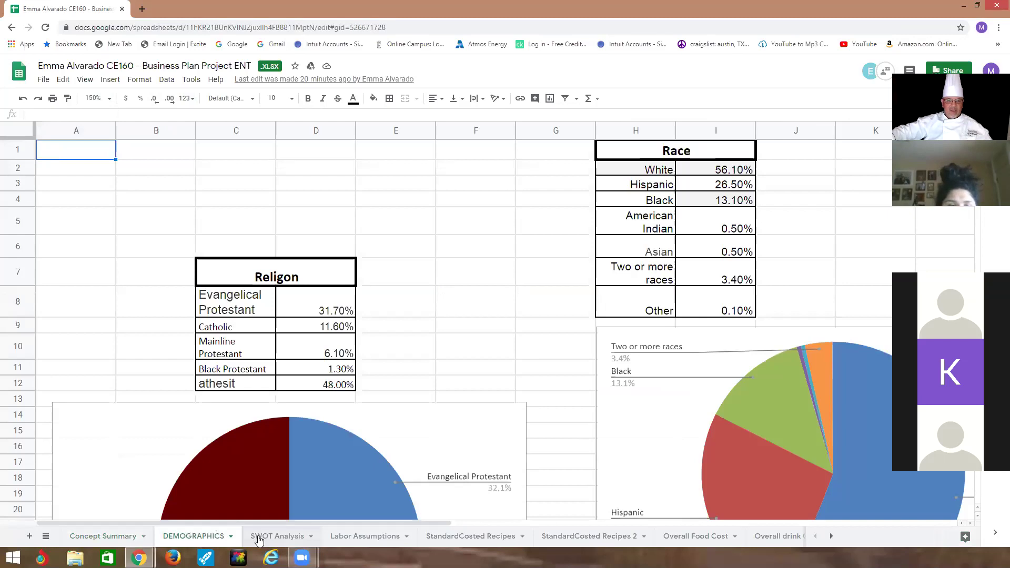
Review the SWOT Analysis, Labor Assumptions and StandardCosted Recipes sheets, and open StandardCosted Recipes 2
left_click(260, 535)
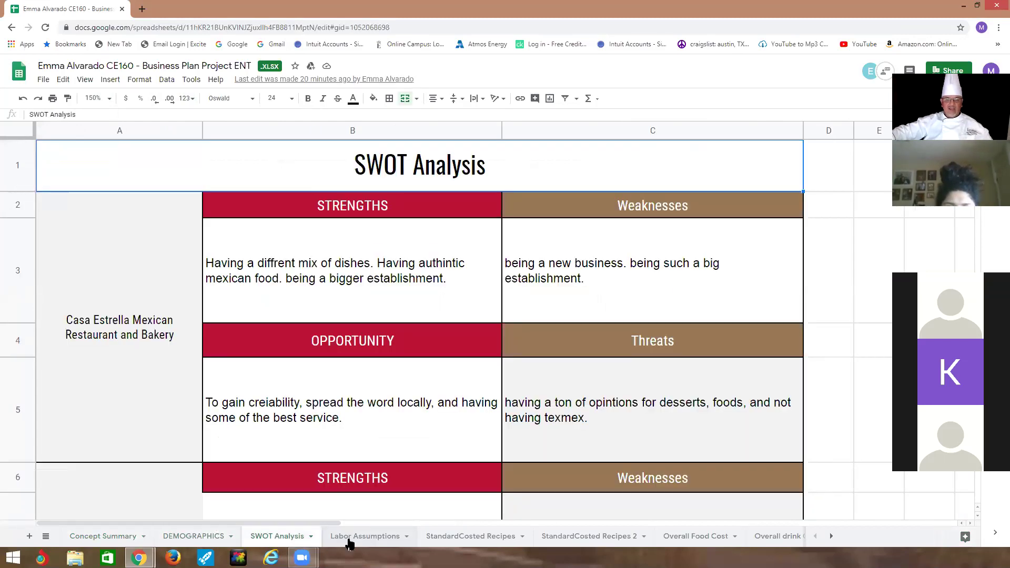
key("ctrl+shift+Page_Down")
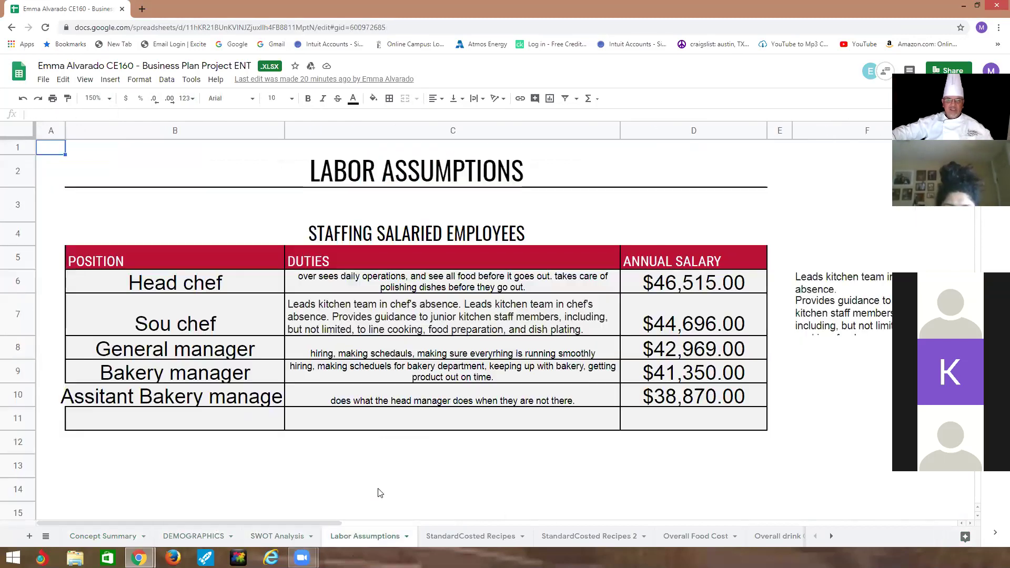
scroll(428, 513, "down", 3)
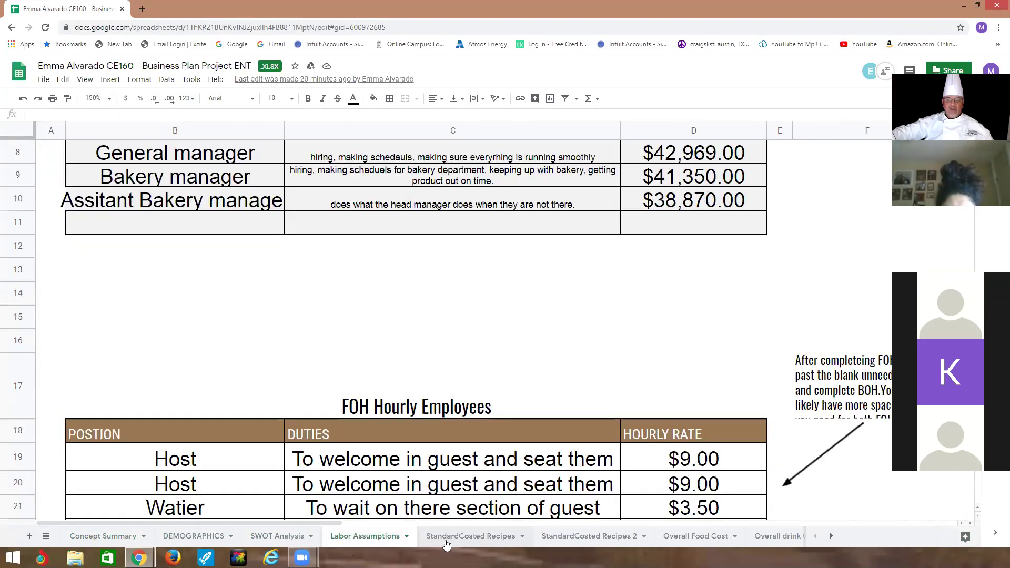
key("ctrl+shift+Page_Down")
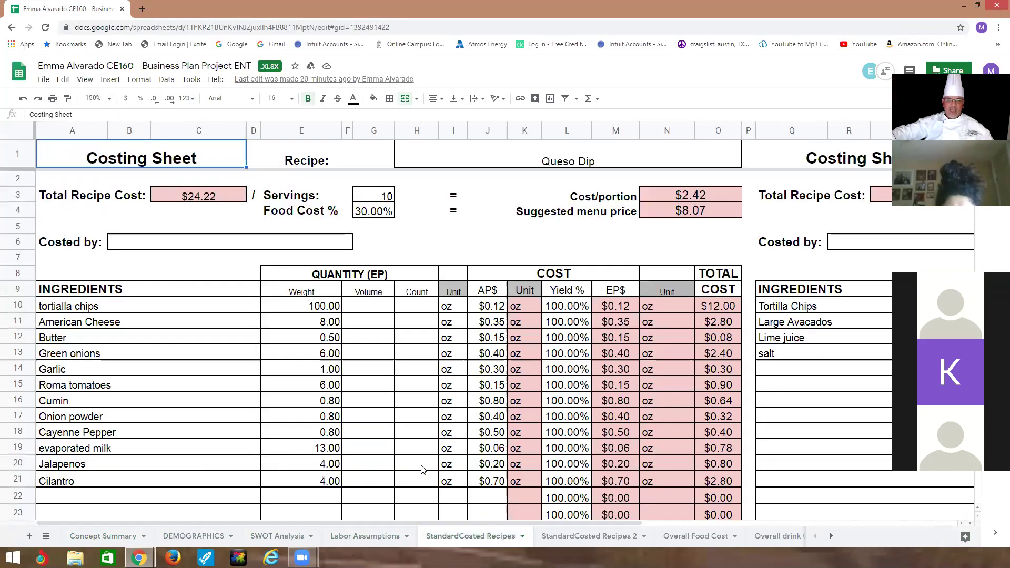
scroll(420, 468, "down", 5)
scroll(419, 468, "down", 8)
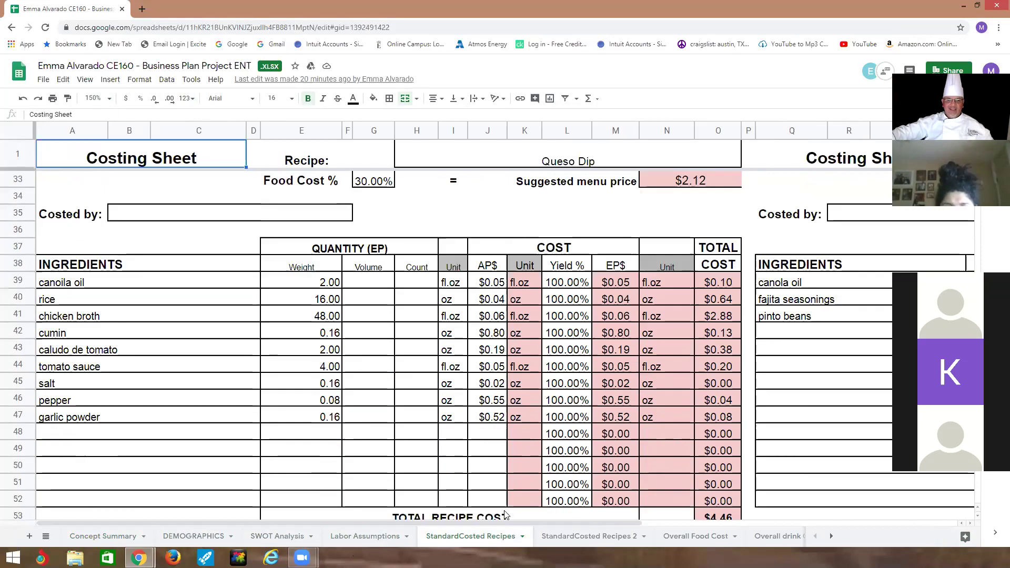
left_click(557, 537)
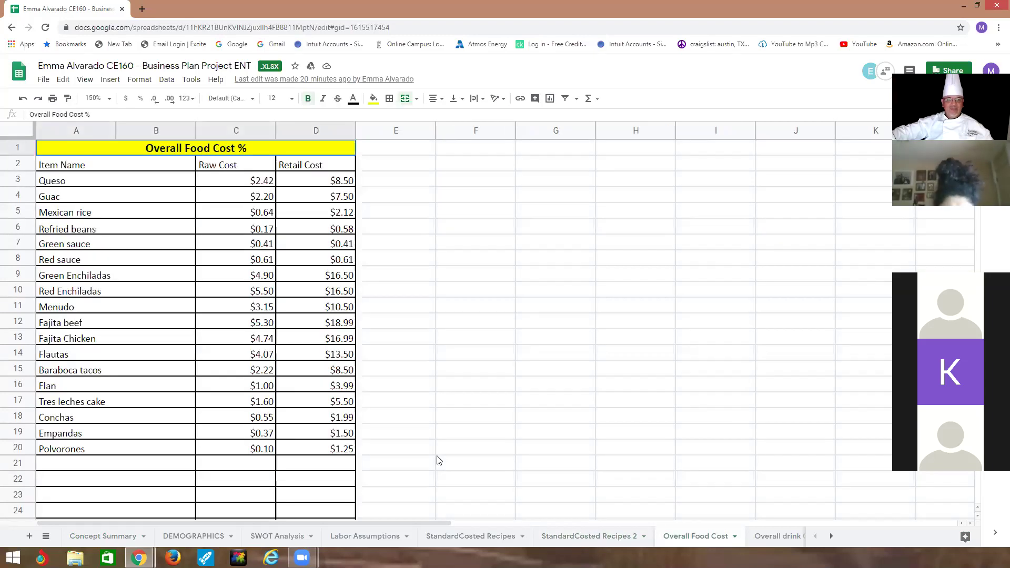
Review the item costs and cost percentage totals on the Overall Food Cost and Overall drink Cost sheets
scroll(435, 460, "down", 5)
scroll(435, 460, "down", 5)
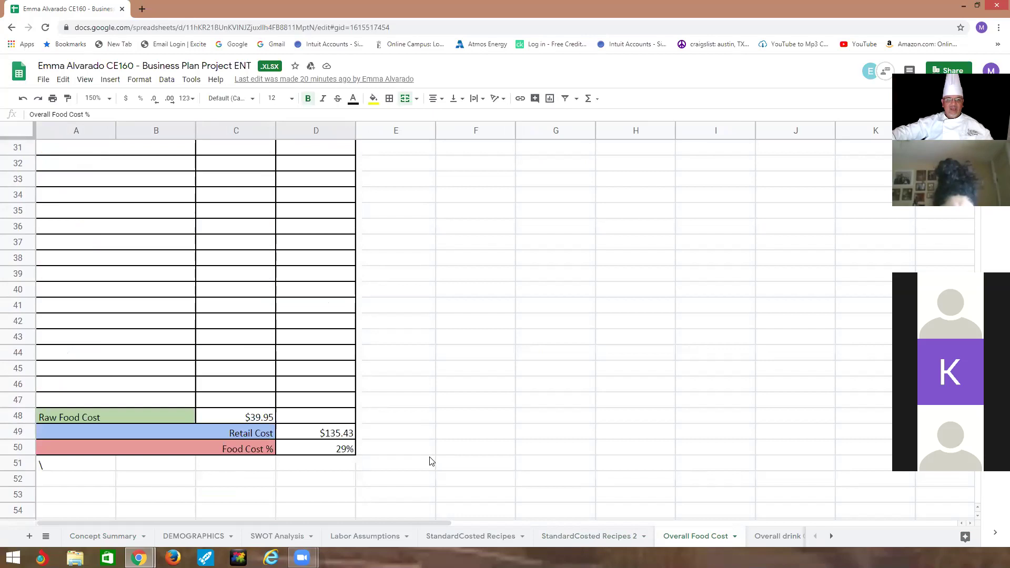
left_click(830, 537)
left_click(463, 535)
scroll(479, 510, "down", 10)
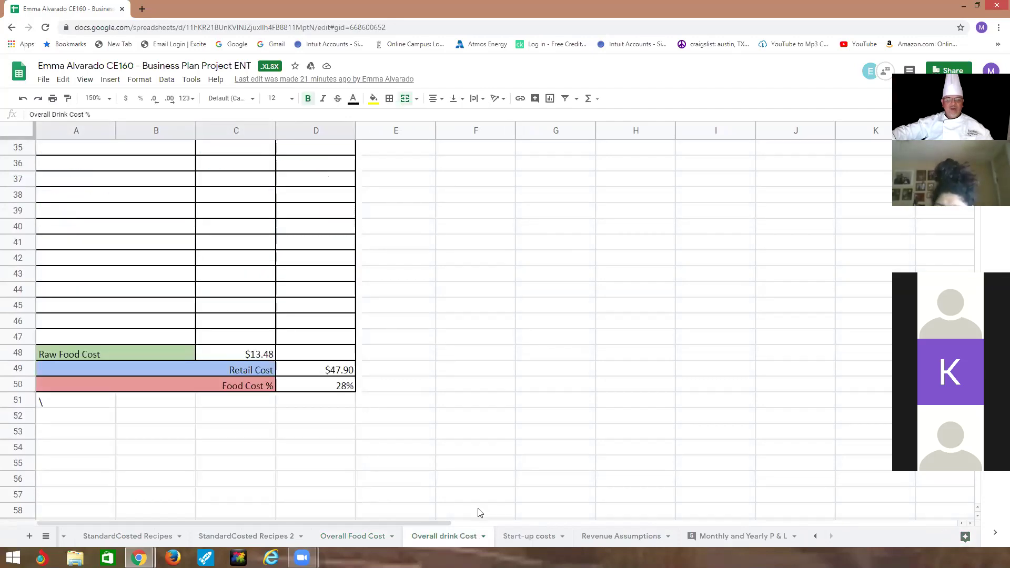
On the Start-up costs sheet, enter 20 as the Order unit for full size sheet pans in E3
left_click(563, 532)
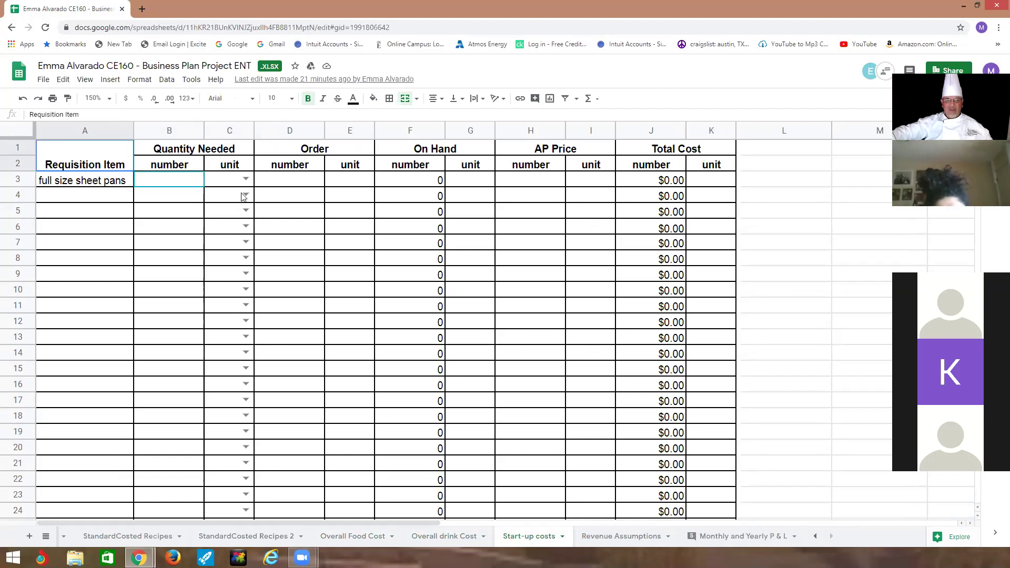
left_click(309, 185)
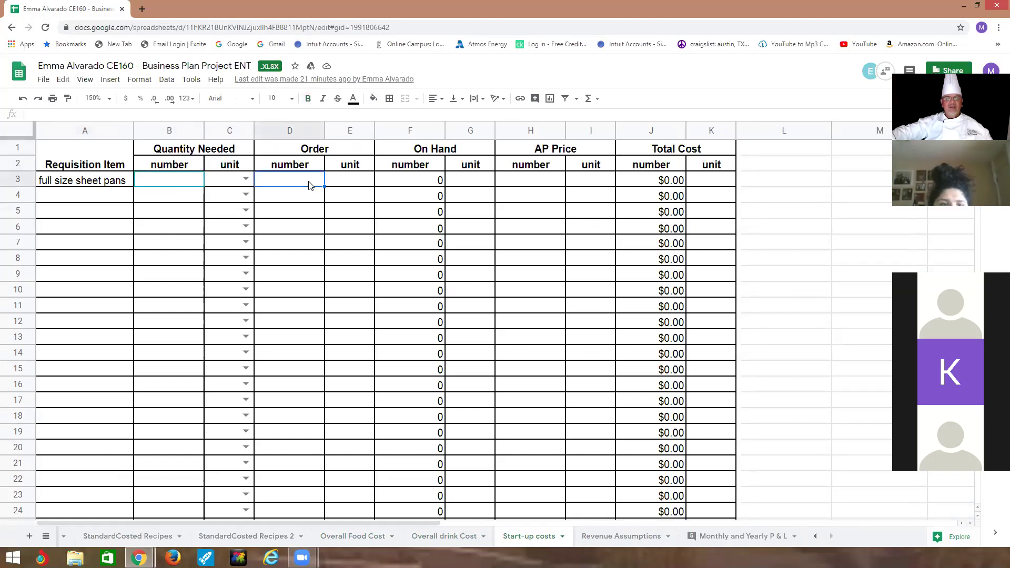
left_click(351, 186)
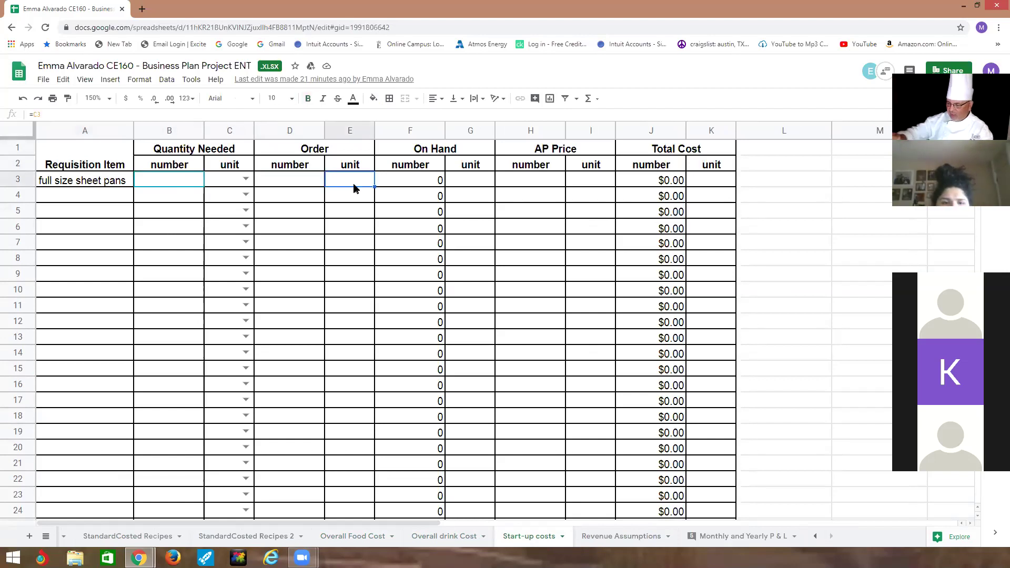
type("20")
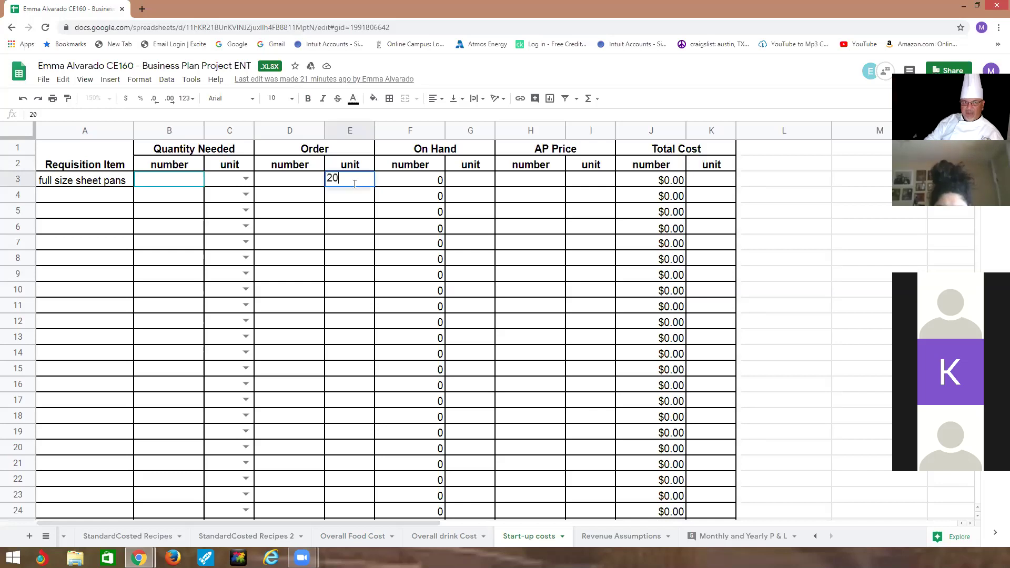
key("Return")
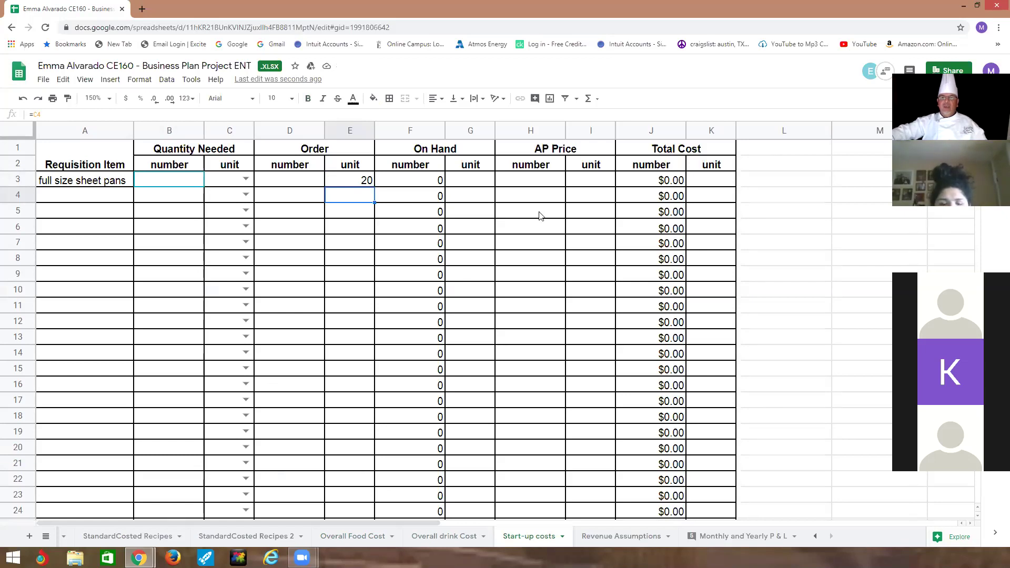
Enter 24 as the AP Price unit for full size sheet pans in I3
left_click(584, 182)
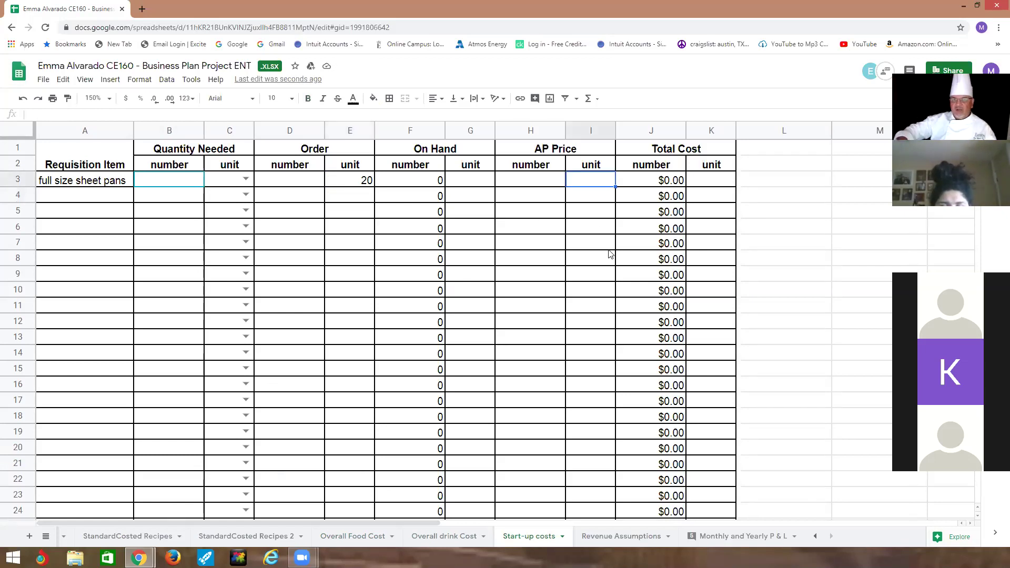
type("24")
key("Return")
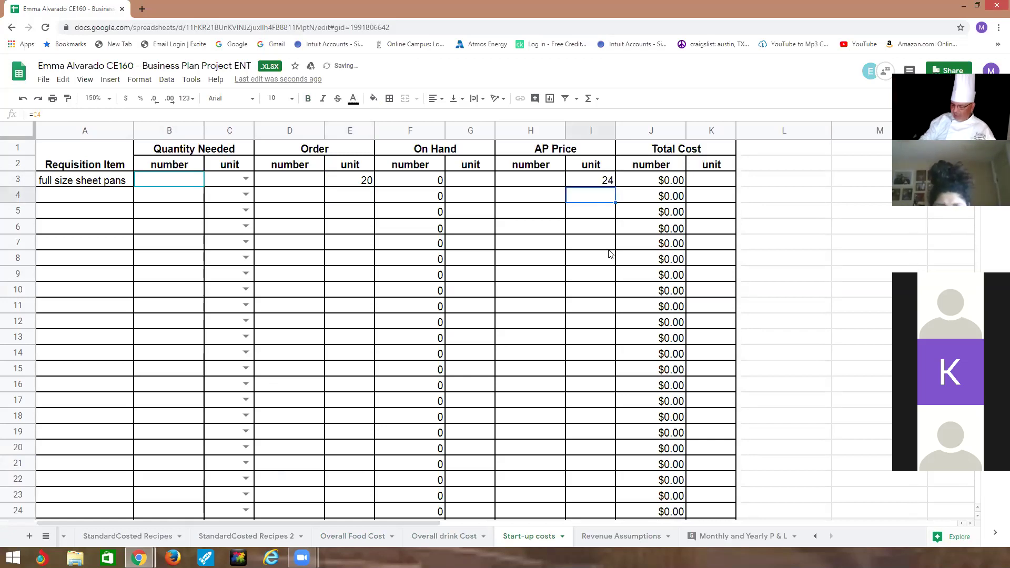
Enter 24 as the AP Price number for full size sheet pans in H3
key("Up")
key("Left")
type("2")
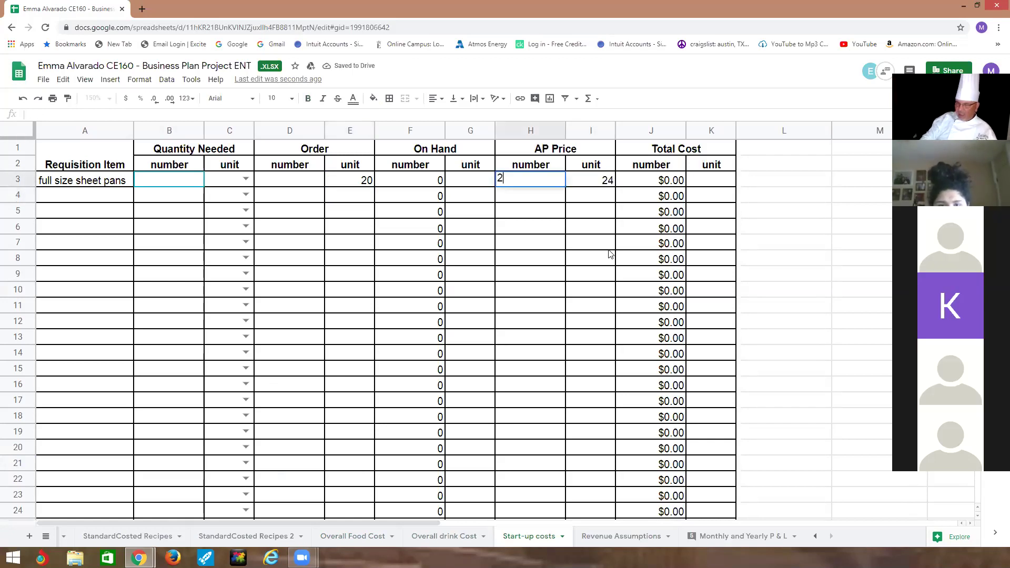
key("Return")
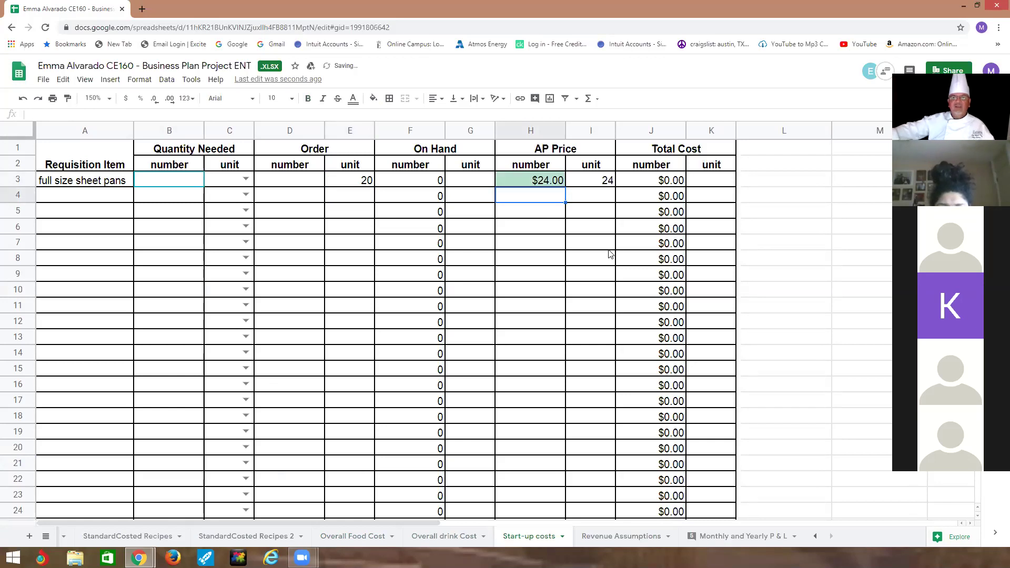
Clear the AP Price unit in I3 and check the Total Cost formula in J3
left_click(583, 179)
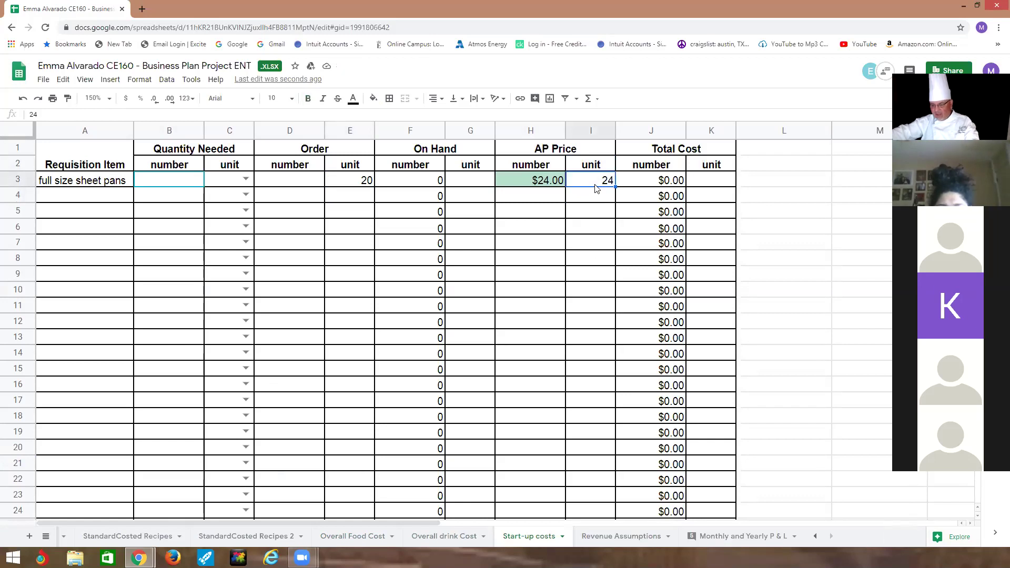
key("Delete")
left_click(642, 180)
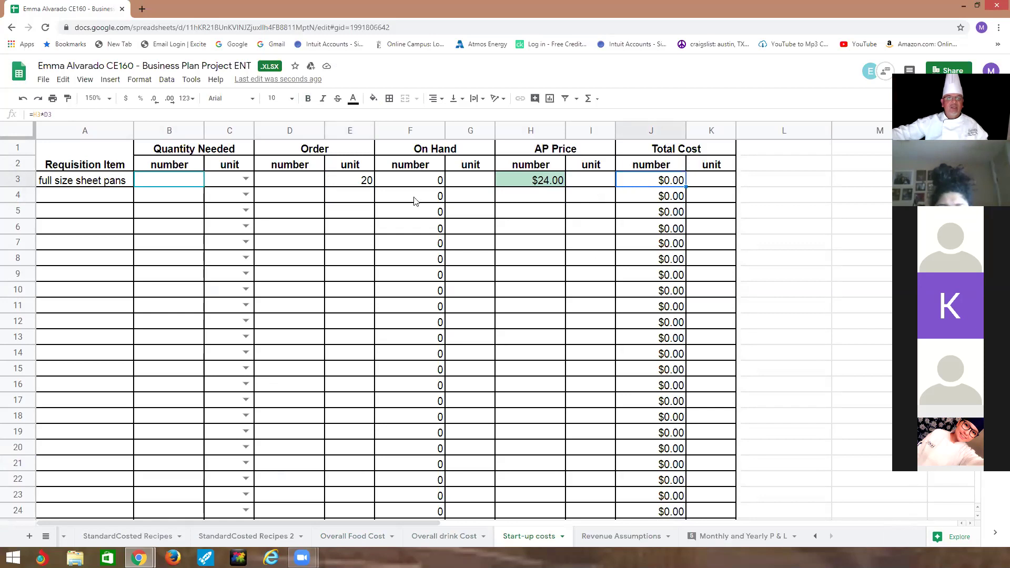
Fill the unit header cell under Order, E2, with yellow
left_click(313, 185)
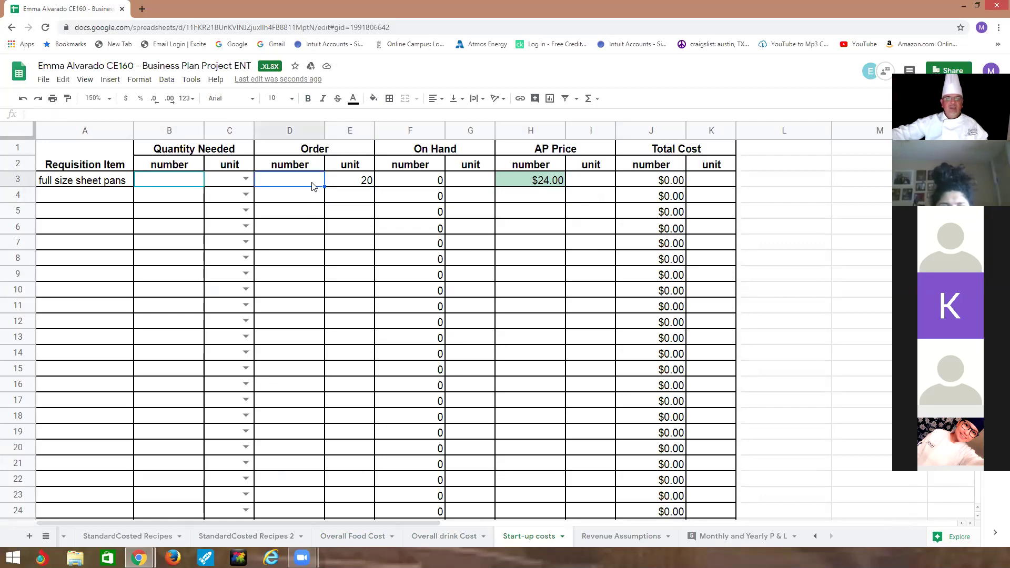
left_click(356, 168)
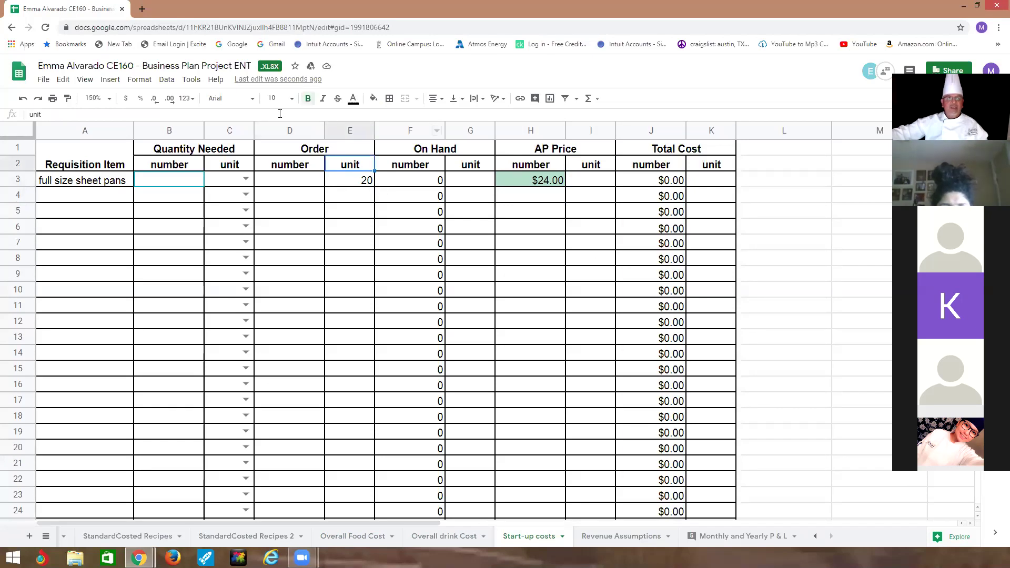
left_click(373, 99)
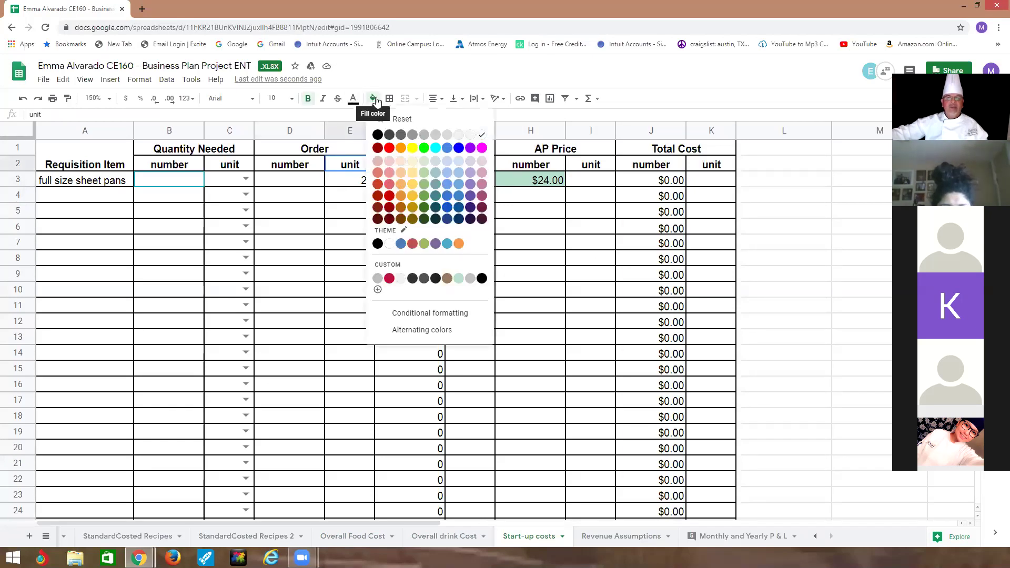
left_click(412, 149)
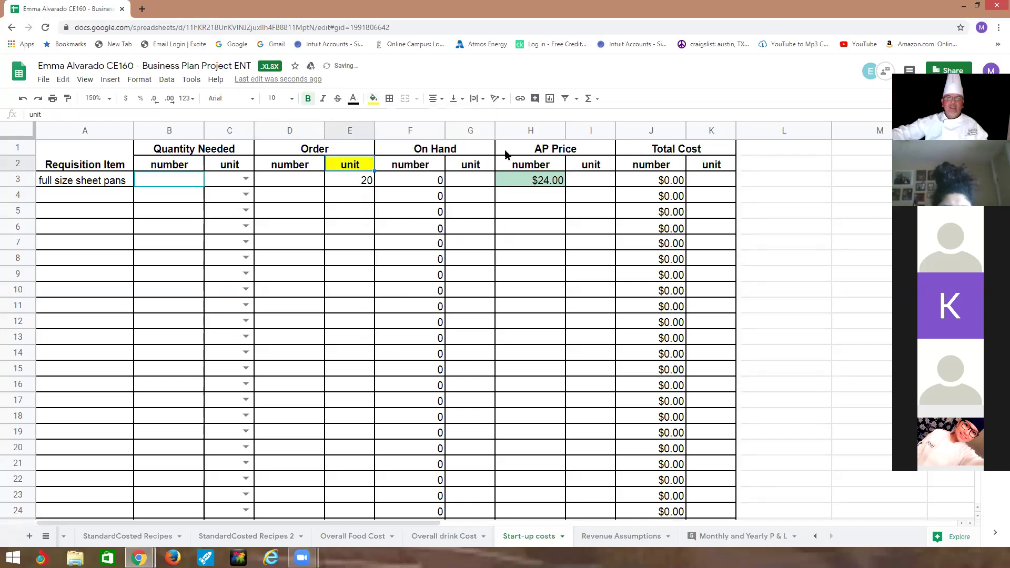
Fill the number header cell under AP Price, H2, with light green
left_click(513, 162)
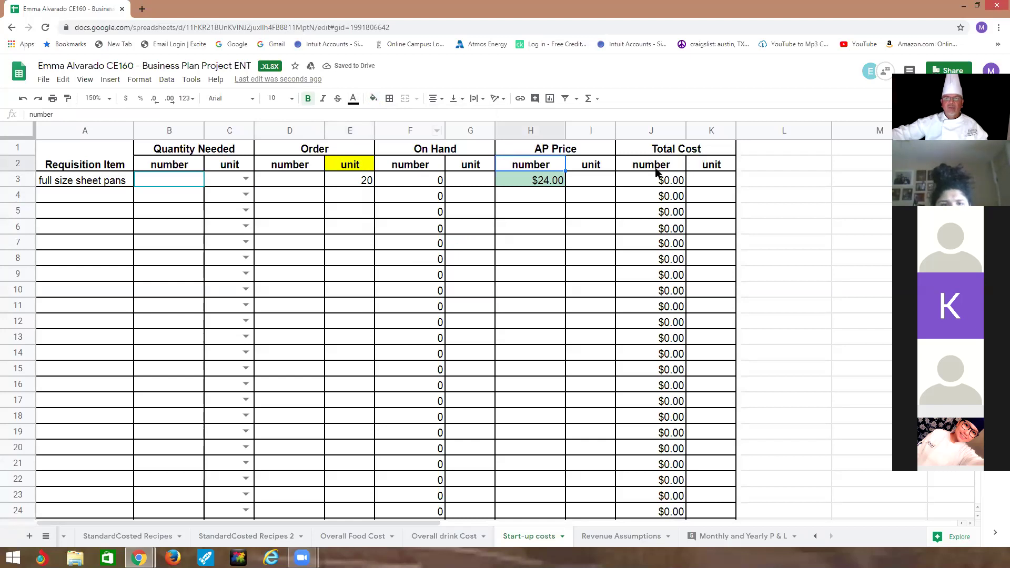
left_click(587, 181)
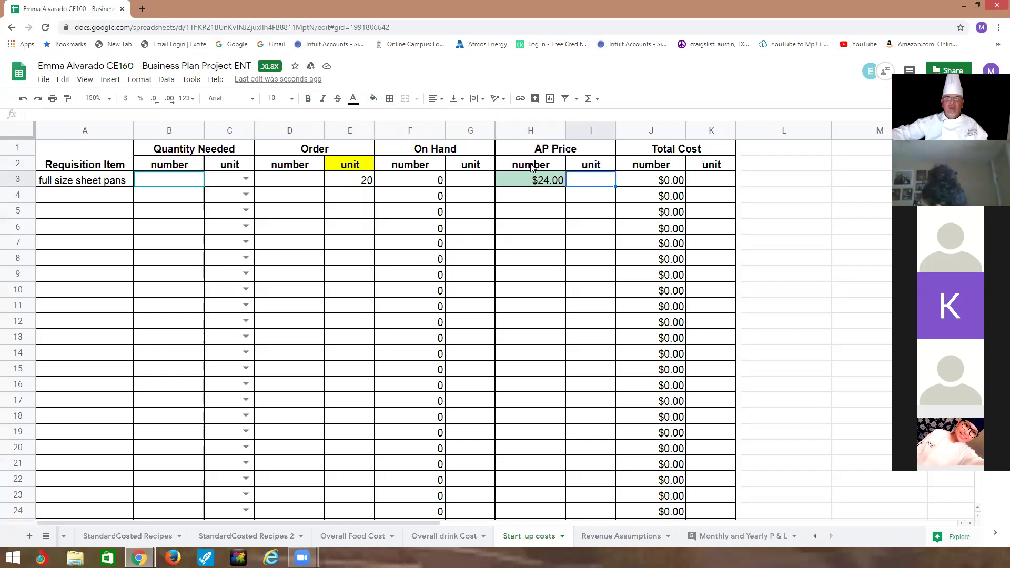
left_click(532, 167)
left_click(373, 98)
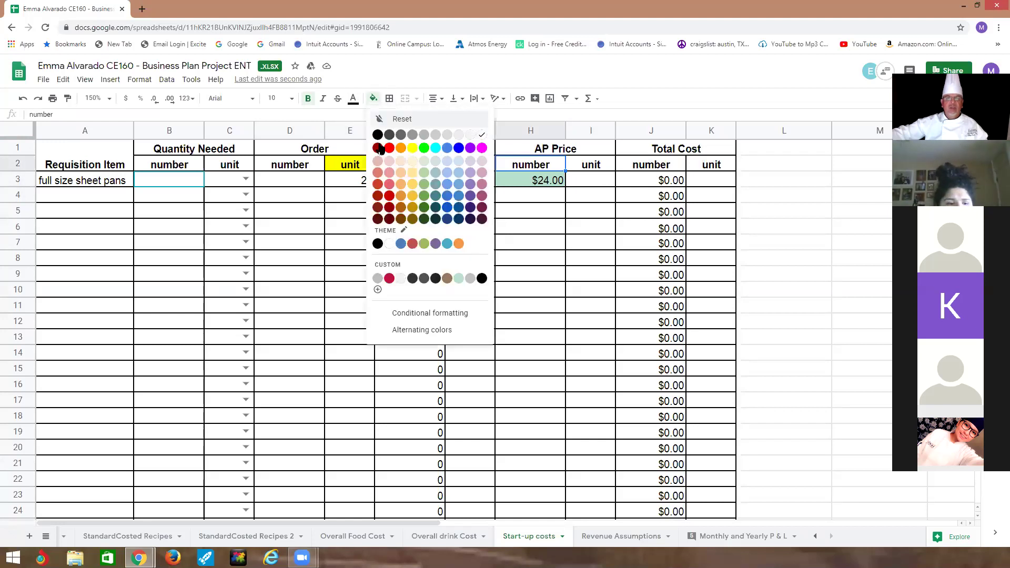
left_click(424, 173)
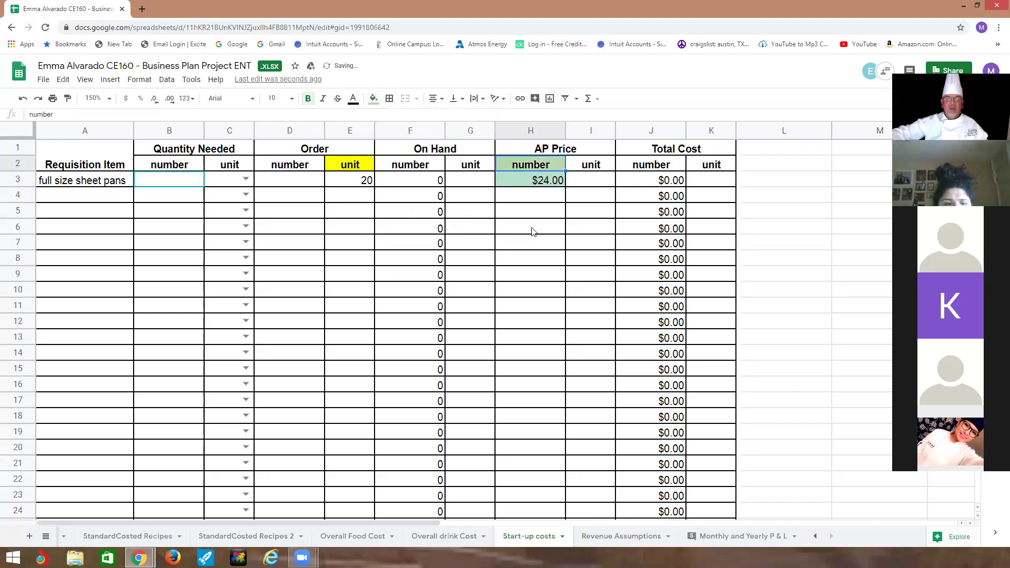
Change the Total Cost formula for full size sheet pans in J3 to =H3*E3
left_click(588, 229)
left_click(661, 180)
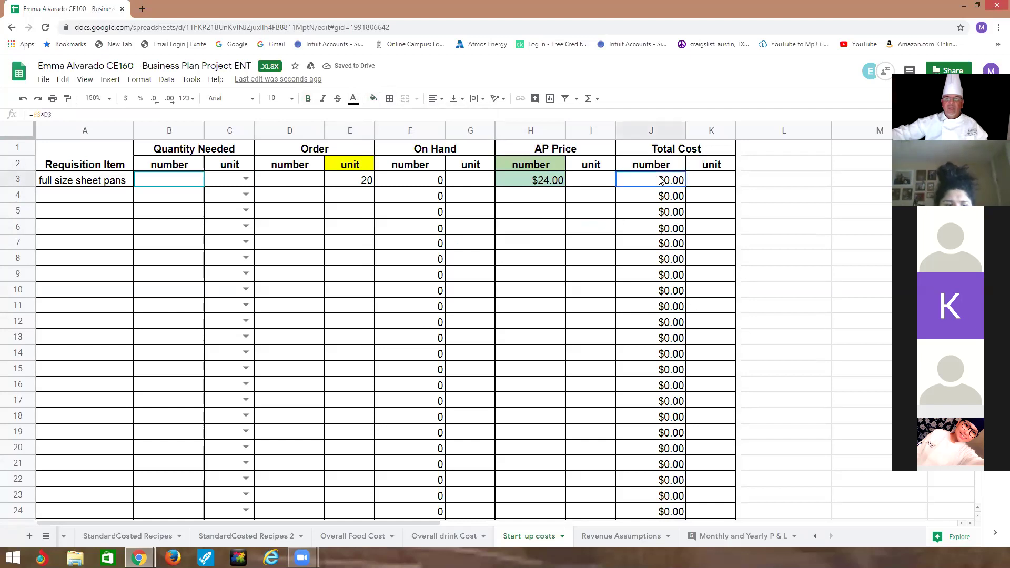
double_click(664, 180)
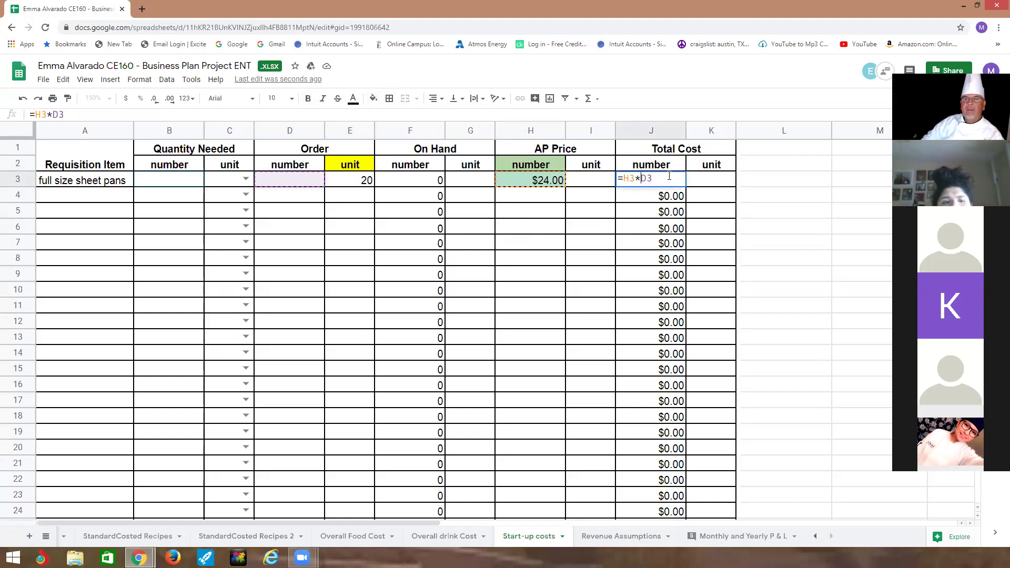
key("BackSpace")
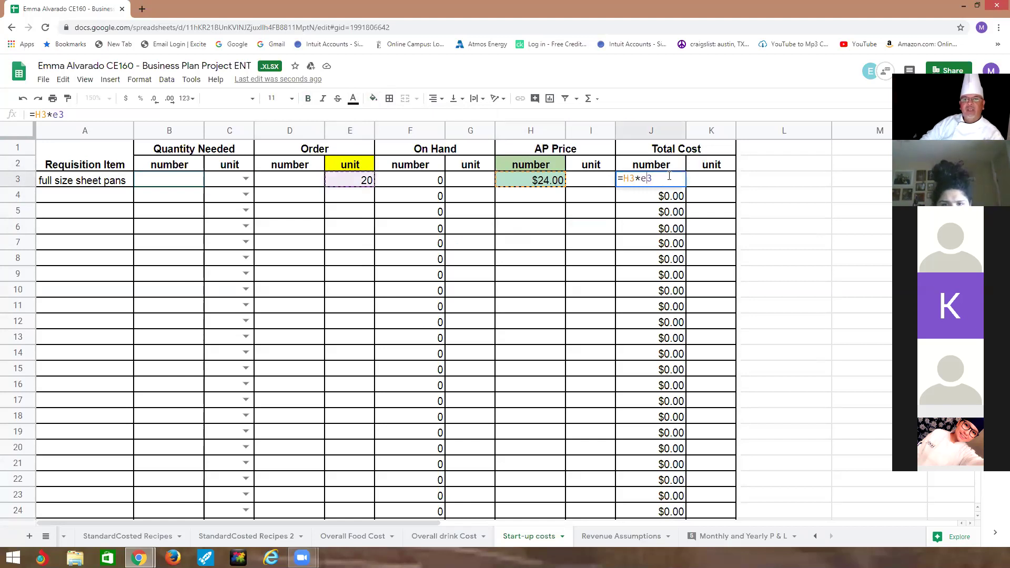
key("Return")
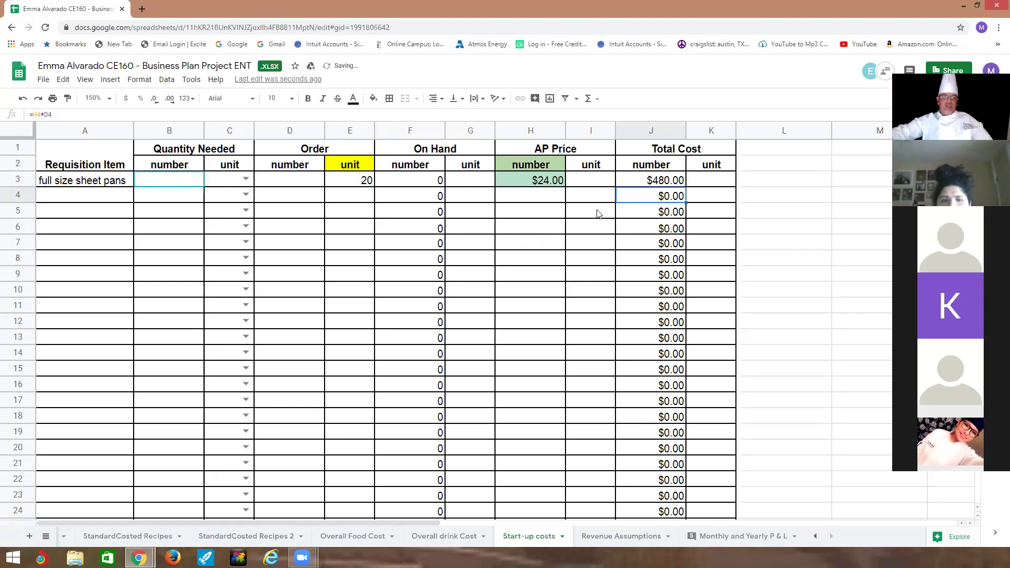
left_click_drag(76, 201, 88, 308)
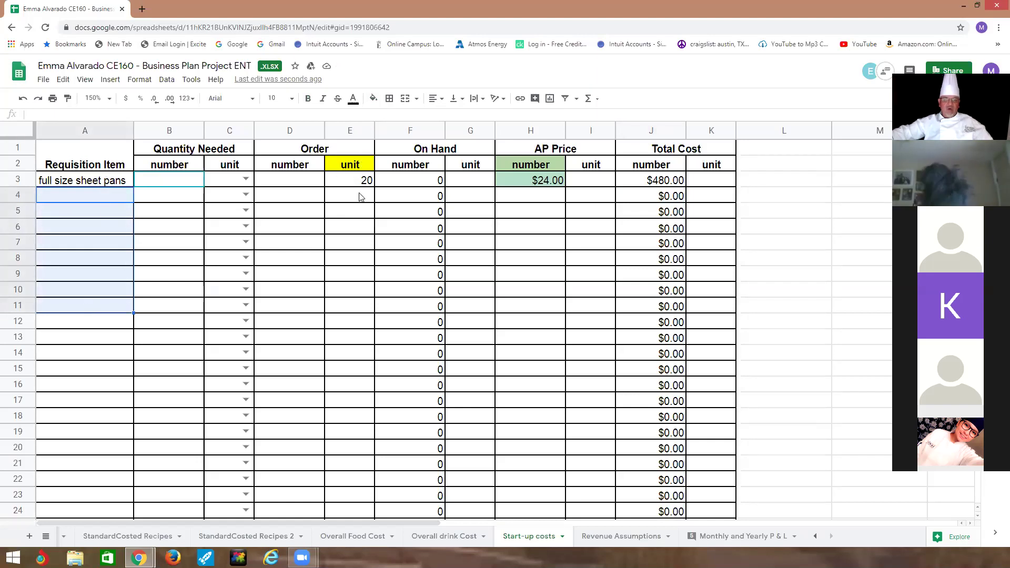
left_click(351, 226)
left_click(351, 270)
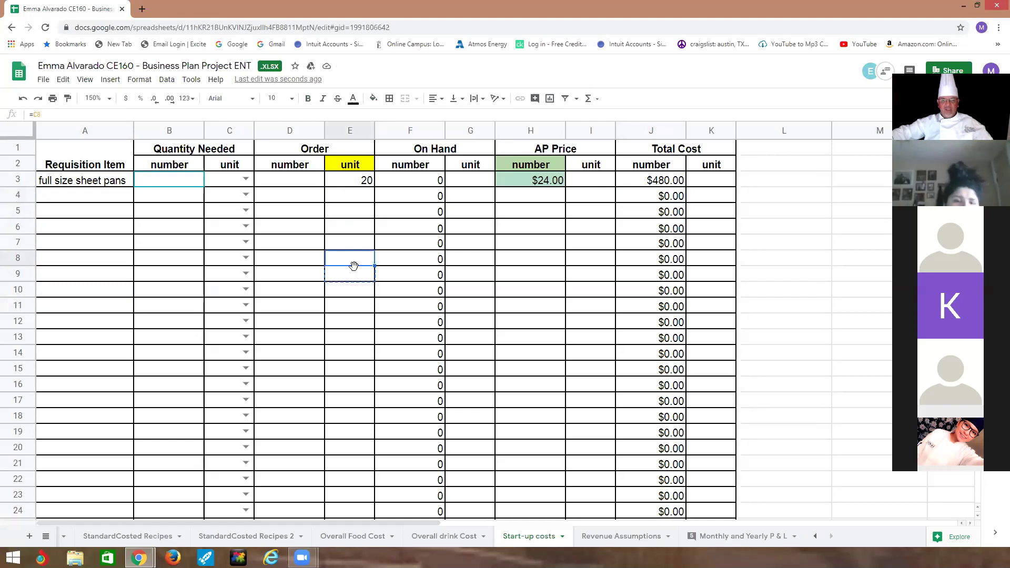
left_click(544, 211)
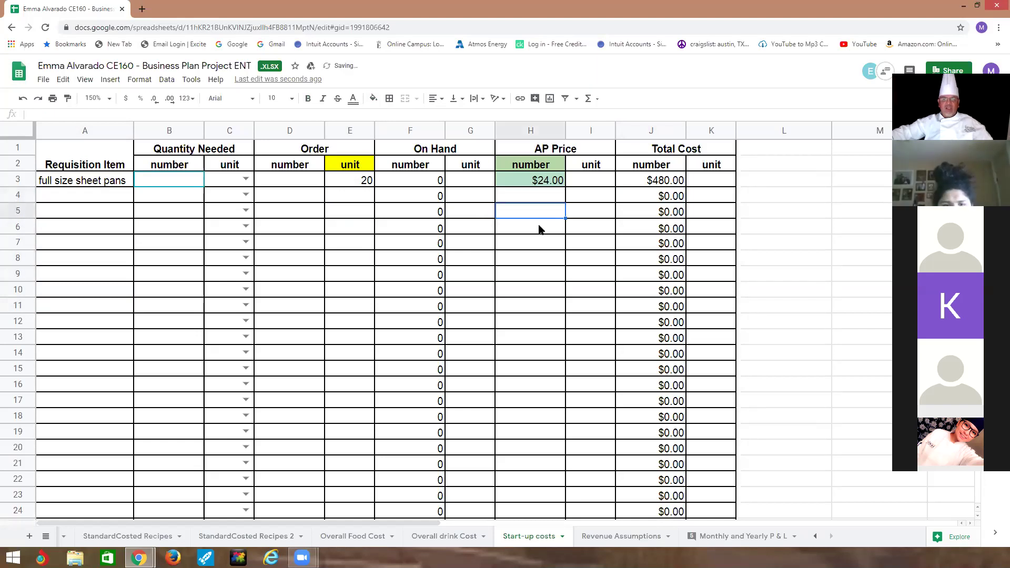
left_click(539, 258)
left_click(539, 273)
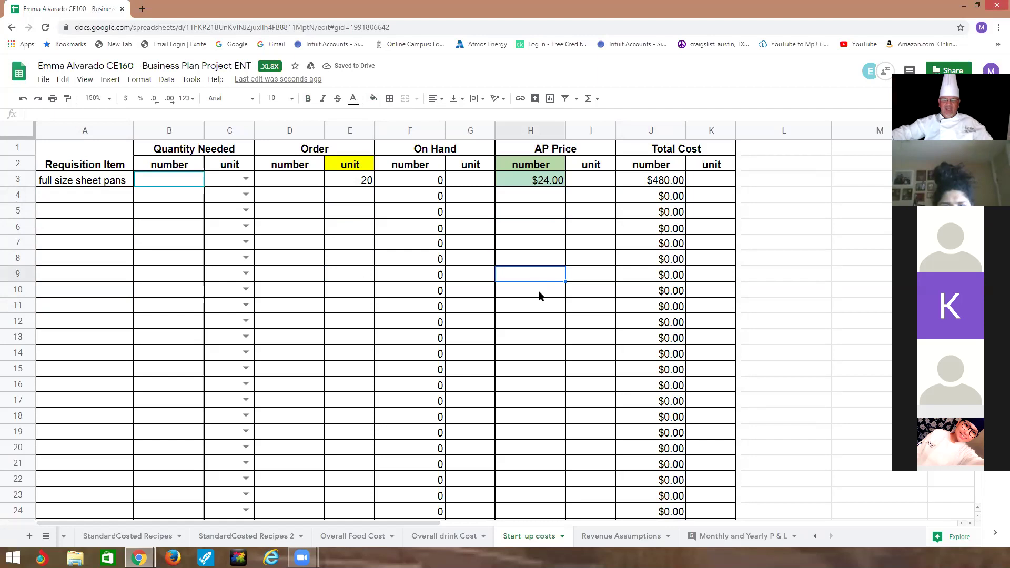
Fill the number header cell under Total Cost, J2, with light blue
left_click(648, 182)
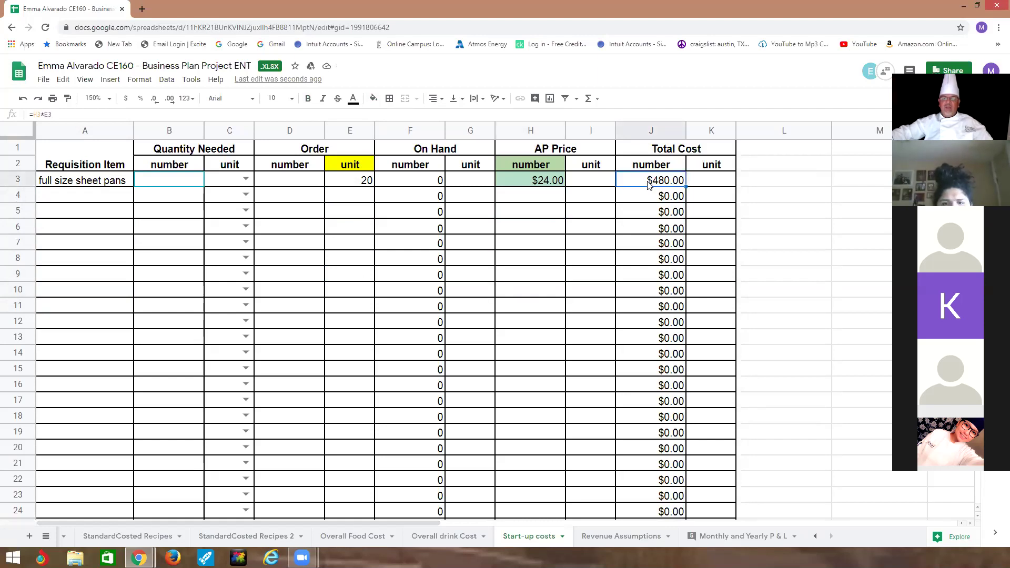
left_click(644, 168)
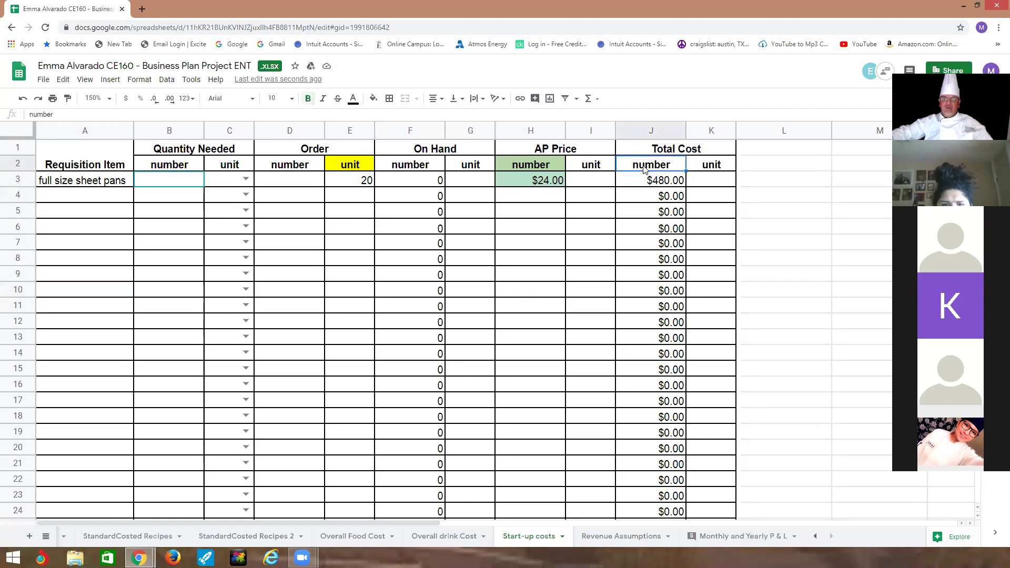
left_click(372, 98)
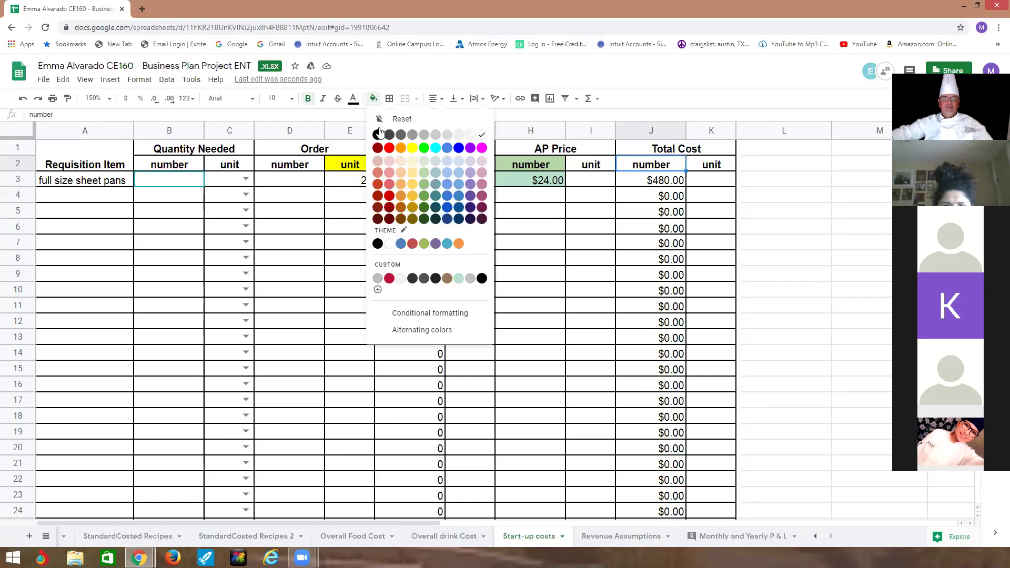
left_click(445, 180)
Insert a SUM formula for the range I146:J146 below the Start-up costs table
scroll(760, 219, "down", 20)
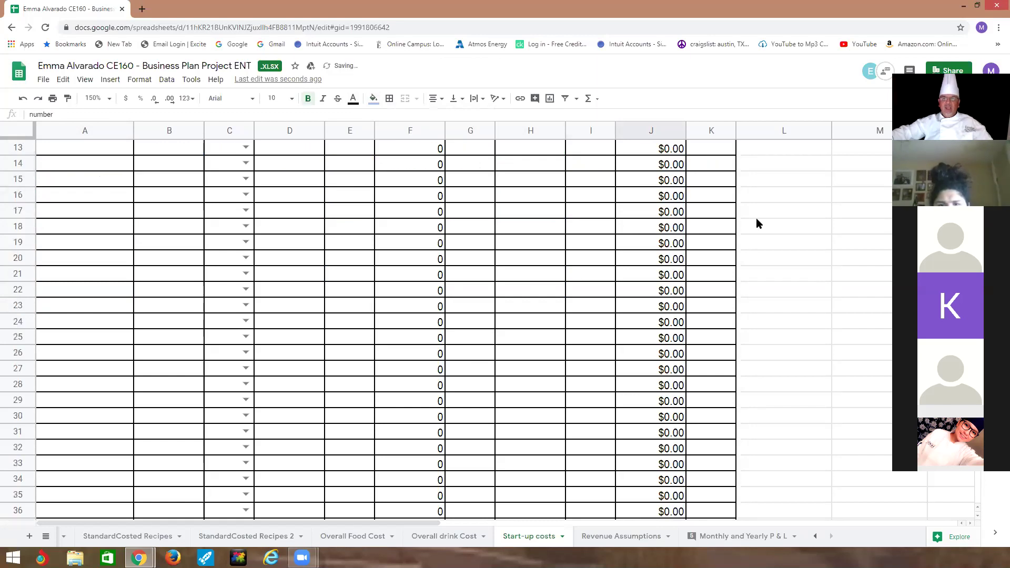
scroll(753, 225, "down", 20)
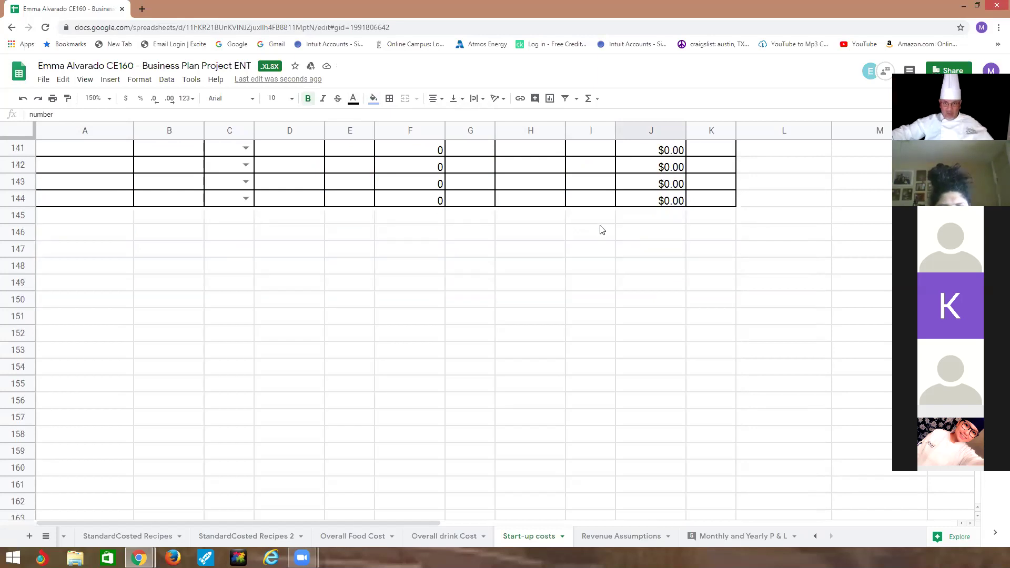
mouse_move(614, 238)
left_mouse_down()
mouse_move(611, 221)
mouse_move(631, 231)
left_mouse_up()
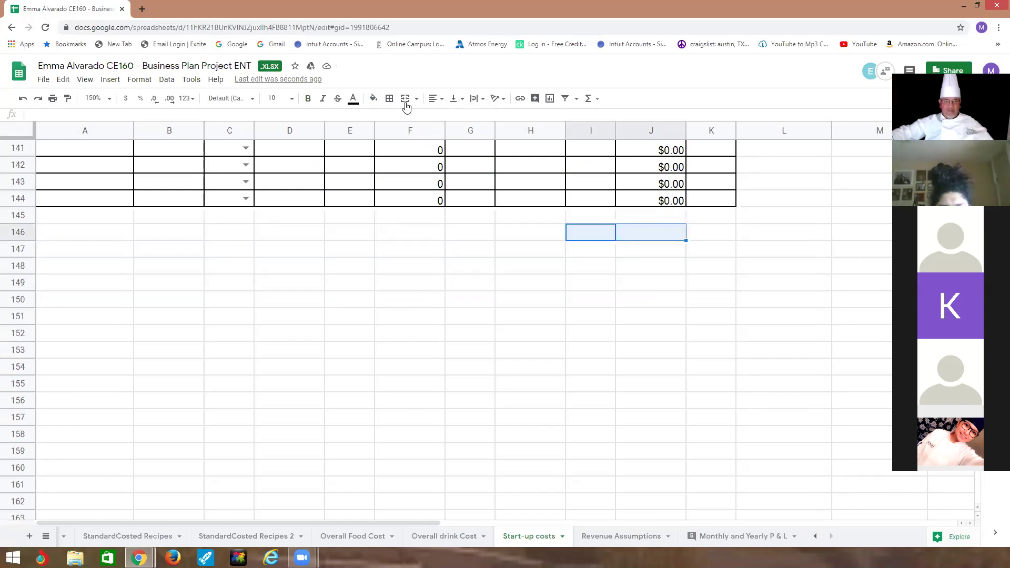
left_click(588, 98)
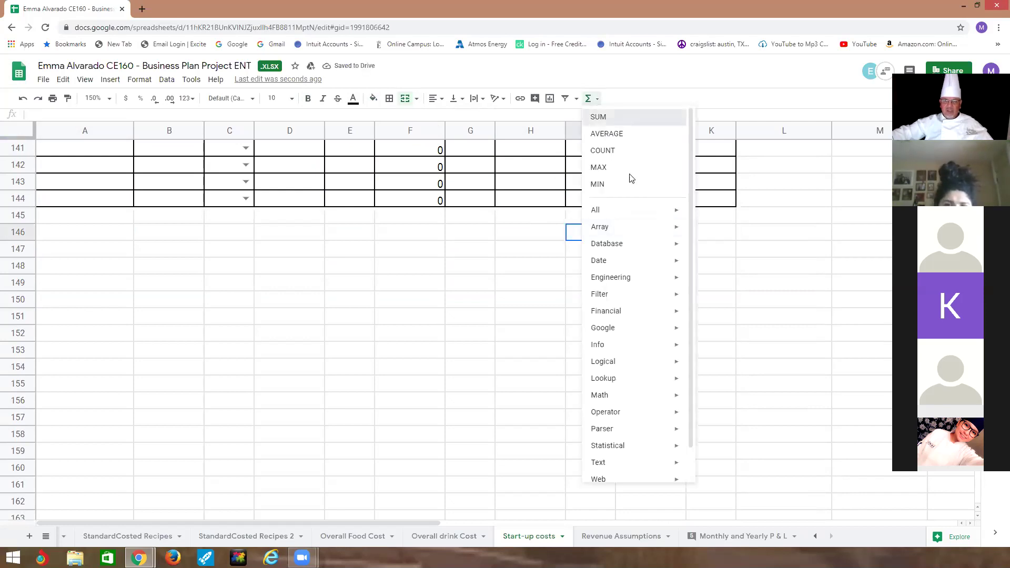
left_click(600, 117)
Total the Total Cost column in its last table cell, J144, with the formula =SUM(J2:J143)
left_click_drag(652, 196, 670, 167)
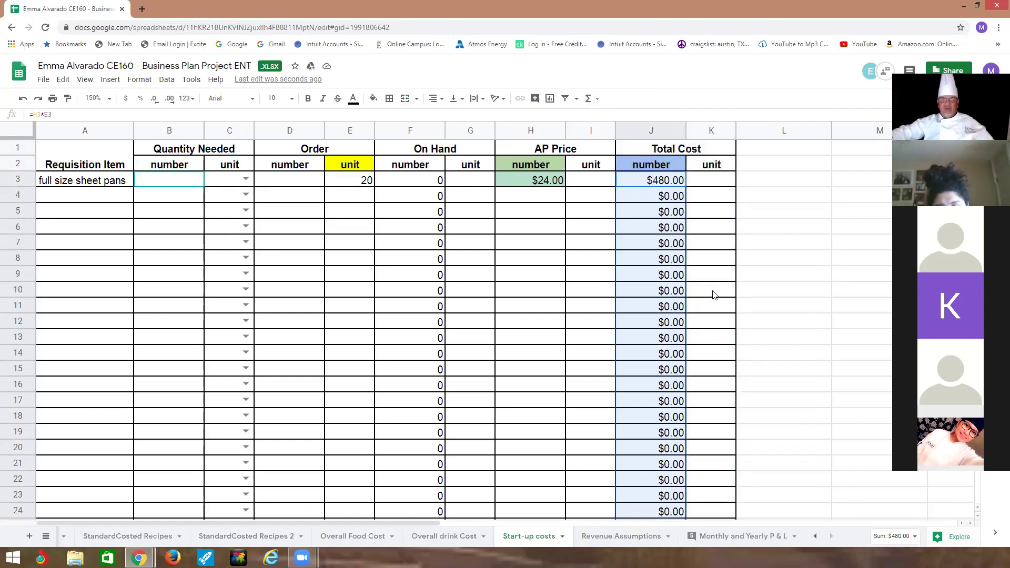
scroll(714, 294, "down", 20)
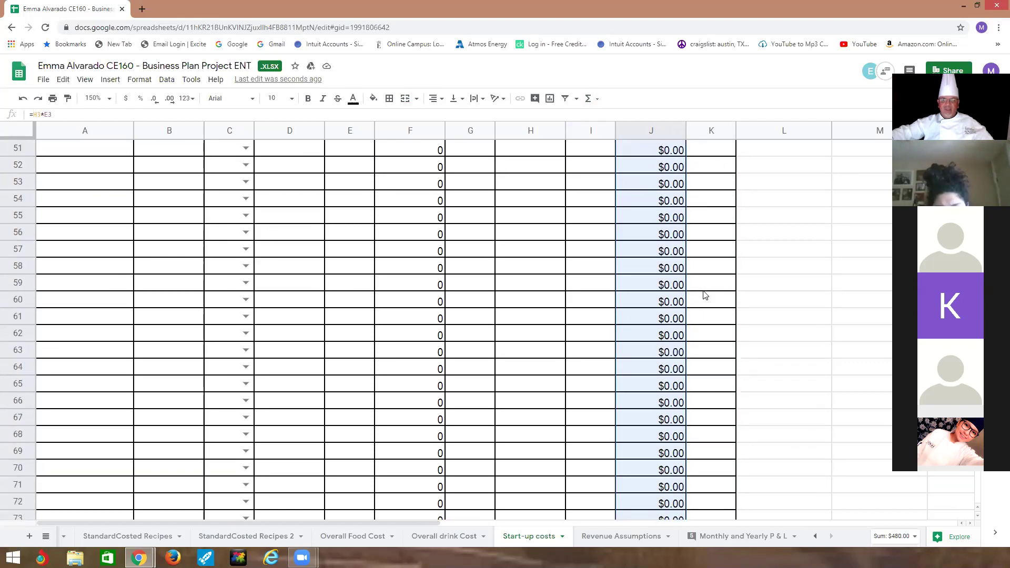
scroll(705, 291, "down", 20)
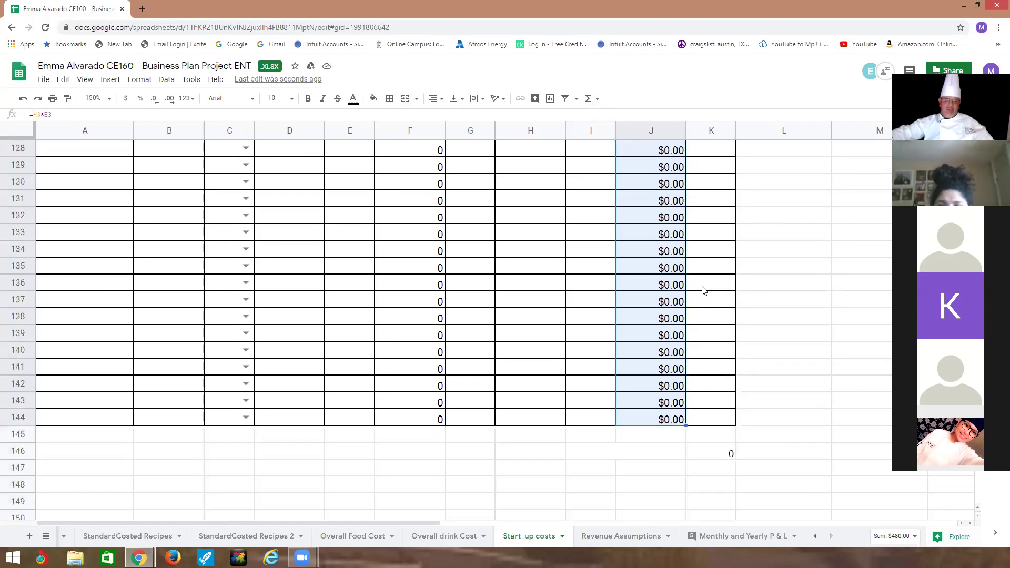
left_click(658, 289)
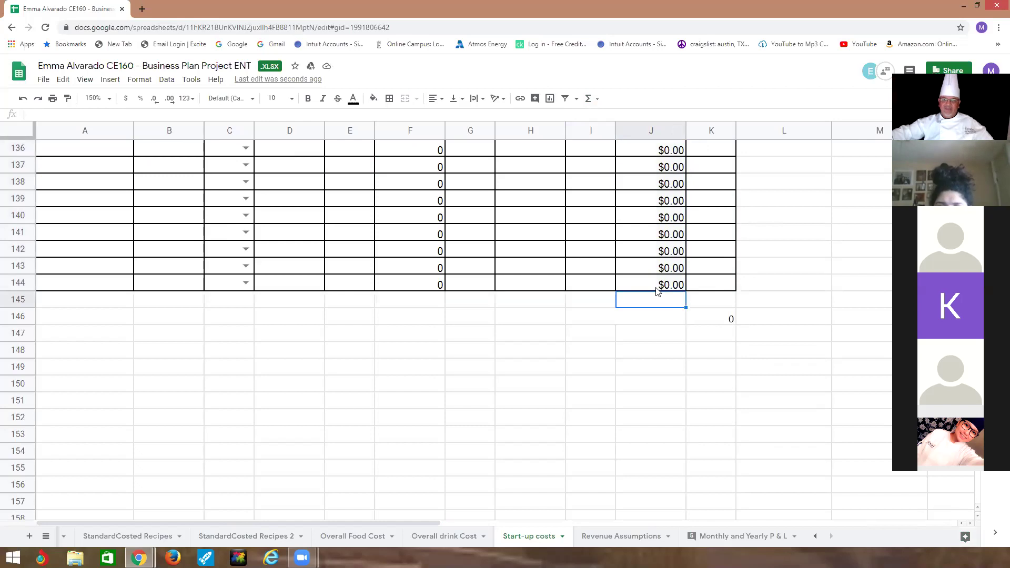
left_click(588, 98)
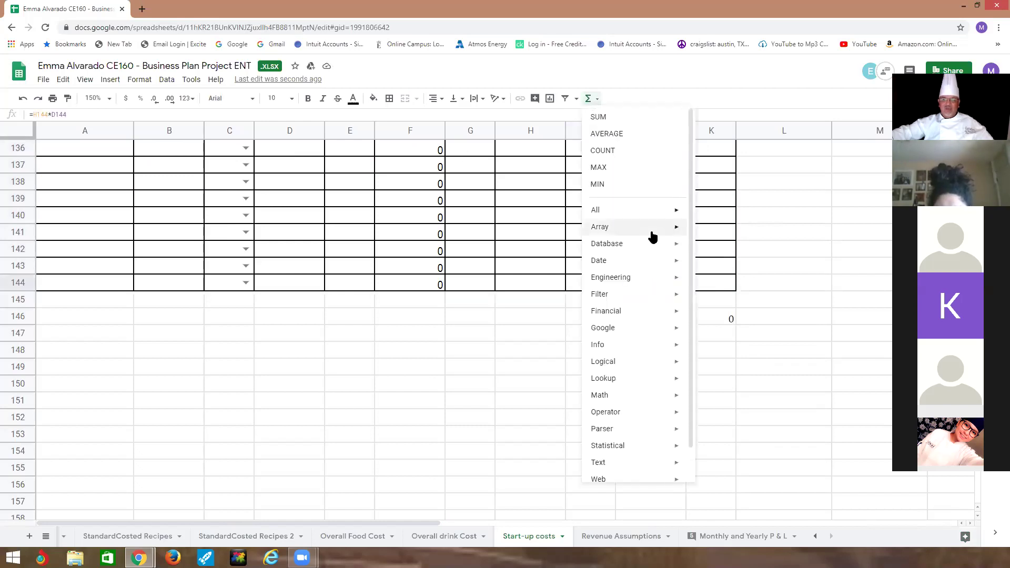
key("Return")
left_click_drag(658, 259, 650, 175)
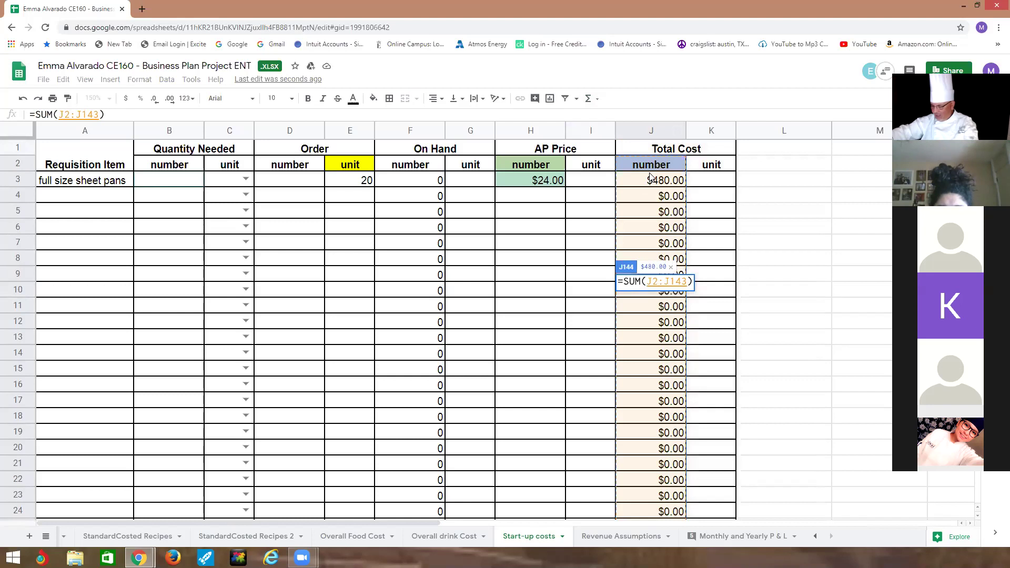
key("Return")
Fill the column total in J144 with golden yellow and return to the first rows of the sheet
scroll(665, 255, "down", 4)
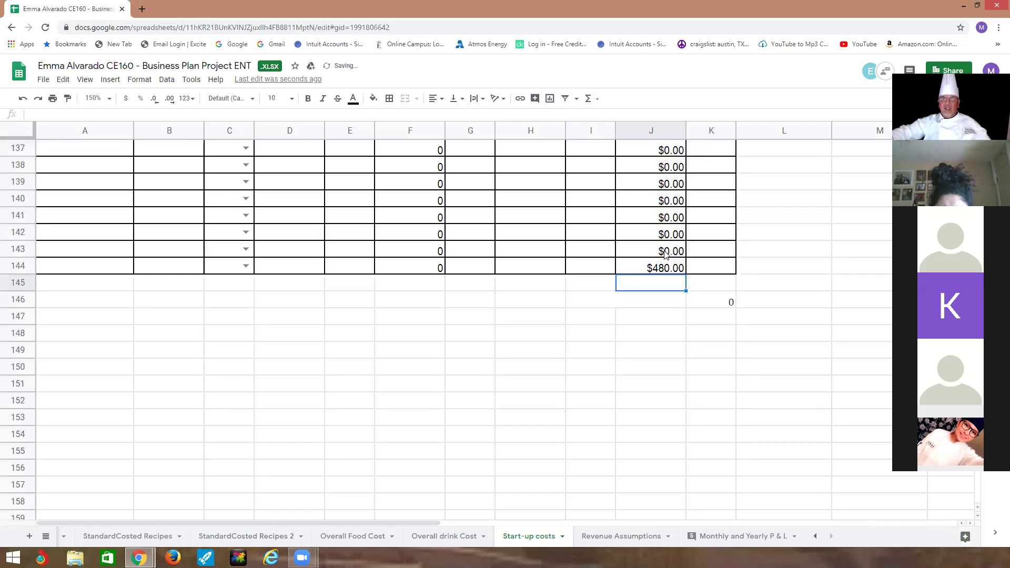
left_click(658, 266)
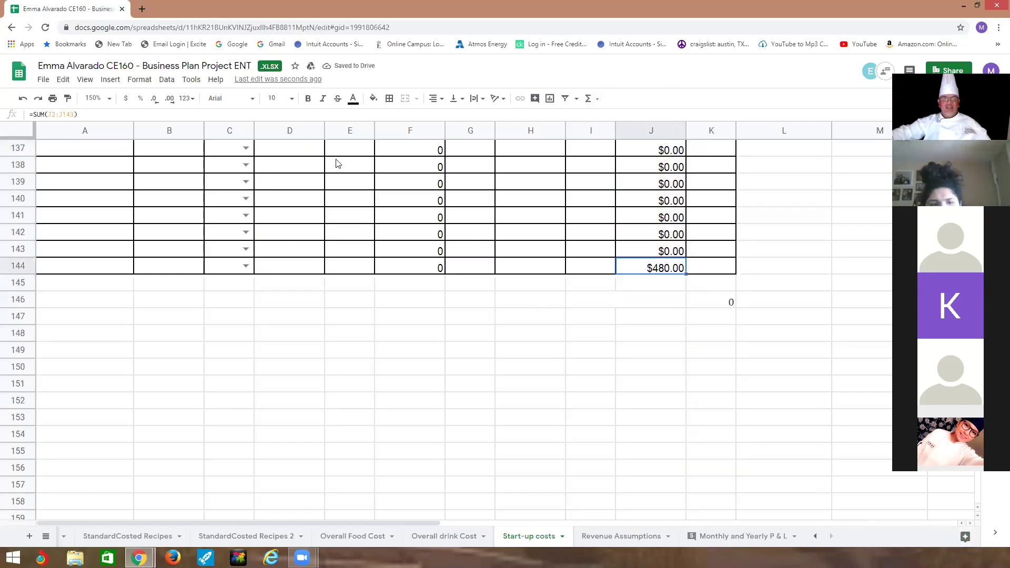
left_click(374, 98)
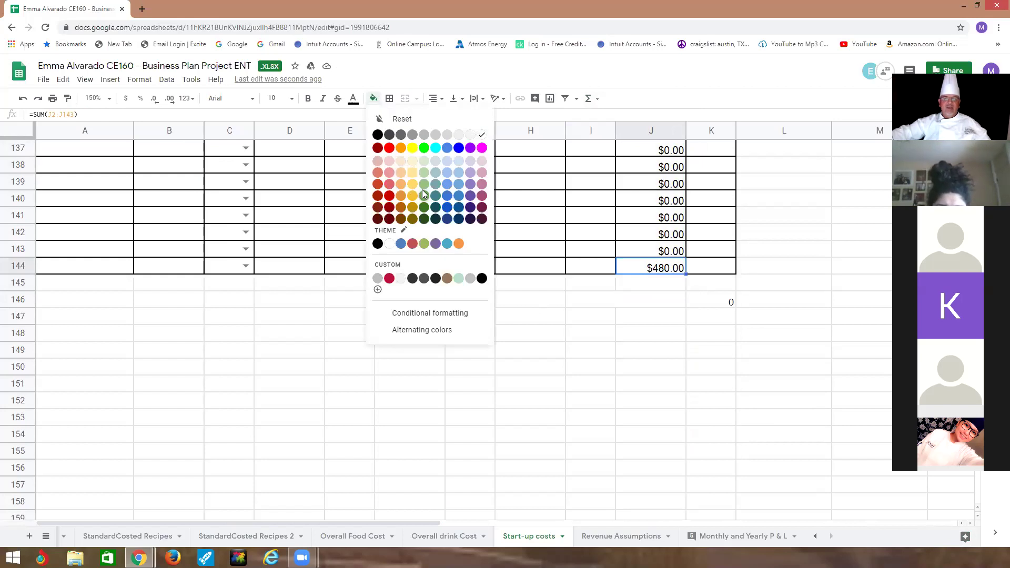
left_click(585, 349)
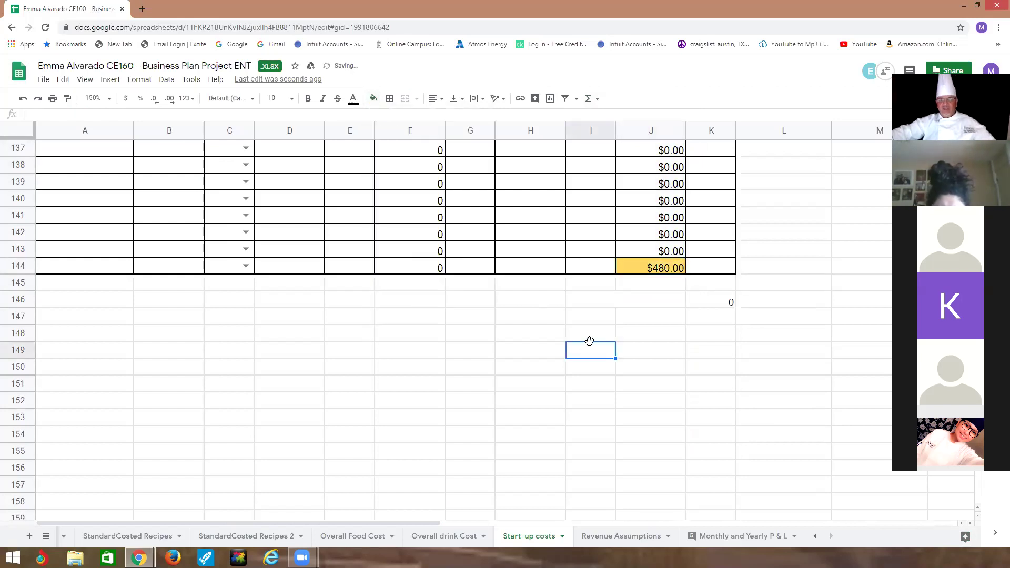
scroll(591, 345, "up", 20)
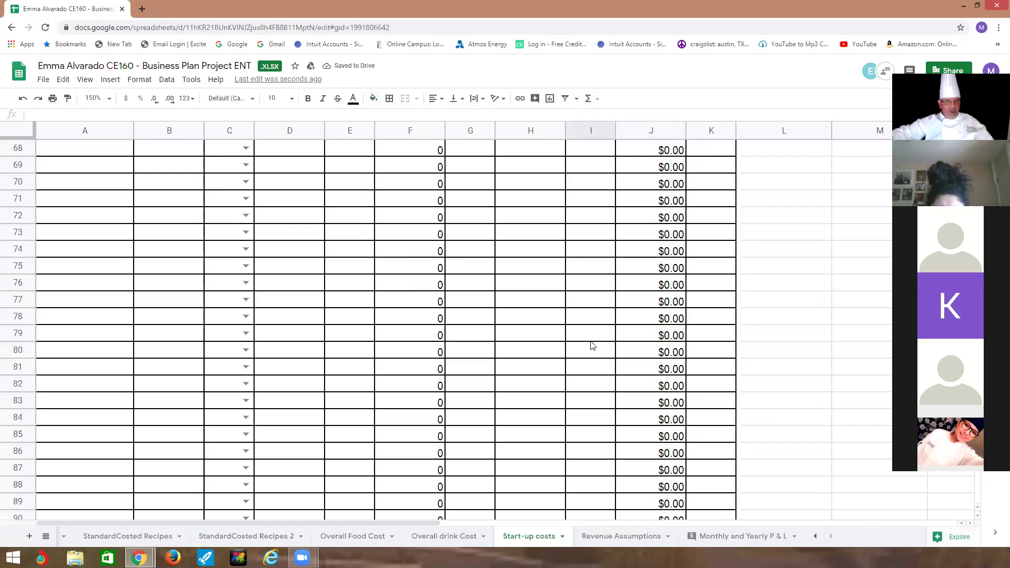
scroll(591, 345, "up", 13)
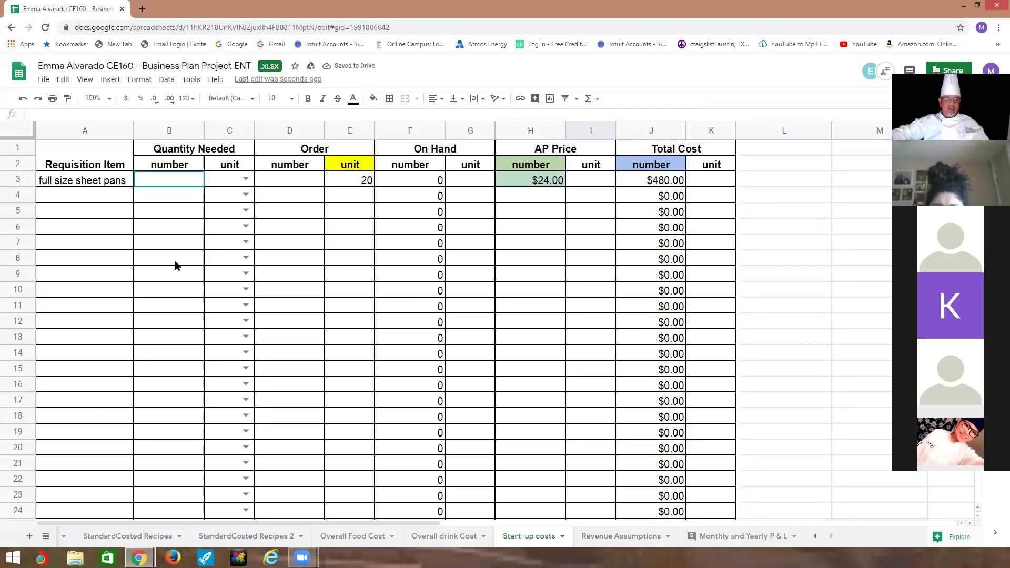
Switch to the El matador project and zoom its StandardCosted Recipes sheet to 150% to review the costing sheets
left_click(107, 203)
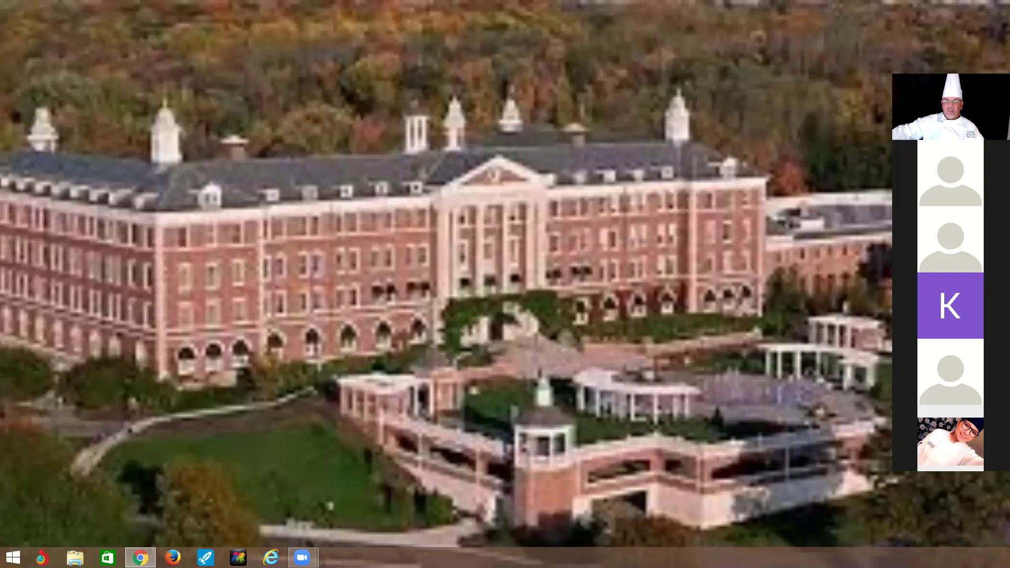
key("alt+Tab")
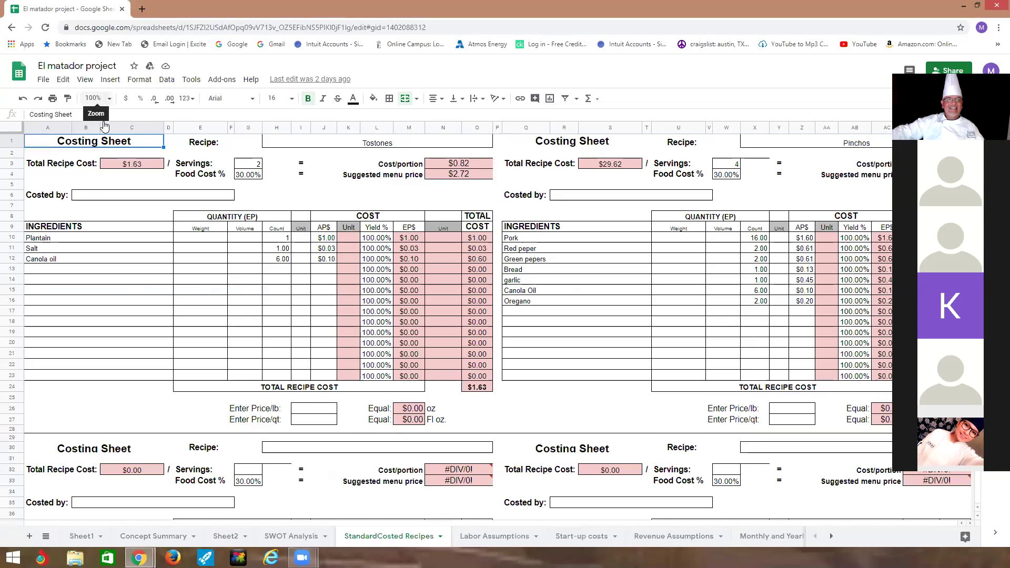
left_click(97, 98)
left_click(98, 200)
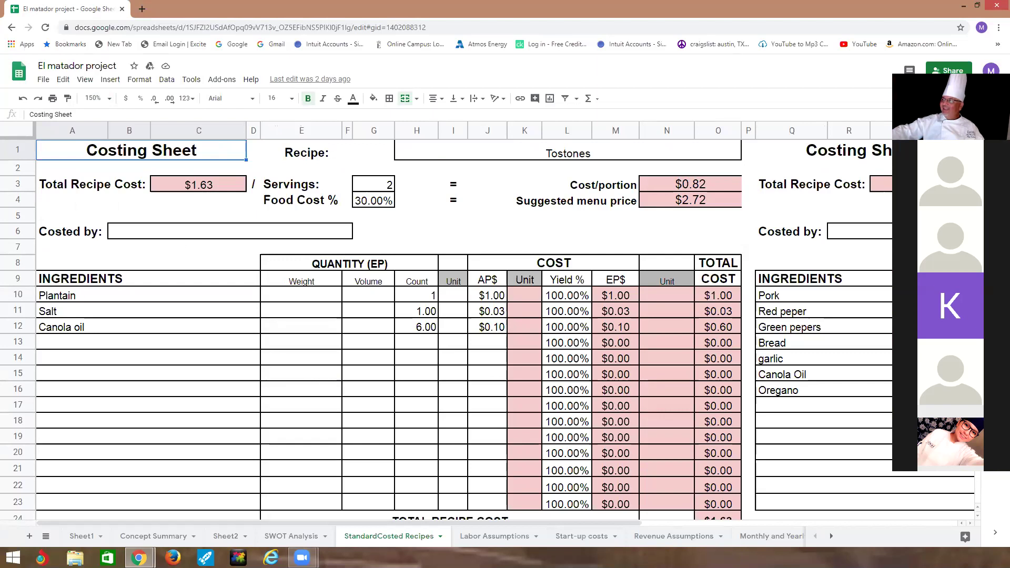
key("super+d")
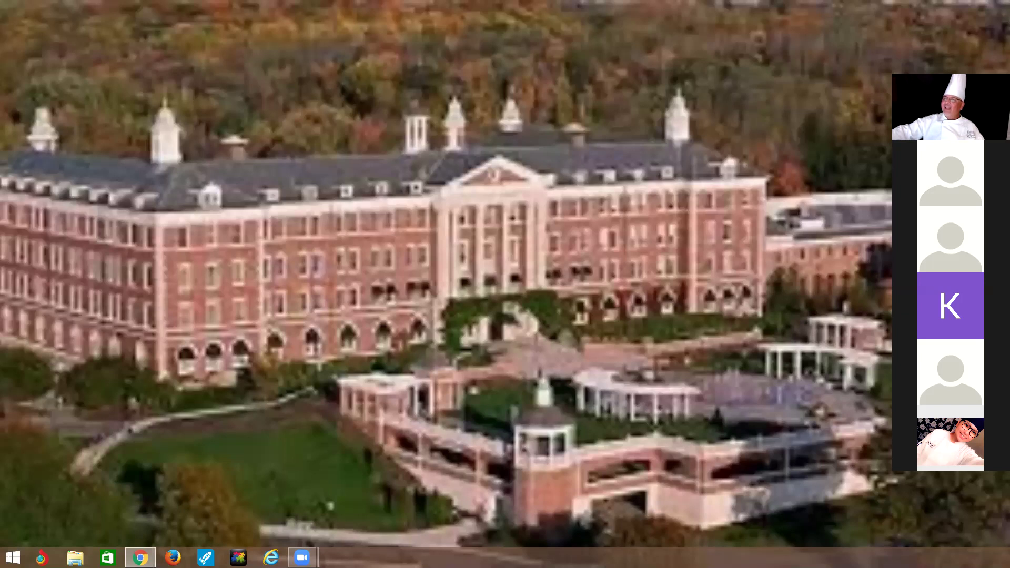
Open the Concept Summary of the Sweet Bakes project, select the estimate cells D15:D19 and zoom to 150%
key("super+d")
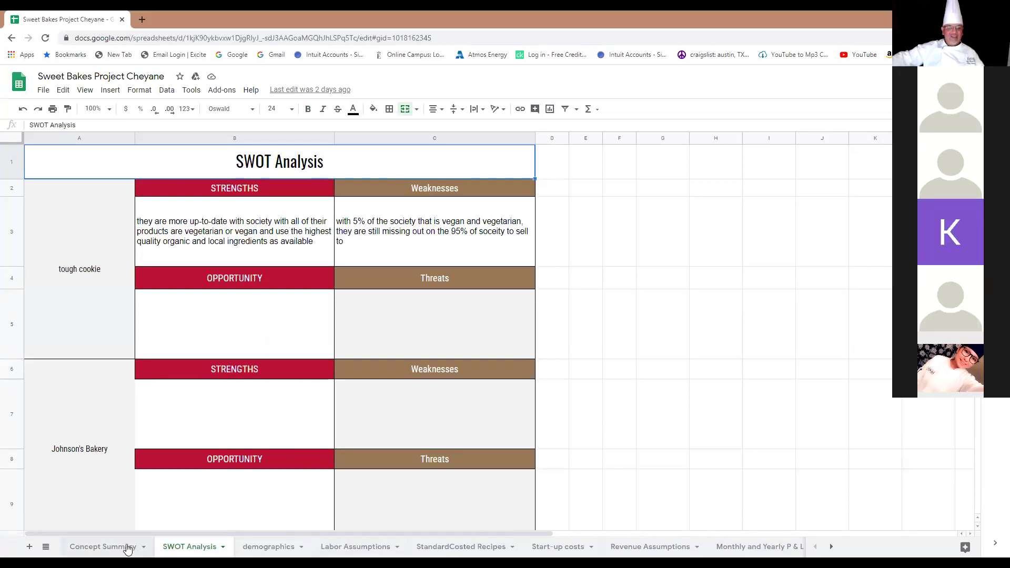
left_click(135, 543)
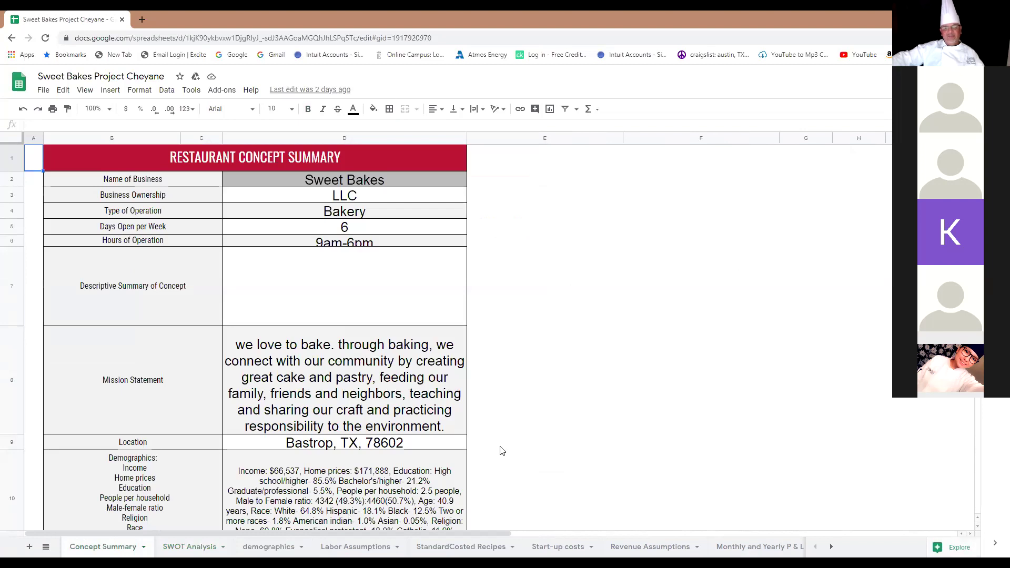
scroll(499, 447, "down", 8)
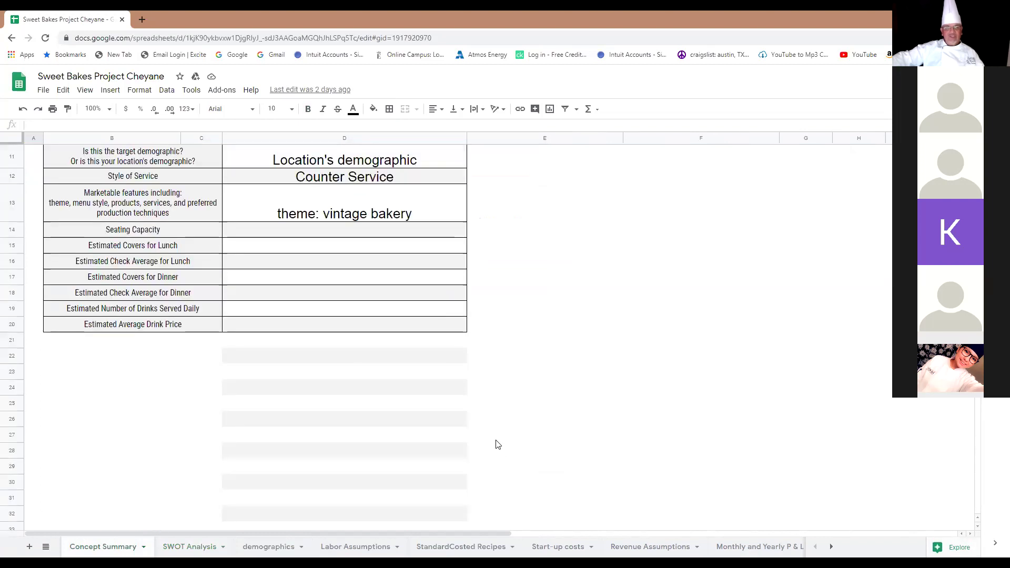
left_click_drag(318, 248, 320, 308)
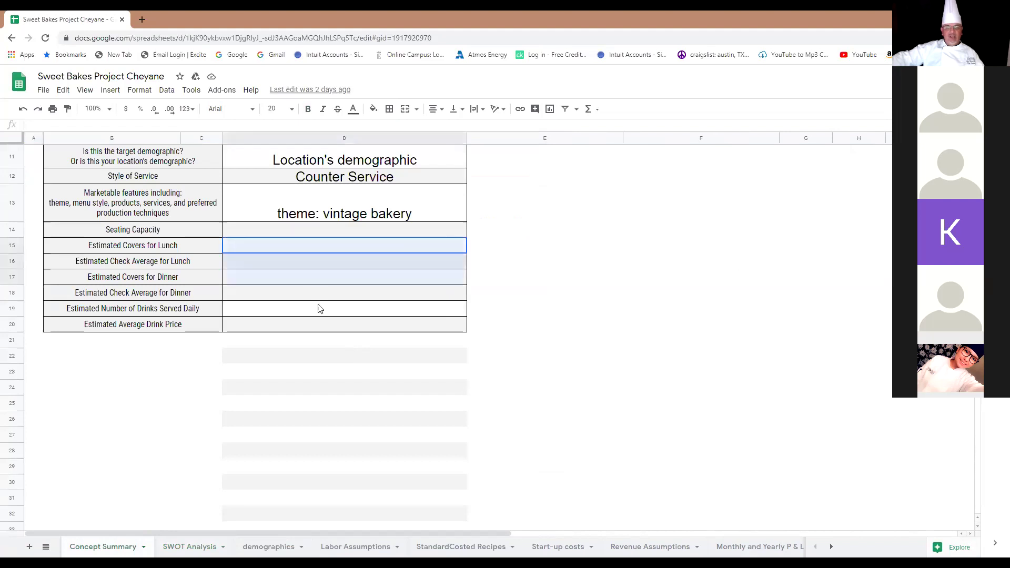
left_click(94, 109)
left_click(98, 212)
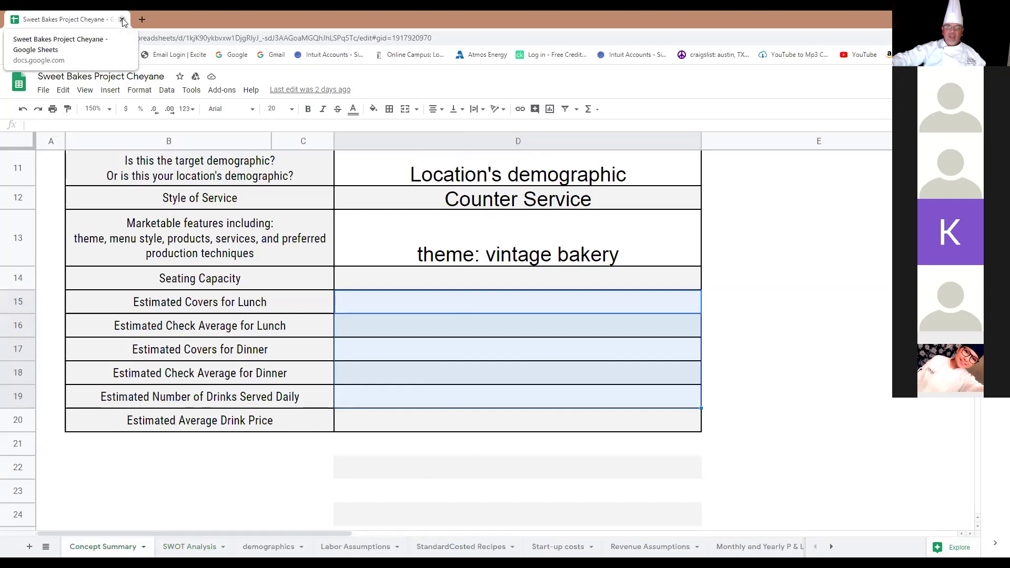
View the demographics and Labor Assumptions sheets of the Sweet Bakes project, and close that workbook
left_click(276, 550)
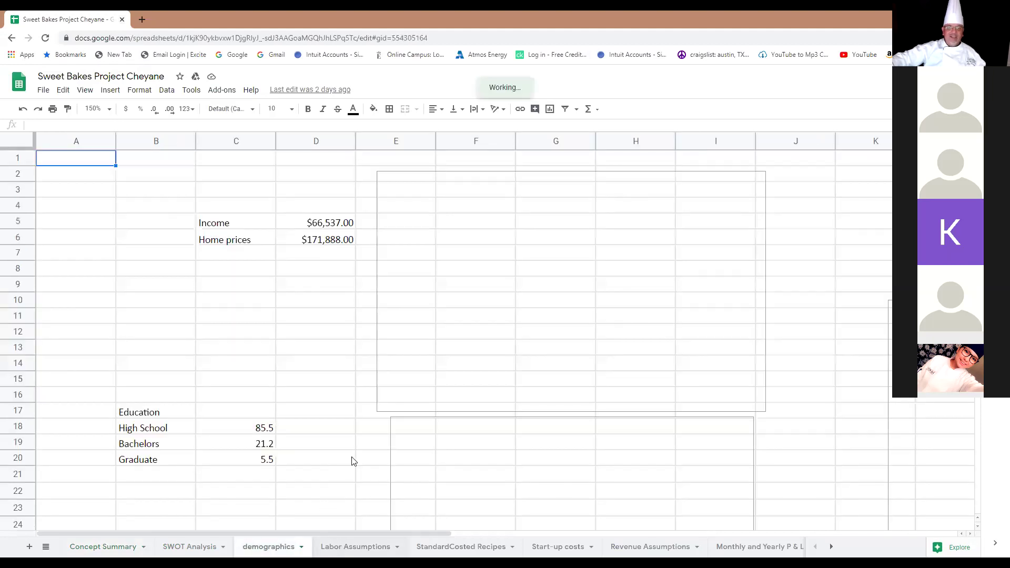
key("ctrl+shift+Page_Down")
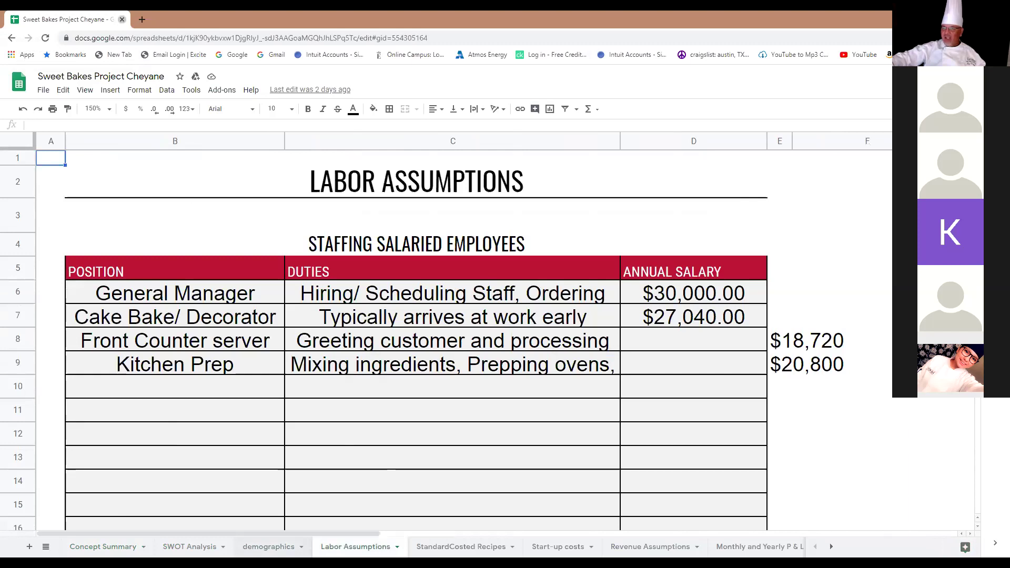
left_click(121, 19)
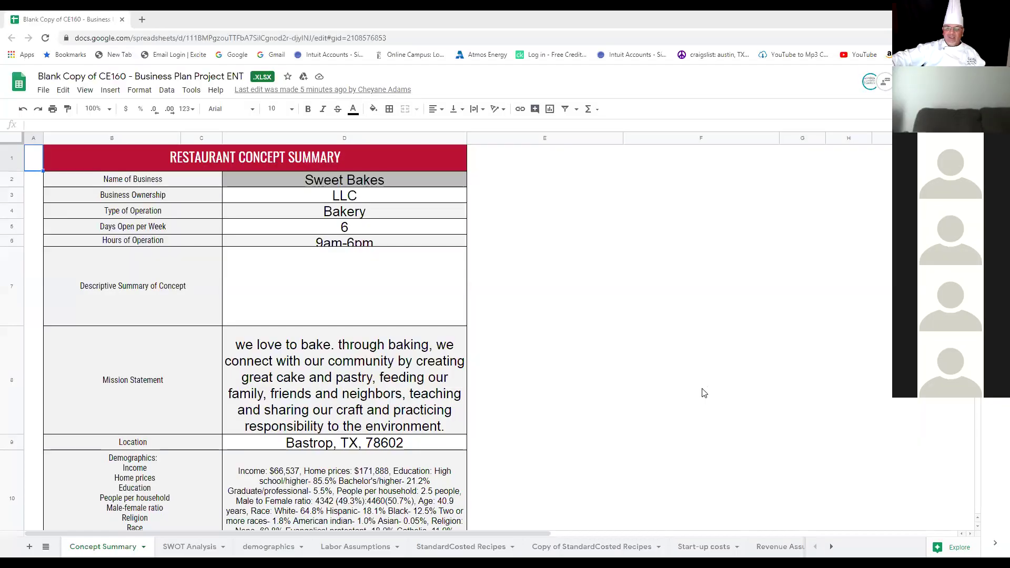
Zoom the Blank Copy of CE160 - Business Plan Project ENT workbook to 150% and review its Concept Summary down to the estimates
left_click(108, 108)
left_click(98, 202)
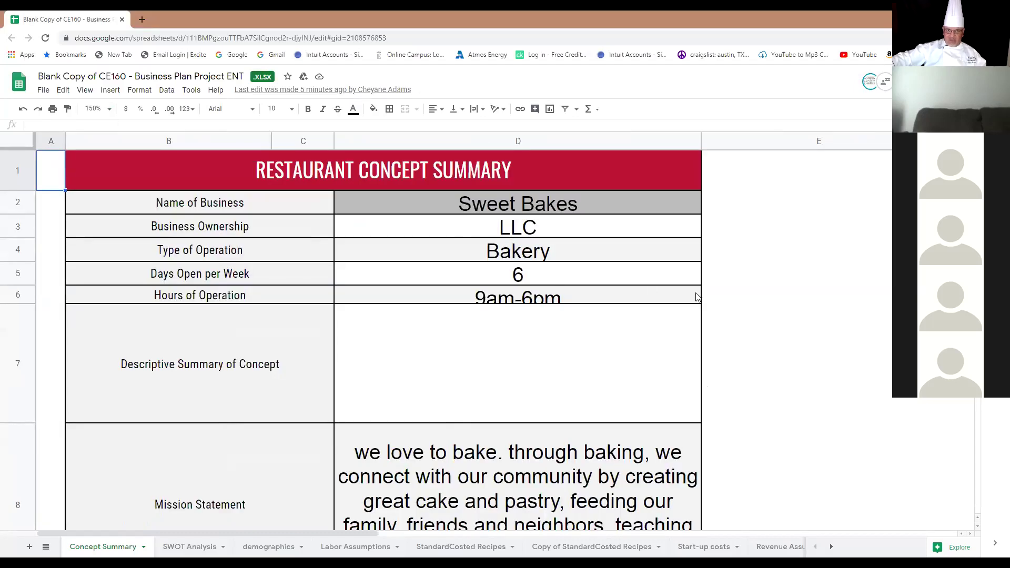
scroll(697, 297, "down", 10)
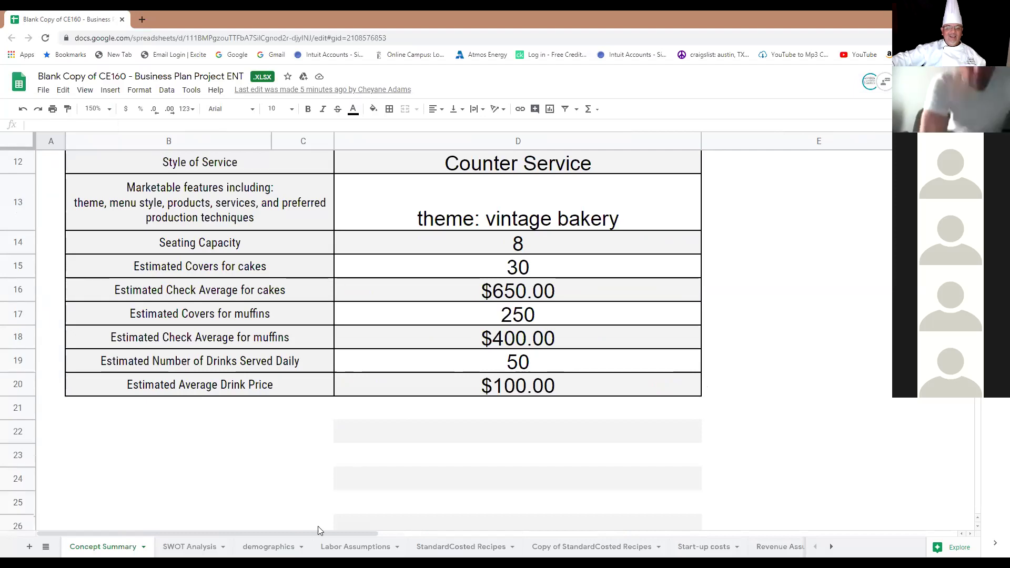
Open the SWOT Analysis sheet and review the strengths, weaknesses, opportunity and threats sections
left_click(219, 550)
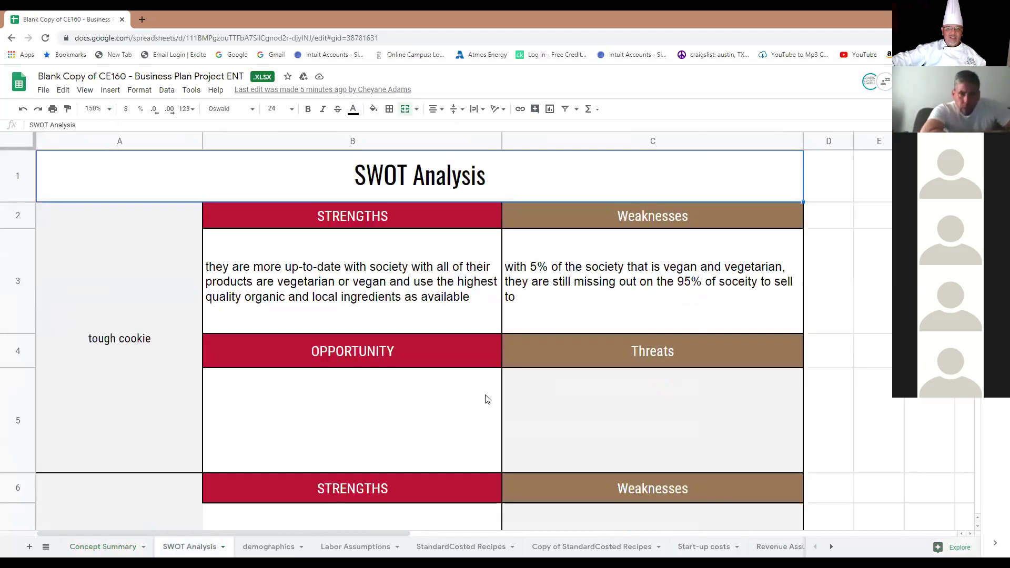
scroll(485, 397, "down", 10)
scroll(485, 397, "up", 5)
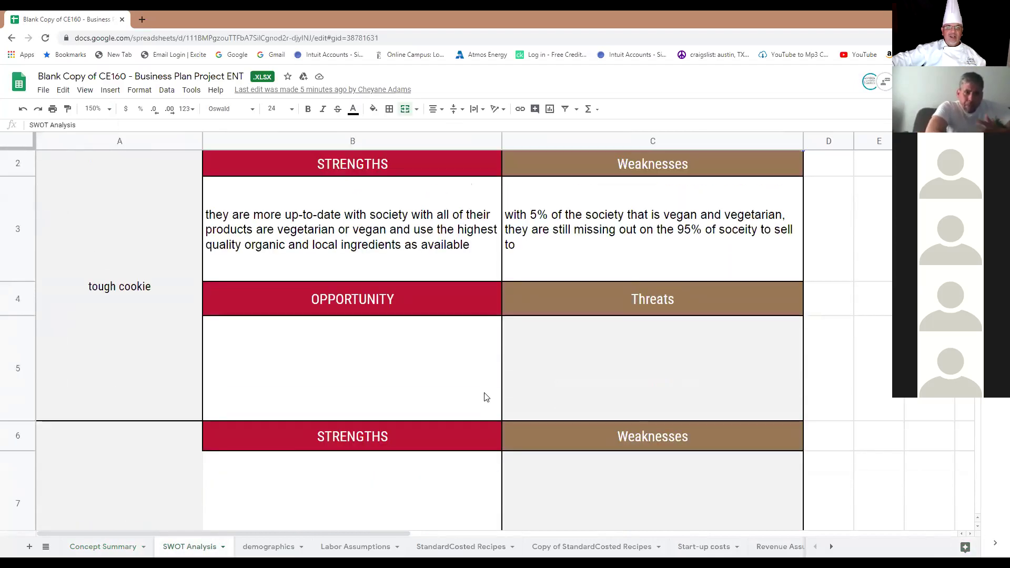
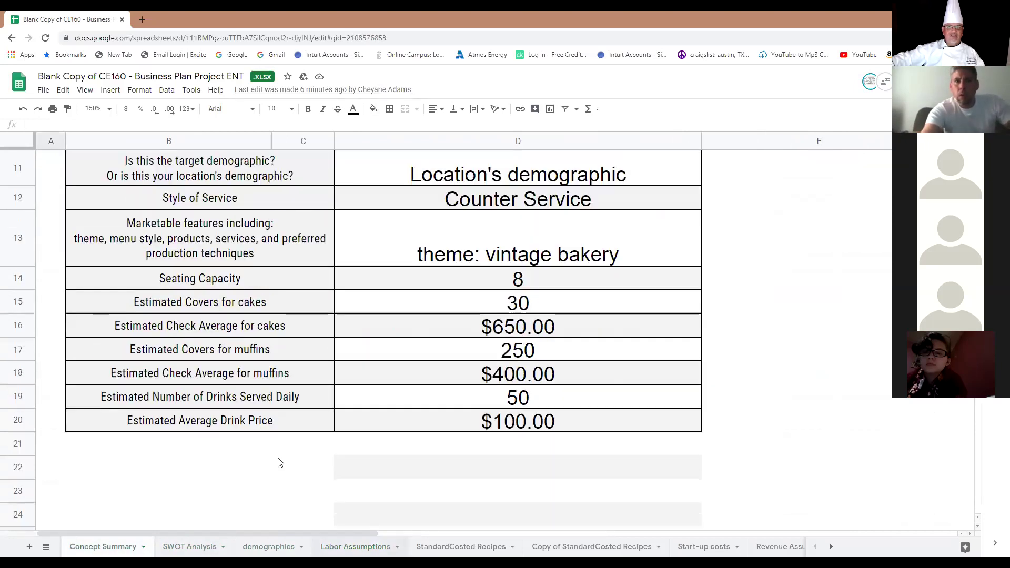
Finish reviewing the Concept Summary, and examine the salaried, FOH hourly and BOH hourly employee tables on the Labor Assumptions sheet
scroll(281, 461, "up", 6)
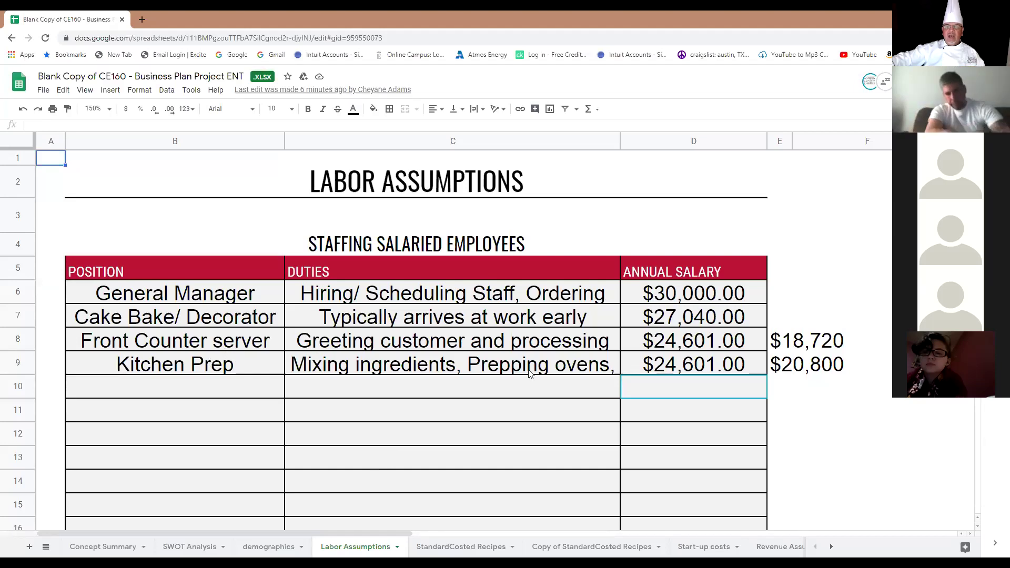
scroll(495, 374, "down", 5)
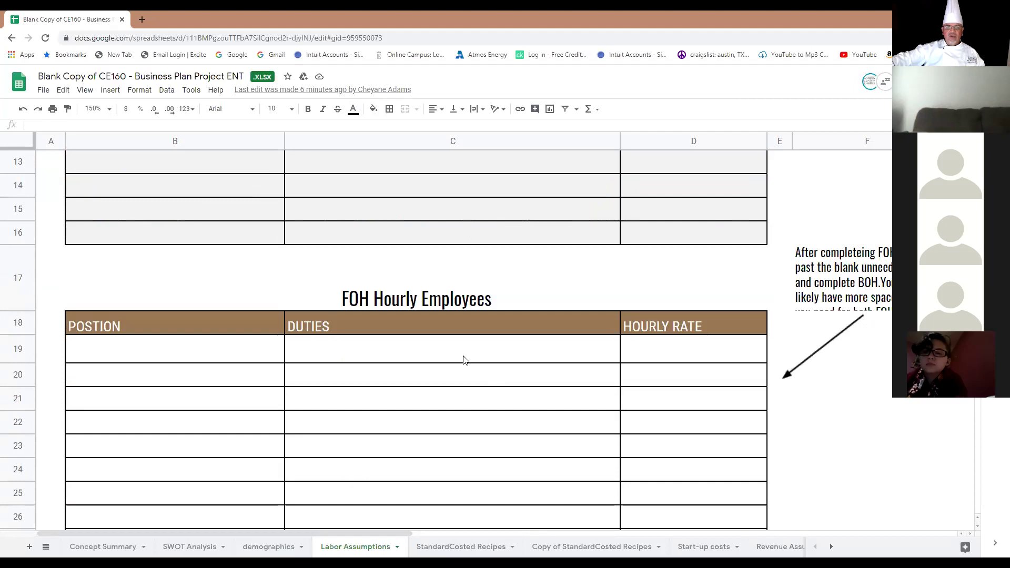
left_click(463, 359)
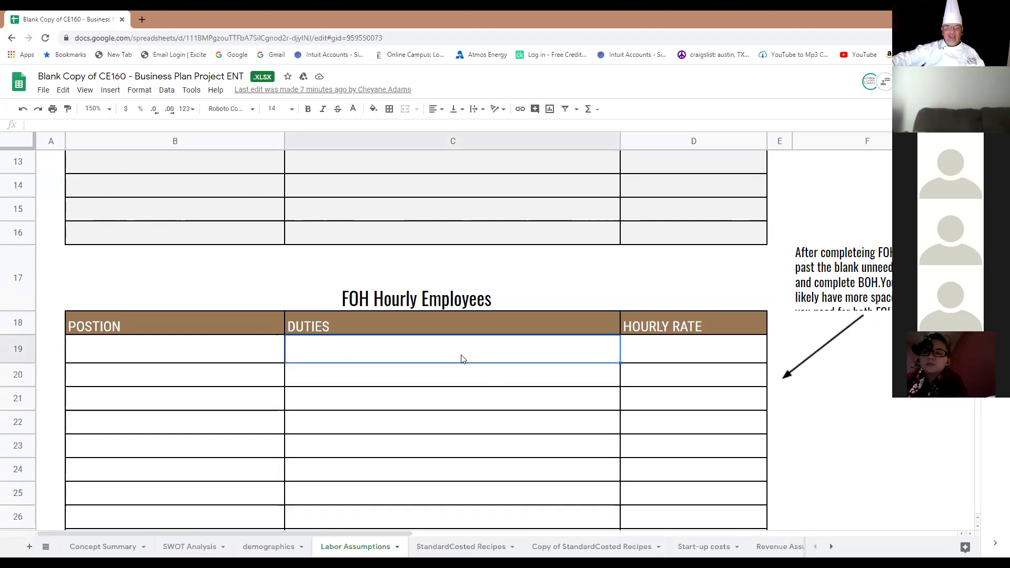
scroll(461, 359, "up", 5)
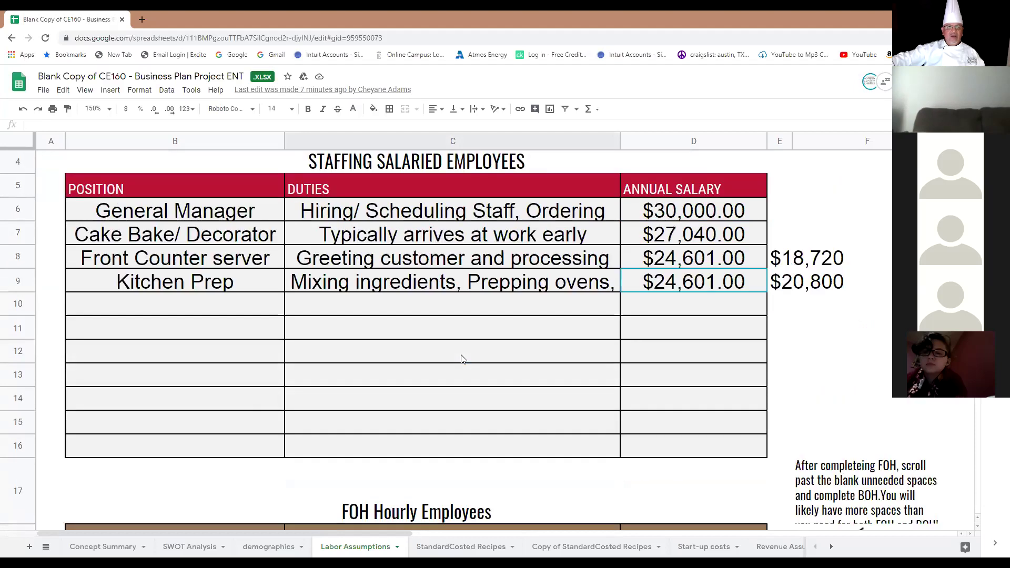
scroll(461, 356, "down", 4)
scroll(461, 356, "down", 18)
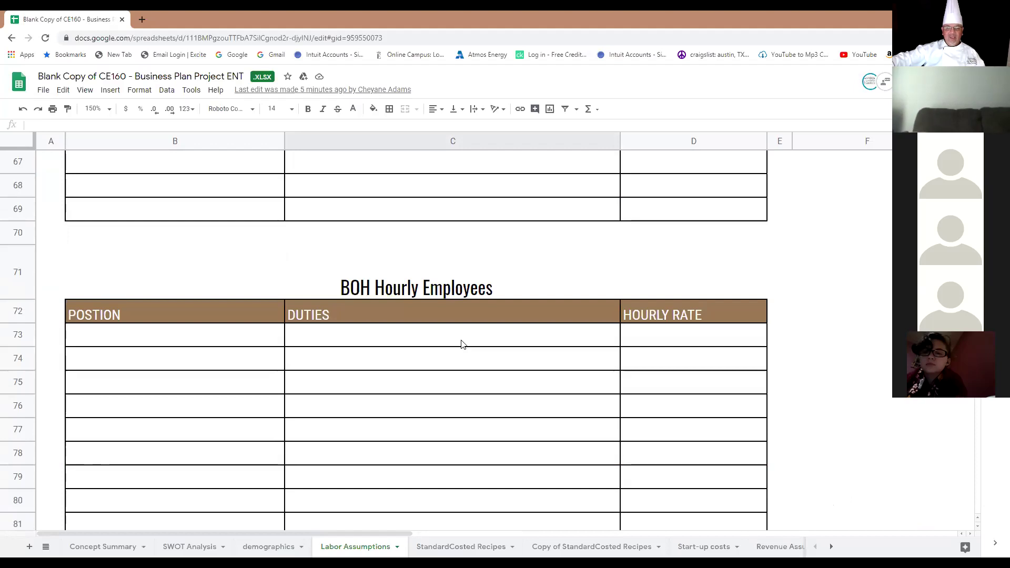
left_click(660, 336)
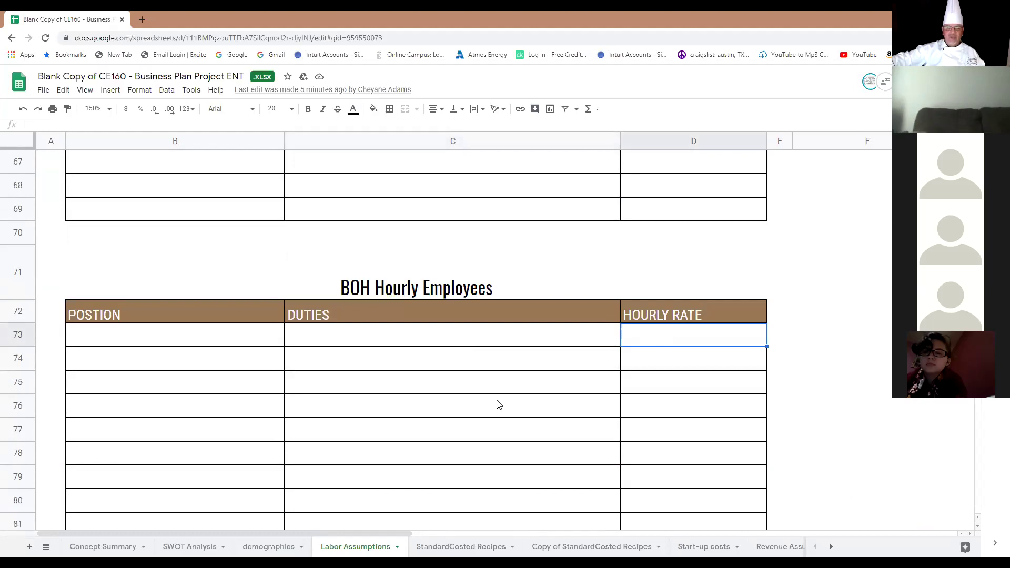
scroll(495, 392, "up", 5)
scroll(492, 389, "up", 20)
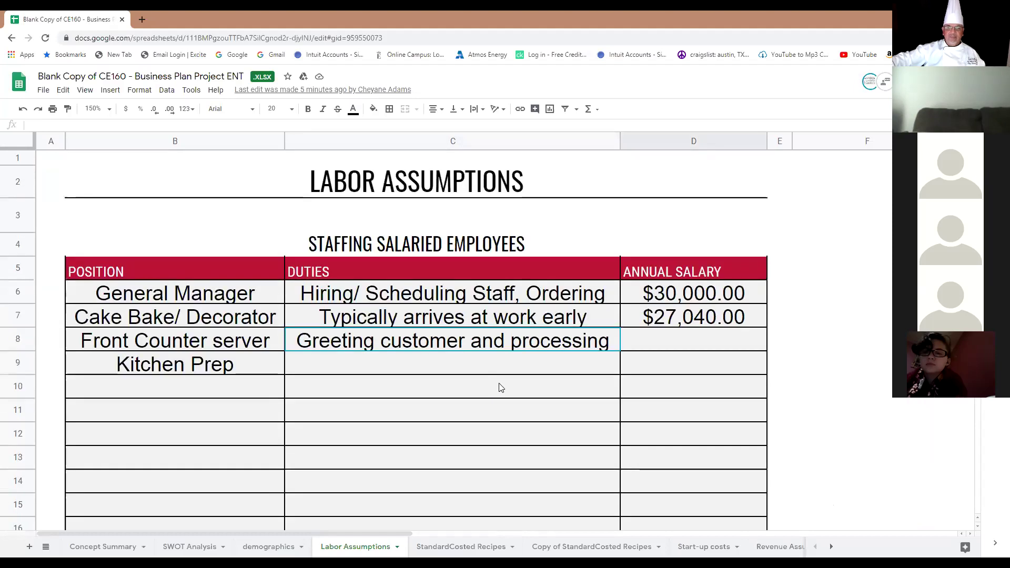
Review all costing sheets on the StandardCosted Recipes sheet, and view the Copy of StandardCosted Recipes sheet
left_click(462, 547)
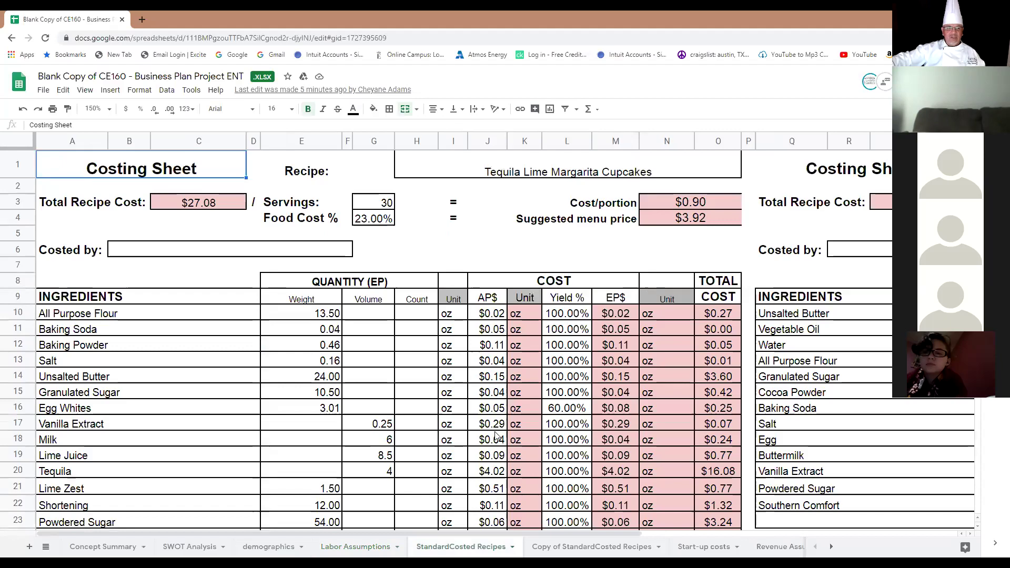
scroll(494, 436, "down", 8)
scroll(494, 435, "down", 15)
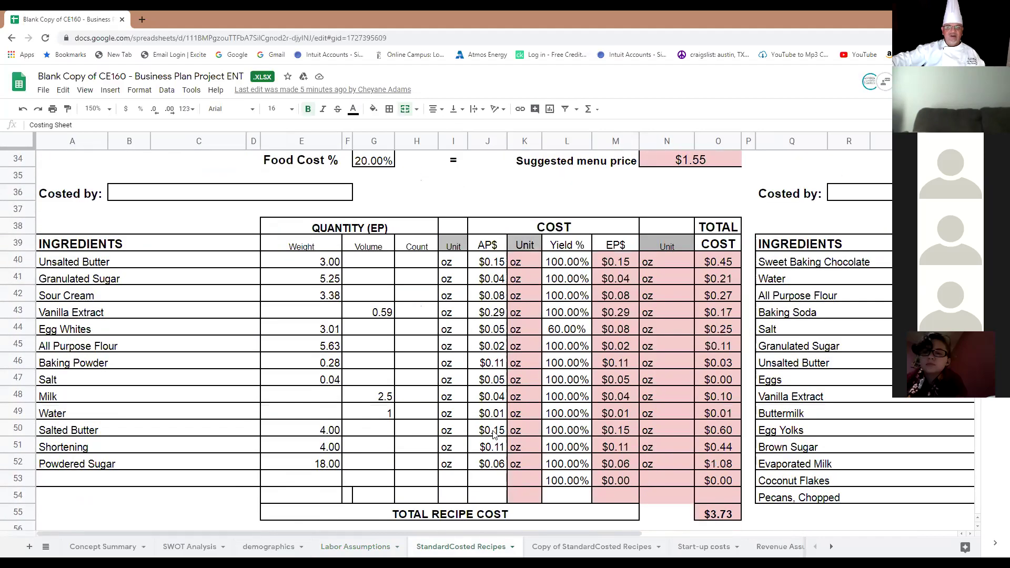
scroll(494, 432, "down", 15)
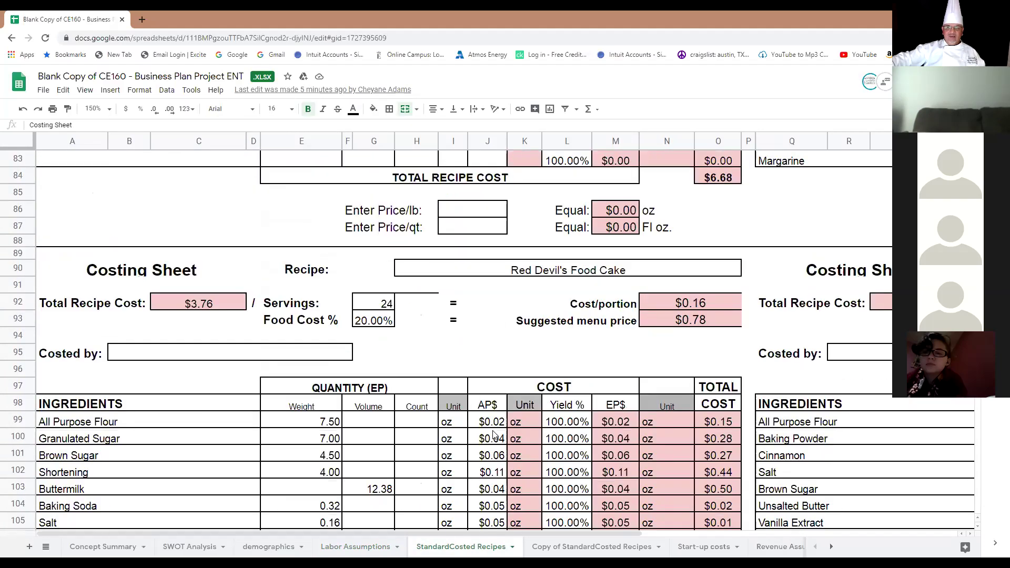
scroll(494, 433, "down", 13)
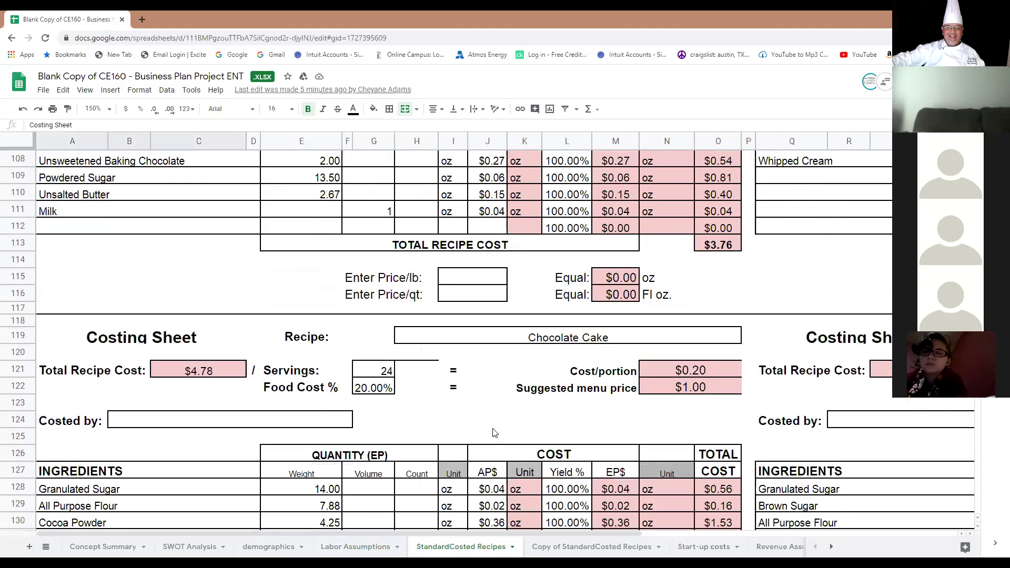
scroll(495, 430, "down", 17)
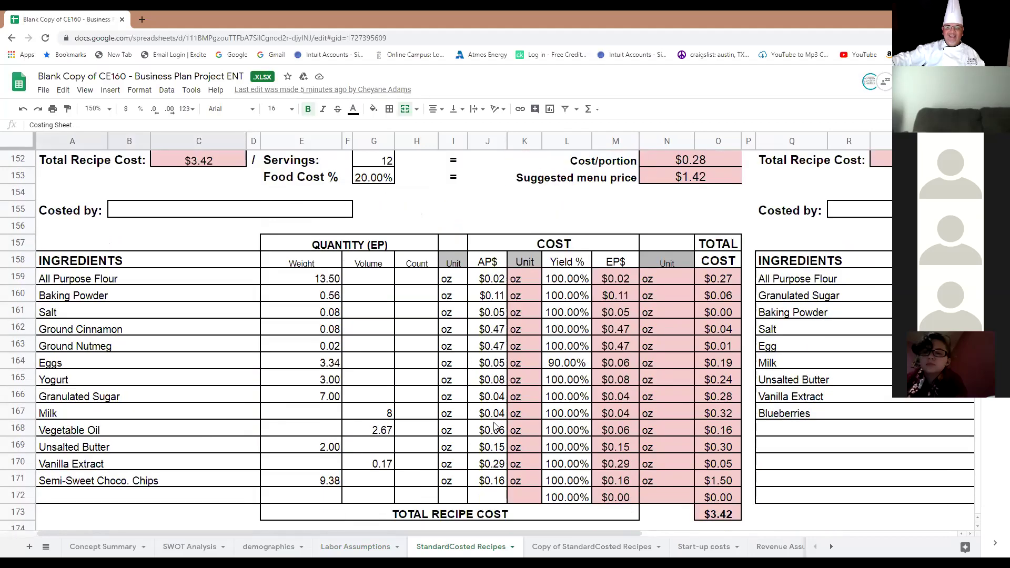
scroll(496, 424, "down", 5)
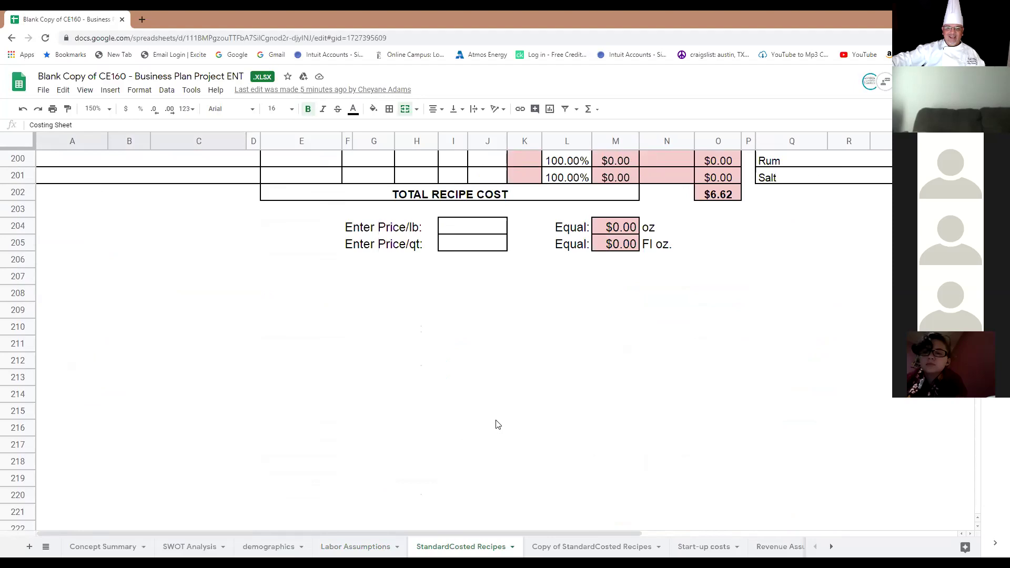
scroll(496, 423, "up", 5)
left_click(581, 548)
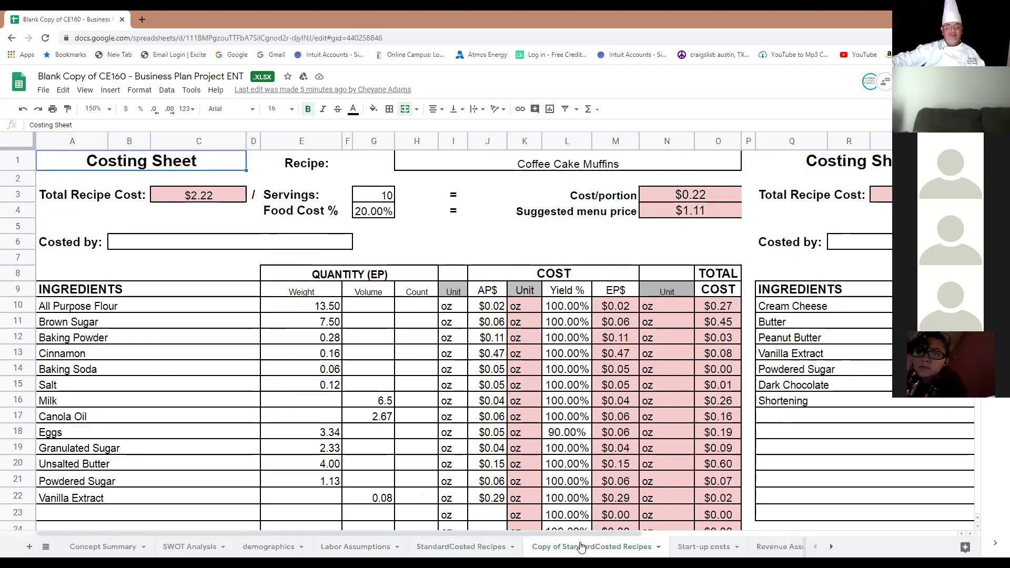
Review the Start-up costs sheet and total its Total Cost column in cell J144 with =SUM(J3:J143)
left_click(685, 548)
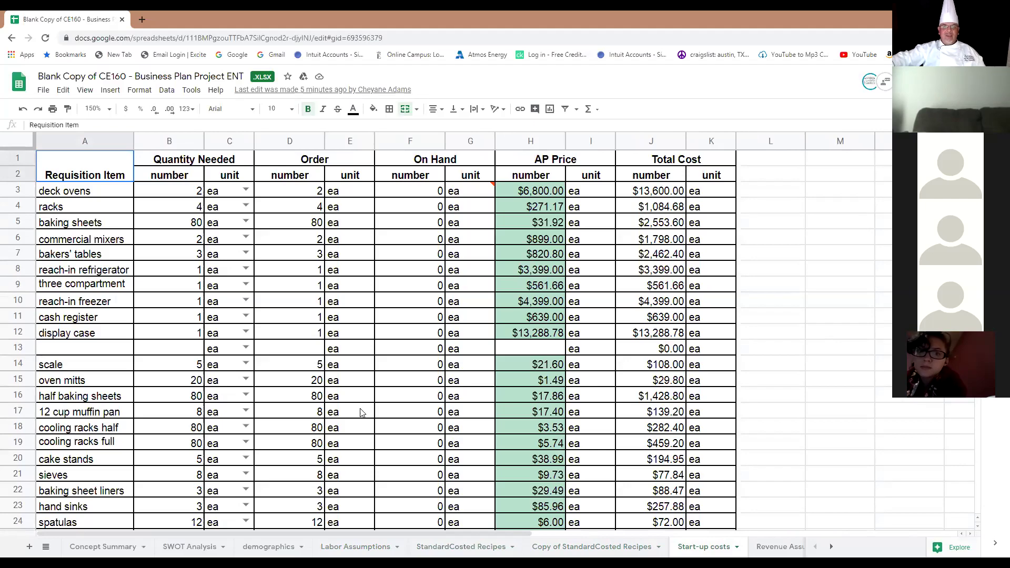
scroll(353, 408, "down", 1)
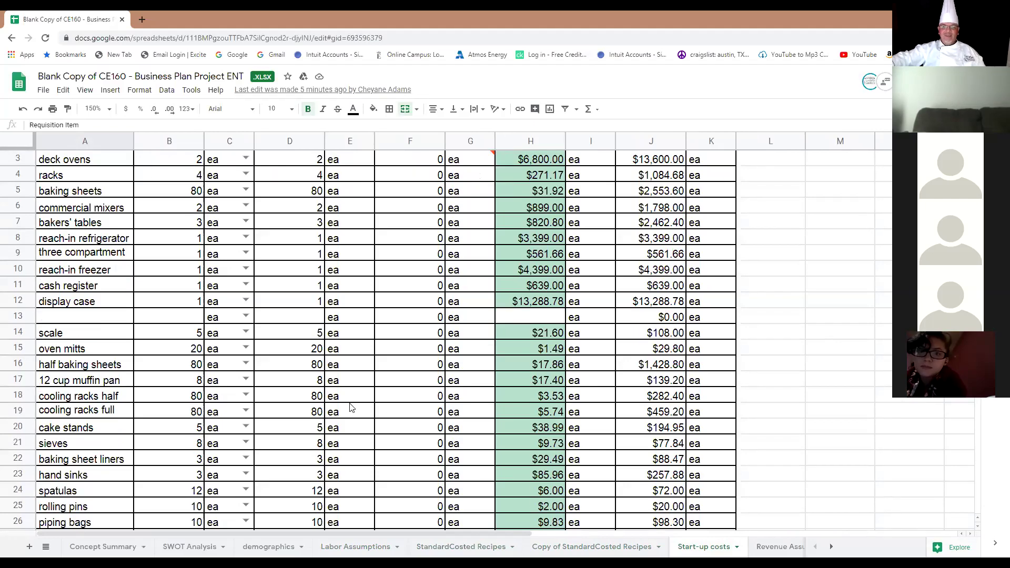
scroll(351, 407, "down", 7)
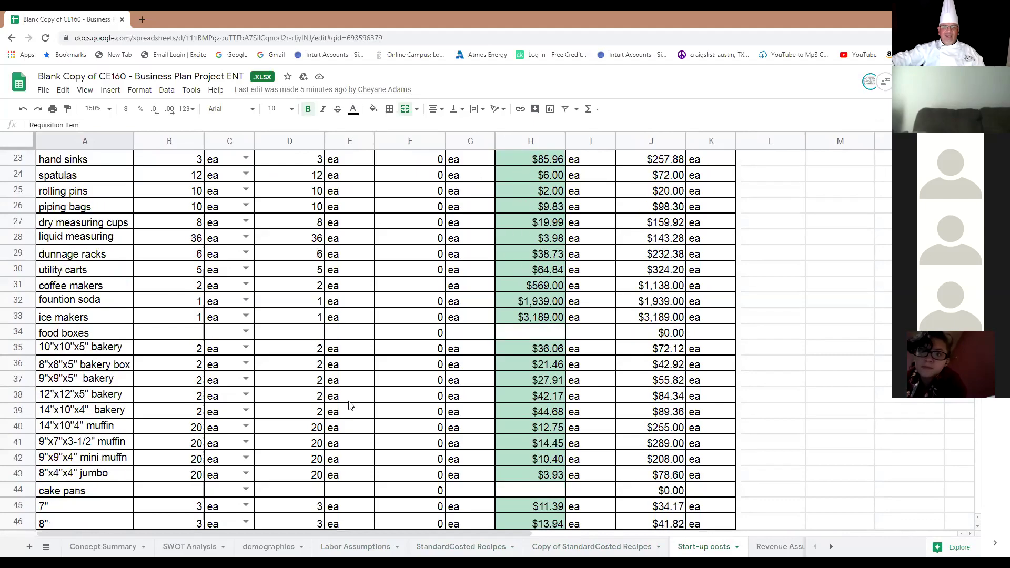
scroll(350, 405, "down", 12)
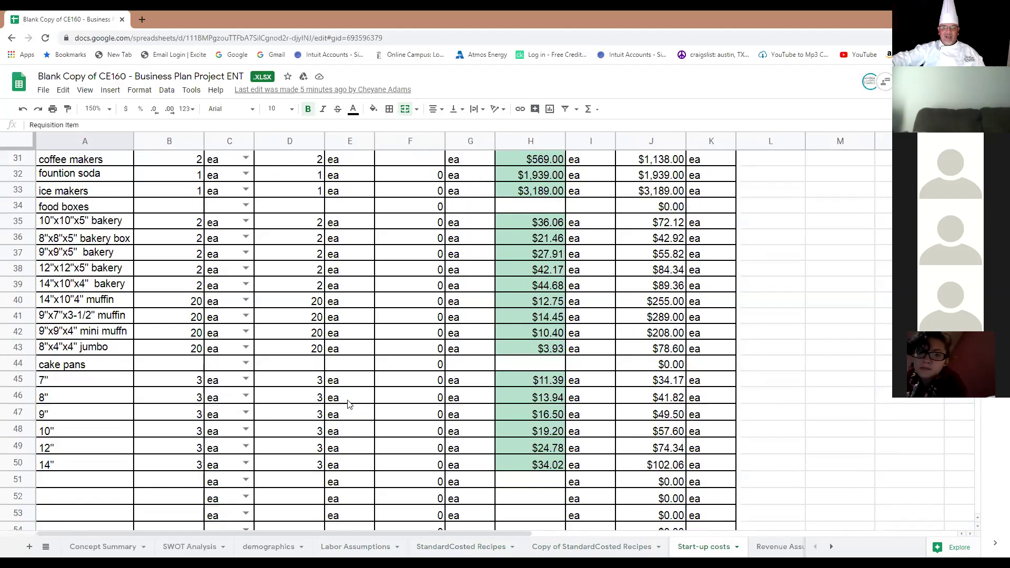
scroll(348, 402, "down", 5)
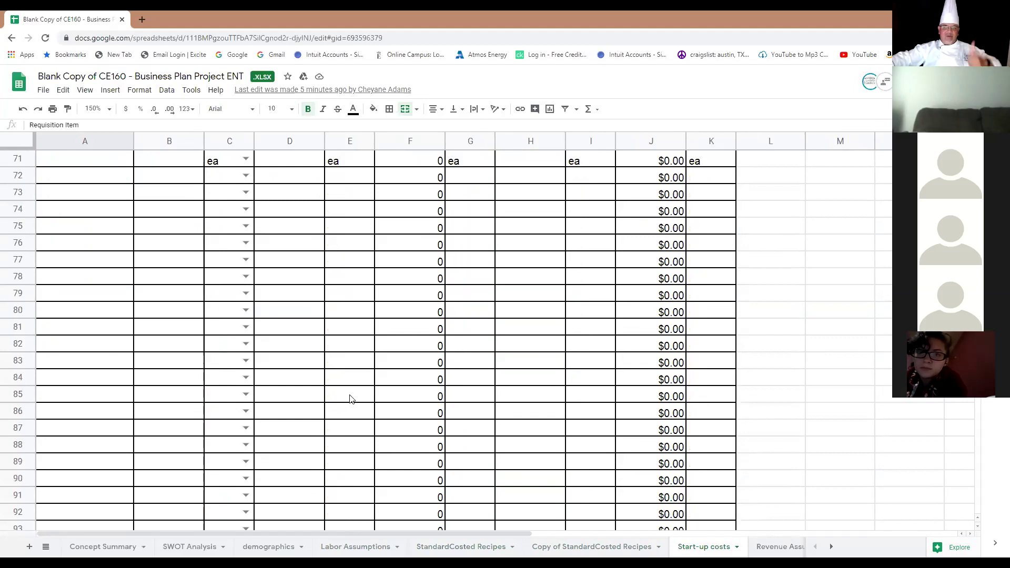
scroll(350, 398, "down", 13)
scroll(350, 397, "down", 8)
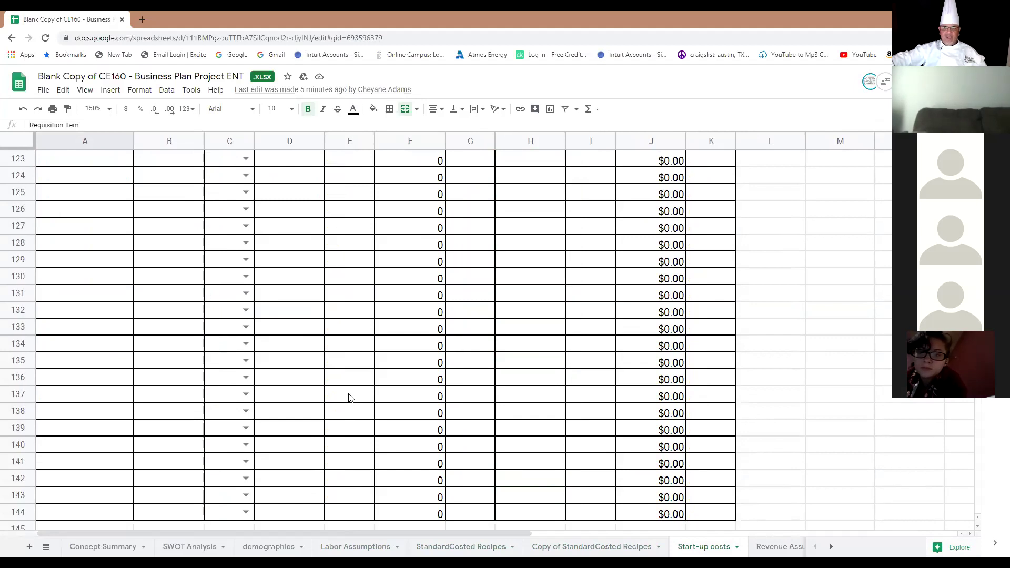
left_click(625, 312)
left_click(589, 109)
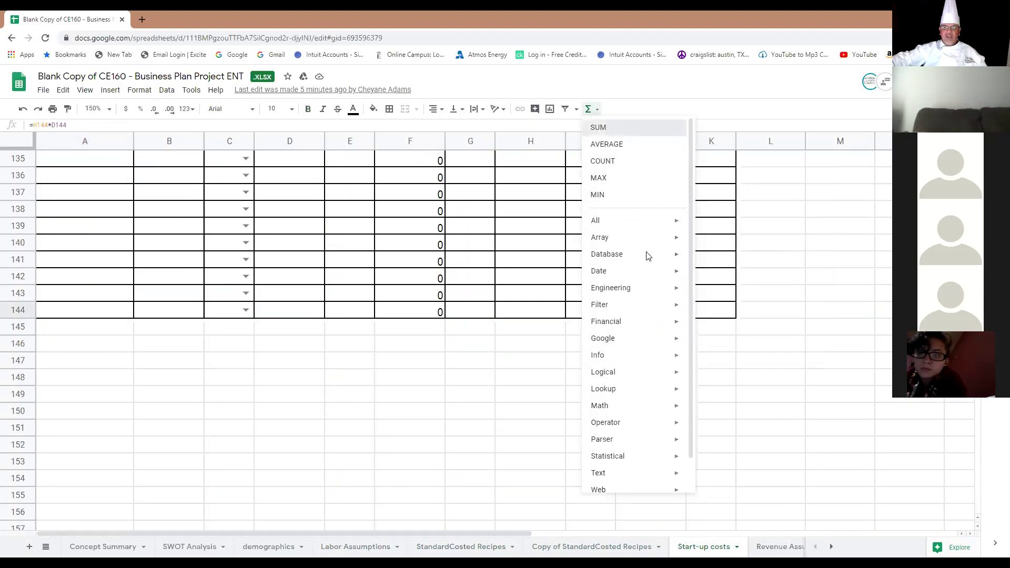
key("Return")
left_click_drag(656, 290, 657, 192)
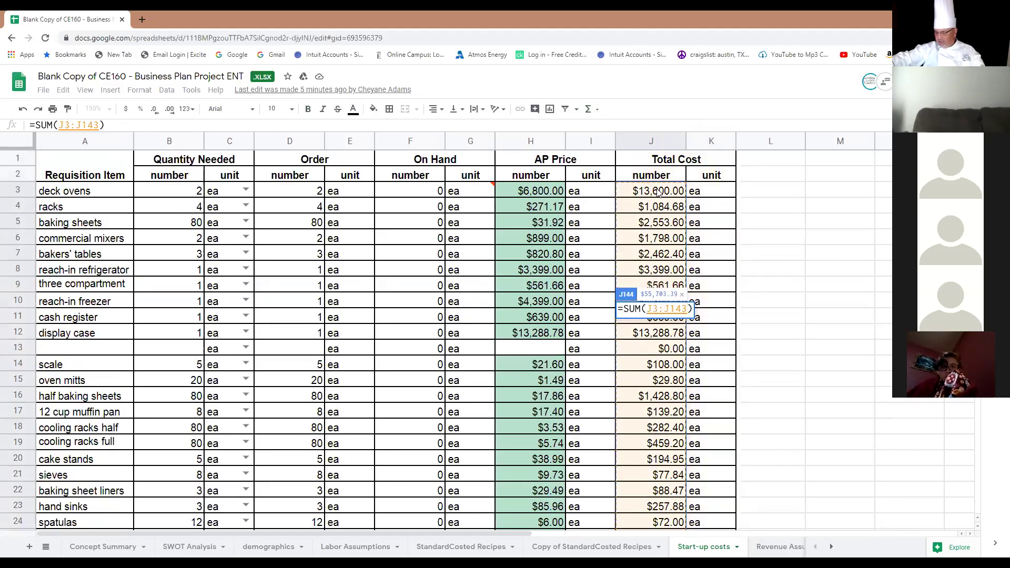
key("Return")
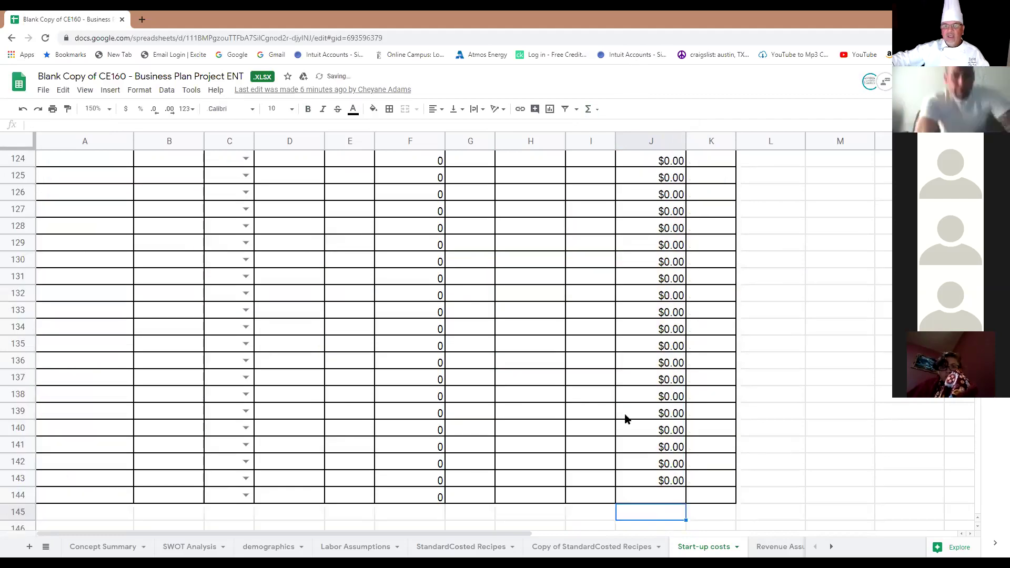
Highlight the total in cell J144 of the Start-up costs sheet with a yellow fill
scroll(624, 417, "down", 2)
left_click(635, 401)
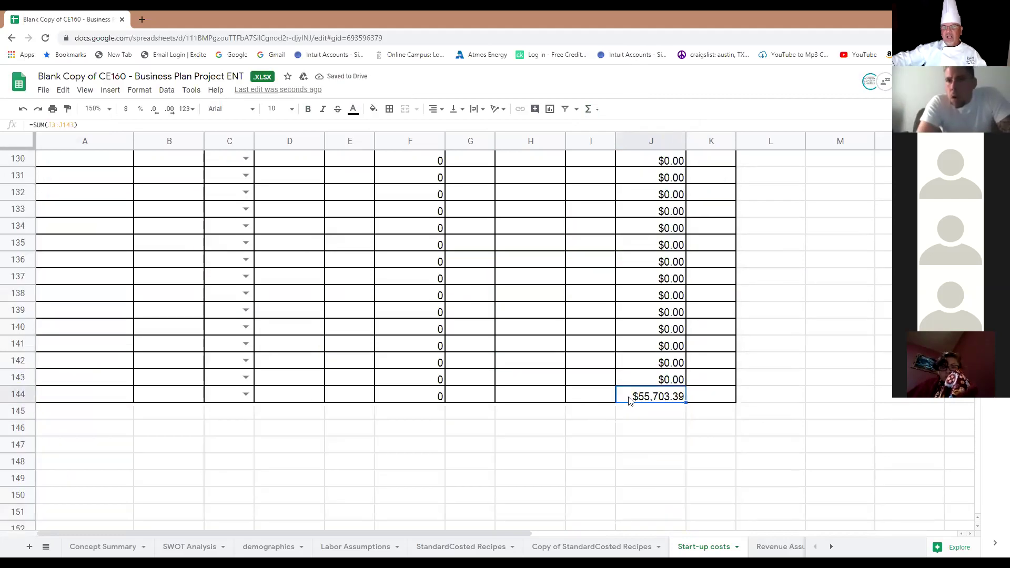
left_click(373, 109)
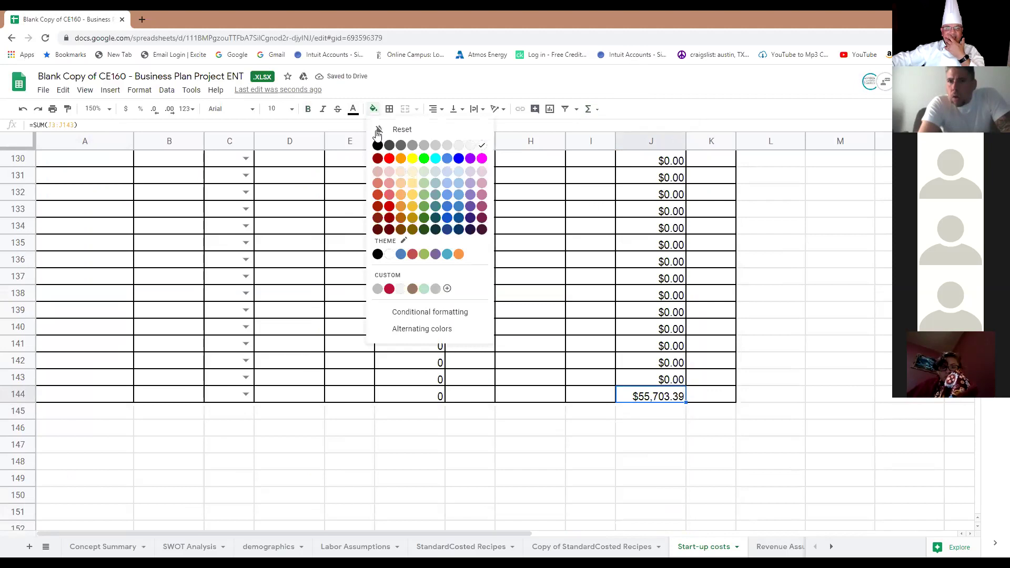
left_click(413, 159)
Review the requisition items on the Start-up costs sheet from deck ovens through the half and full cooling racks
scroll(361, 342, "up", 15)
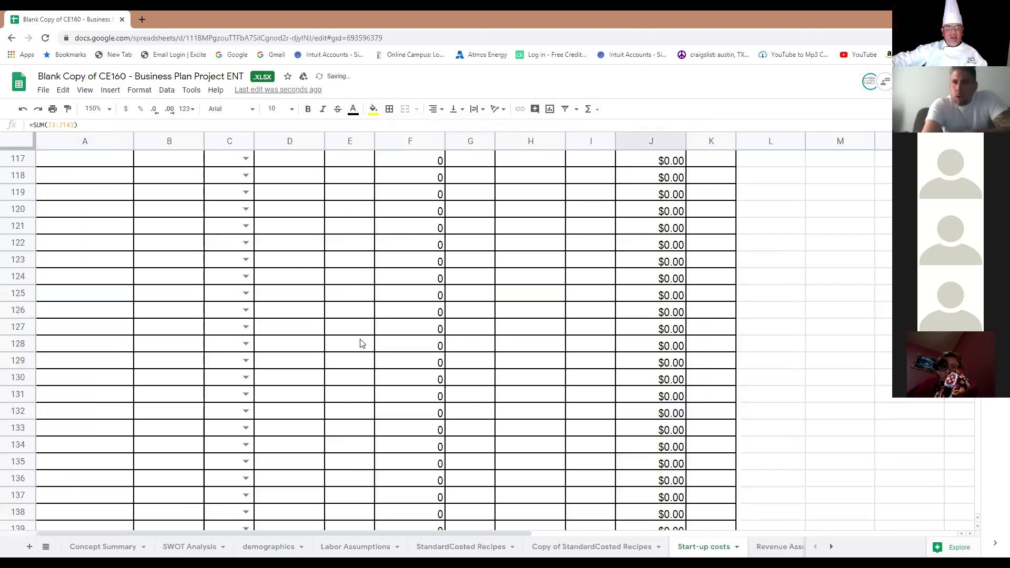
scroll(361, 341, "up", 20)
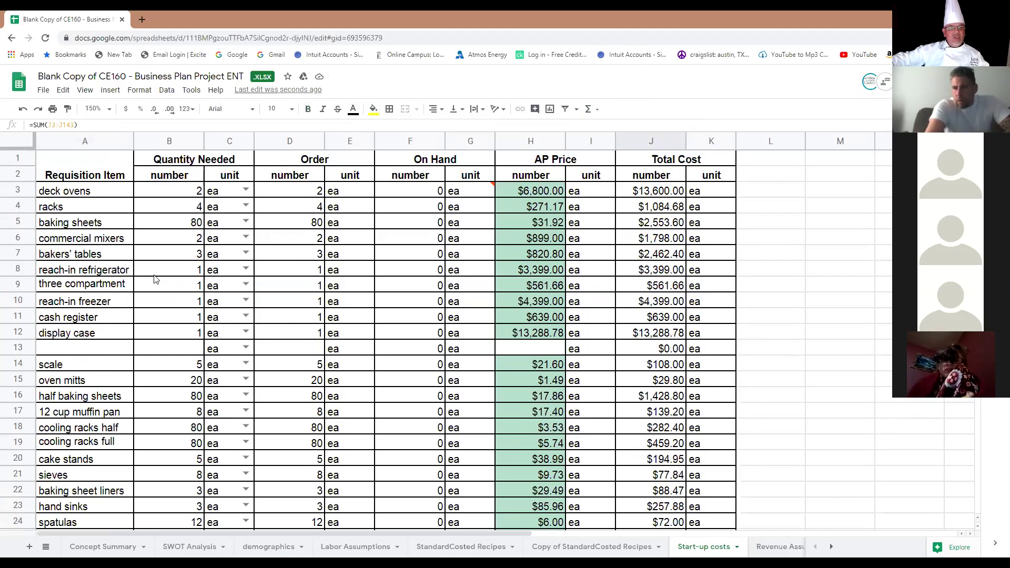
left_click(127, 269)
scroll(153, 279, "down", 1)
left_click(132, 276)
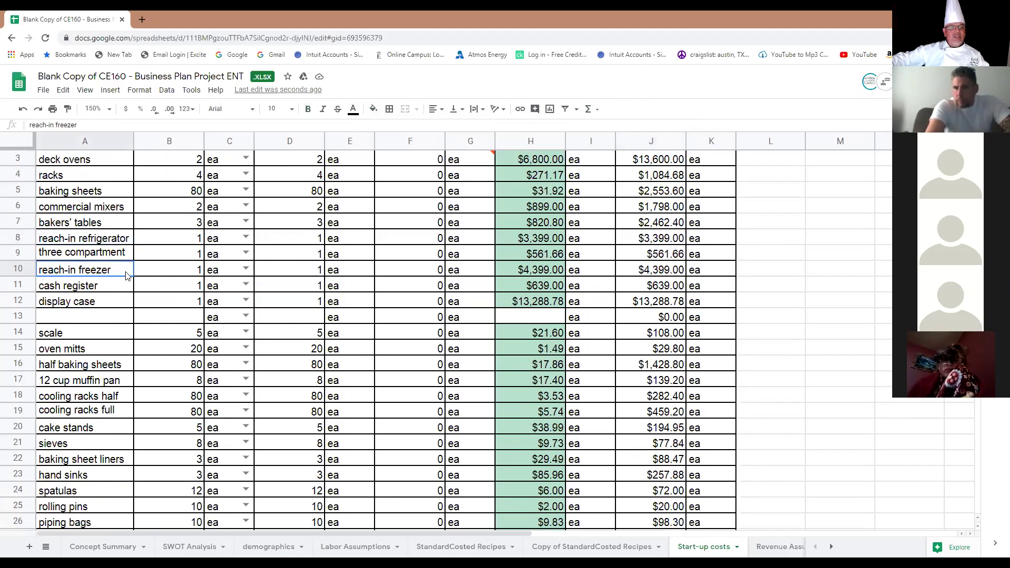
left_click(114, 293)
scroll(114, 297, "down", 1)
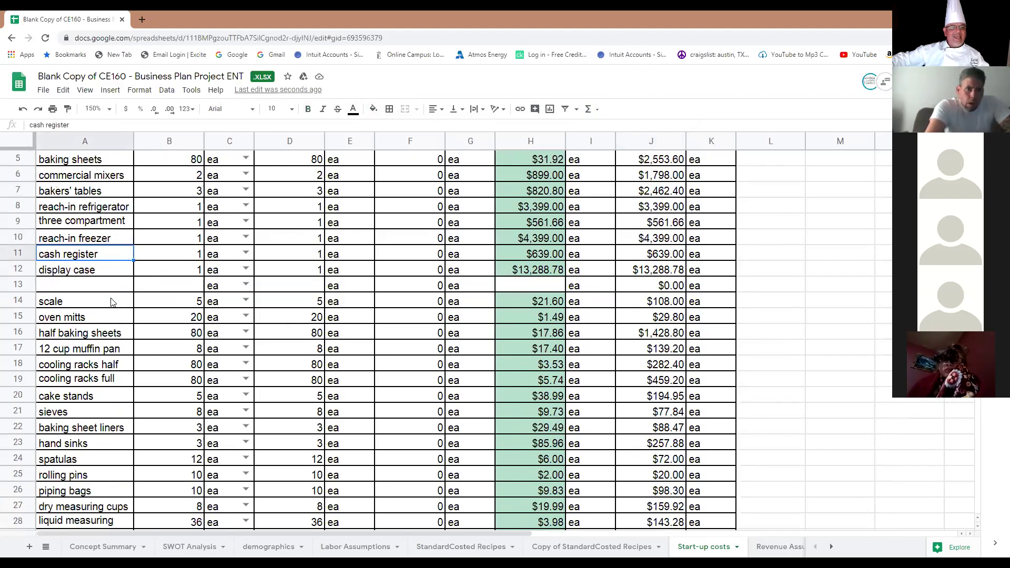
left_click(107, 306)
scroll(107, 300, "down", 1)
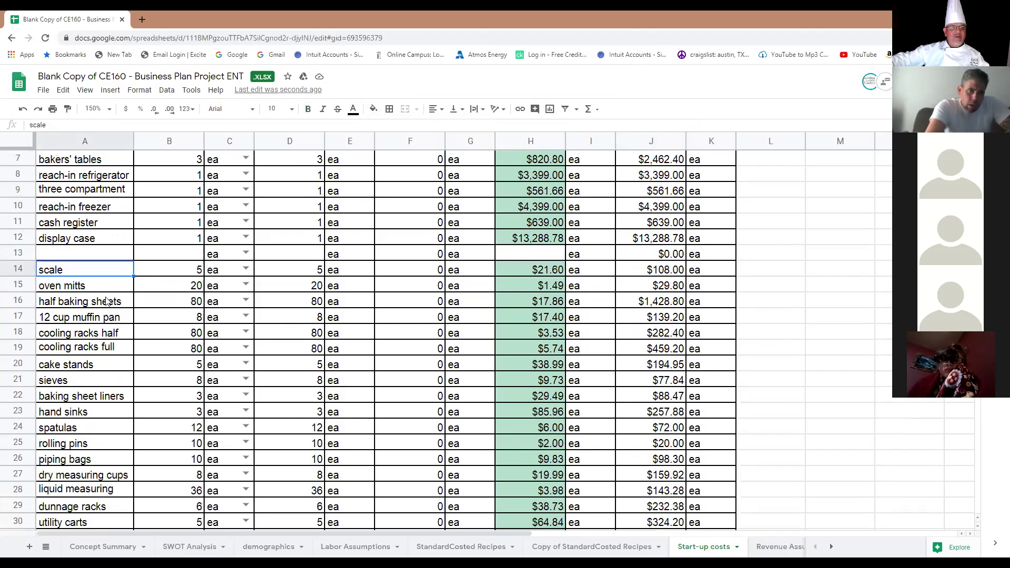
left_click(108, 303)
left_click(117, 319)
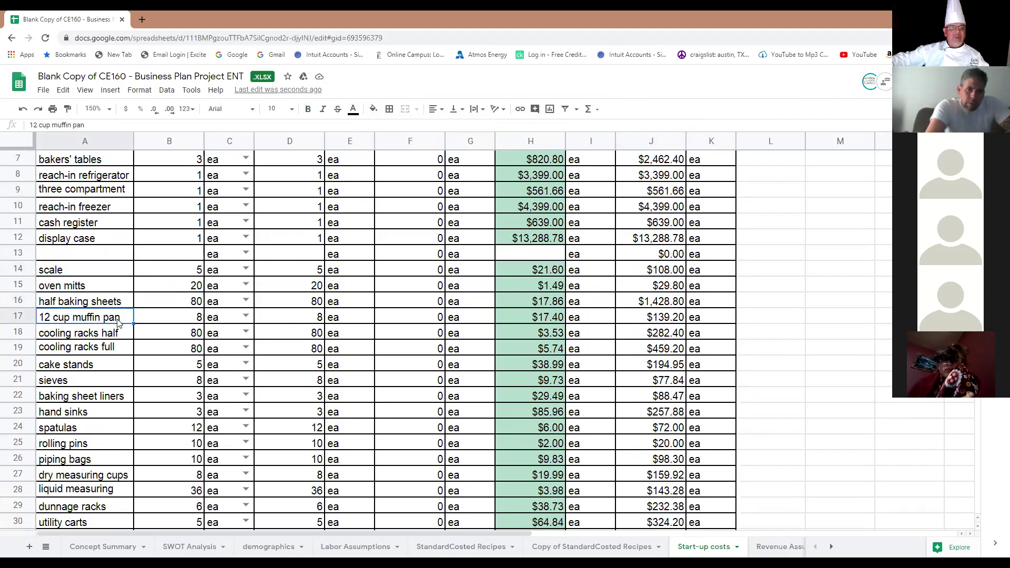
scroll(118, 322, "down", 1)
left_click(113, 304)
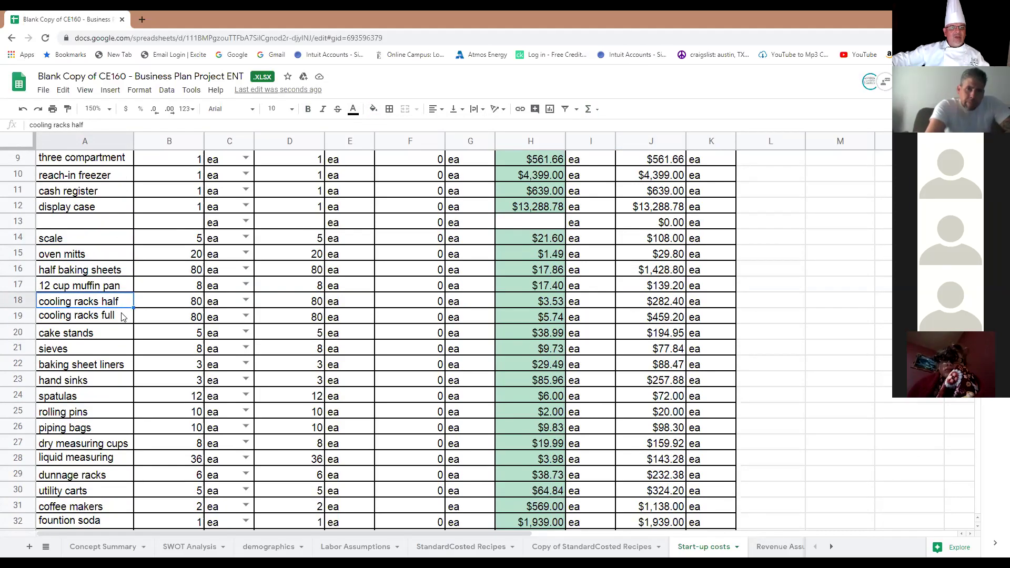
scroll(118, 322, "down", 1)
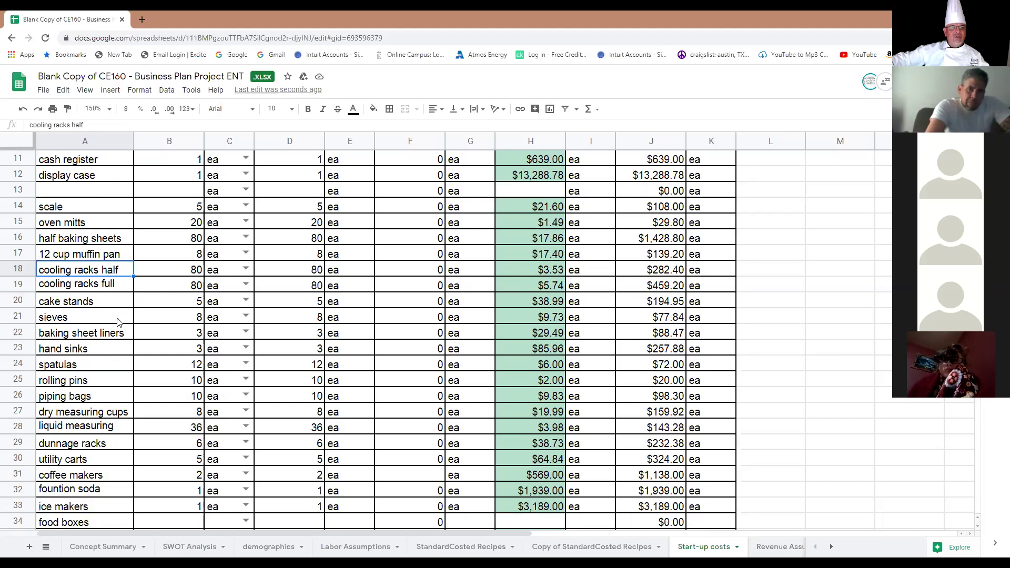
Review the remaining Start-up costs items from cake stands through food boxes and cake pans, ending at the first blank item row
left_click(120, 300)
scroll(119, 303, "down", 2)
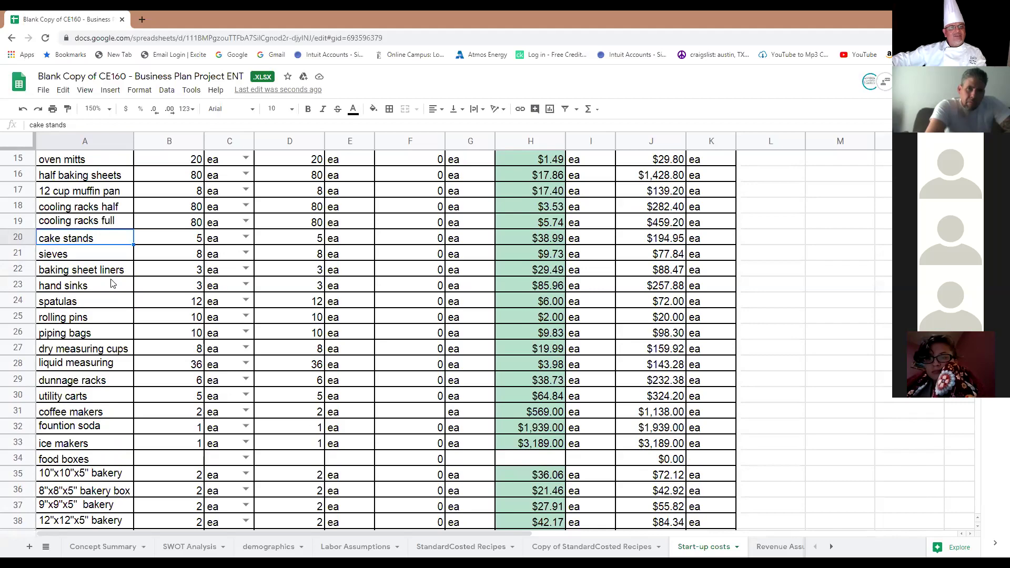
left_click(109, 284)
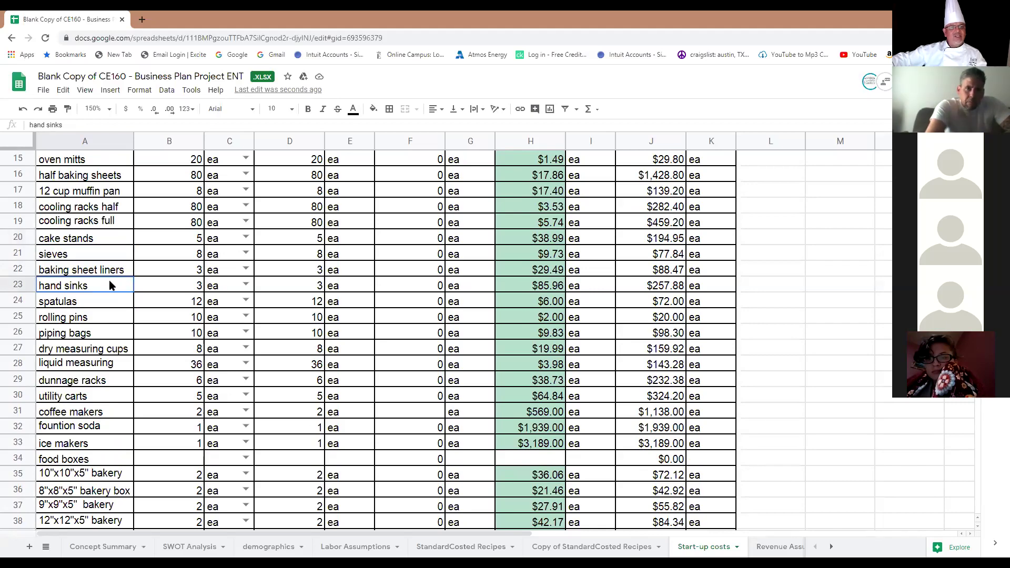
scroll(107, 280, "down", 1)
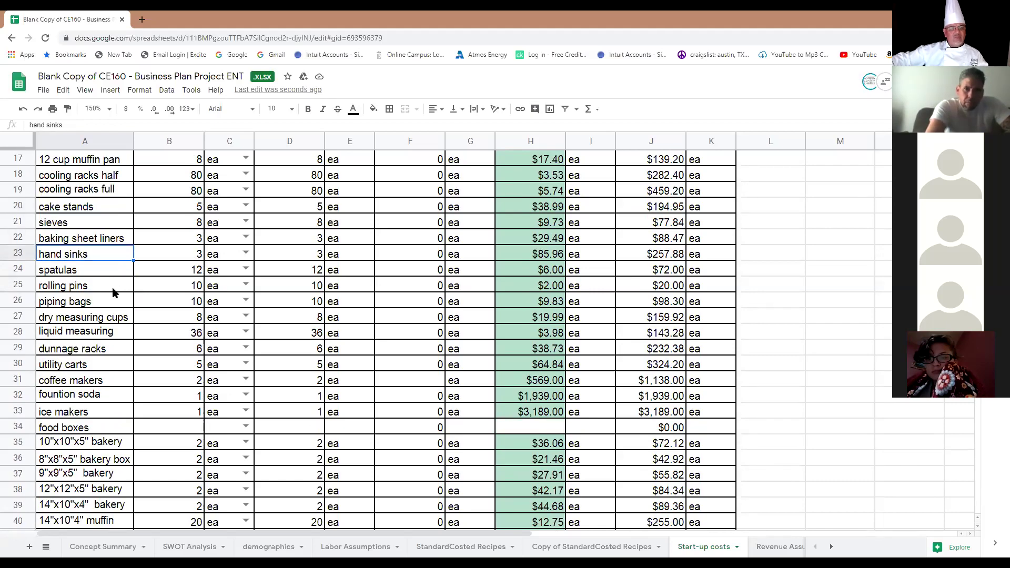
left_click(113, 292)
left_click(112, 306)
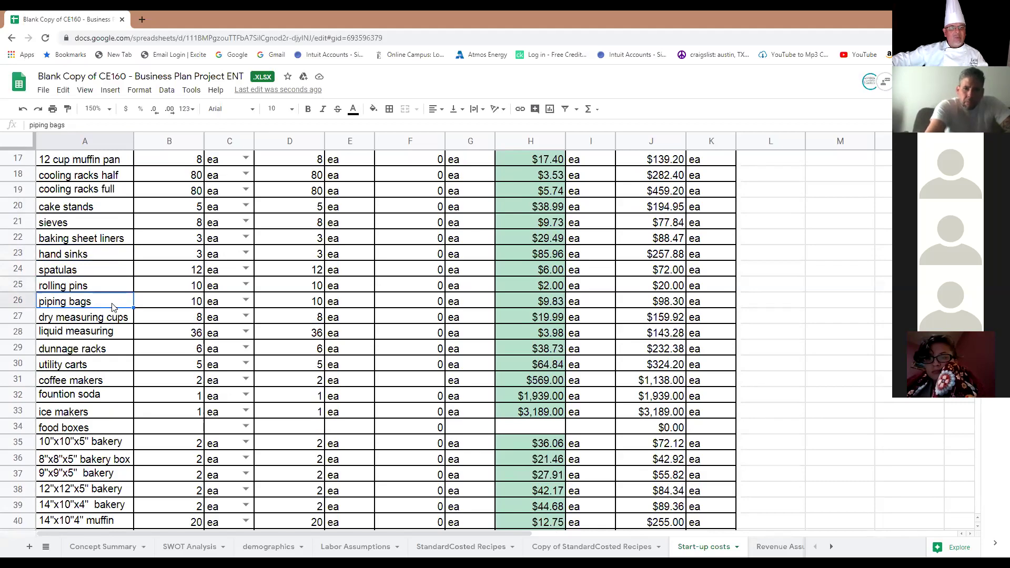
scroll(112, 307, "down", 1)
left_click(112, 304)
scroll(113, 307, "down", 1)
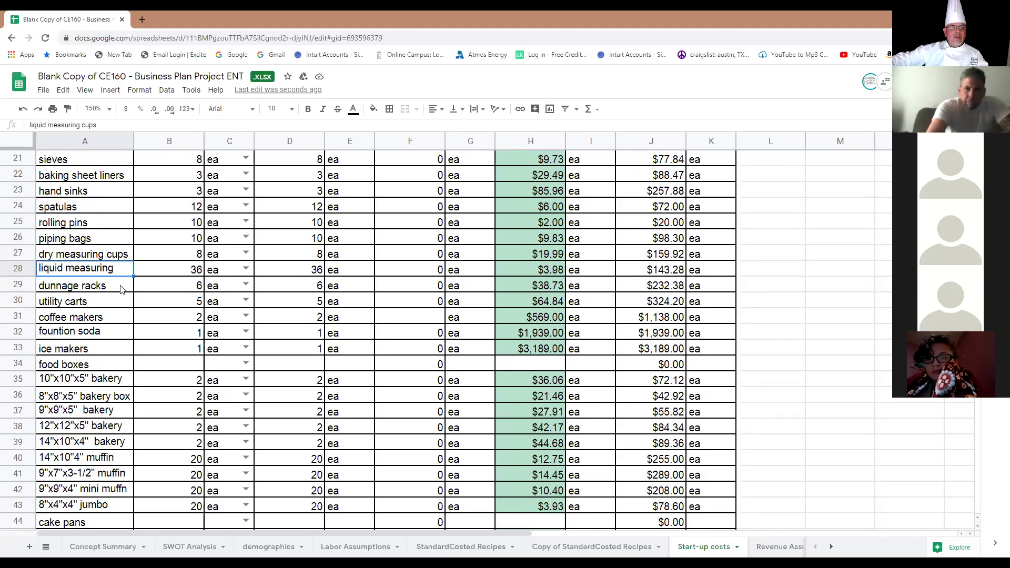
left_click(121, 289)
left_click(115, 300)
scroll(115, 300, "down", 1)
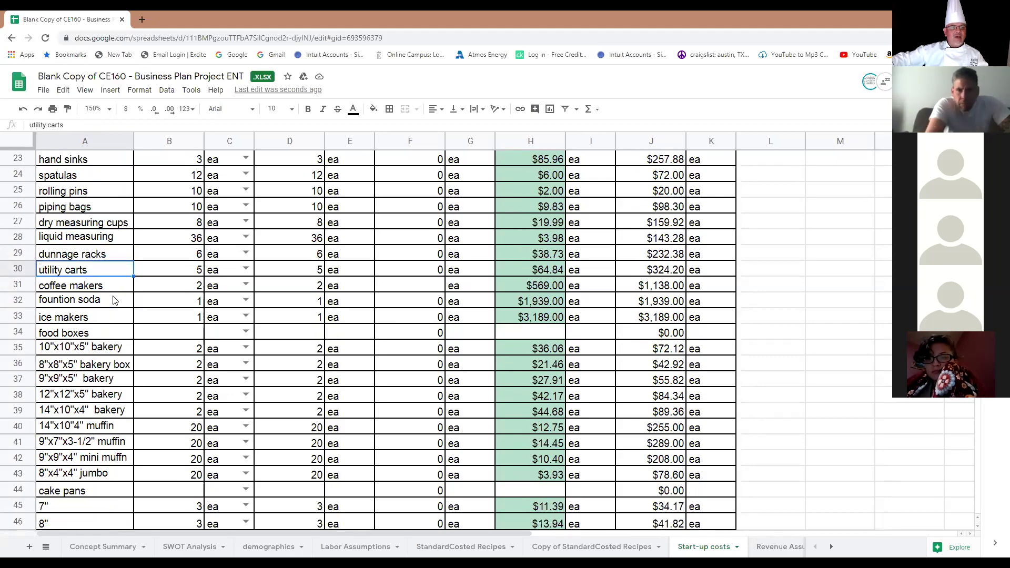
left_click(112, 303)
scroll(108, 305, "down", 1)
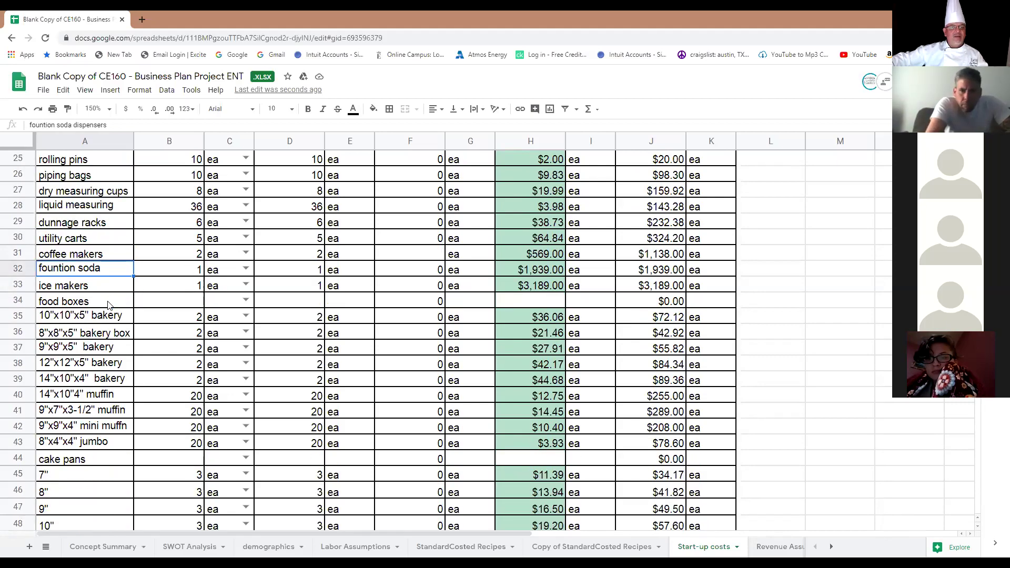
left_click(105, 291)
left_click(111, 305)
scroll(110, 308, "down", 1)
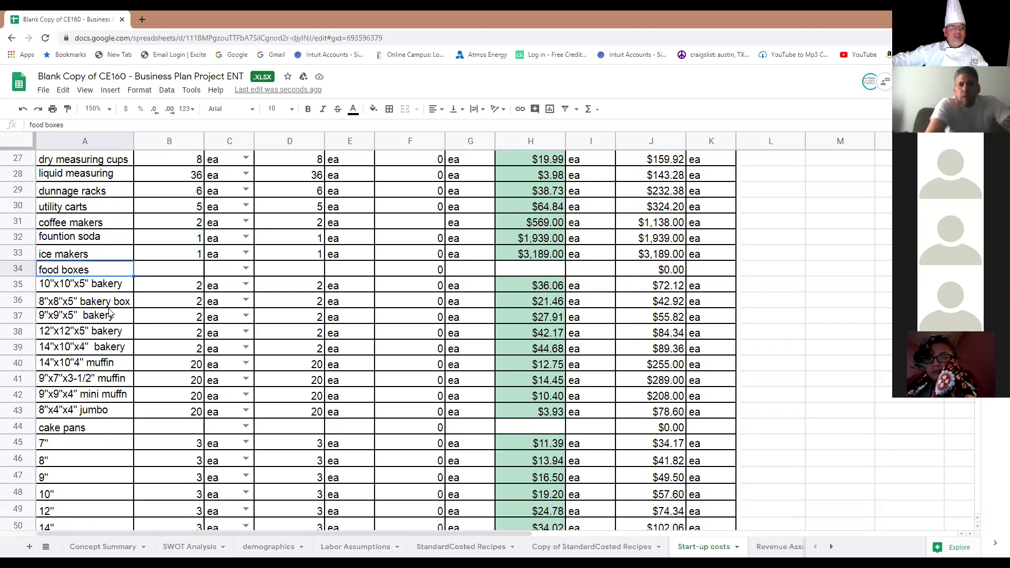
scroll(111, 330, "down", 2)
scroll(110, 376, "down", 4)
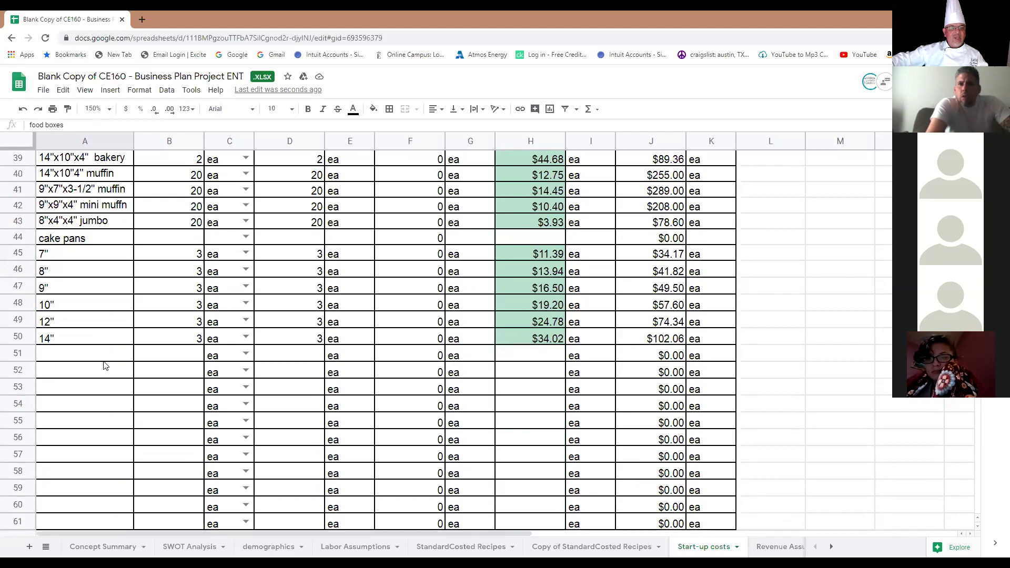
left_click(107, 356)
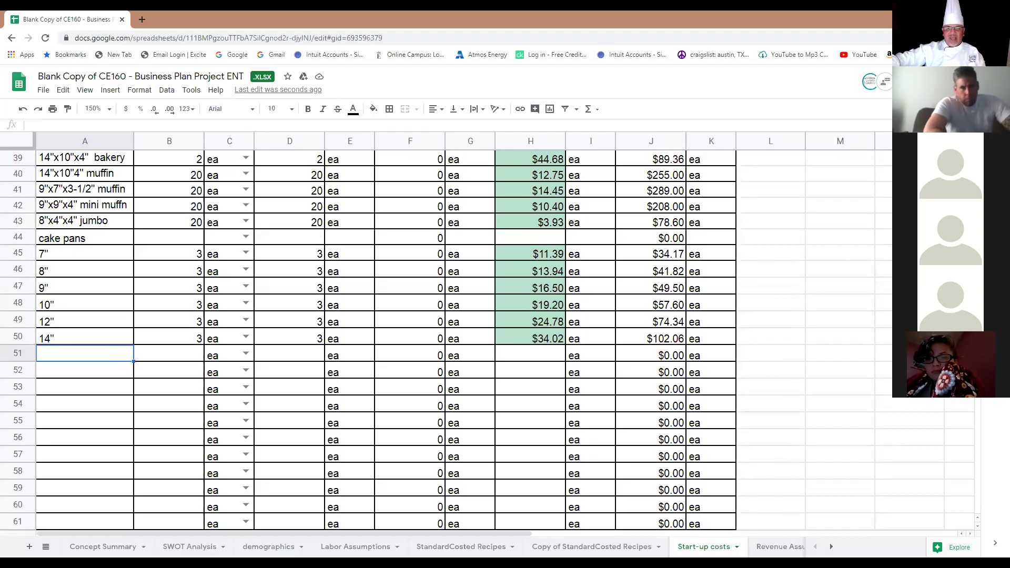
View the Revenue Assumptions sheet, and examine the Food Cost % row on the Monthly and Yearly P & L sheet
left_click(772, 547)
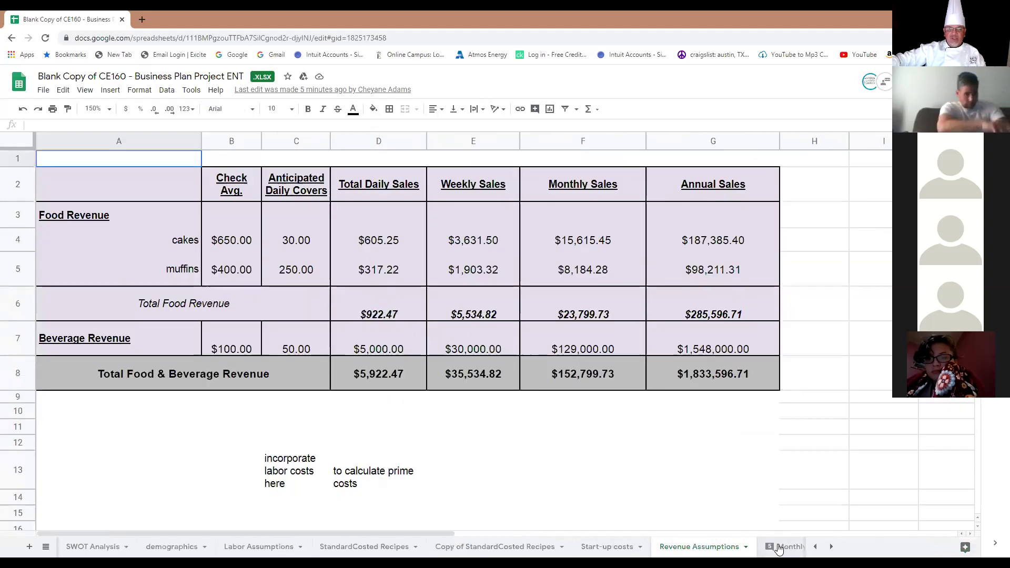
left_click(783, 546)
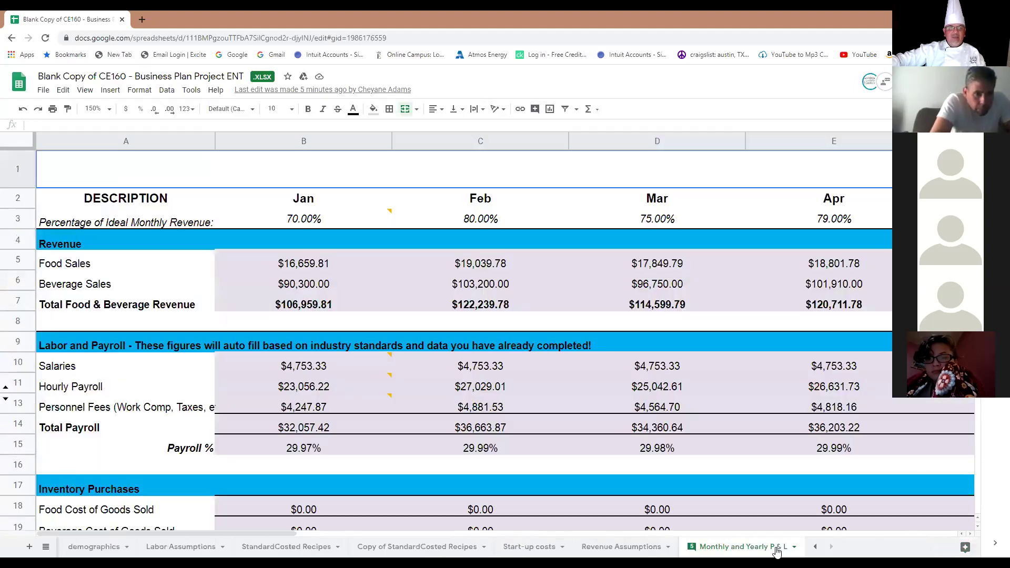
scroll(776, 550, "down", 4)
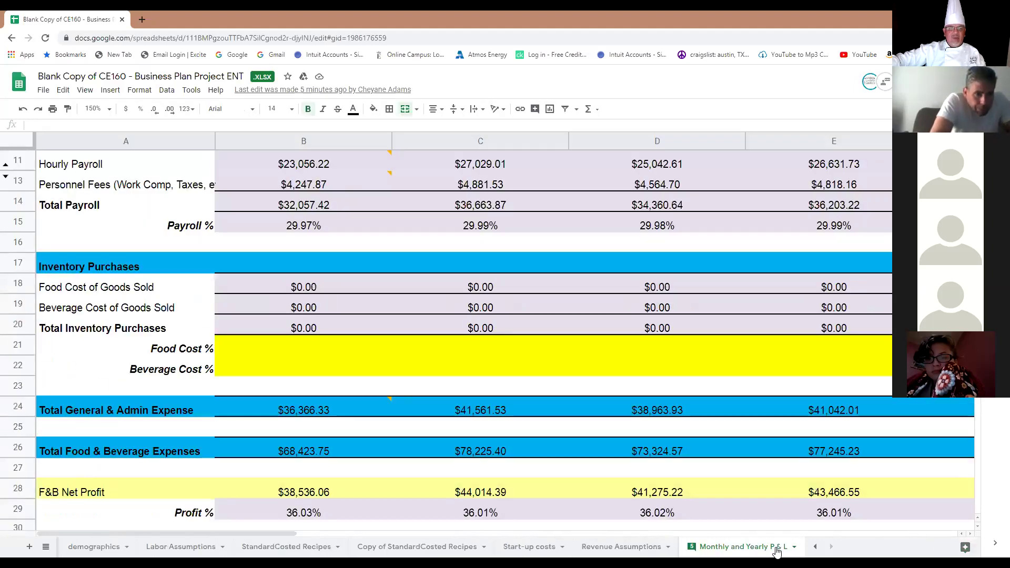
left_click(311, 351)
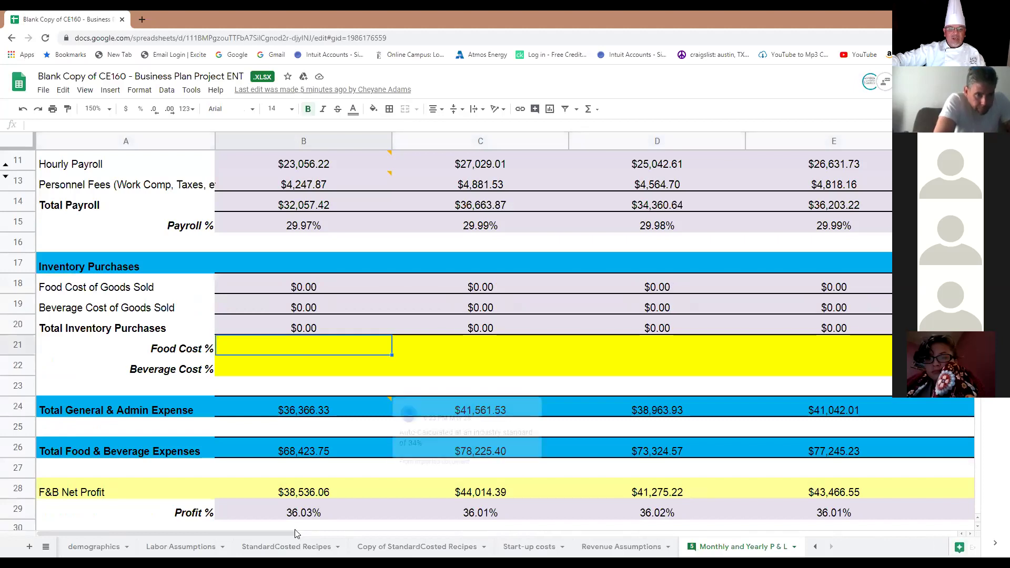
Add a new sheet directly after Copy of StandardCosted Recipes and name it Food Cost %
left_click(416, 547)
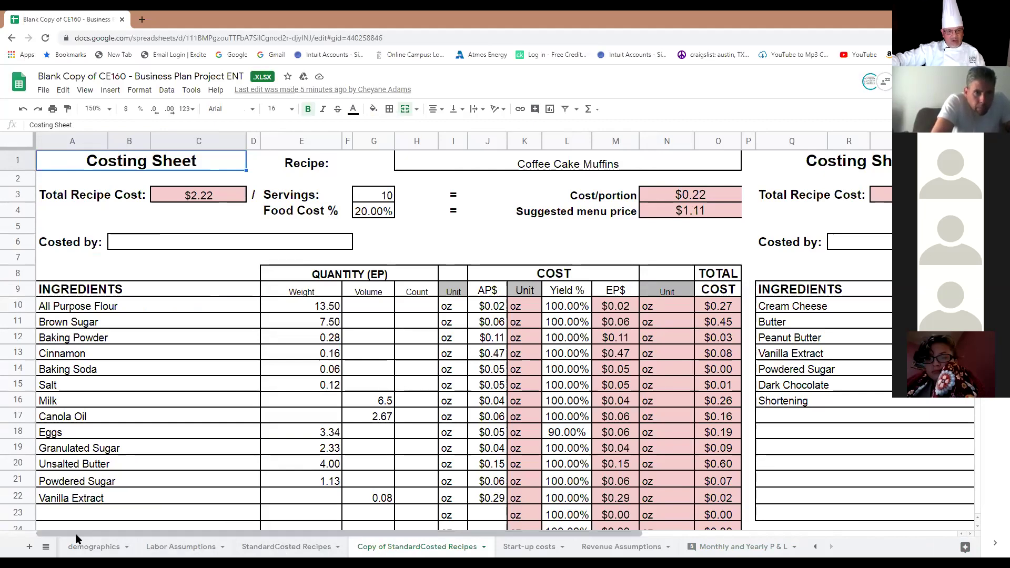
left_click(29, 547)
right_click(506, 549)
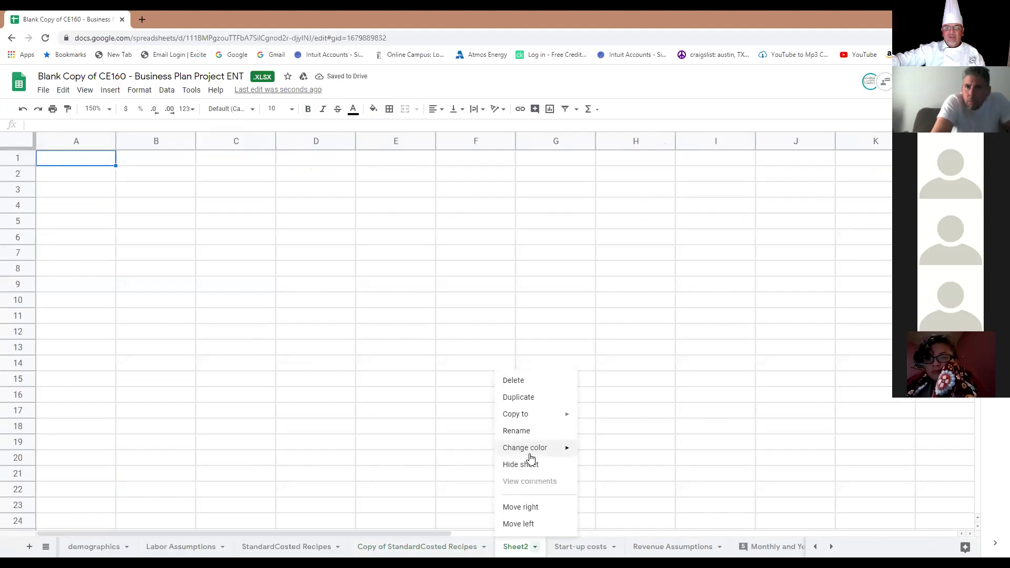
left_click(529, 430)
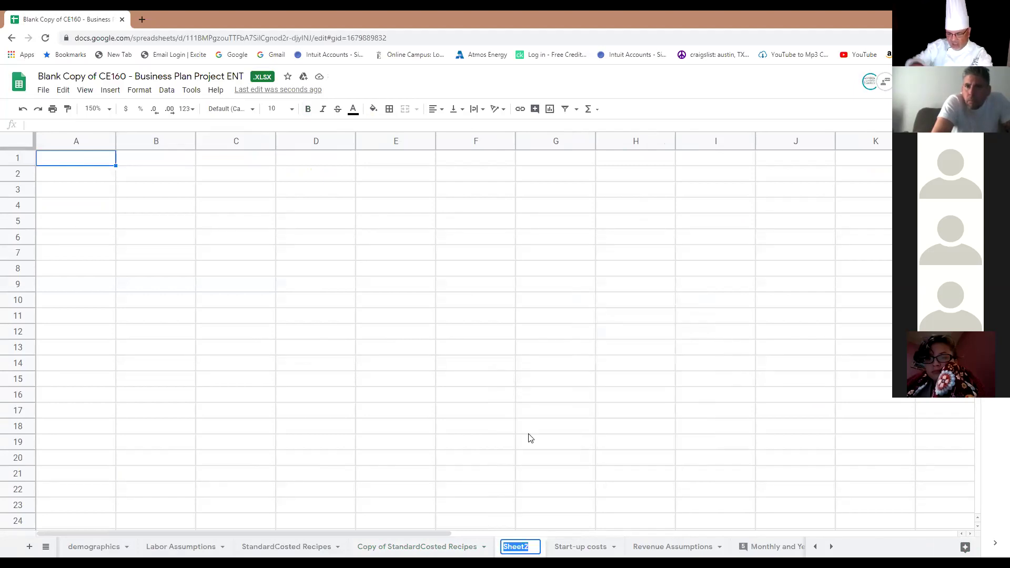
type("Food C")
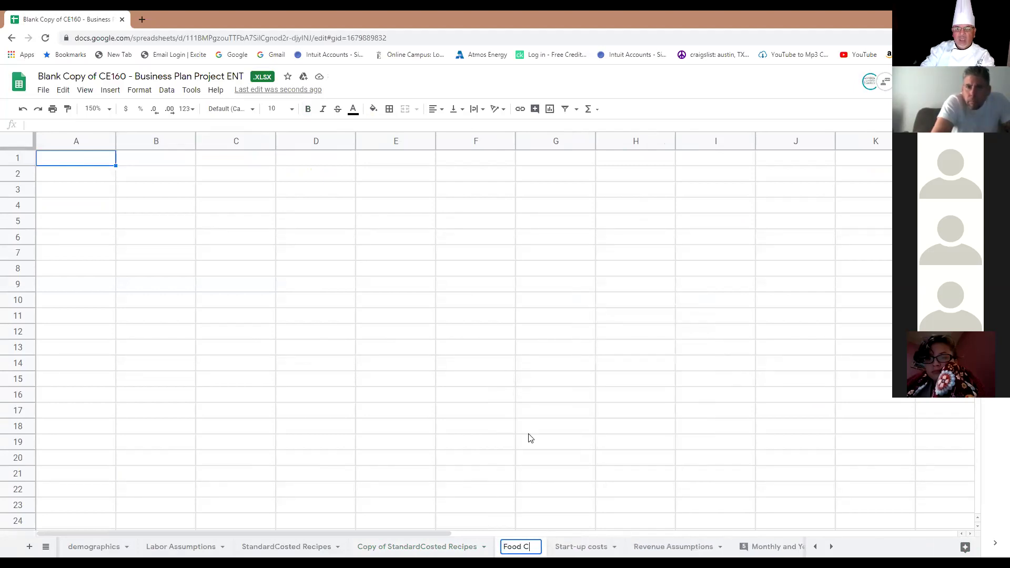
type("ost %")
key("Return")
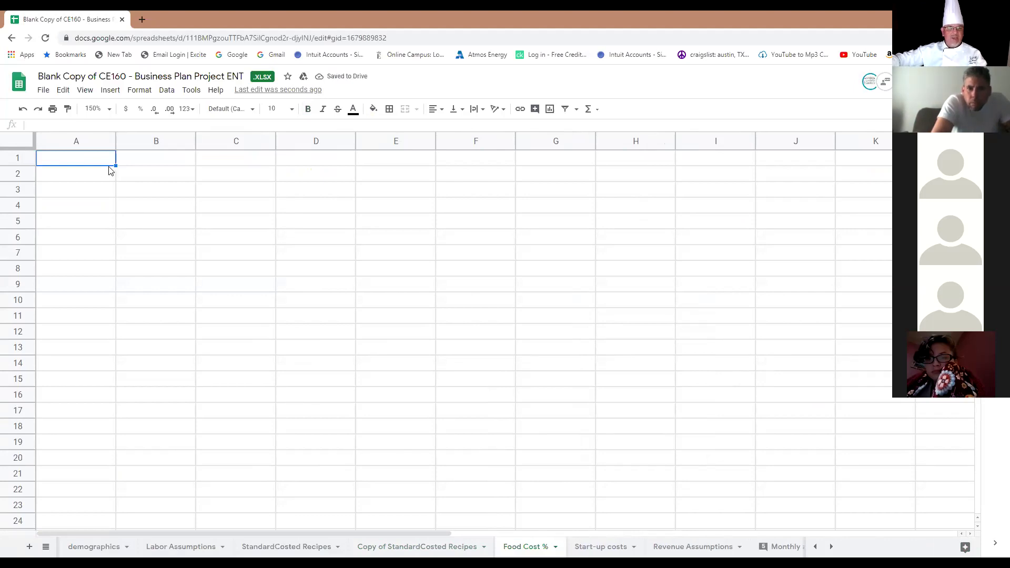
Merge cells A1:D1 on the Food Cost % sheet and format them with a yellow fill and borders
left_click_drag(111, 161, 166, 161)
left_click_drag(244, 163, 331, 165)
left_click(405, 109)
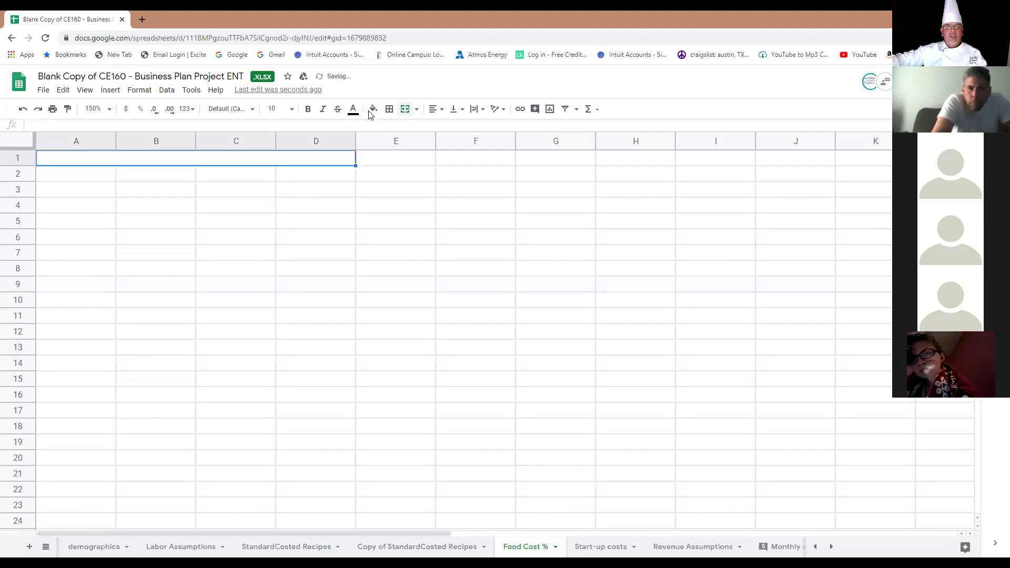
left_click(373, 109)
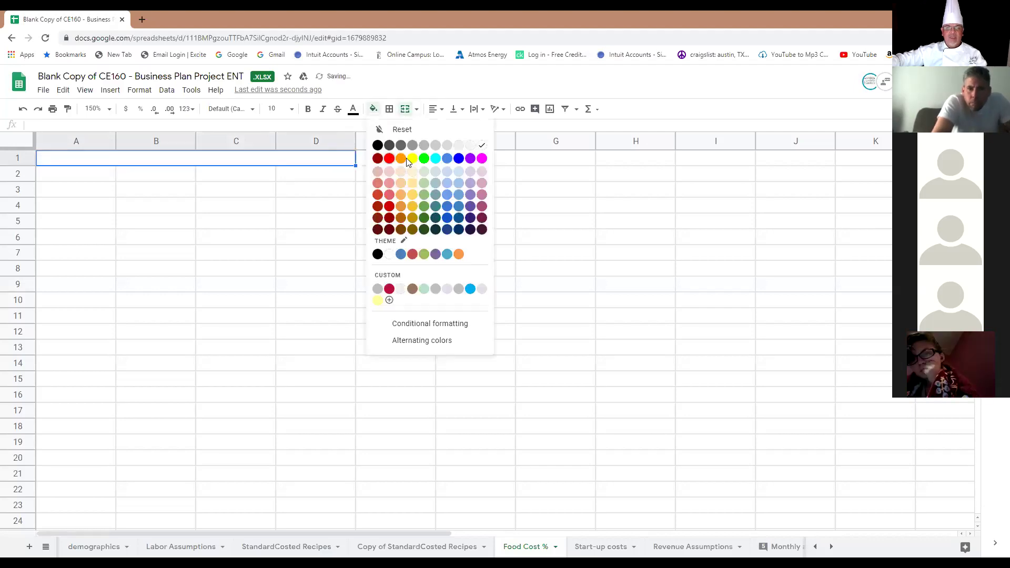
left_click(412, 157)
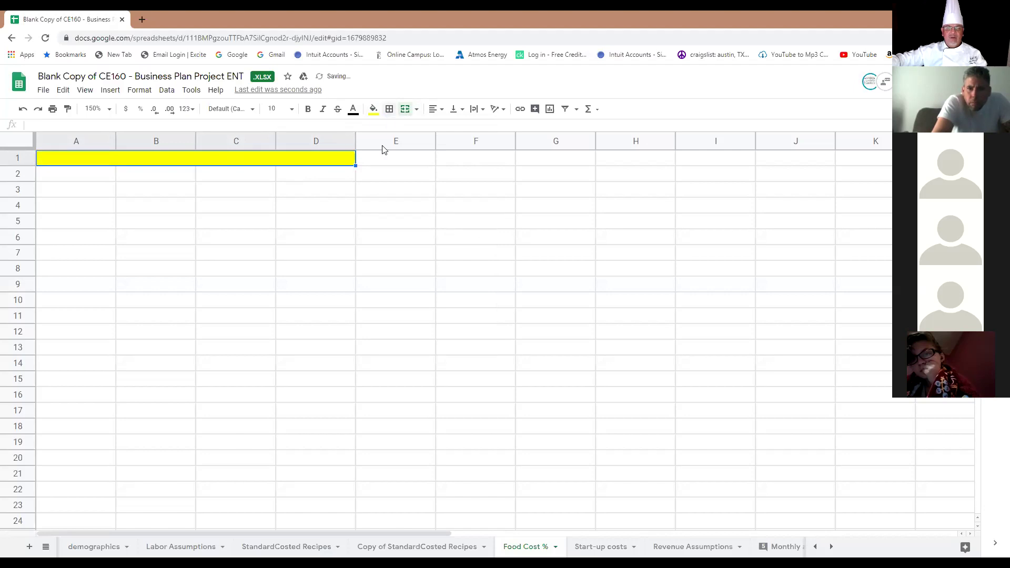
left_click(388, 109)
left_click(327, 155)
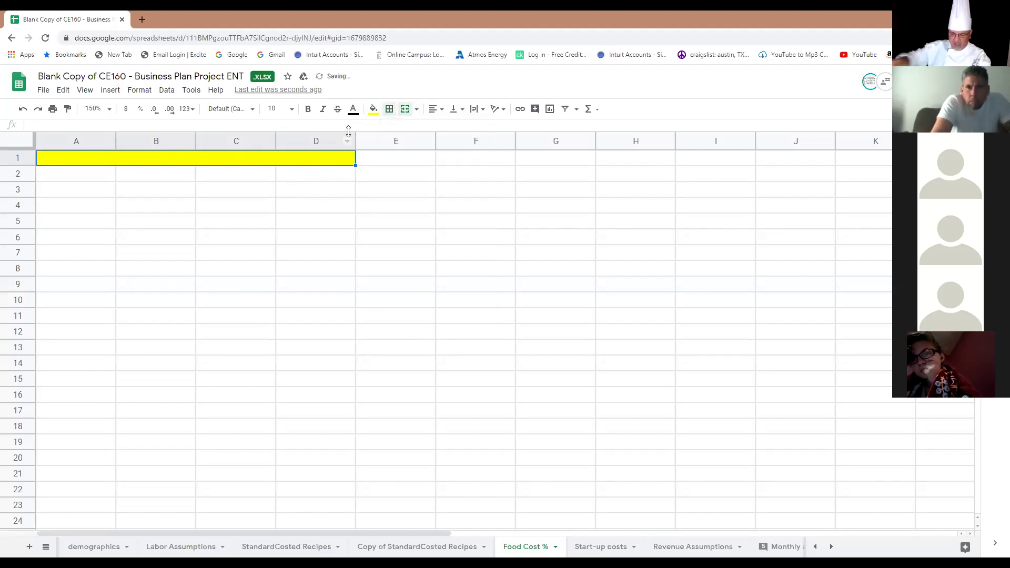
Enter the title "Food Cost %" in the merged cell A1 and "%" in cell A2
type("Food Cost")
key("Return")
type("%")
key("Up")
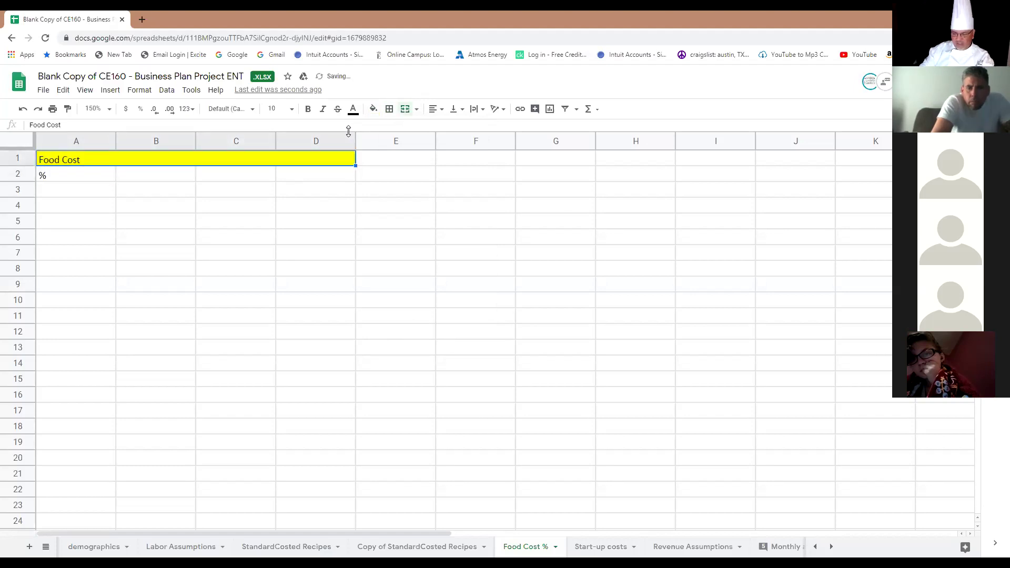
key("Return")
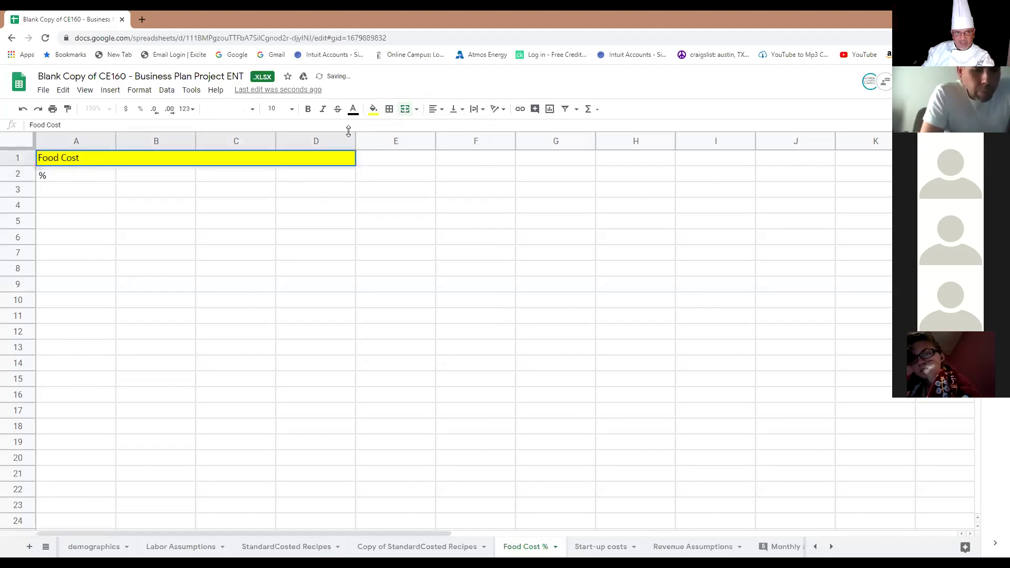
key("Right")
key("Right")
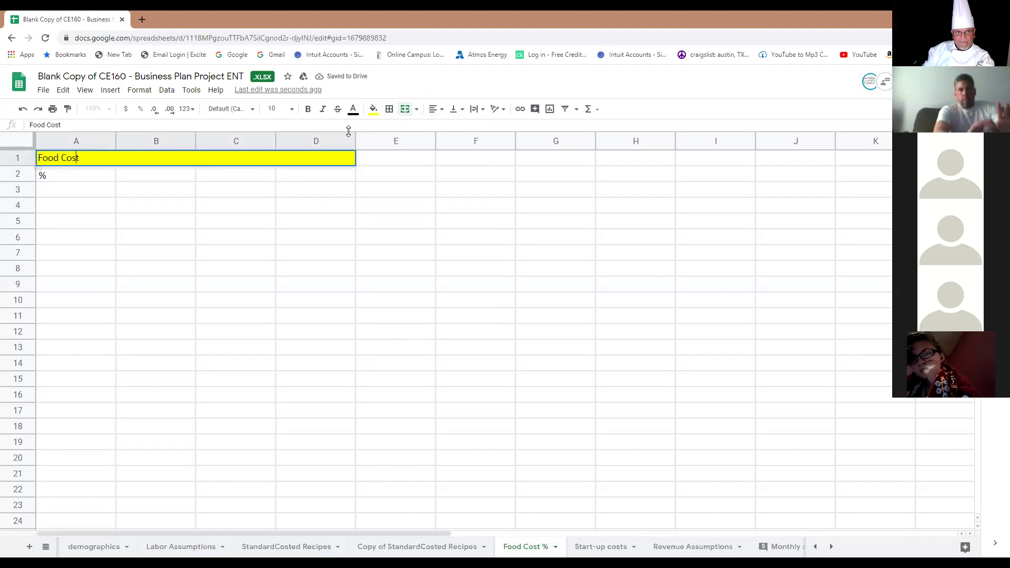
type("%")
key("Return")
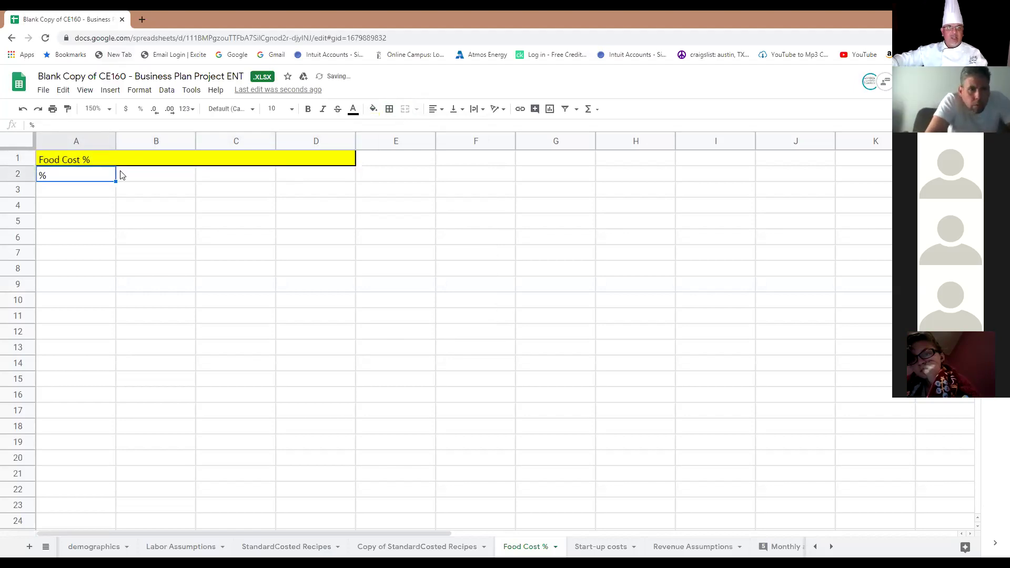
Format the Food Cost % title in row 1 as 12-point, bold and horizontally centred
left_click(125, 159)
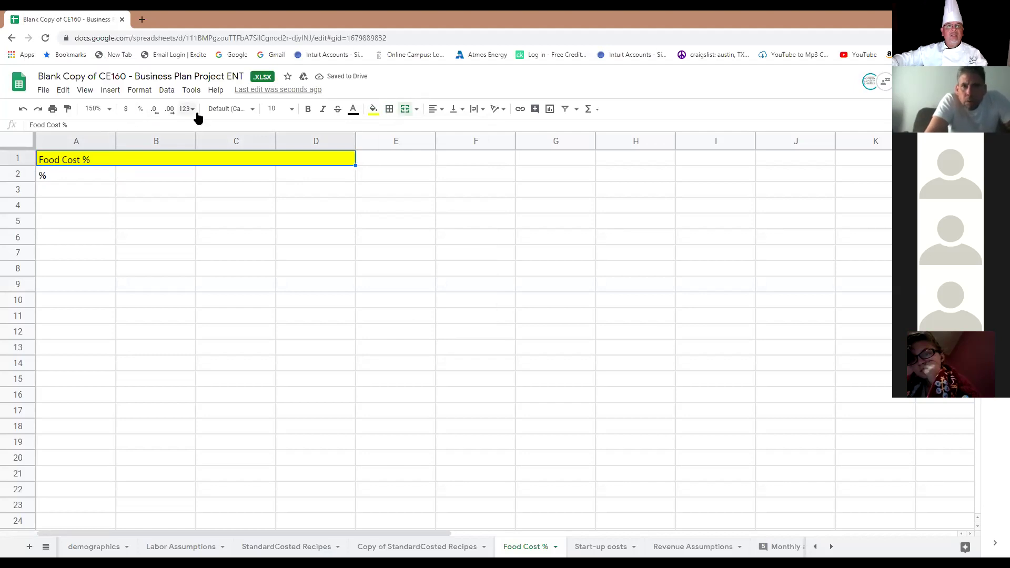
left_click(291, 109)
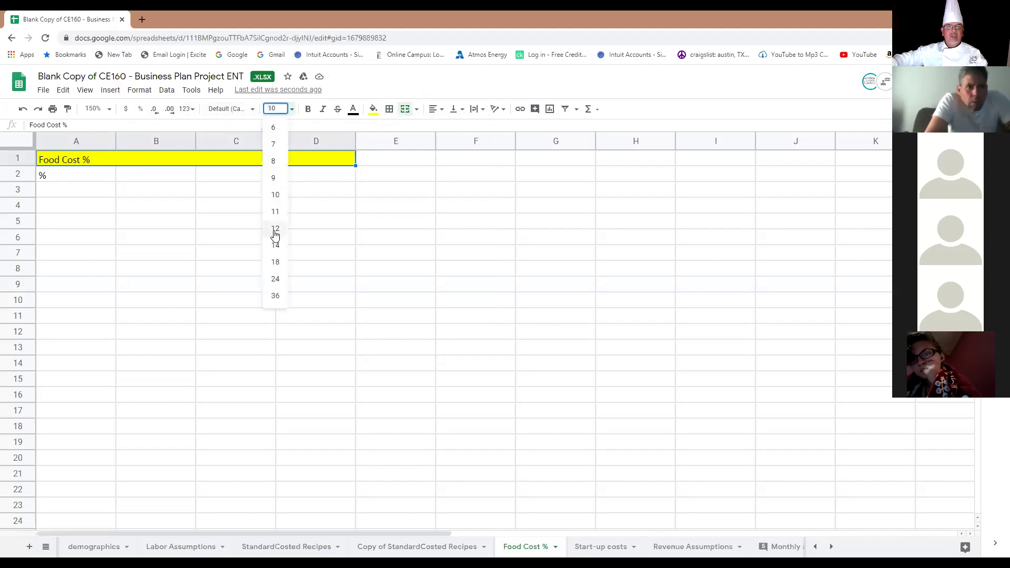
left_click(274, 231)
left_click(307, 109)
left_click(435, 109)
left_click(448, 128)
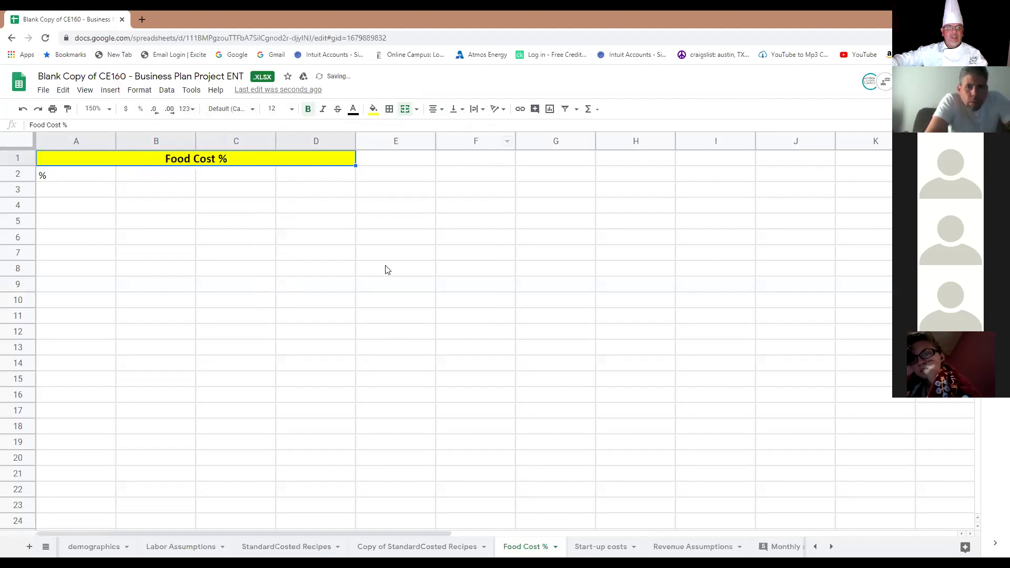
Clear the % entry from cell A2 and merge cells A2:B2
left_click(110, 178)
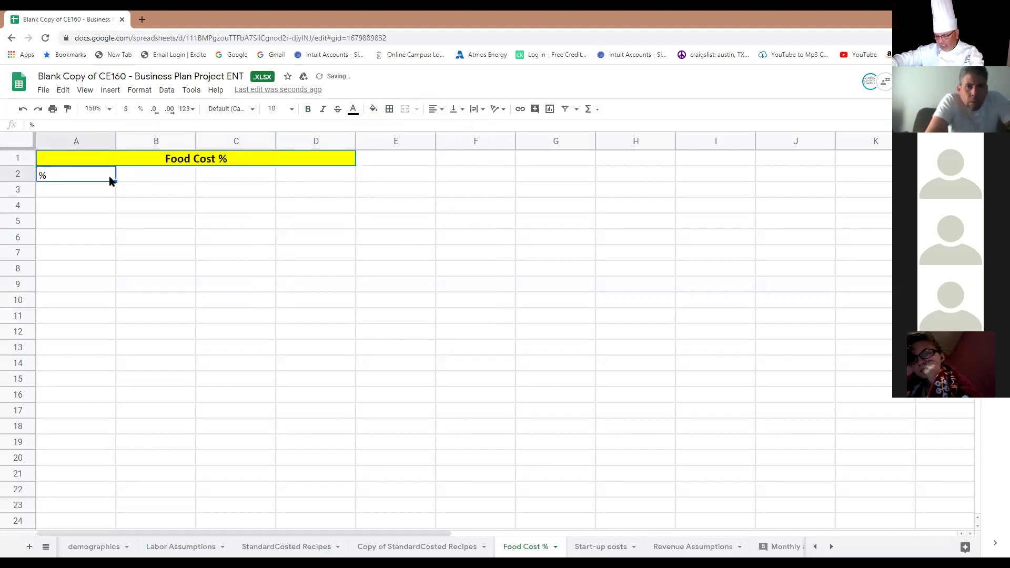
key("Delete")
left_click(120, 178)
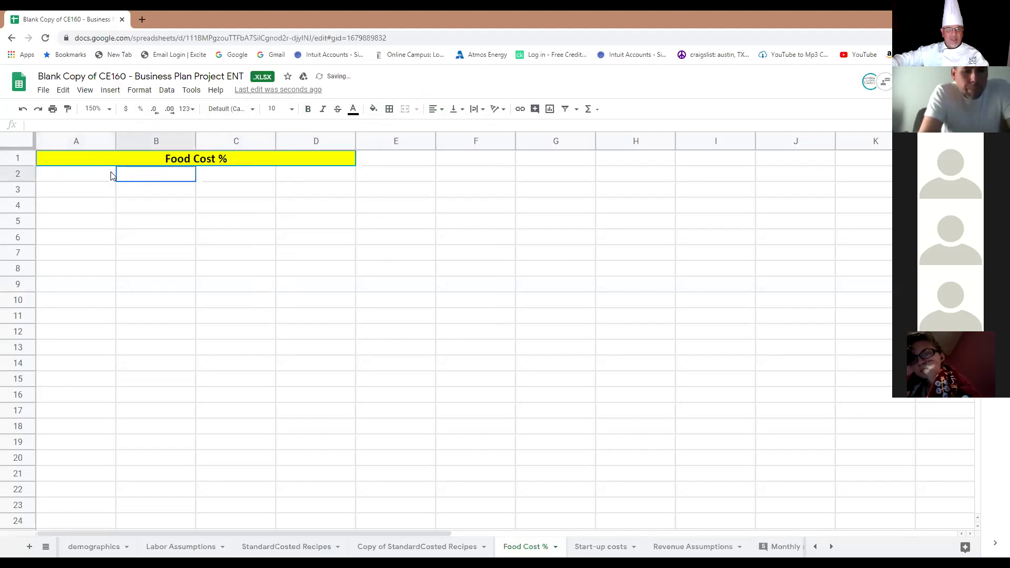
left_click_drag(111, 175, 104, 175)
left_click(403, 109)
Enter the row 2 headers "Item Name" in A2, "Raw cost" in C2 and "Retail Cost" in D2
type("Item Name")
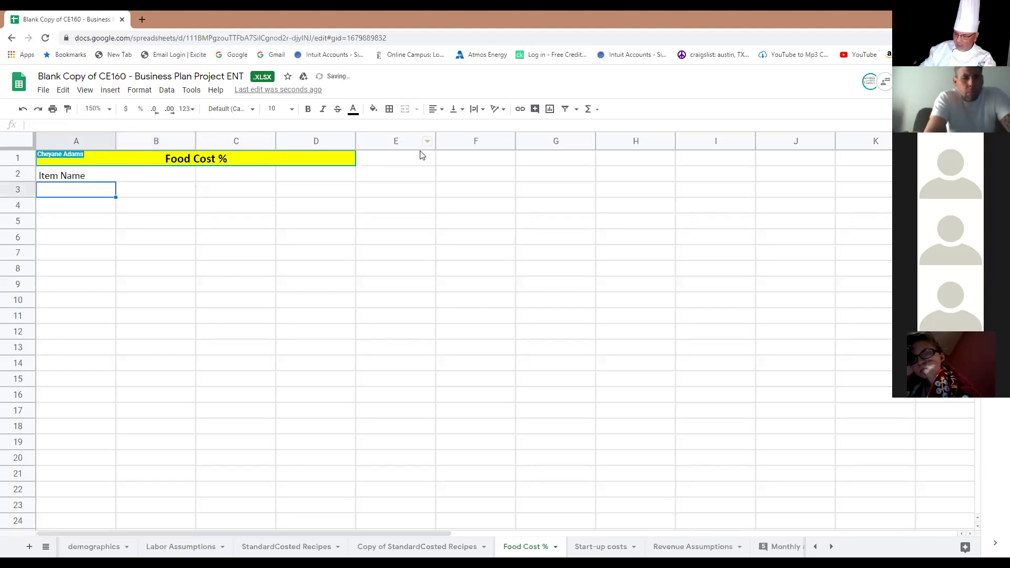
key("Tab")
type("Ra")
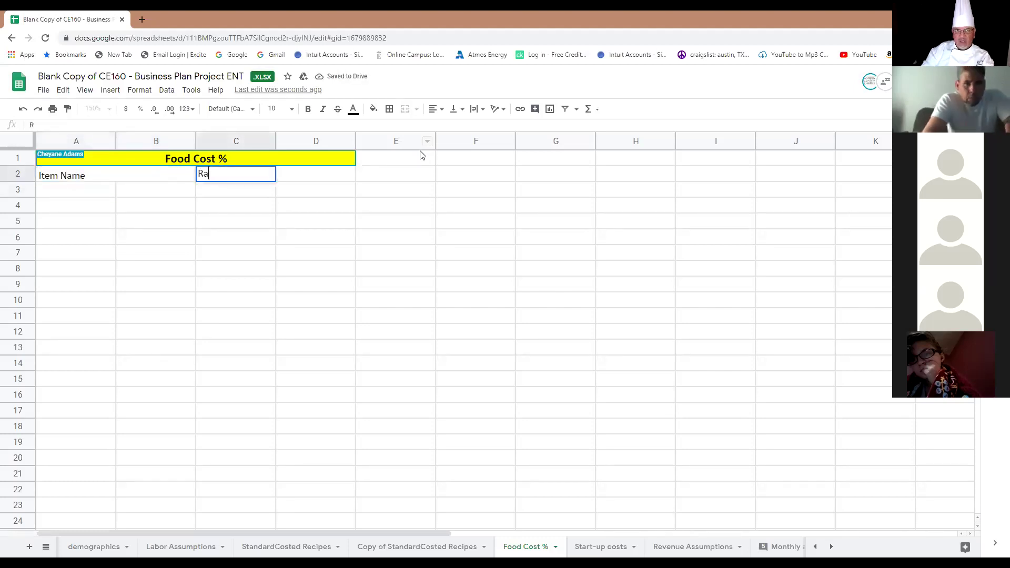
key("Tab")
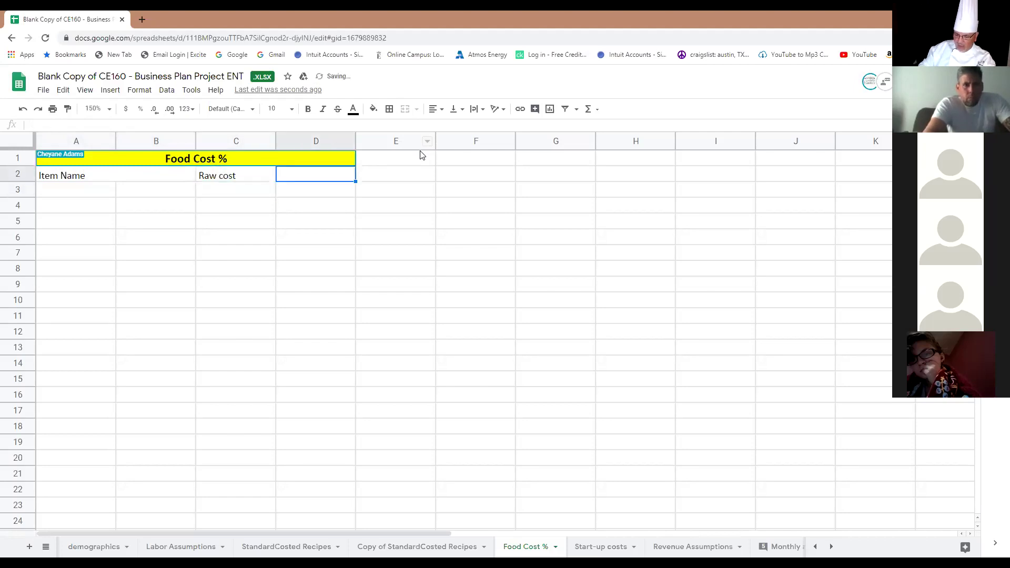
type("Retail Cost")
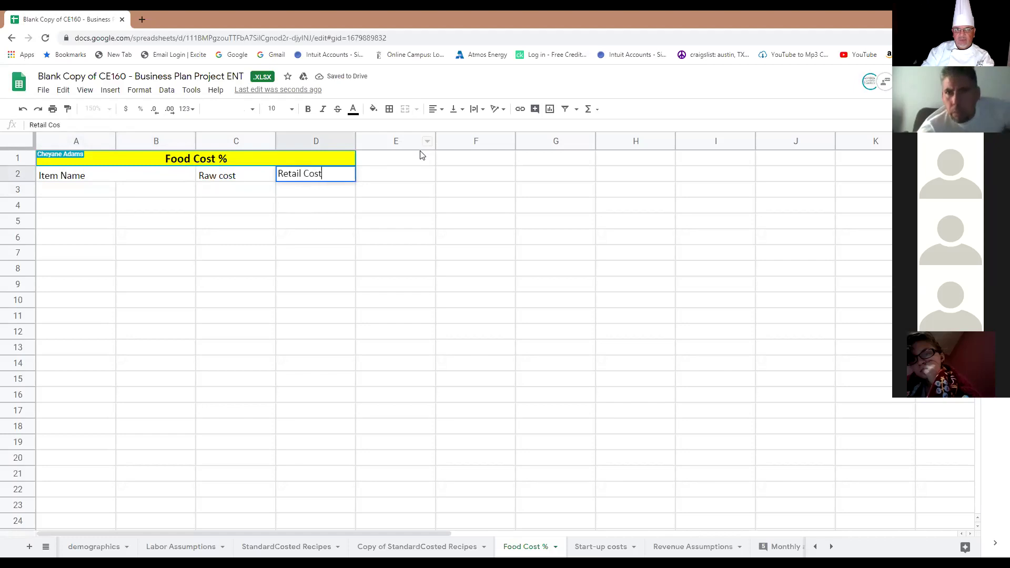
key("Return")
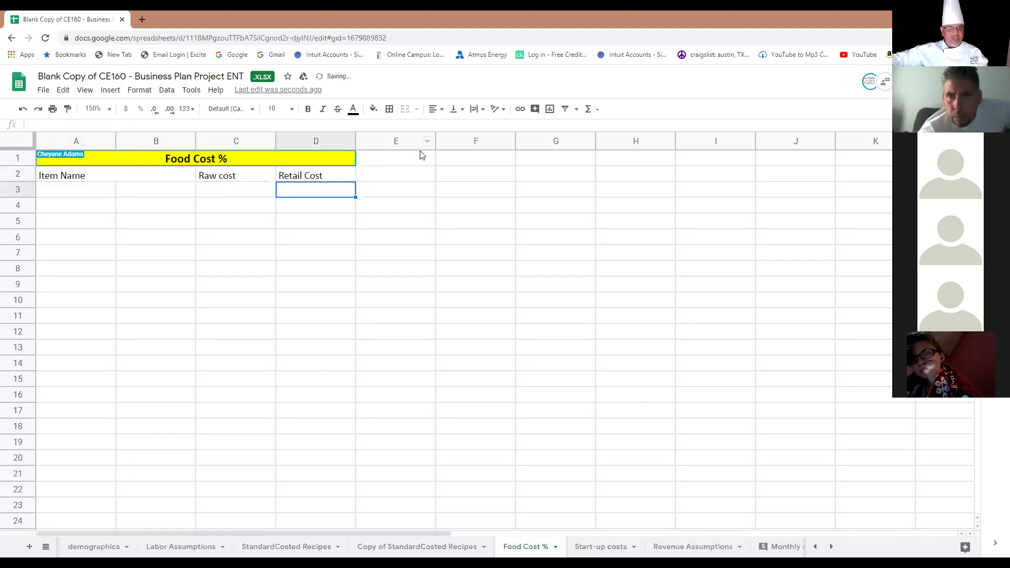
Merge cells A3:B3 and apply the currency format to cells C3:D3
left_click_drag(94, 190, 118, 188)
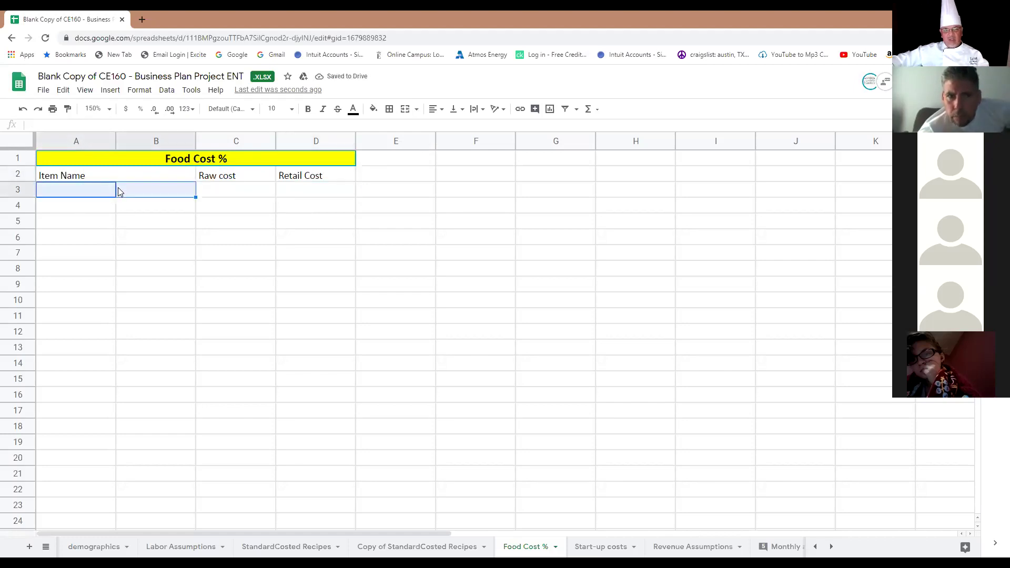
left_click(405, 108)
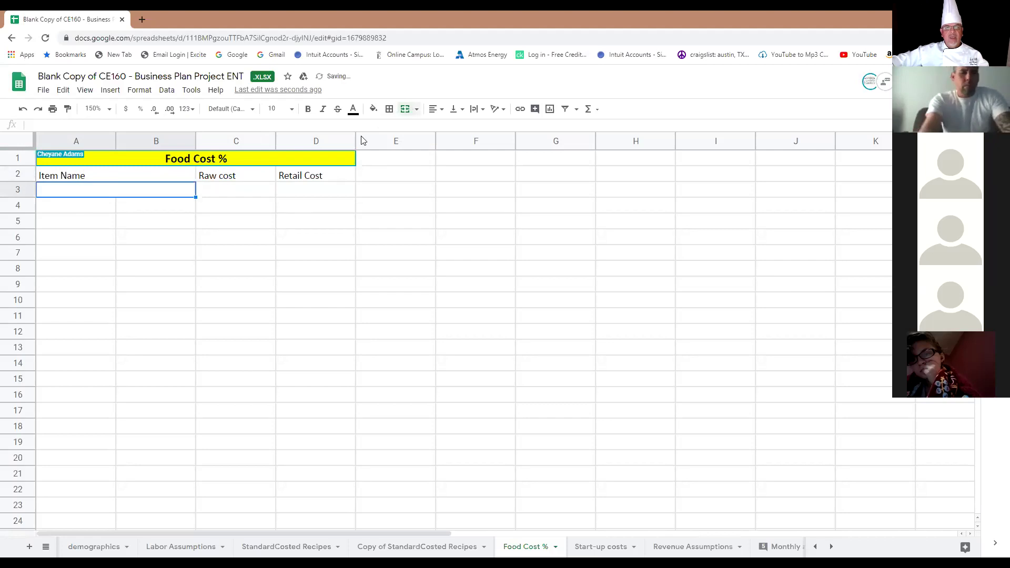
left_click_drag(302, 190, 236, 189)
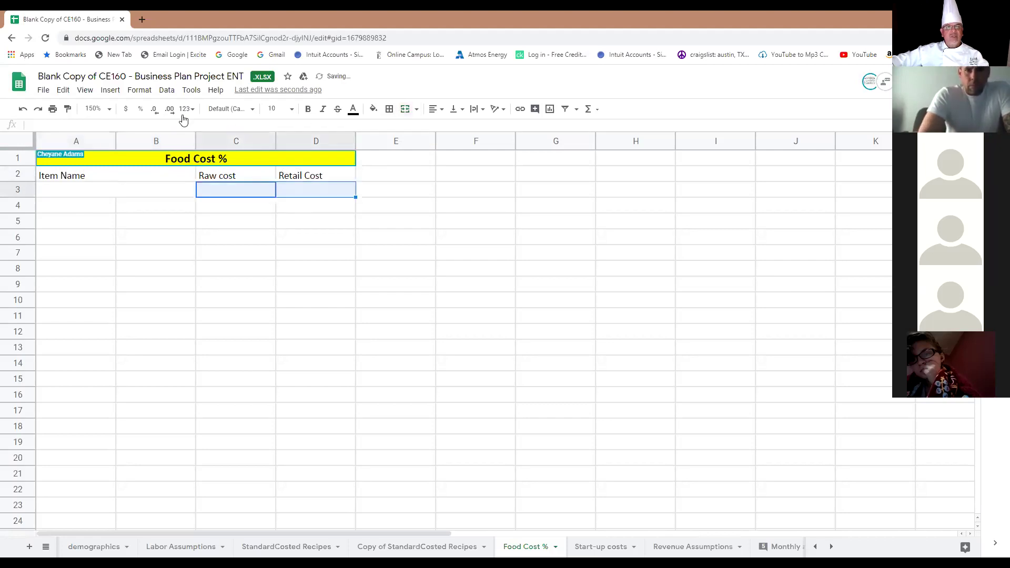
left_click(127, 110)
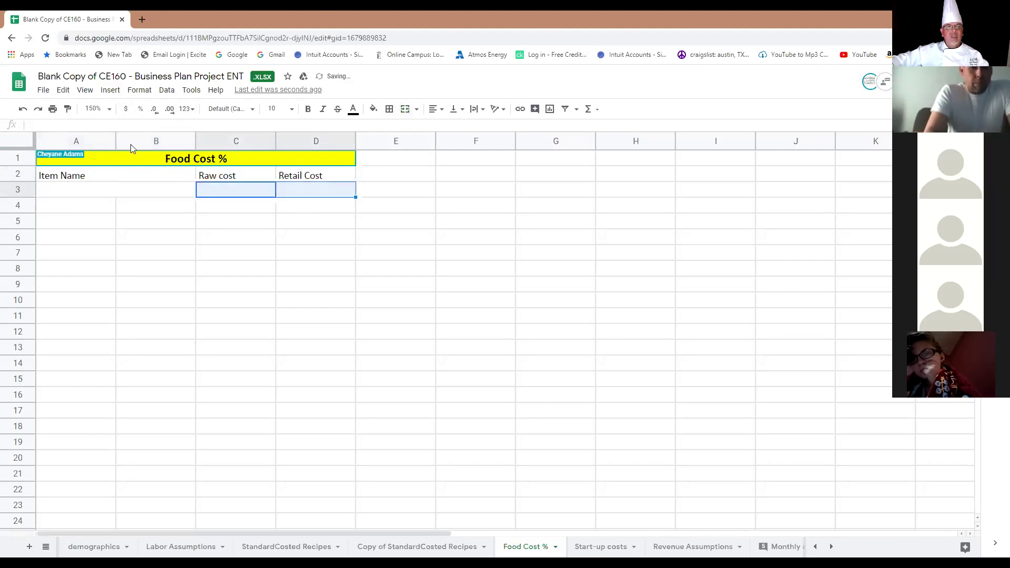
Apply all borders to the header row and first item row, A2:D3
left_click(183, 190)
left_click_drag(183, 191, 286, 176)
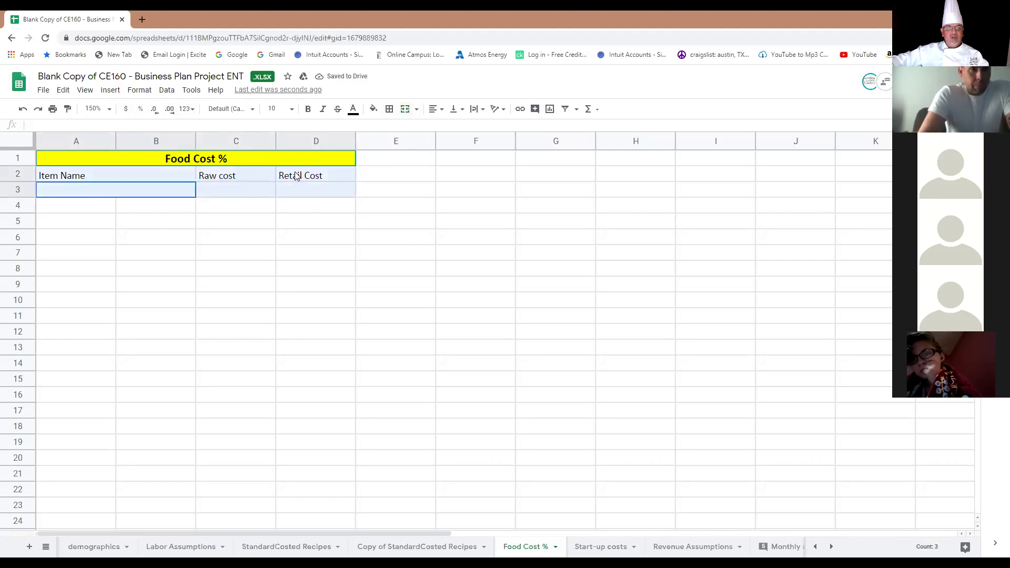
left_click(389, 109)
left_click(392, 136)
left_click(213, 238)
Copy the formatted item row A3:D3 and paste it into rows 4 to 50
left_click_drag(172, 191, 298, 195)
right_click(297, 194)
left_click(318, 216)
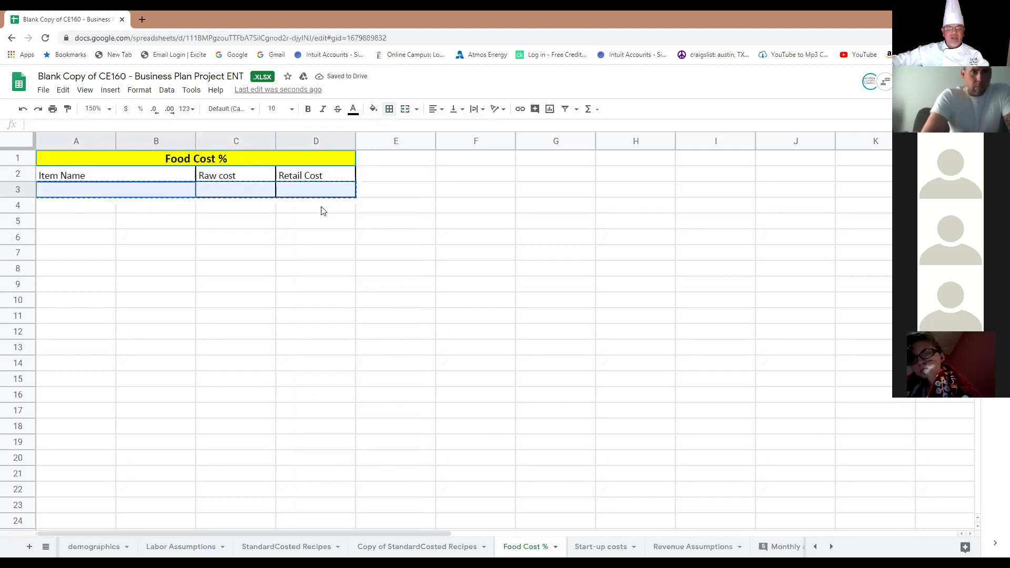
left_click_drag(103, 210, 312, 242)
right_click(314, 241)
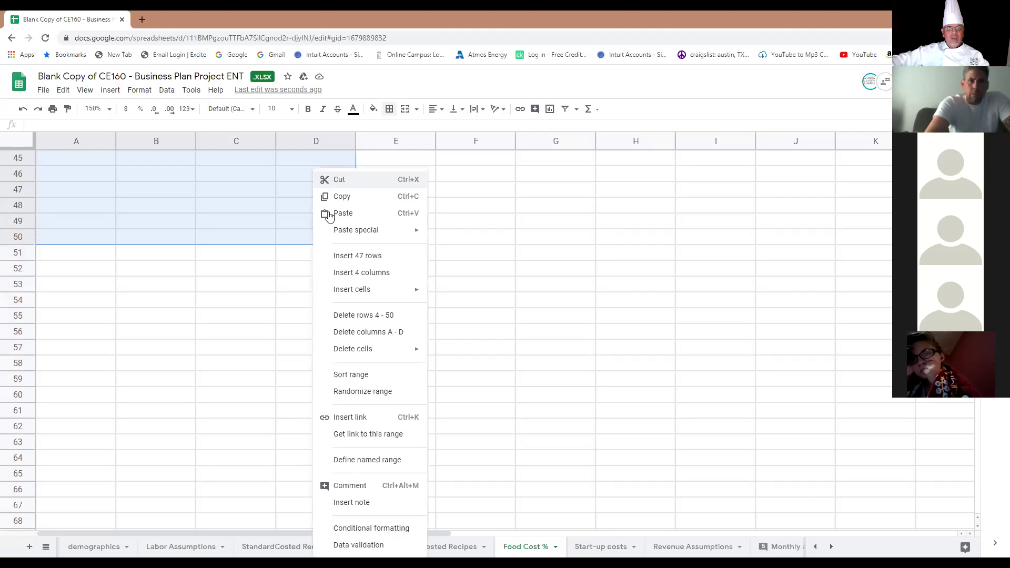
left_click(341, 213)
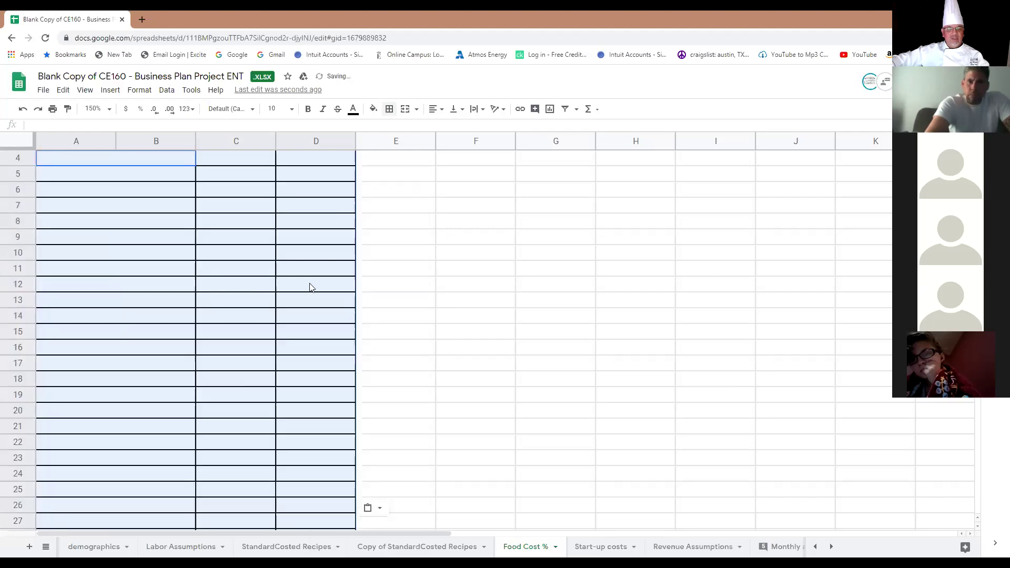
left_click(265, 374)
Enter the summary labels "Raw Cost" in A48 and "Retail Cost" in A49, correcting any misspelling
scroll(257, 371, "down", 12)
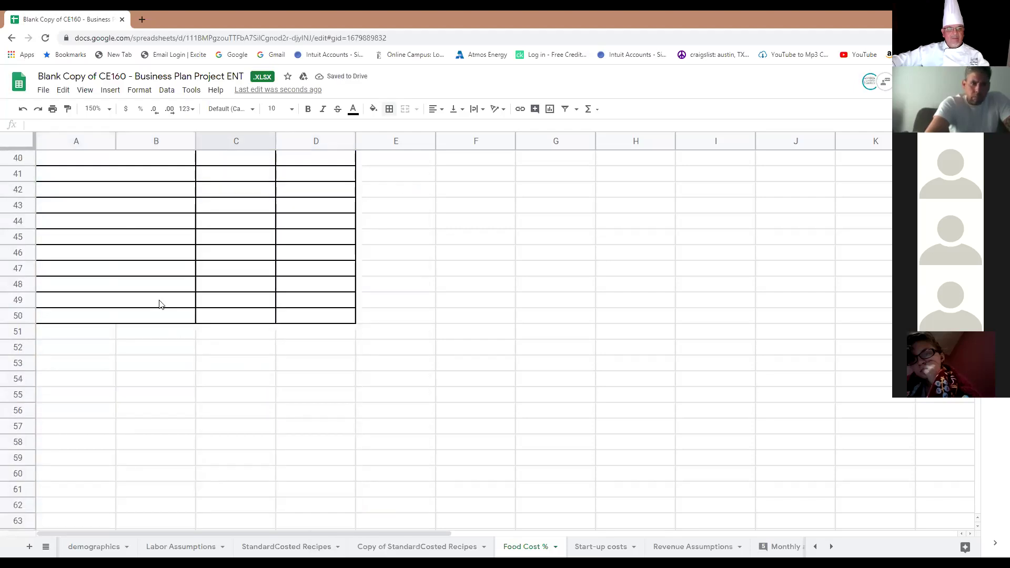
left_click(146, 286)
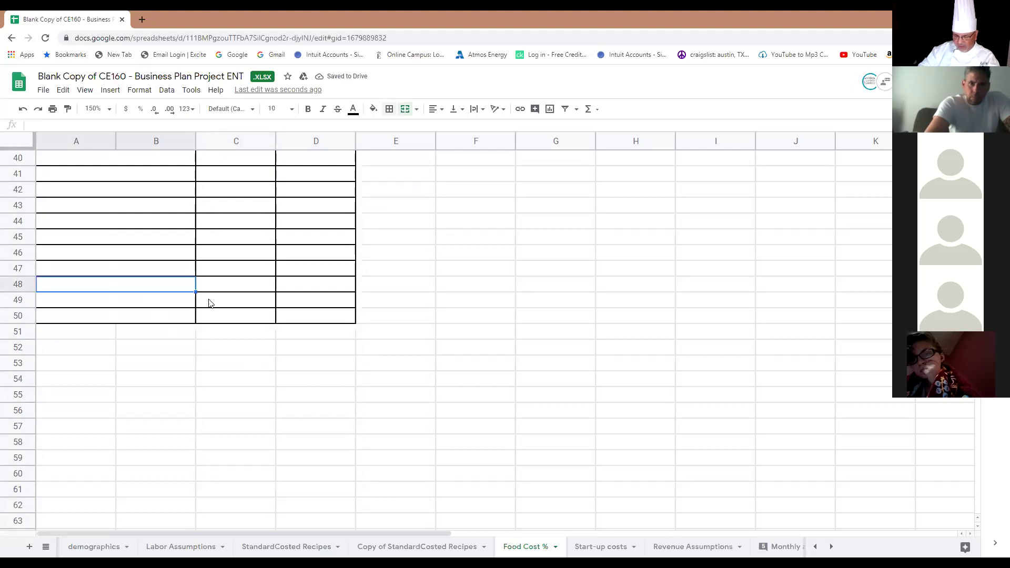
type("Raw Cost")
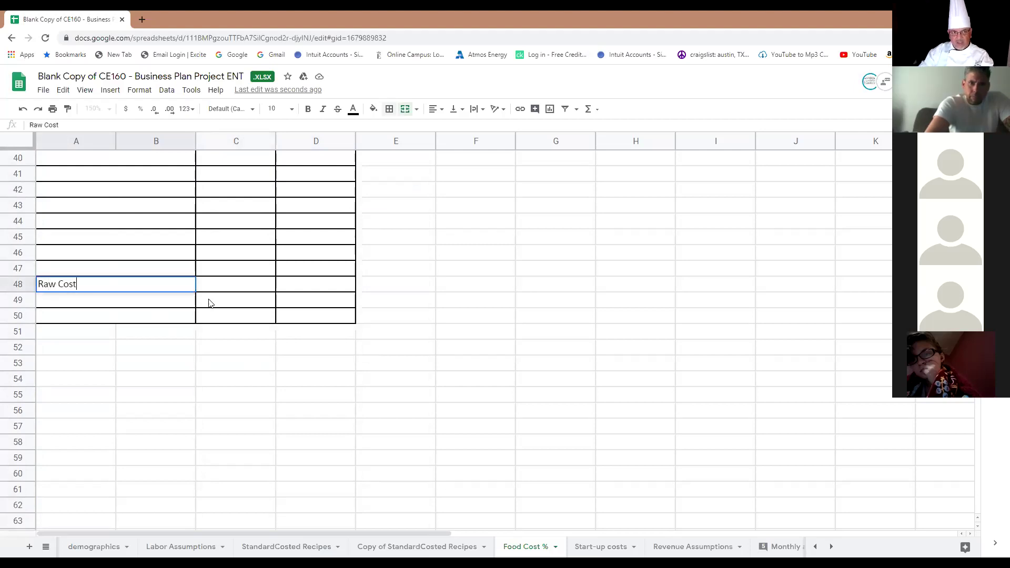
key("Return")
type("Retail Coist")
key("Return")
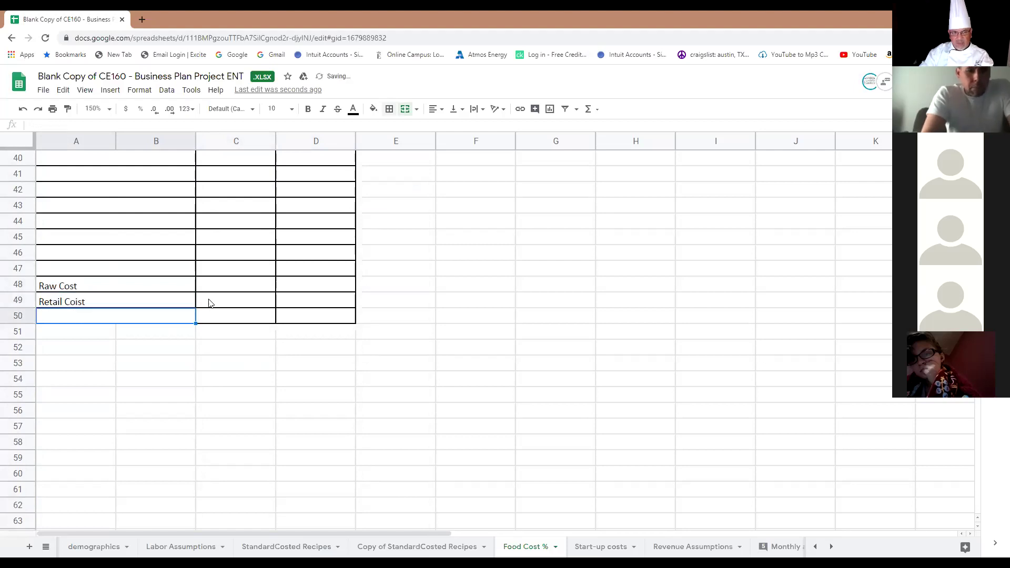
key("Up")
type("Re")
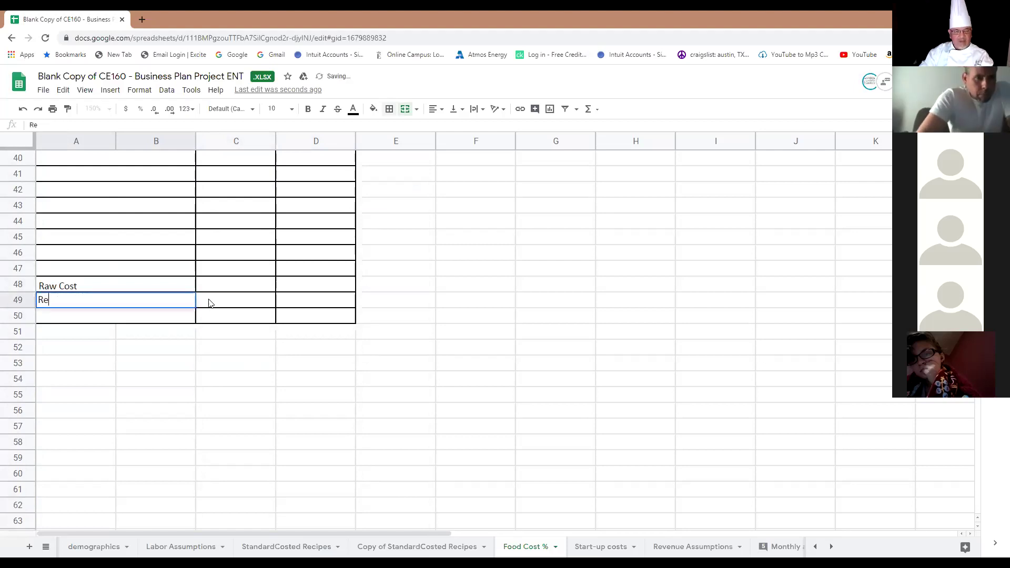
type("tail Cost")
key("Return")
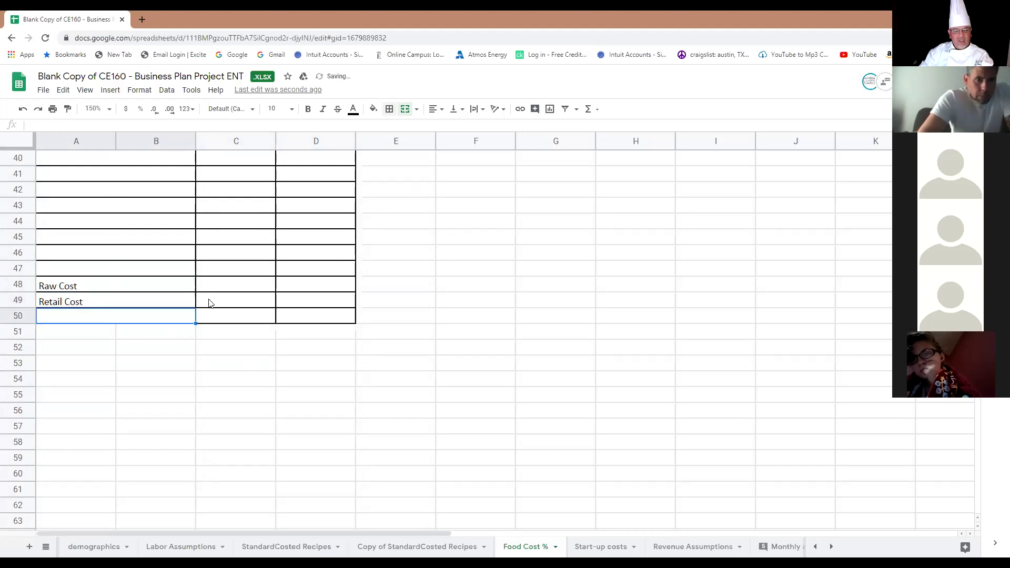
Enter the summary label "Food Cost %" in cell A50 without any stray characters
type("Food Cost %]")
key("Return")
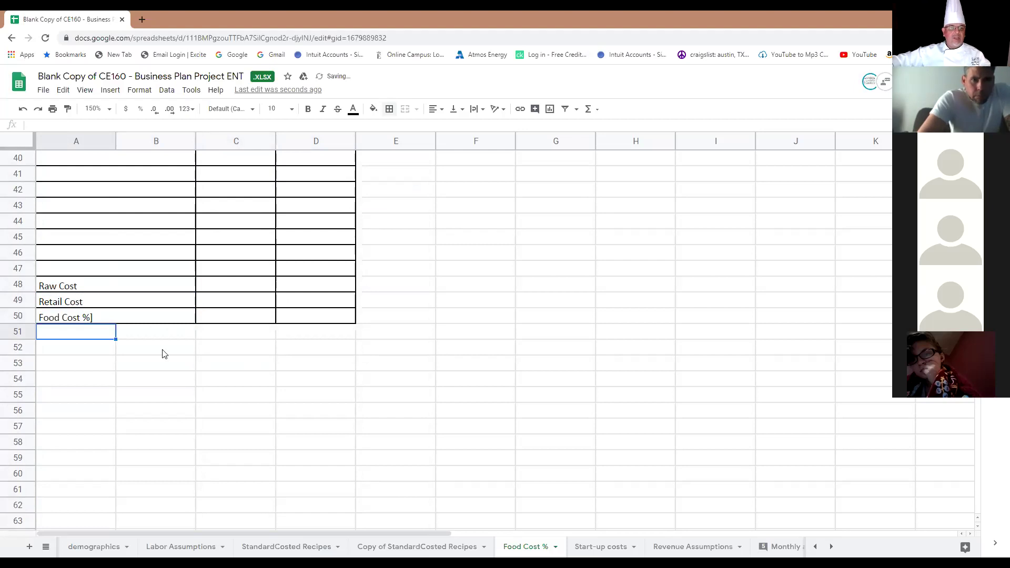
left_click(158, 319)
left_click(115, 126)
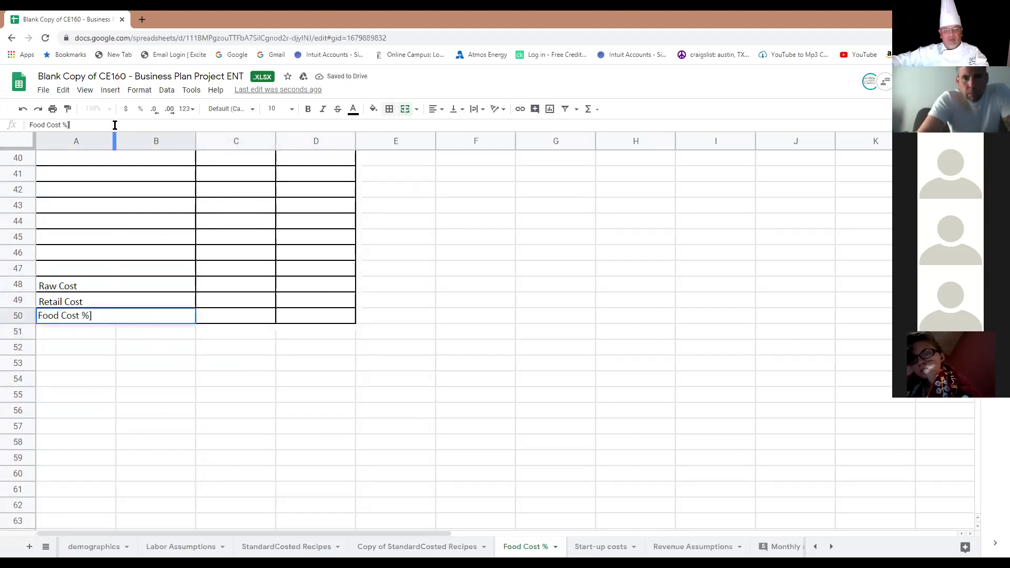
key("Return")
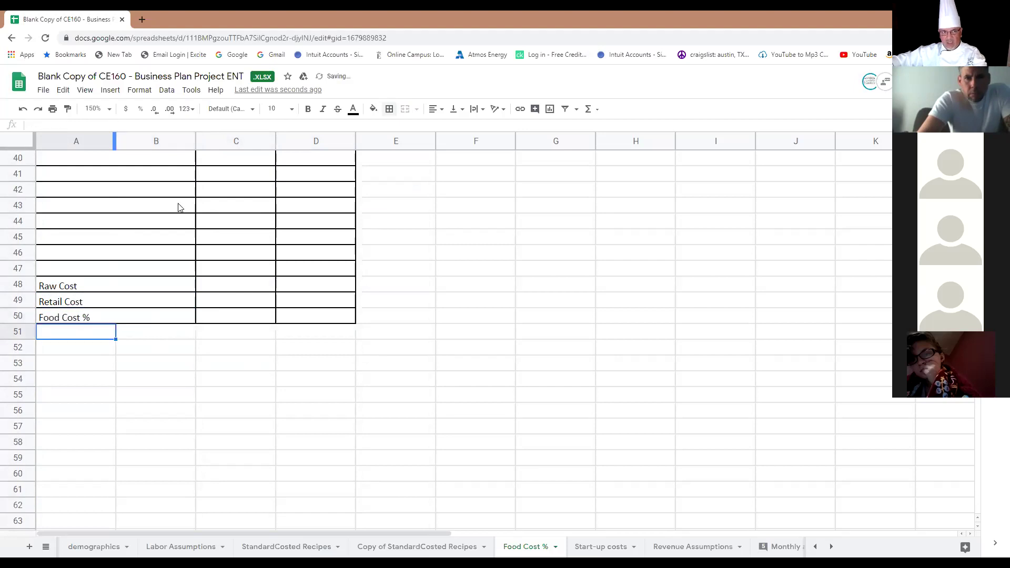
Right-align the three summary labels in rows 48 to 50
left_click_drag(212, 410, 221, 376)
left_click_drag(194, 284, 158, 314)
left_click(435, 109)
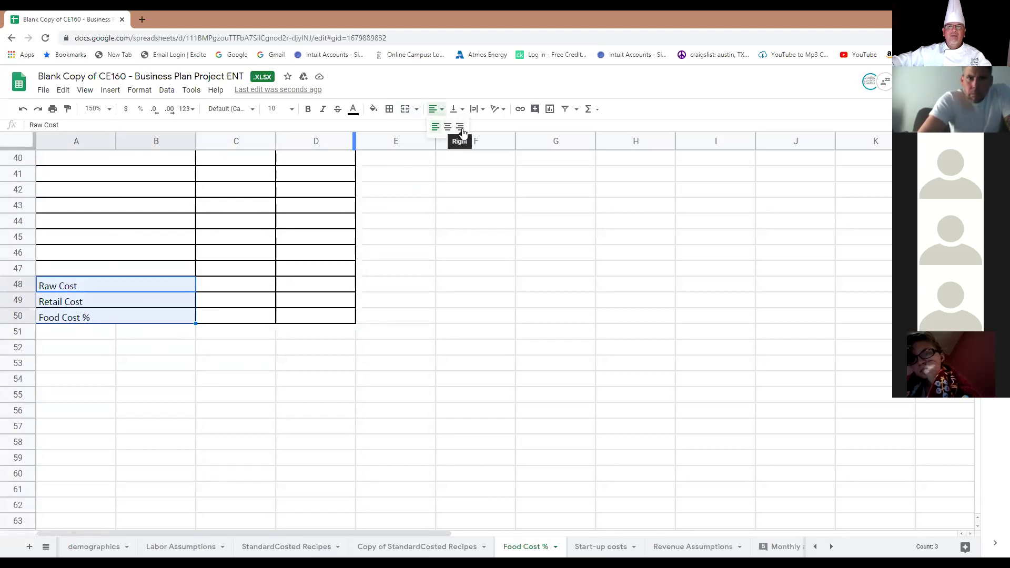
left_click(462, 128)
left_click(244, 492)
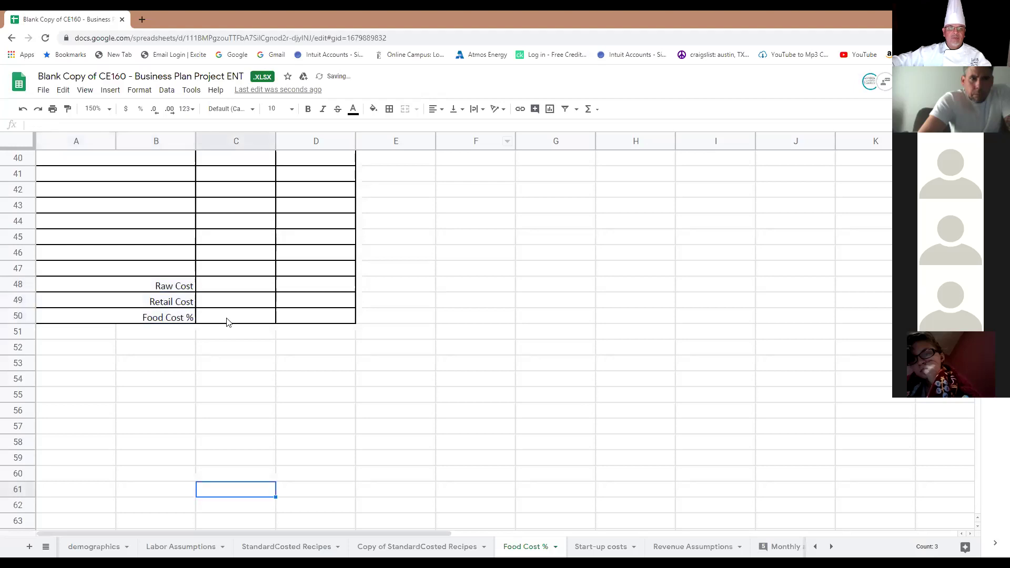
Fill the Raw Cost label cell in row 48 with yellow
left_click(184, 289)
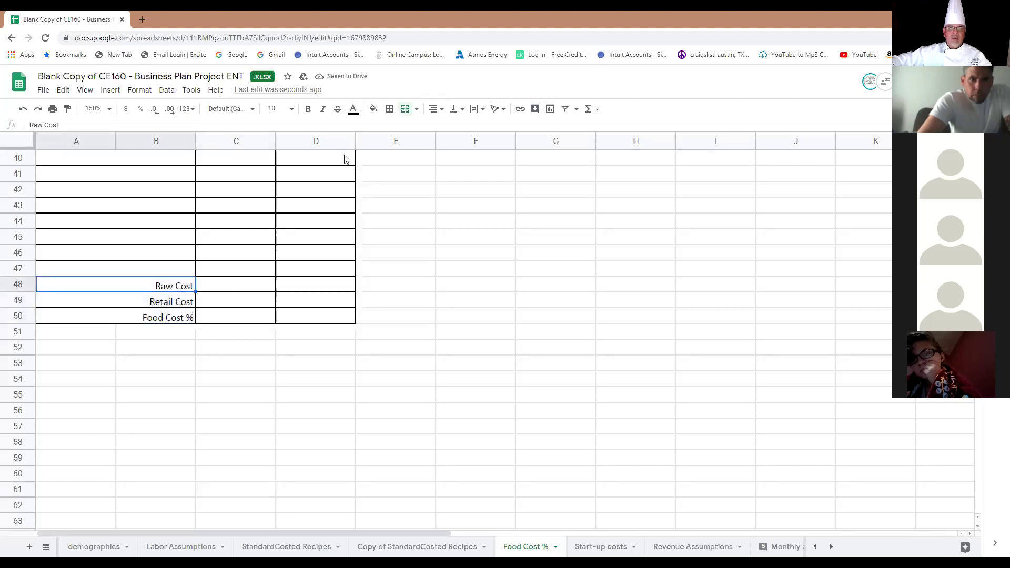
left_click(372, 110)
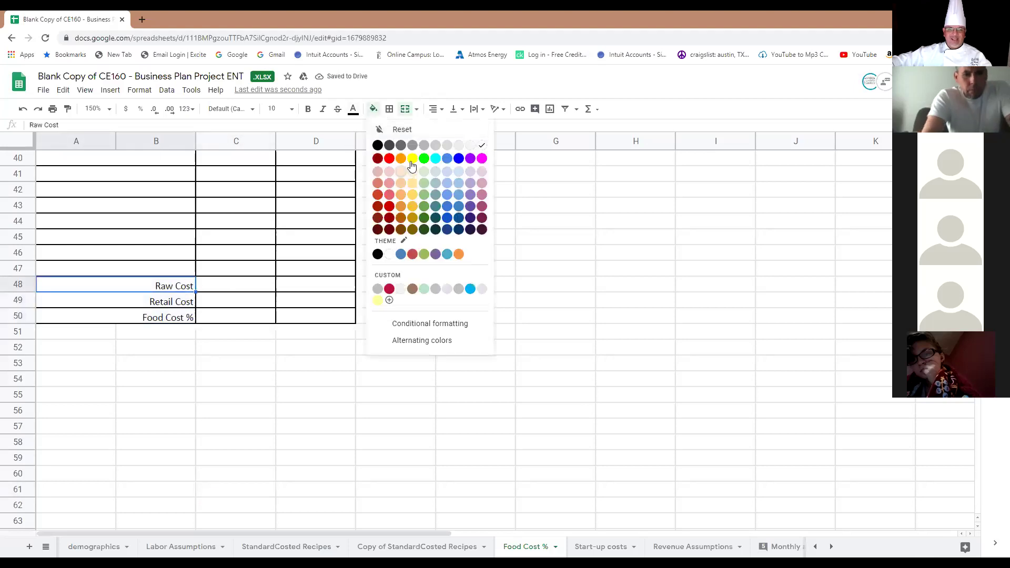
left_click(406, 156)
Merge the Retail Cost label across A49:C49 and fill it with light green
left_click_drag(157, 301, 220, 305)
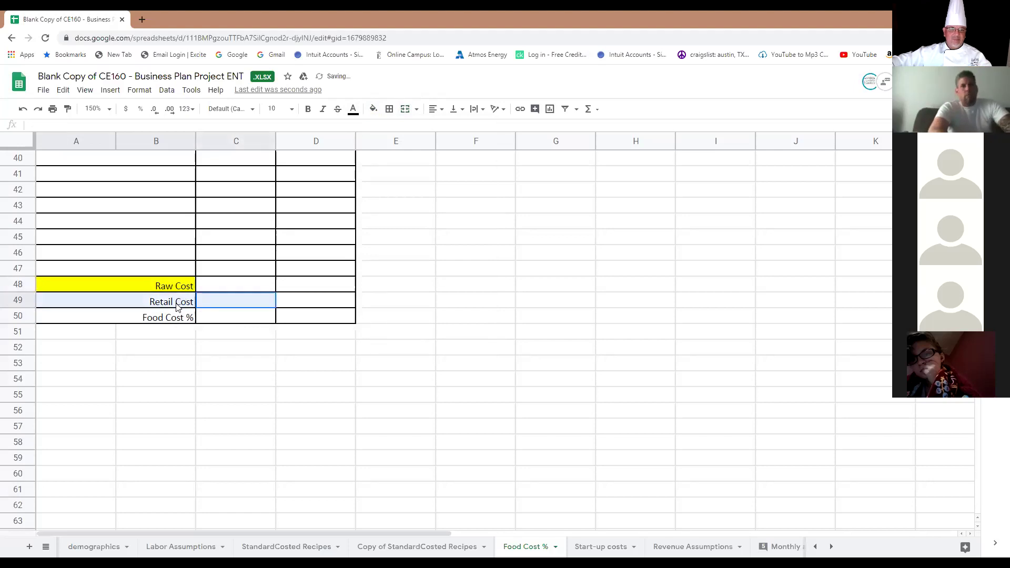
left_click(404, 109)
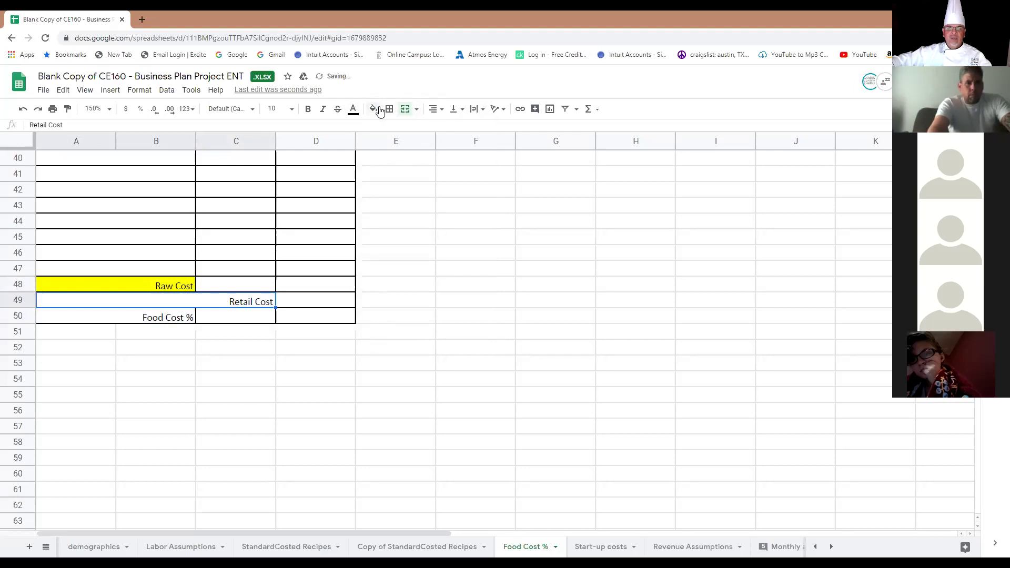
left_click(380, 111)
left_click(424, 186)
Merge the Food Cost % label across A50:C50 and fill it with light blue
left_click_drag(178, 318, 229, 316)
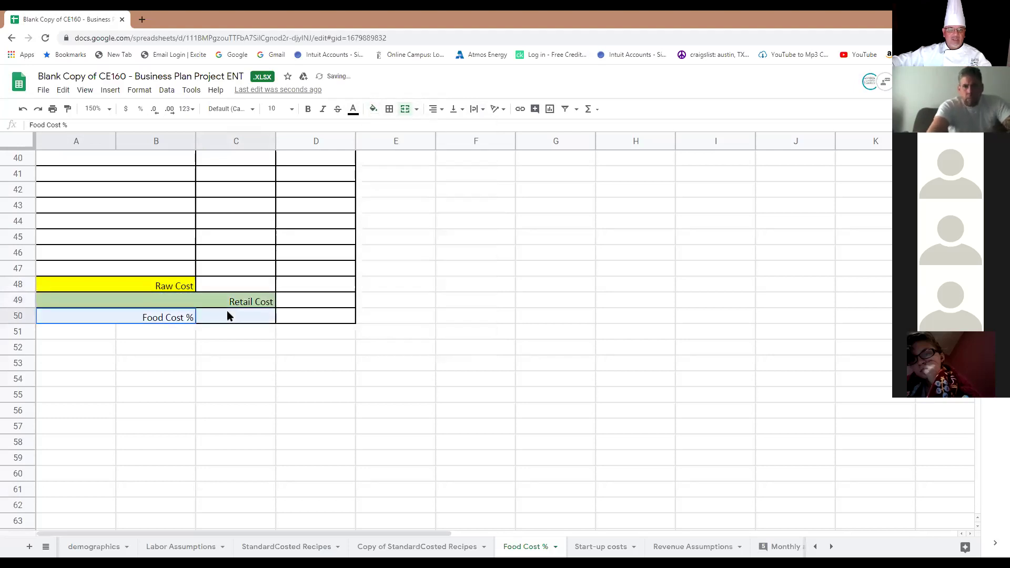
left_click(402, 110)
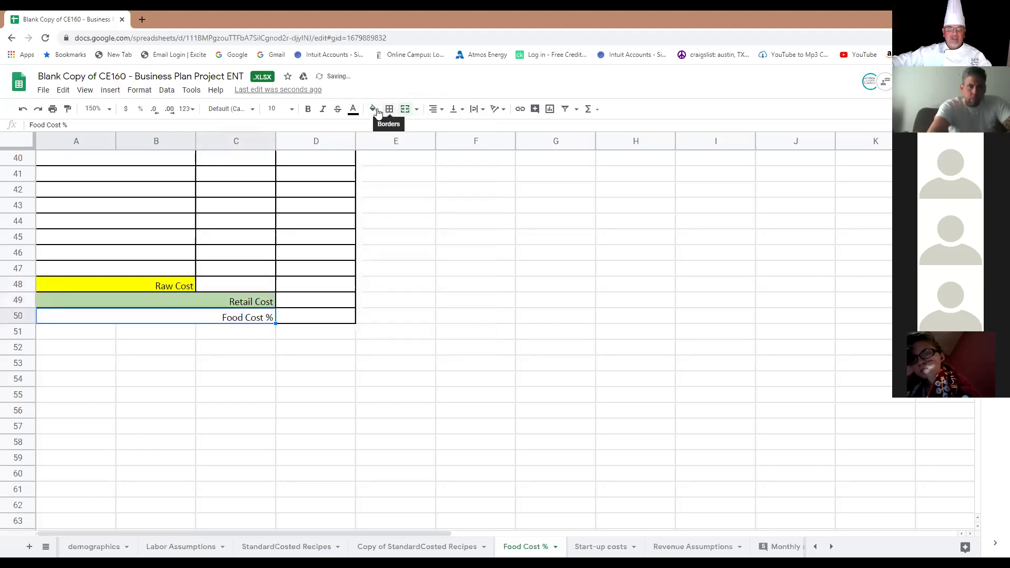
left_click(374, 110)
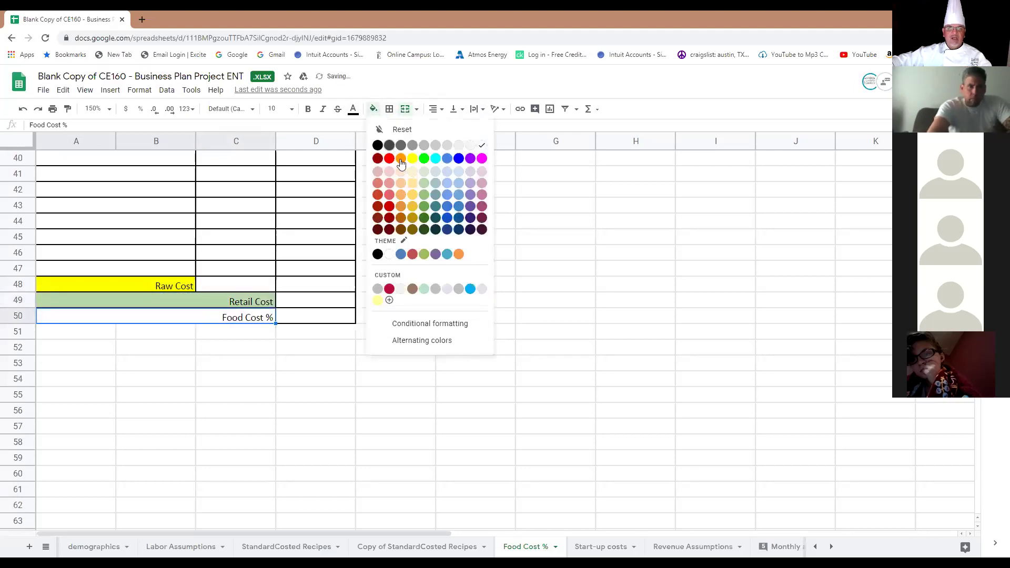
left_click(444, 183)
left_click(338, 363)
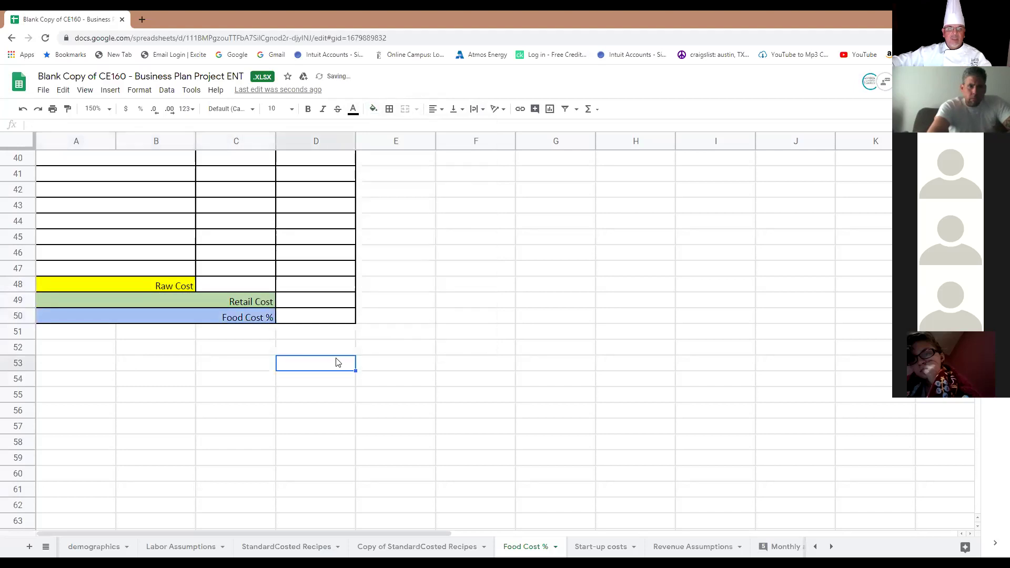
Total the raw cost column in cell C48 with the formula =SUM(C3:C47)
left_click(258, 286)
left_click(587, 109)
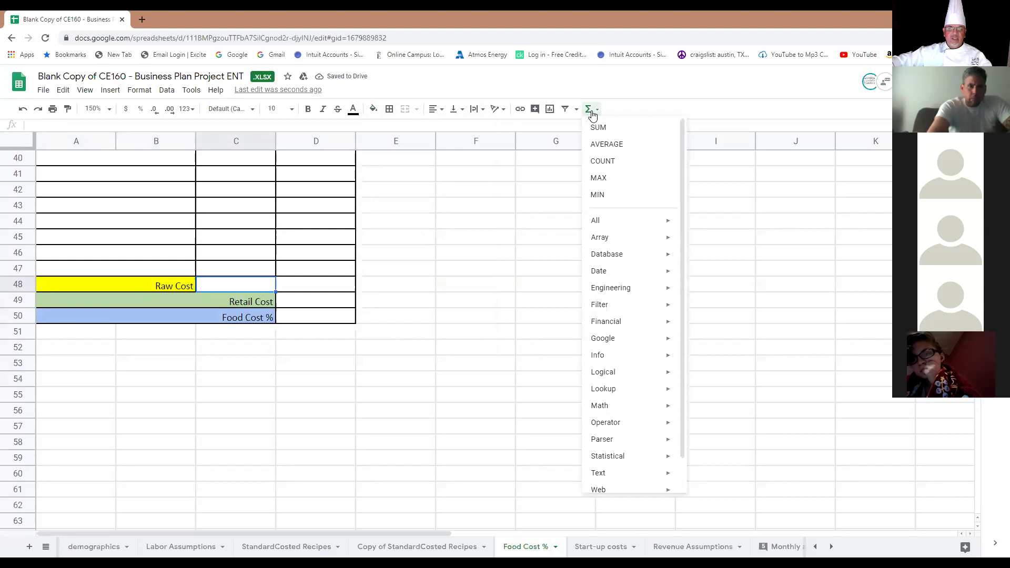
left_click(591, 123)
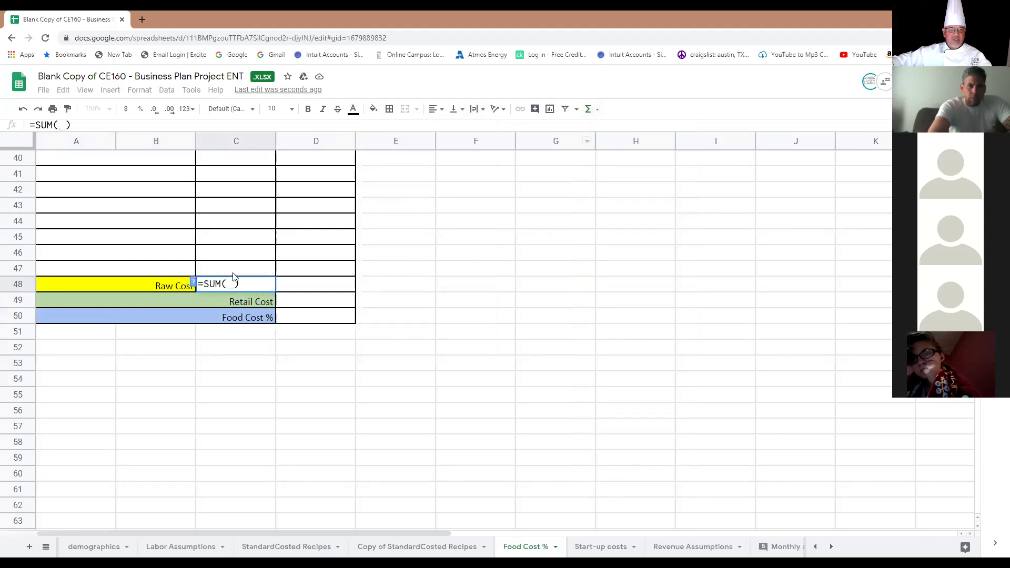
left_click_drag(237, 270, 219, 98)
left_click_drag(221, 172, 225, 190)
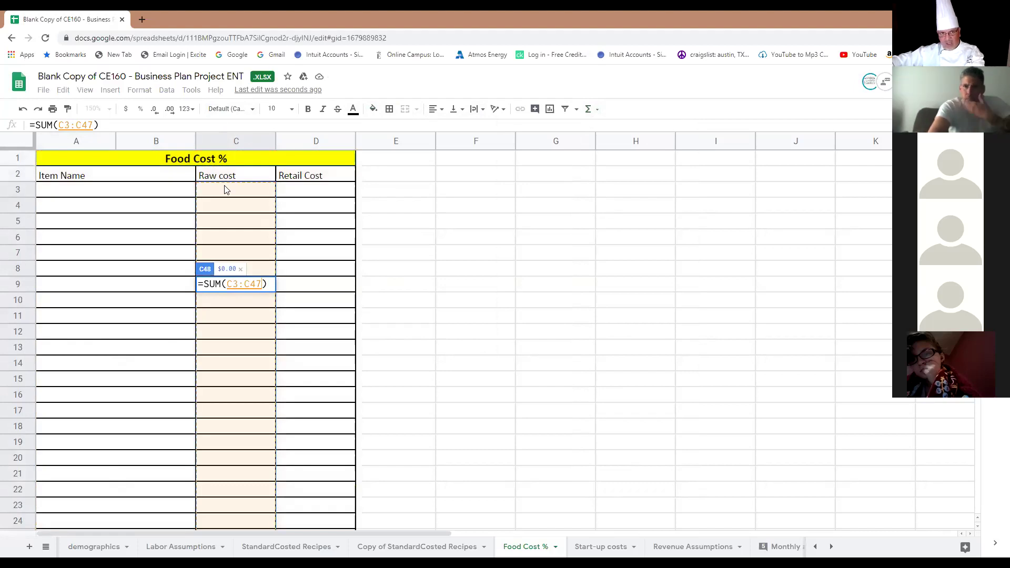
key("Return")
Add a SUM formula in cell D48 covering the retail cost entries above it, starting from D3
left_click(310, 506)
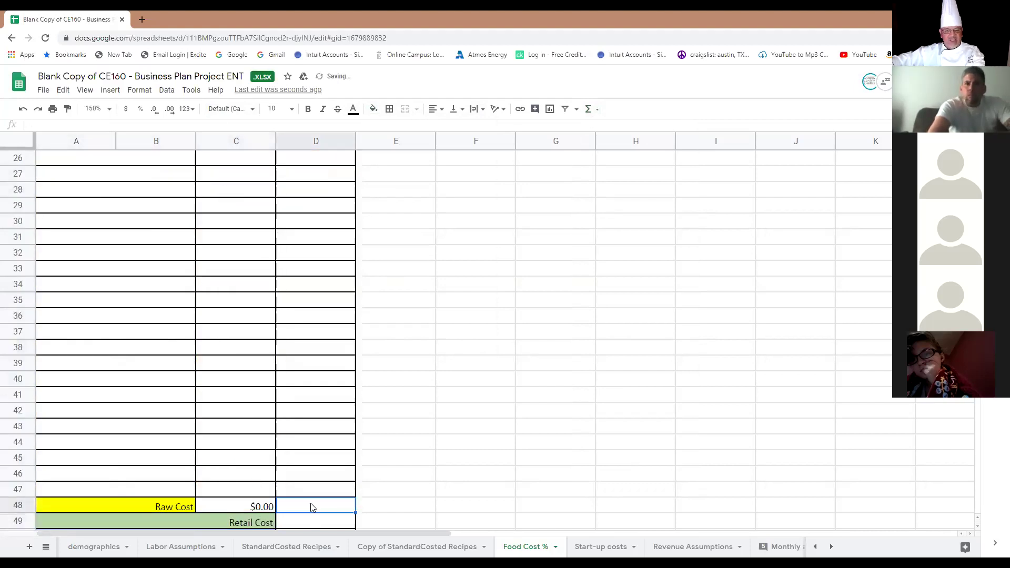
left_click(587, 110)
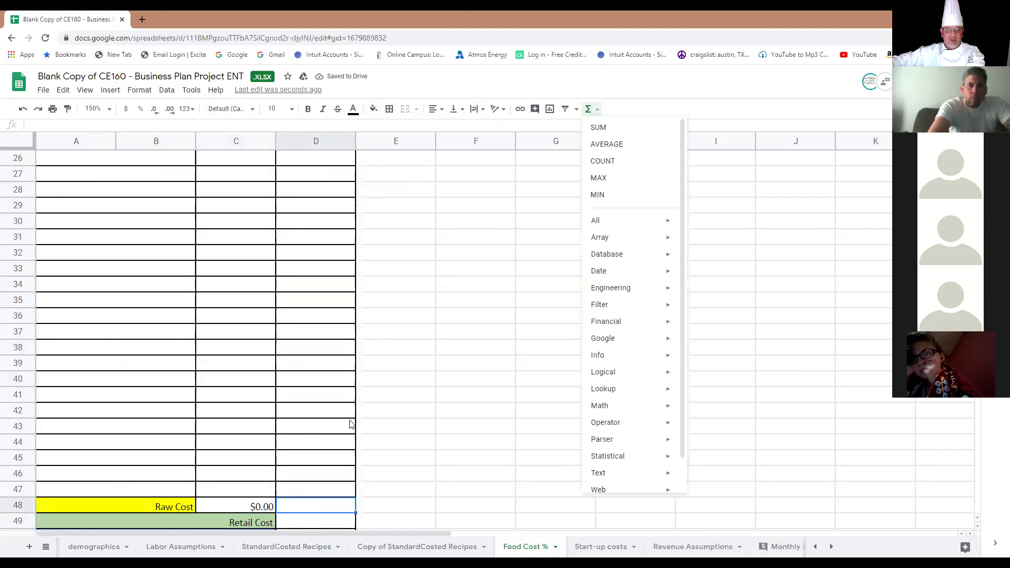
left_click(598, 128)
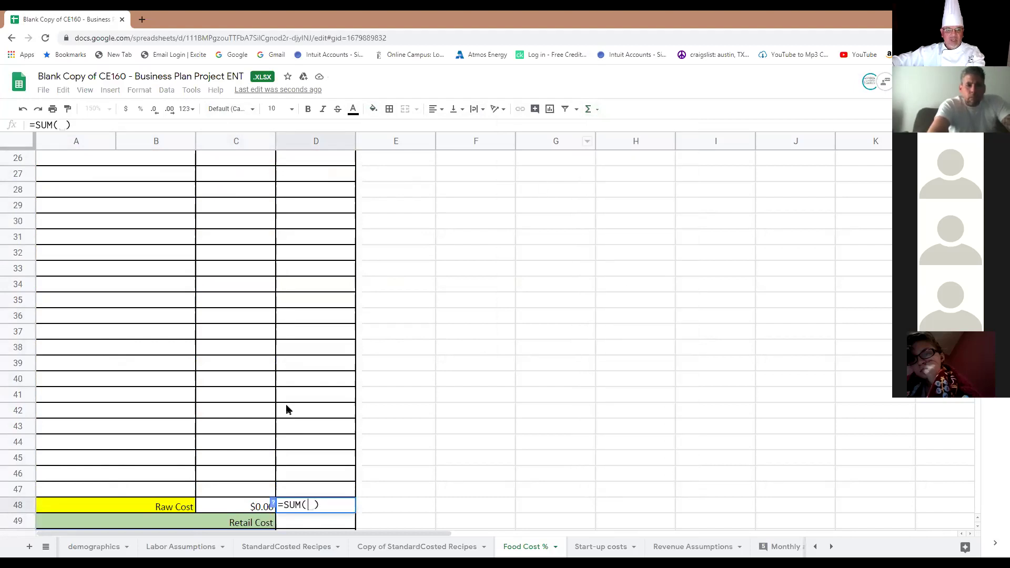
left_click_drag(303, 493, 301, 189)
key("Return")
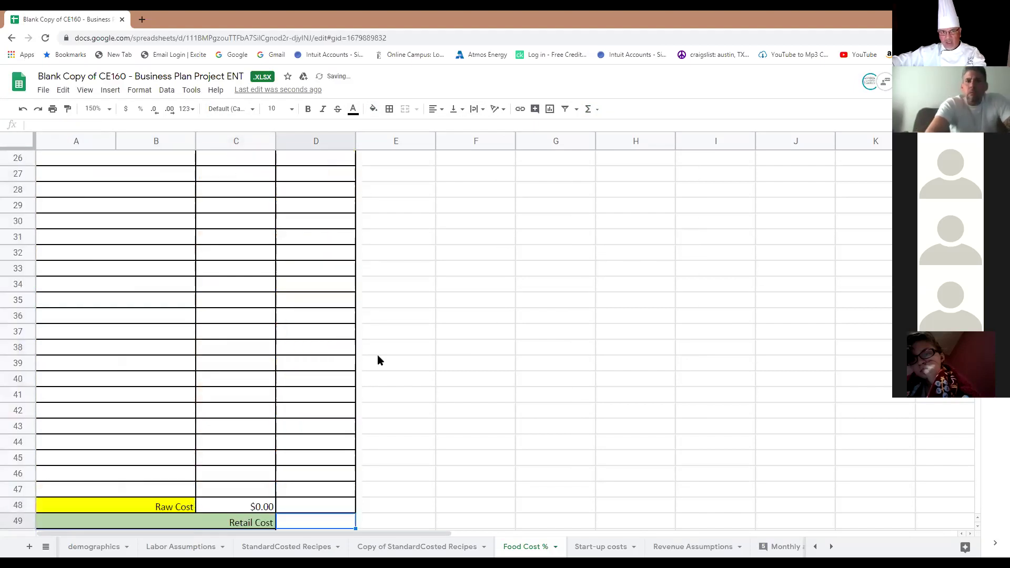
Enter the formula =SUM(D3:D49) in cell D50 of the Food Cost % row
left_click(308, 349)
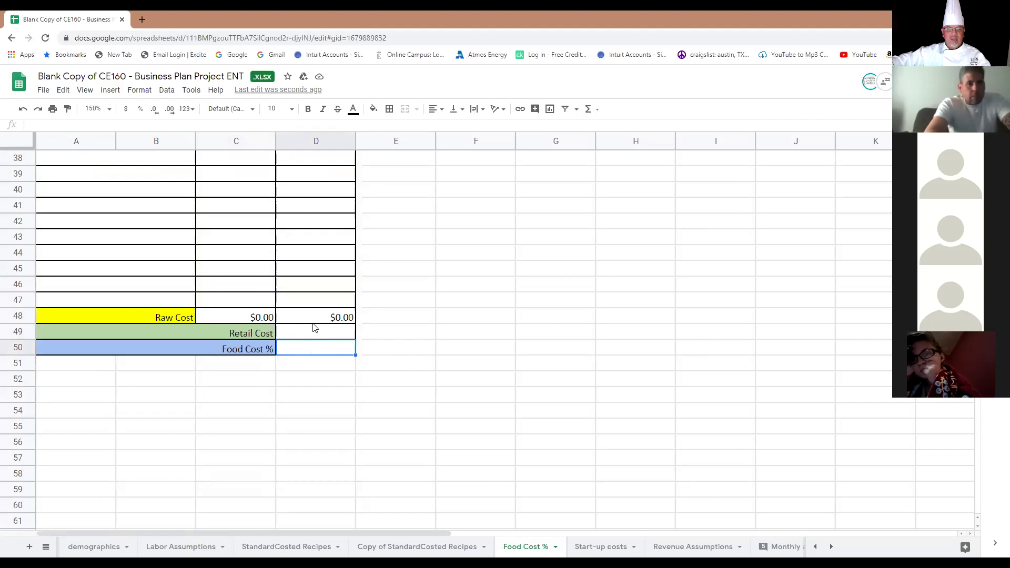
left_click(589, 108)
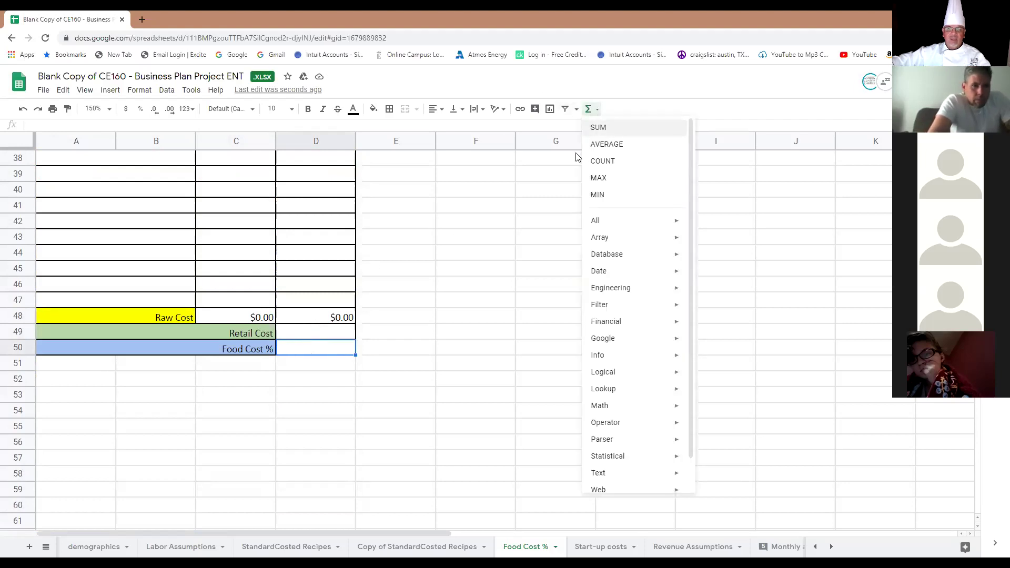
left_click(598, 128)
left_click_drag(332, 331, 299, 191)
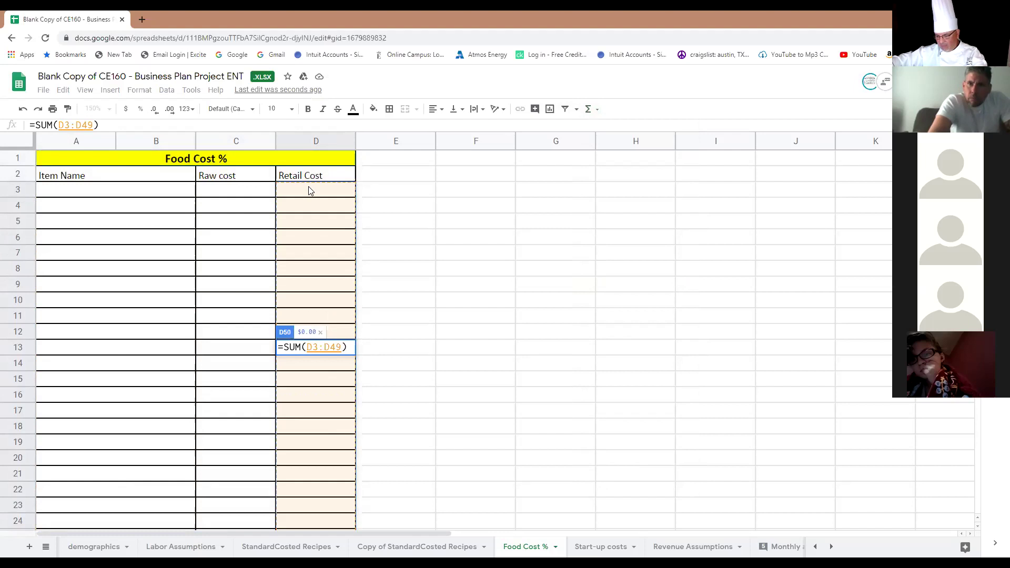
key("Return")
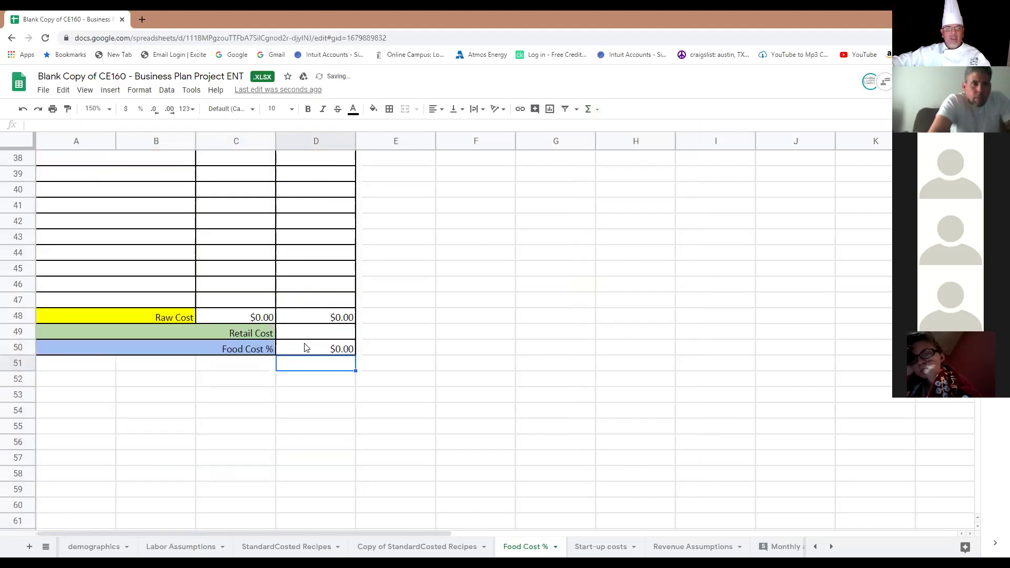
Total the retail cost column from D3 downward with a SUM formula in cell D49
left_click(313, 337)
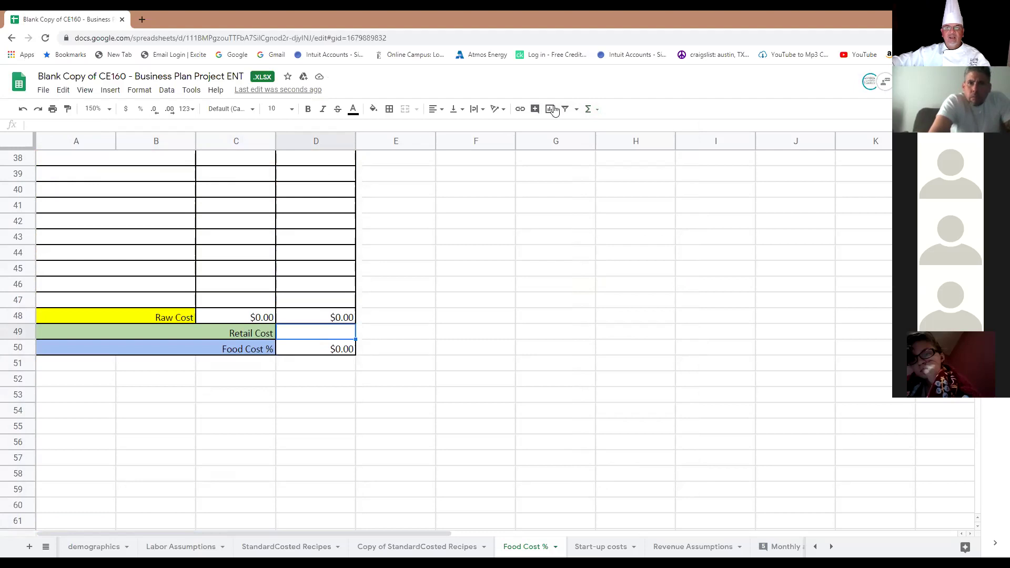
left_click(590, 109)
left_click(598, 128)
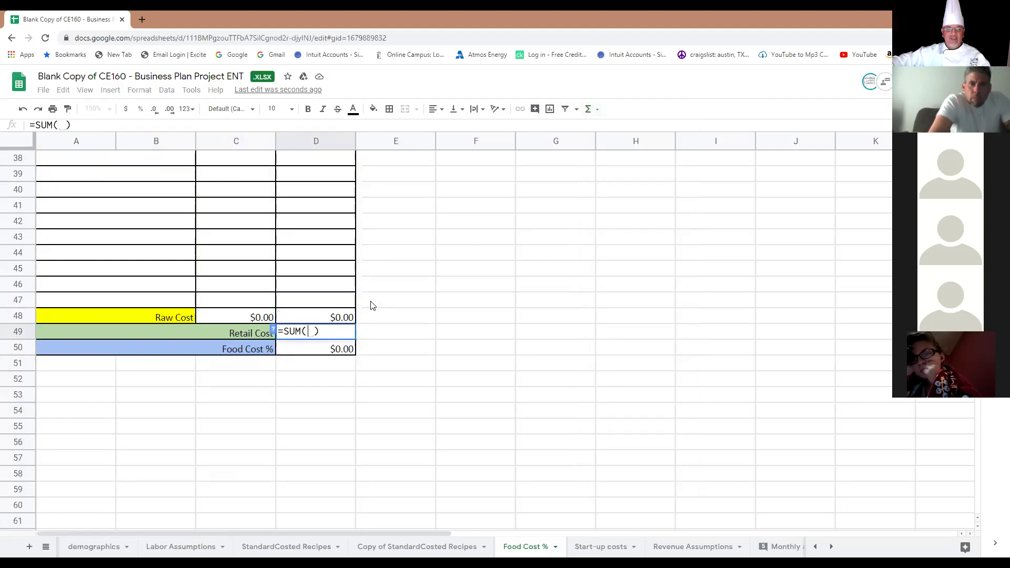
left_click_drag(323, 315, 318, 127)
left_click_drag(326, 181, 325, 193)
key("Return")
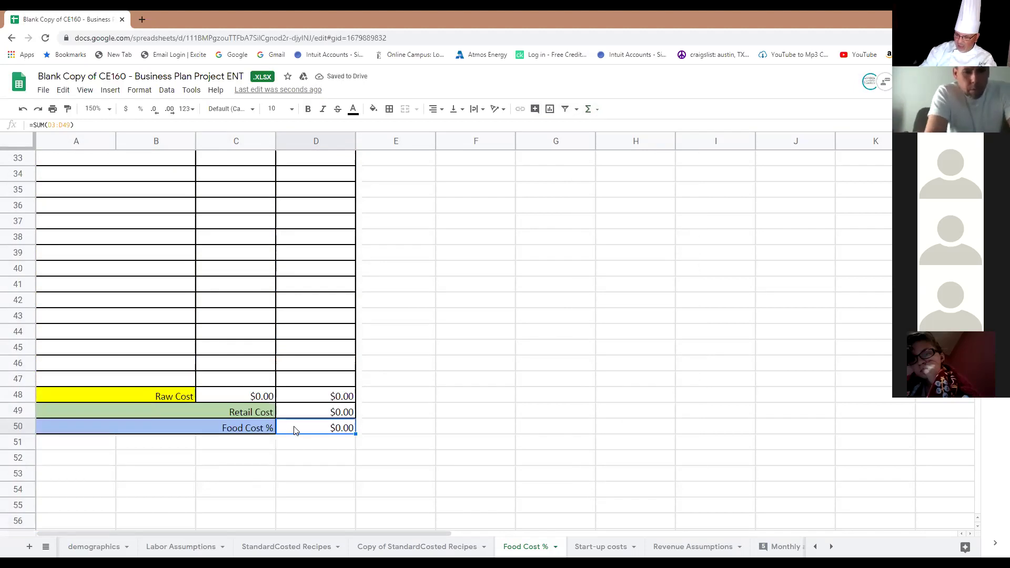
Replace the formula in D50 with =C48/D49 and format the cell as a percentage
type("=c48")
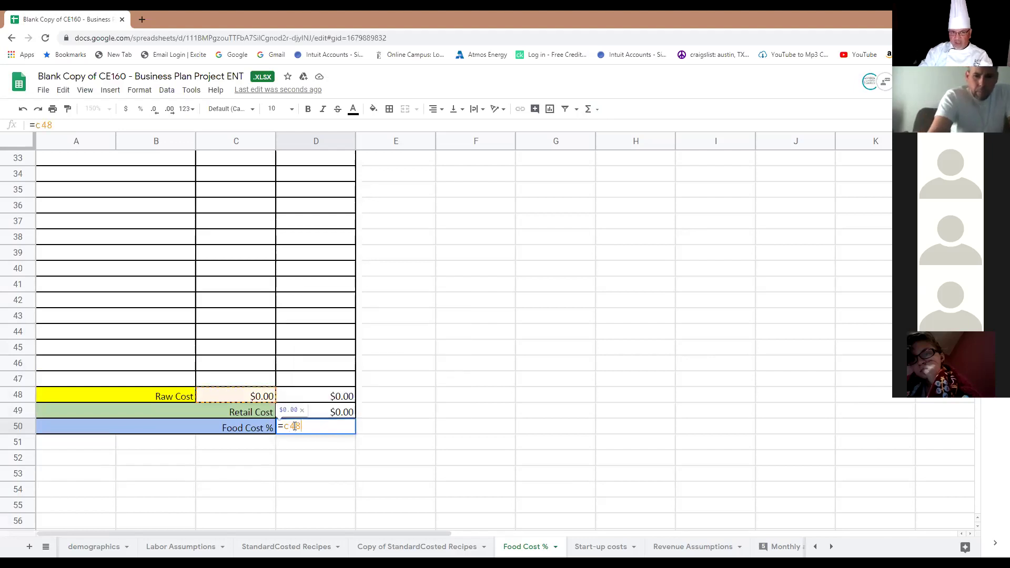
type("/d4")
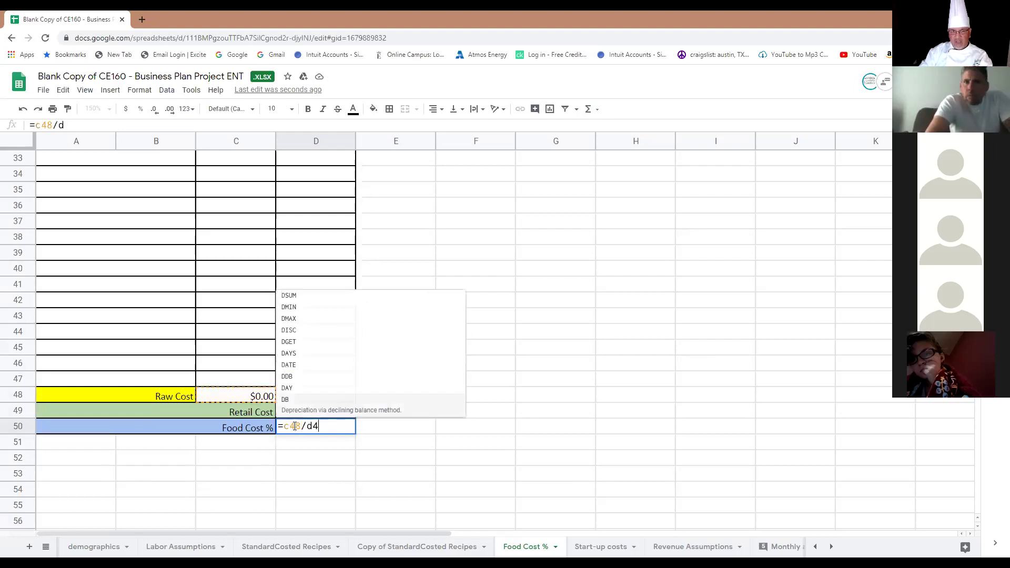
type("9")
key("Return")
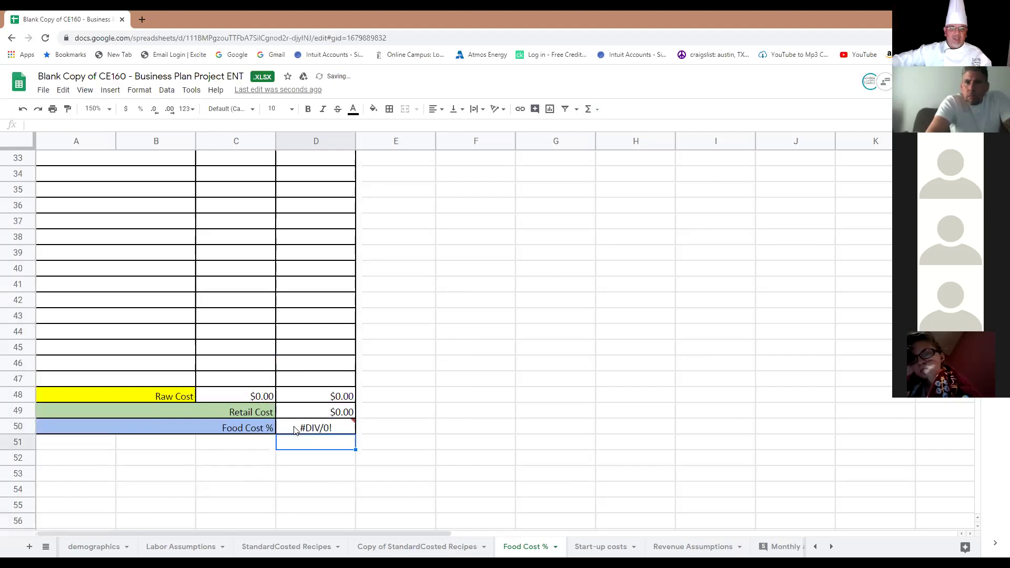
left_click(295, 429)
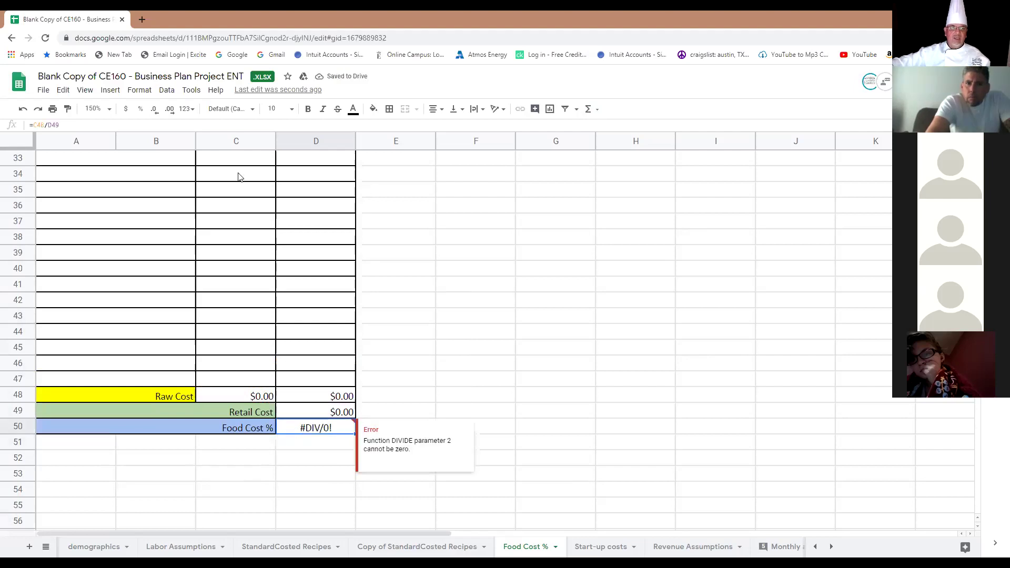
left_click(141, 111)
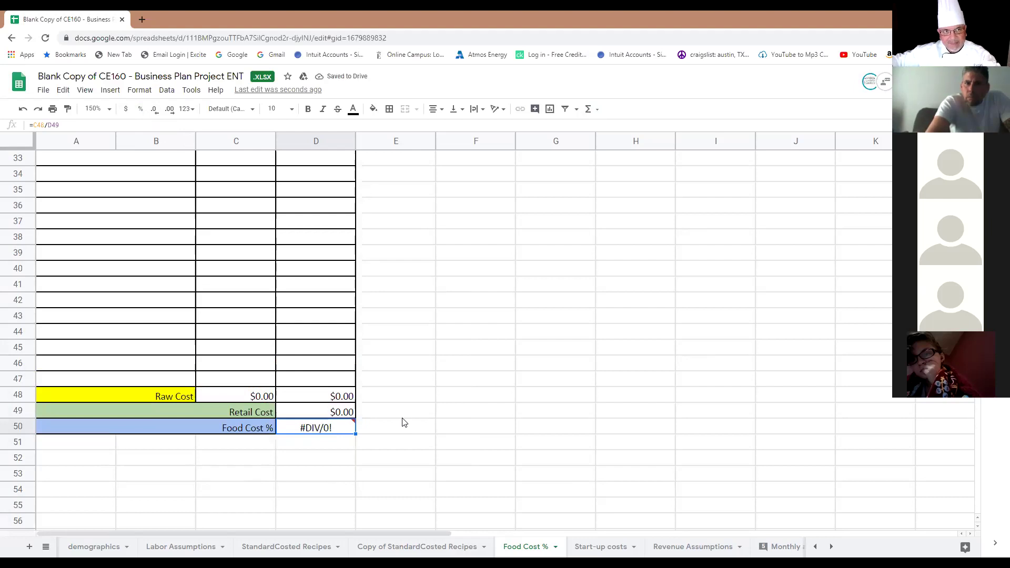
Look up the first recipe on the StandardCosted Recipes sheet and enter "Tequila Cupcakes" as the item name in row 3 of Food Cost %
scroll(248, 377, "up", 10)
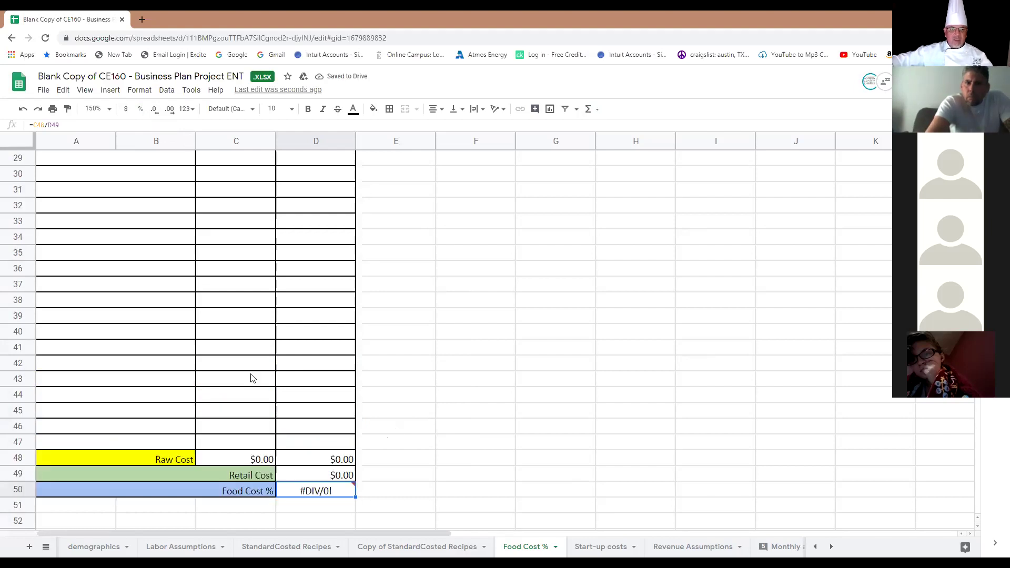
left_click(118, 191)
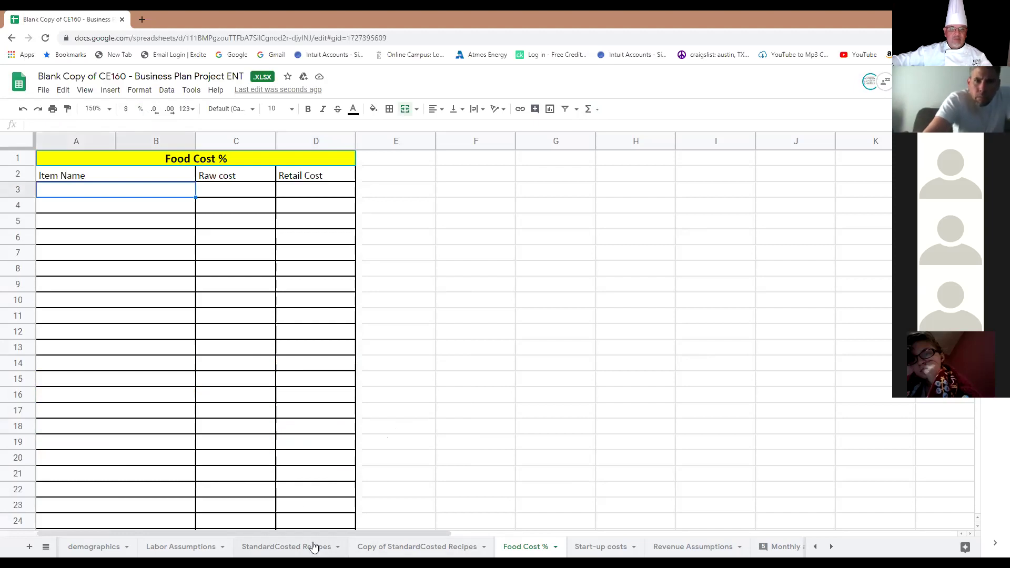
left_click(286, 546)
scroll(310, 483, "up", 10)
scroll(310, 477, "up", 20)
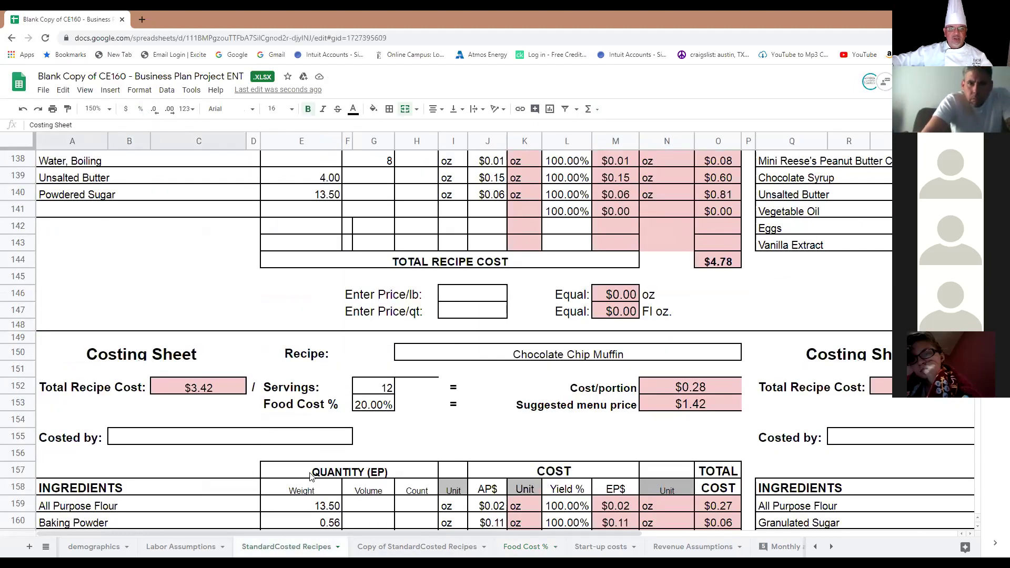
scroll(302, 483, "up", 18)
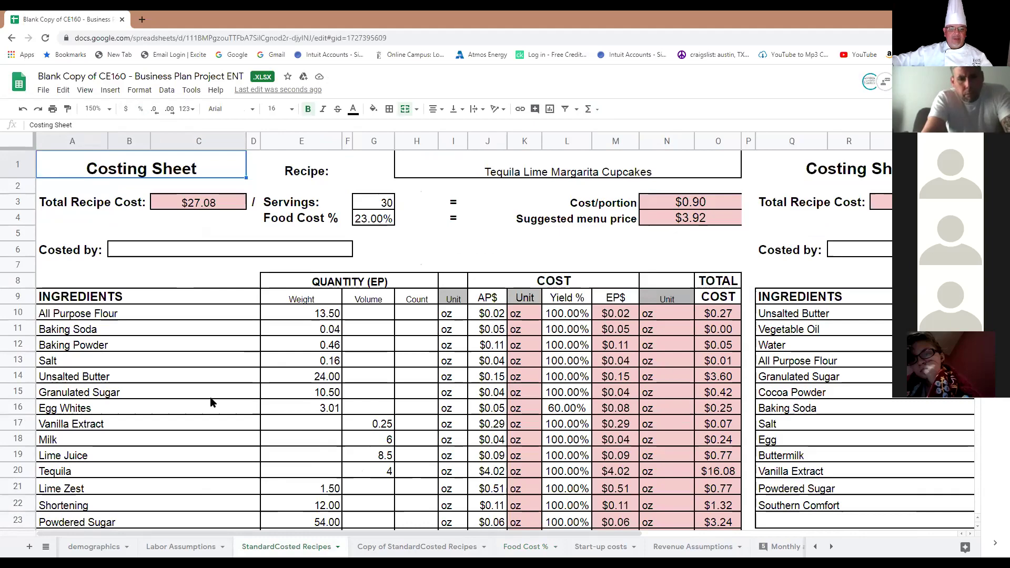
left_click(516, 547)
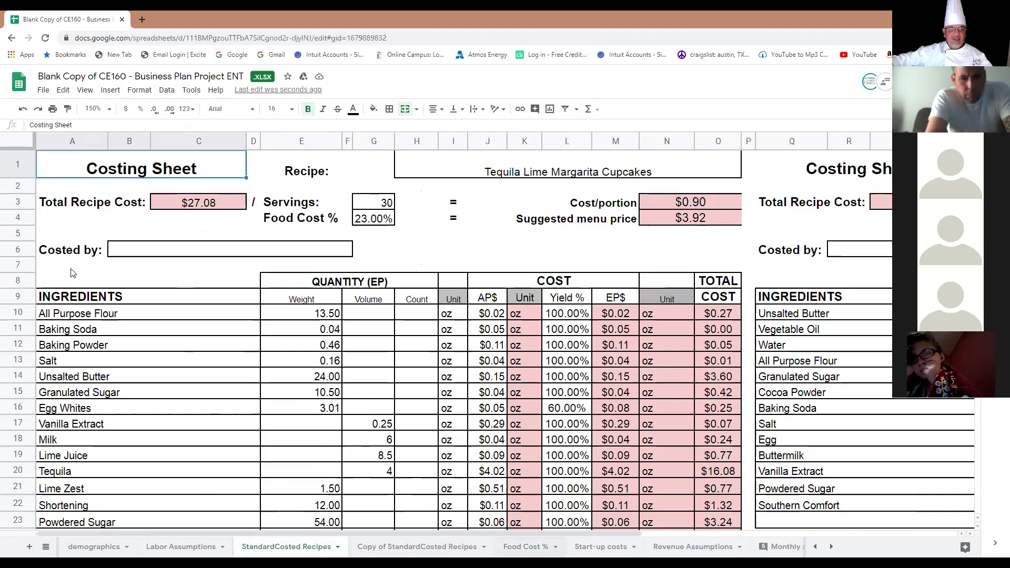
type("Tequila Cupca")
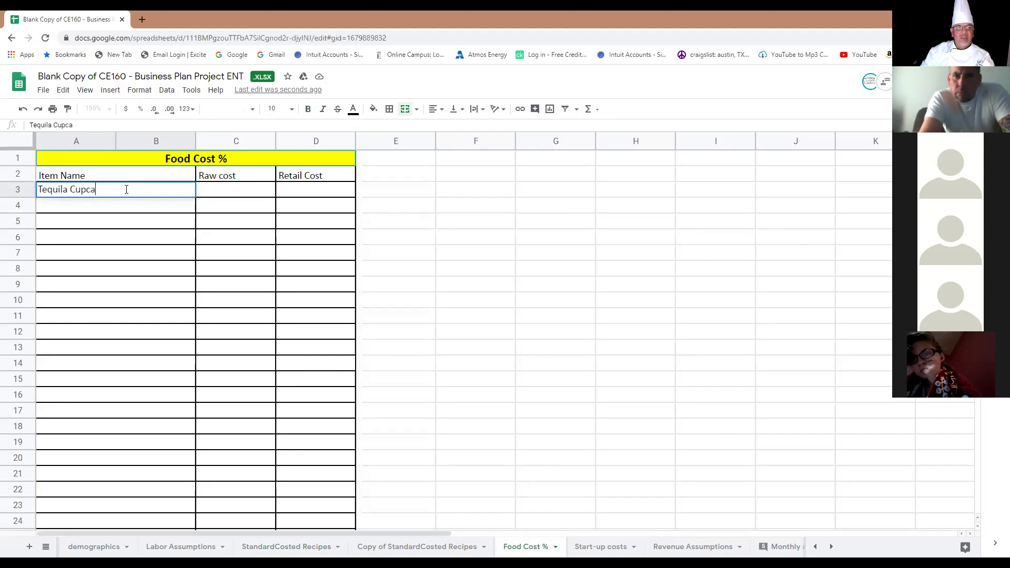
type("kes")
key("Return")
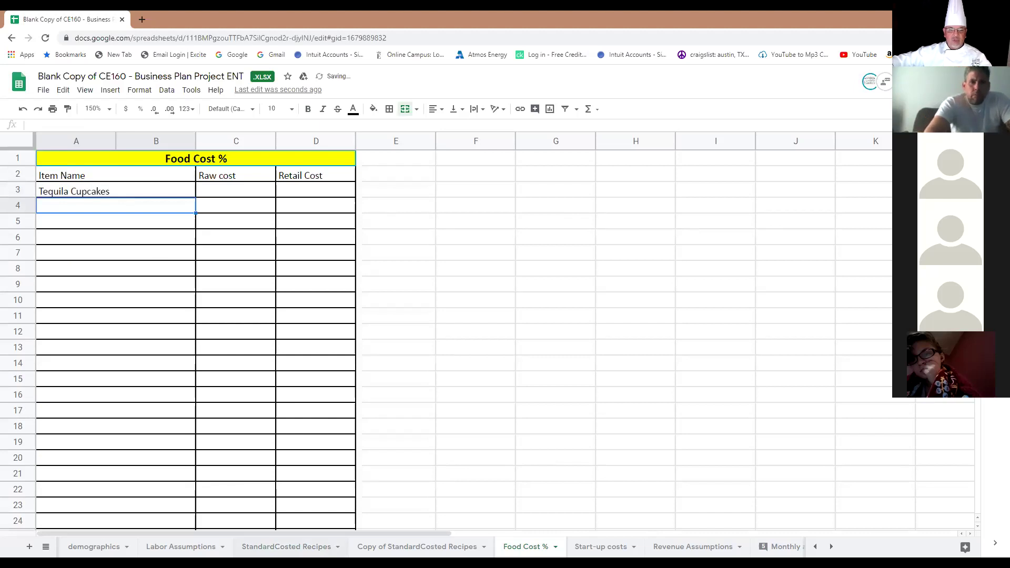
Look up the Tequila Lime Margarita Cupcakes cost per portion and enter .9 as the raw cost in cell C3 of Food Cost %
left_click(295, 544)
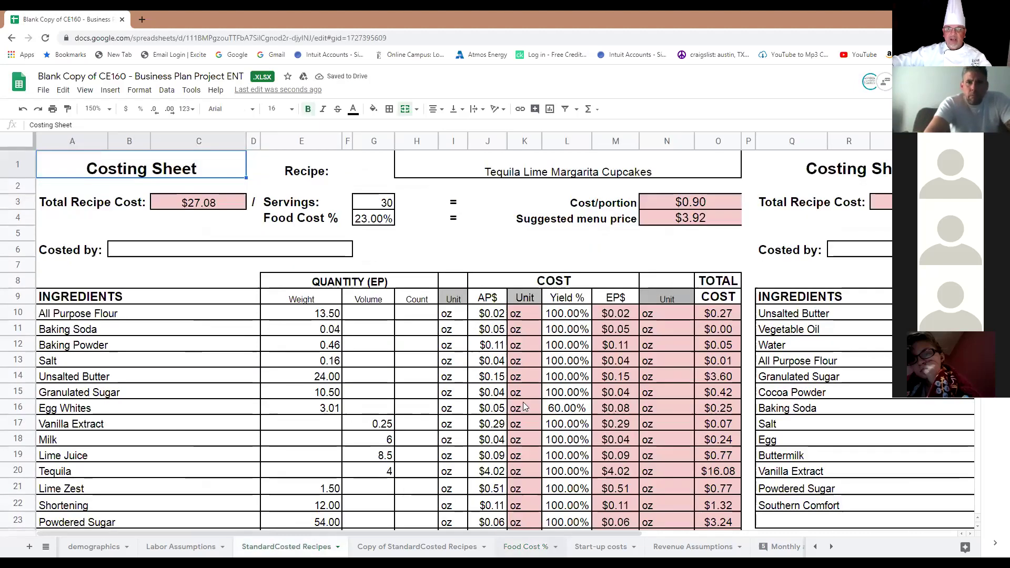
left_click(714, 202)
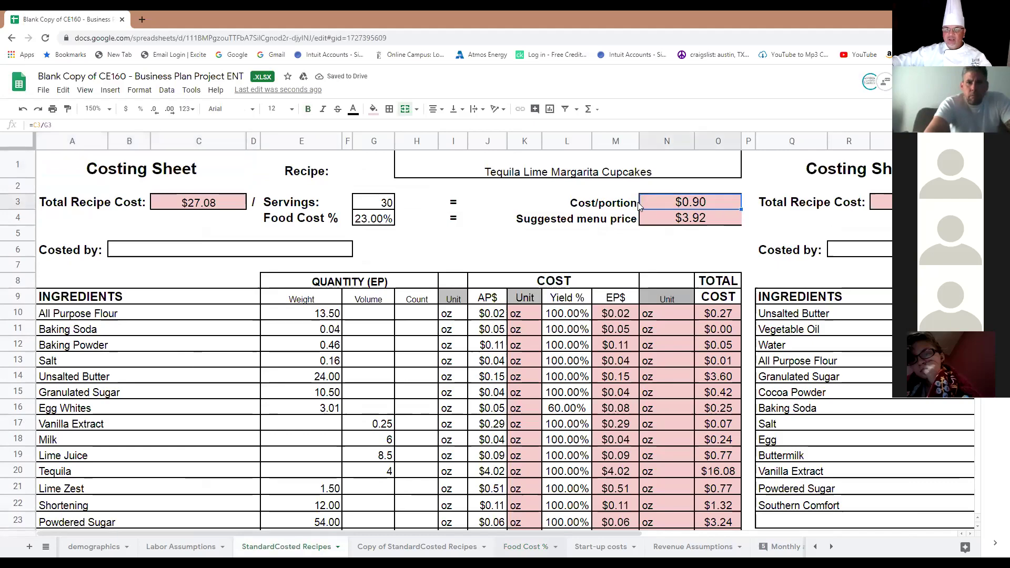
left_click(539, 549)
left_click(239, 190)
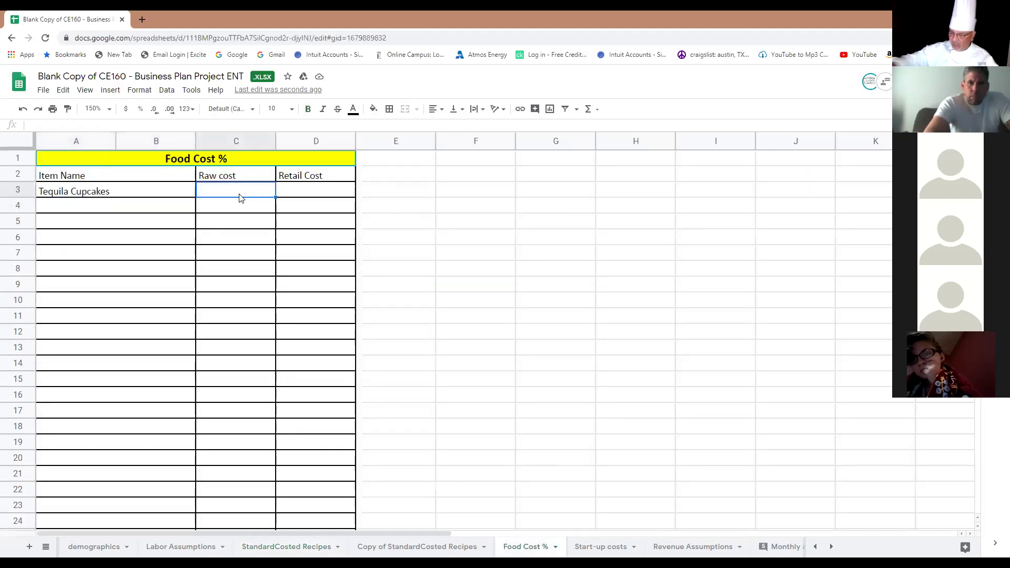
double_click(240, 194)
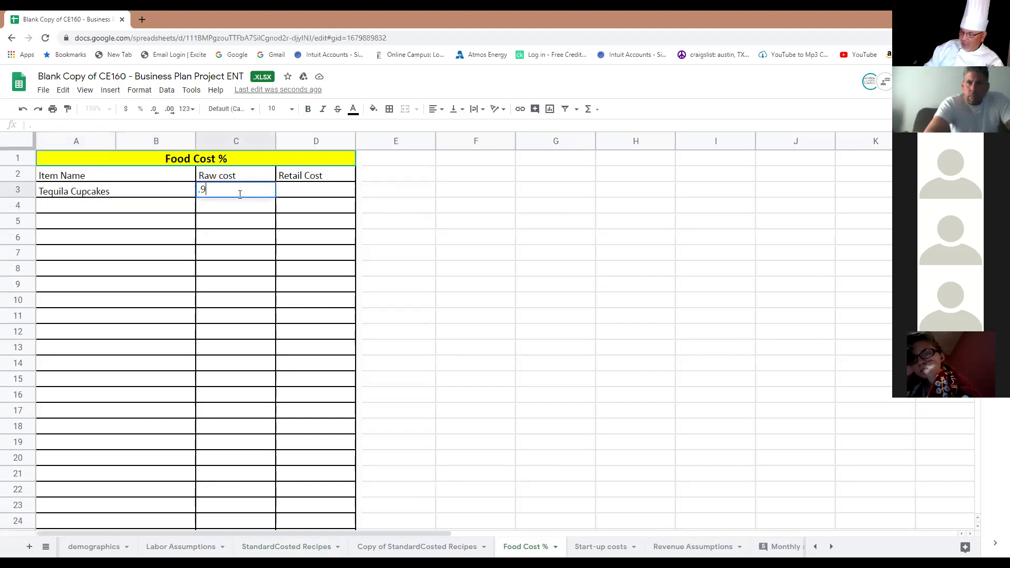
type(".9")
key("Return")
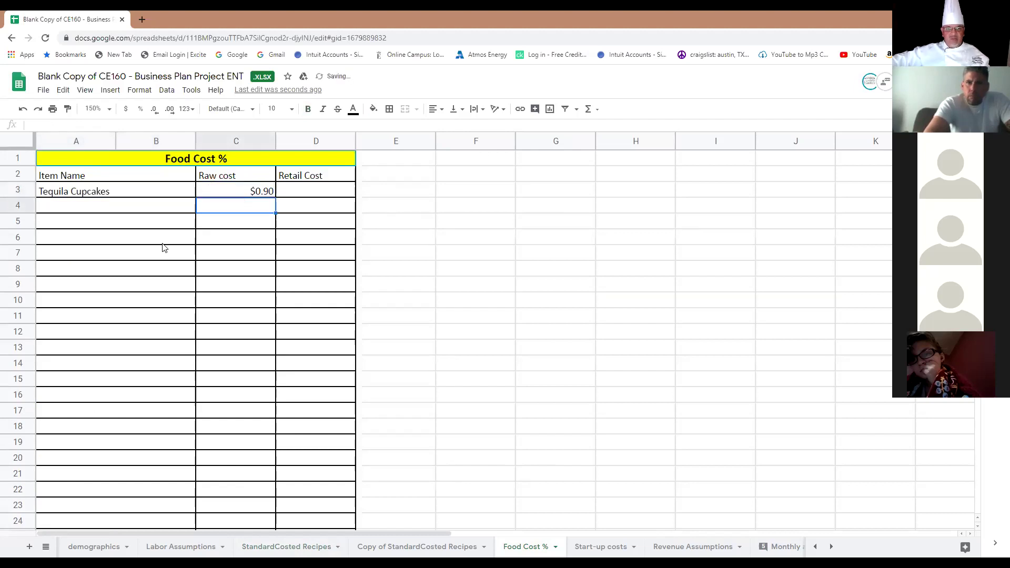
Look up the Tequila Lime Margarita Cupcakes suggested menu price and enter 3.95 as the retail cost in cell D3 of Food Cost %
left_click(322, 191)
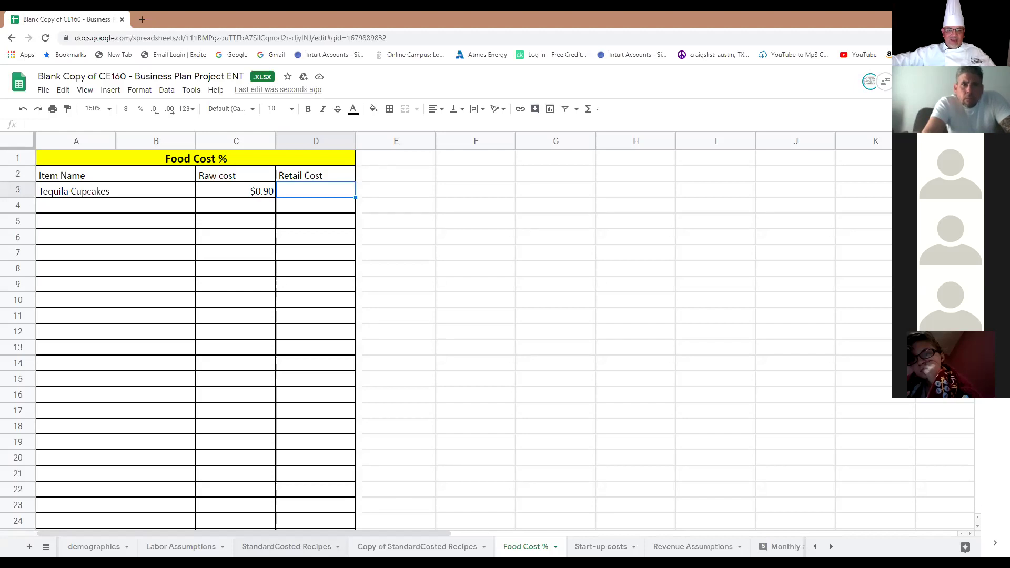
left_click(286, 547)
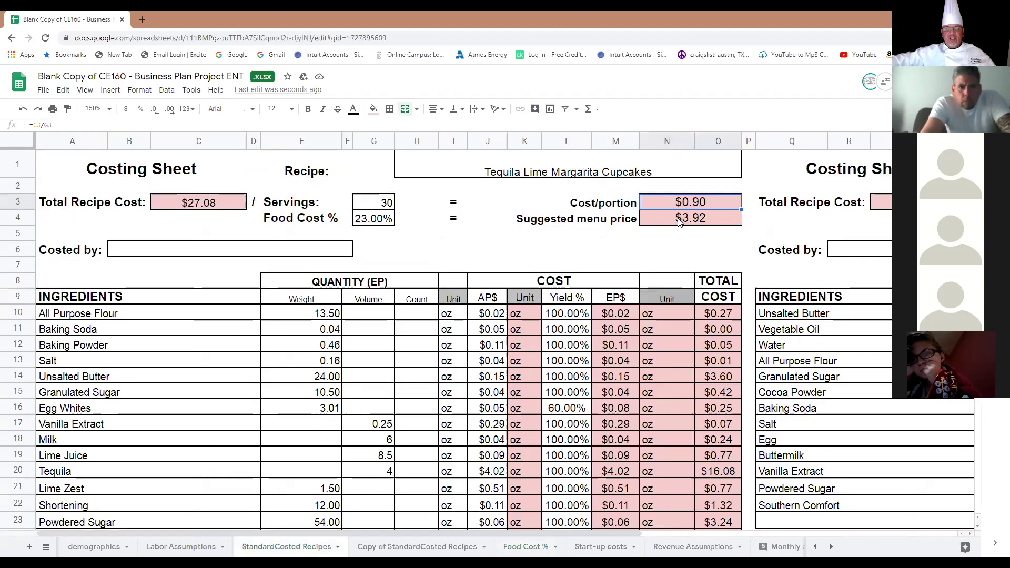
left_click(524, 546)
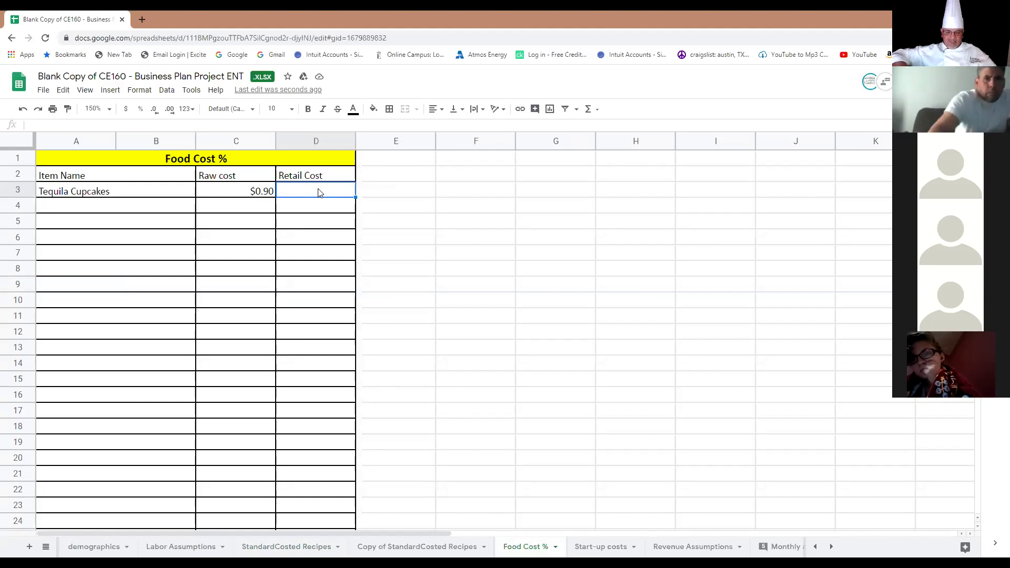
type("3.95")
key("Return")
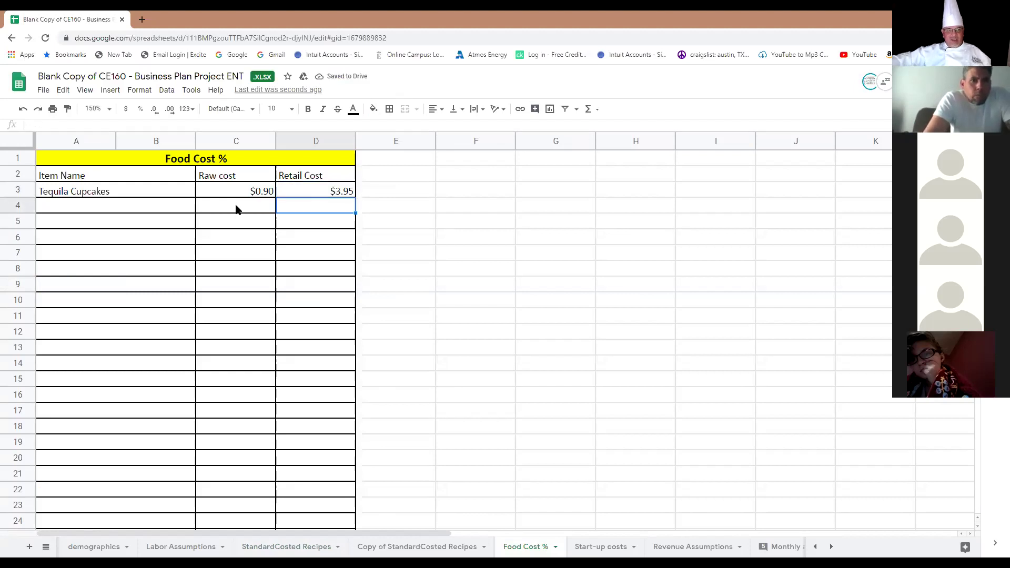
Look up the second recipe on StandardCosted Recipes and enter "Classic Vanilla Cupcakes" as the item name in row 4 of Food Cost %
left_click(138, 205)
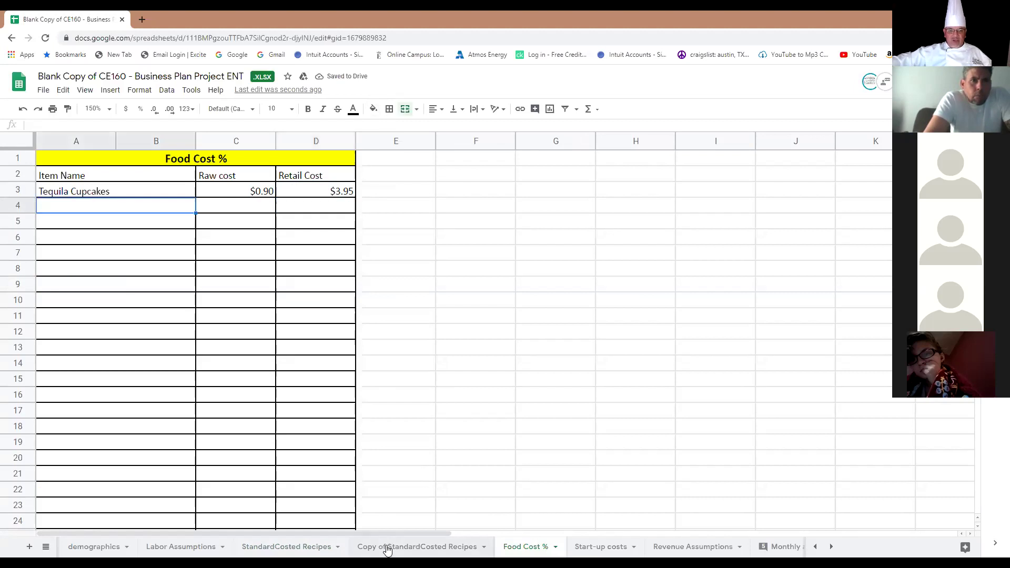
left_click(301, 547)
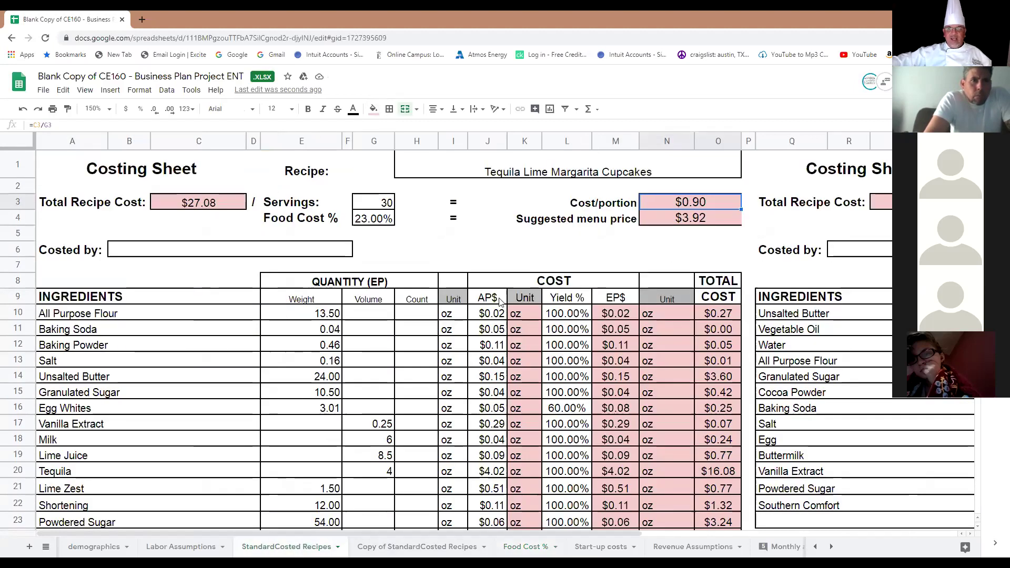
scroll(510, 351, "down", 5)
scroll(510, 351, "down", 2)
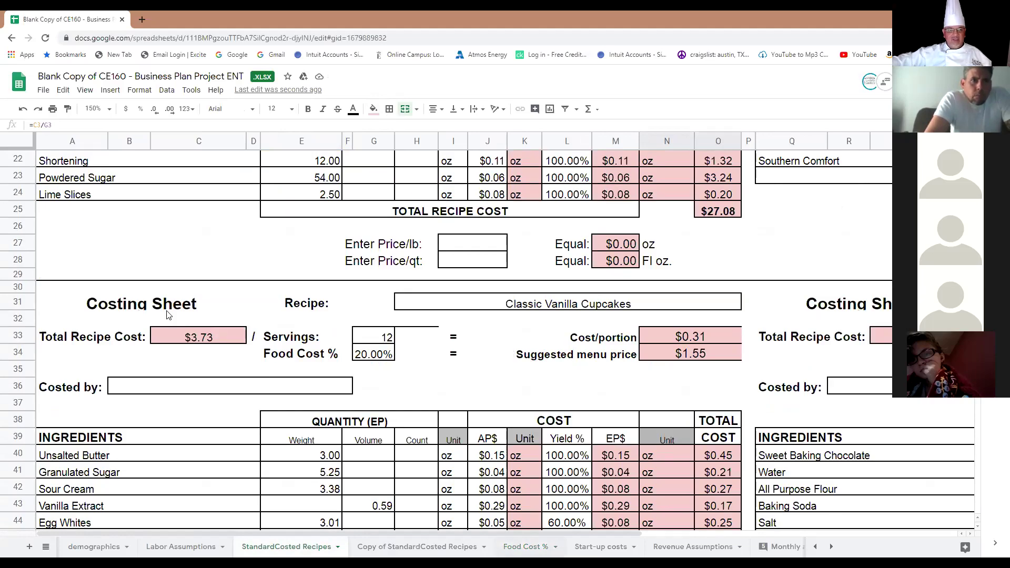
left_click(516, 547)
type("Classic Vanilla Cupsca")
key("BackSpace")
key("BackSpace")
key("BackSpace")
type("cakes")
key("Return")
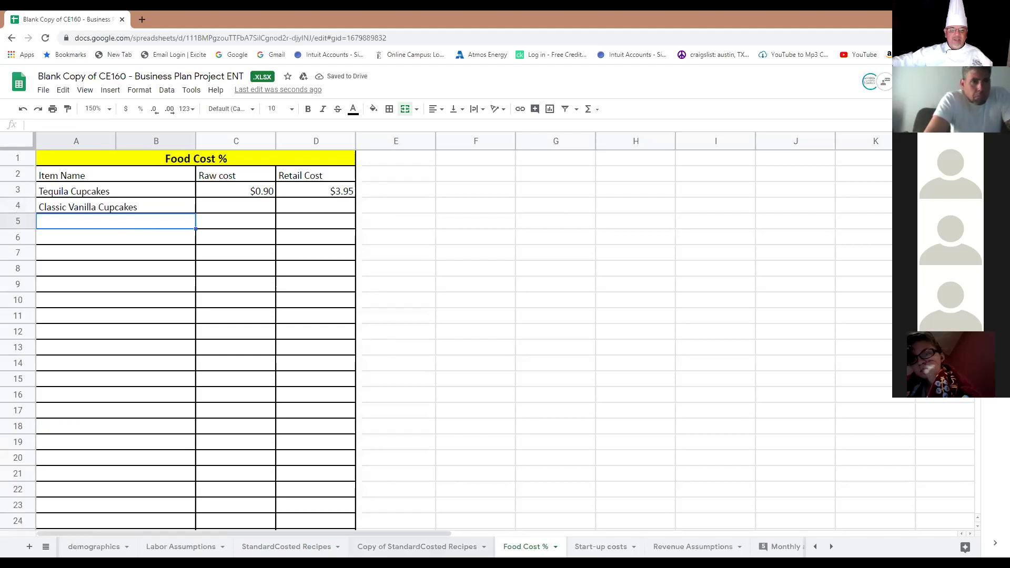
Look up the Classic Vanilla Cupcakes cost per portion and enter .31 as the raw cost in cell C4 of Food Cost %
left_click(310, 548)
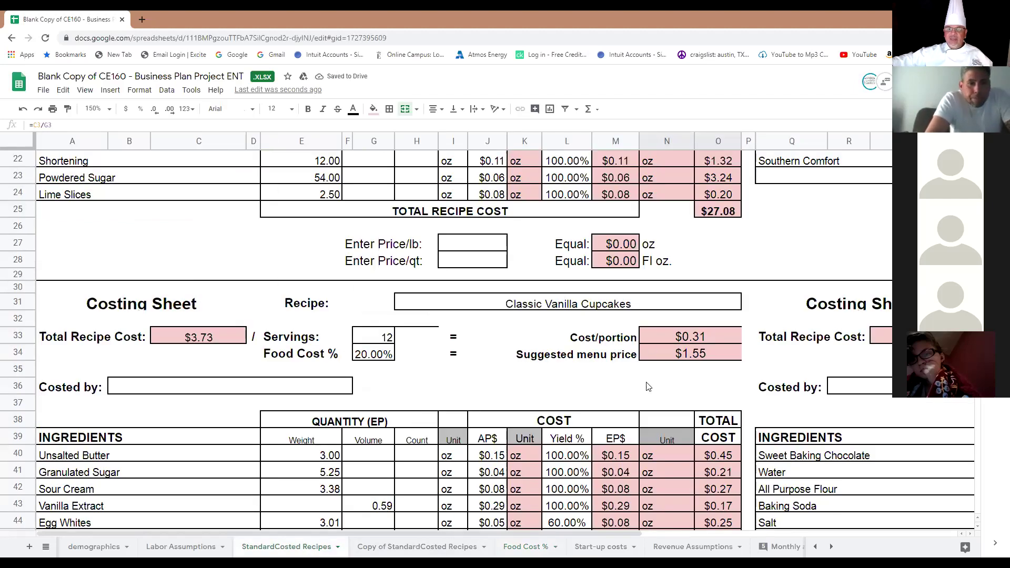
left_click(526, 546)
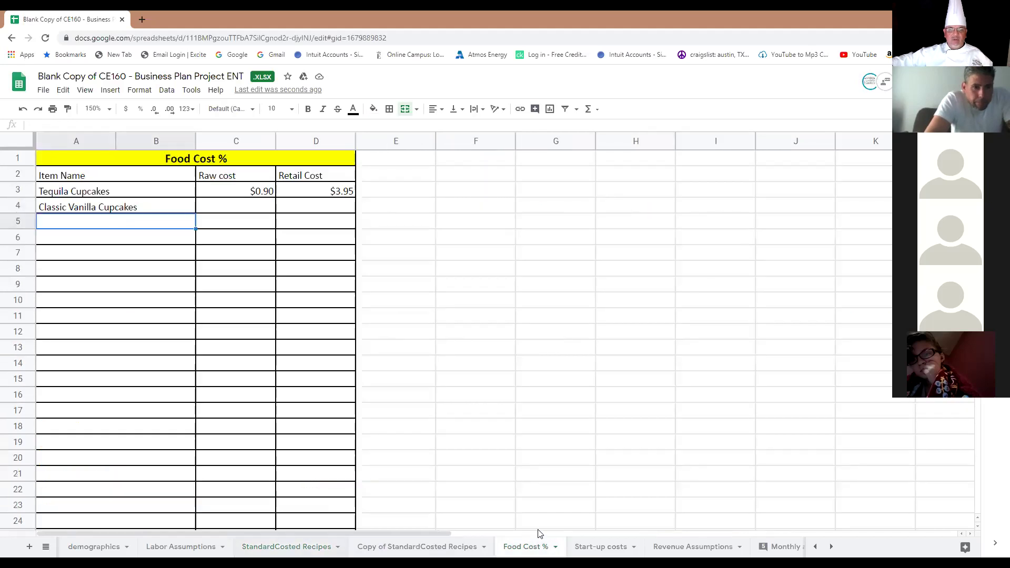
left_click(270, 207)
type(".31")
key("Return")
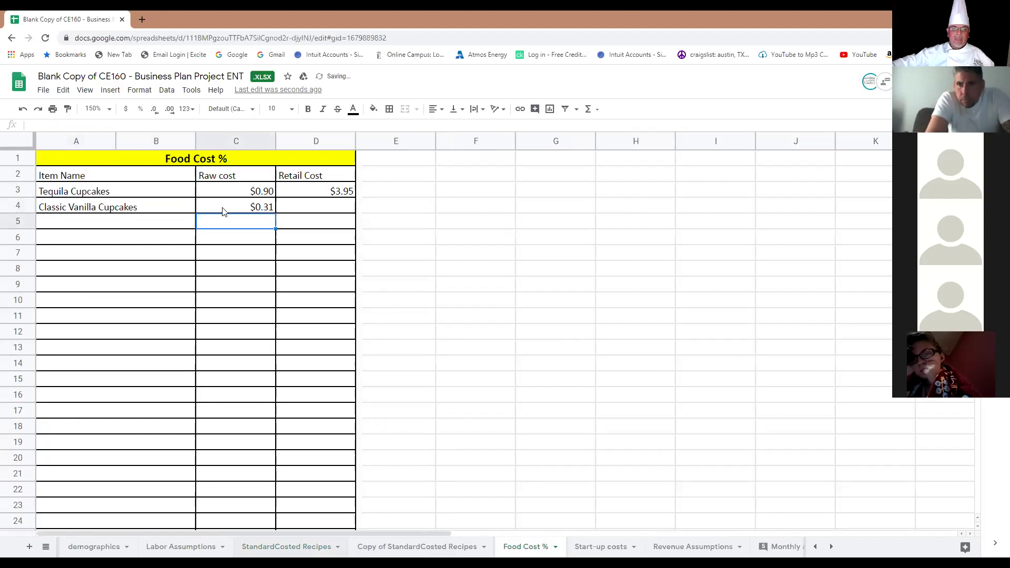
Enter 1.55 as the retail cost of Classic Vanilla Cupcakes in cell D4
left_click(312, 209)
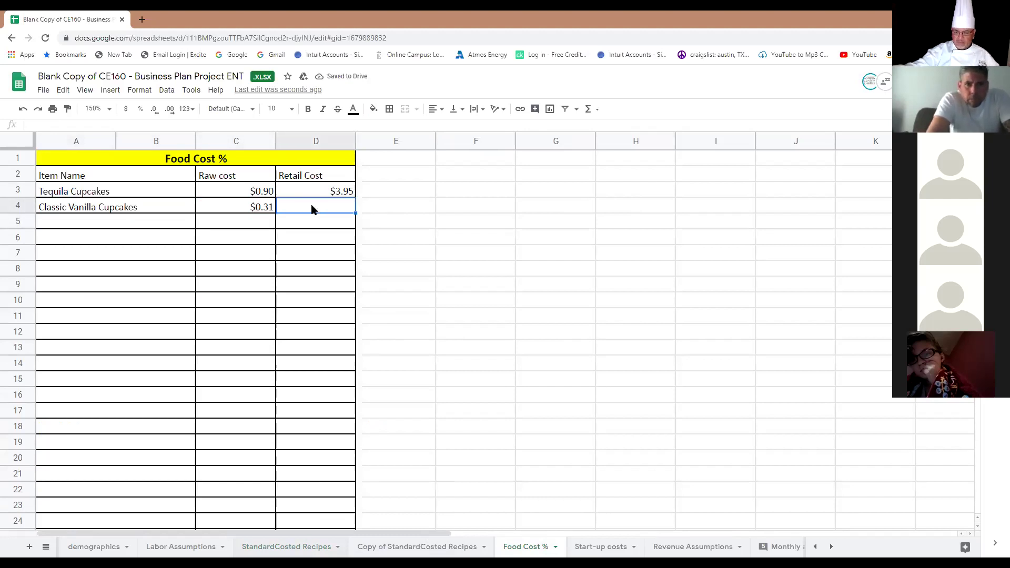
type(".55")
key("Return")
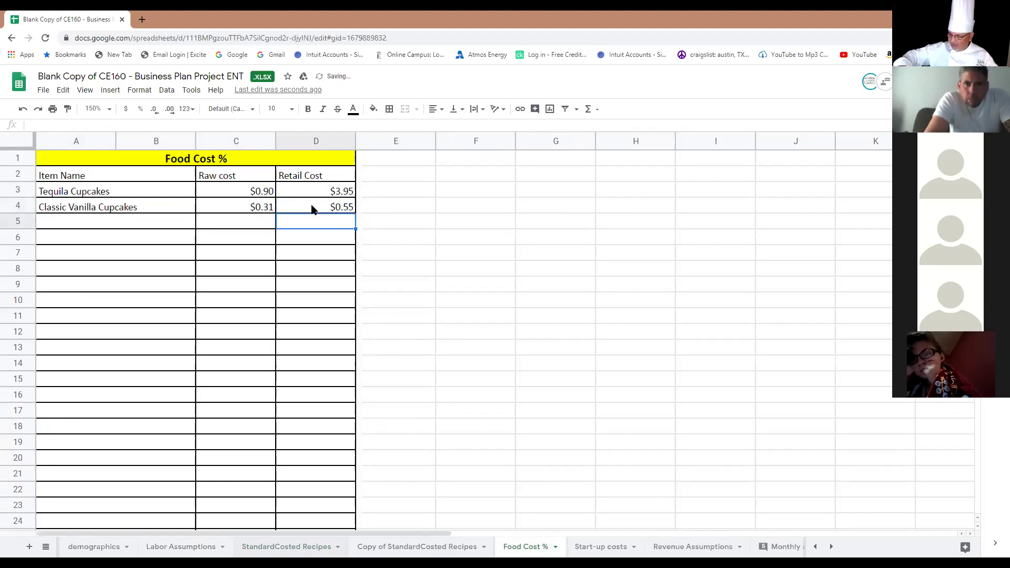
left_click(312, 207)
type("1.55")
key("Return")
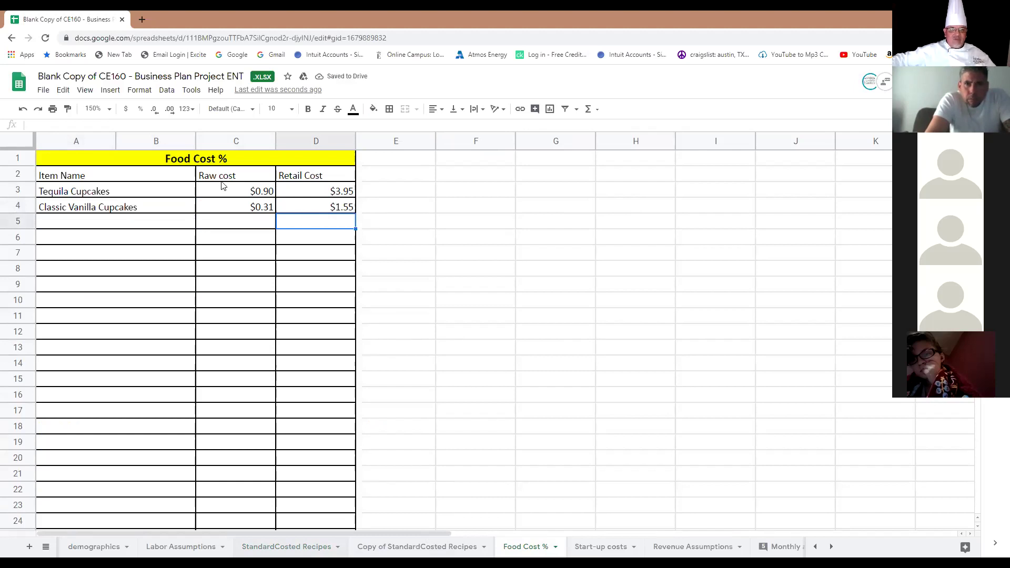
Check the two cupcake entries against the raw cost total in C48 and the retail cost total in D49
left_click(294, 191)
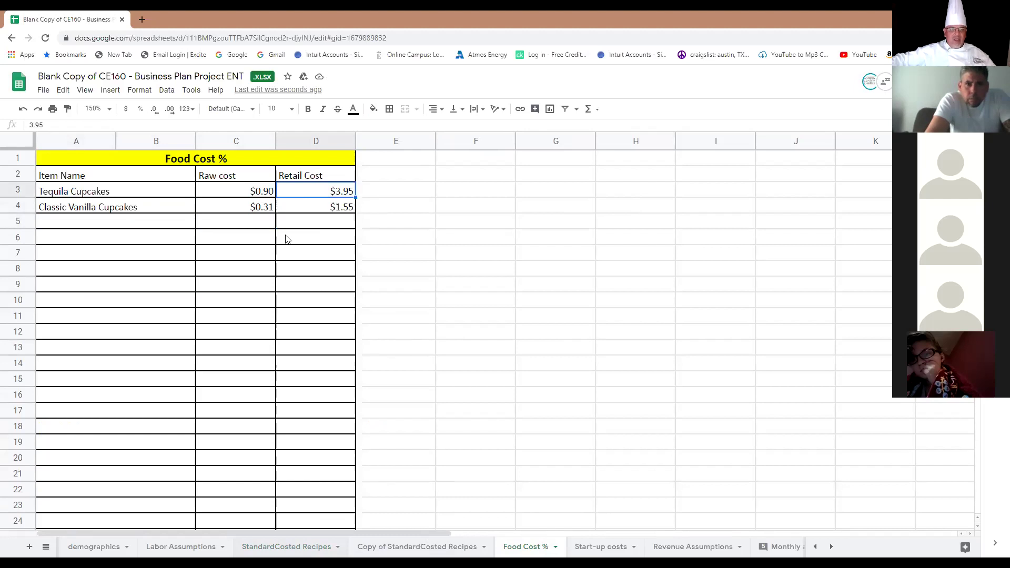
left_click_drag(181, 226, 160, 326)
left_click(237, 226)
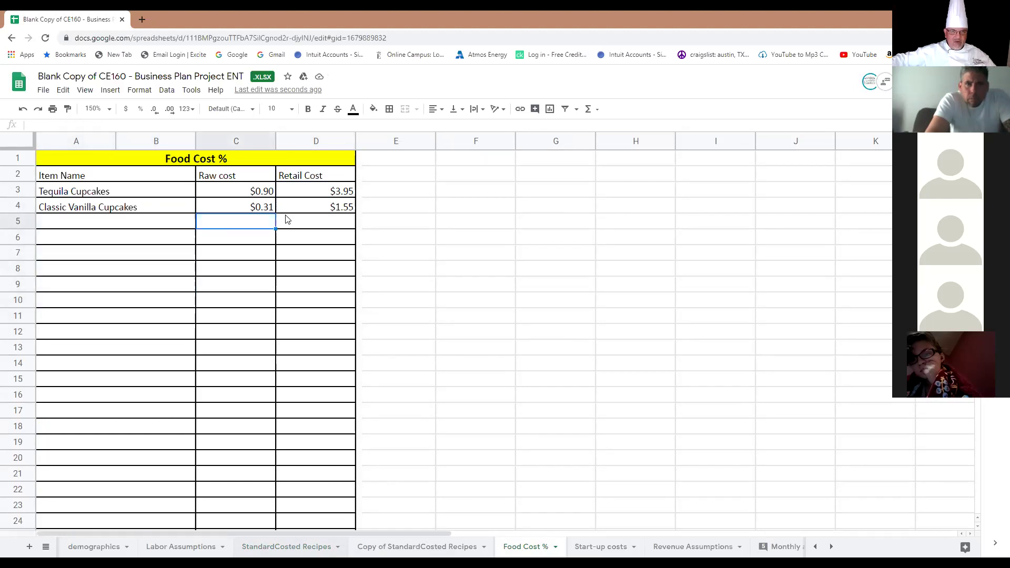
left_click(292, 221)
scroll(289, 221, "down", 12)
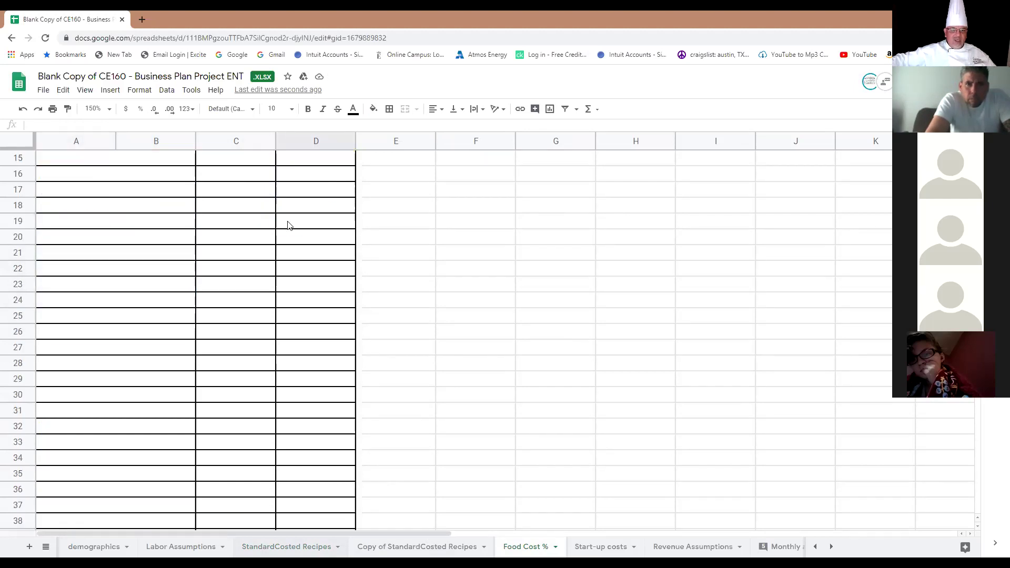
left_click(247, 348)
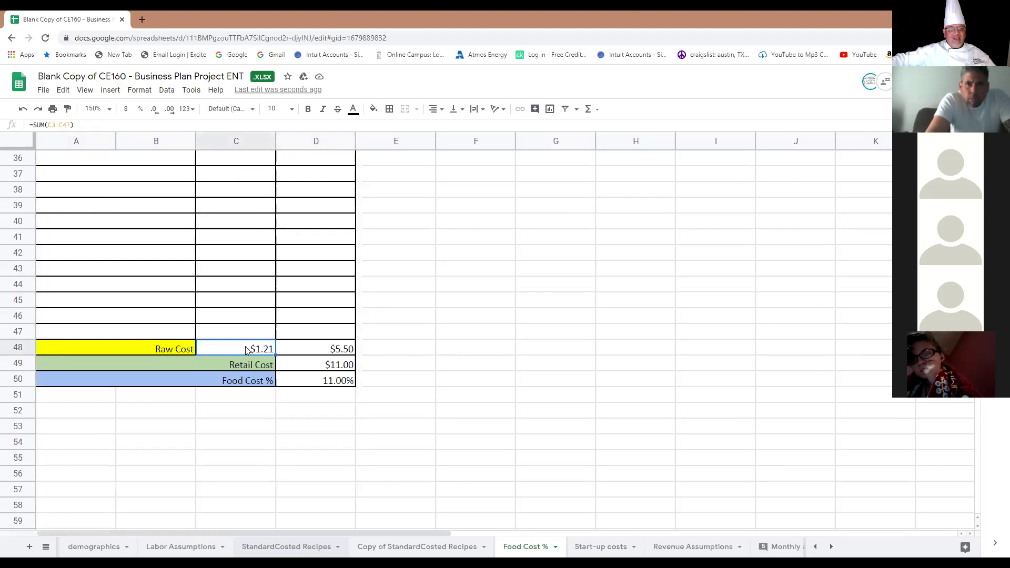
scroll(240, 350, "up", 12)
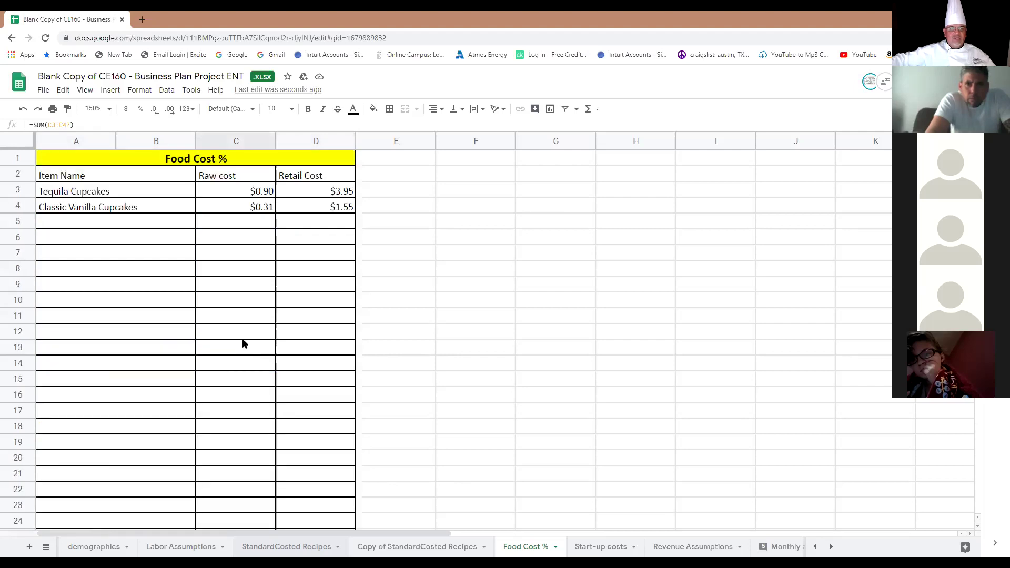
scroll(262, 218, "down", 14)
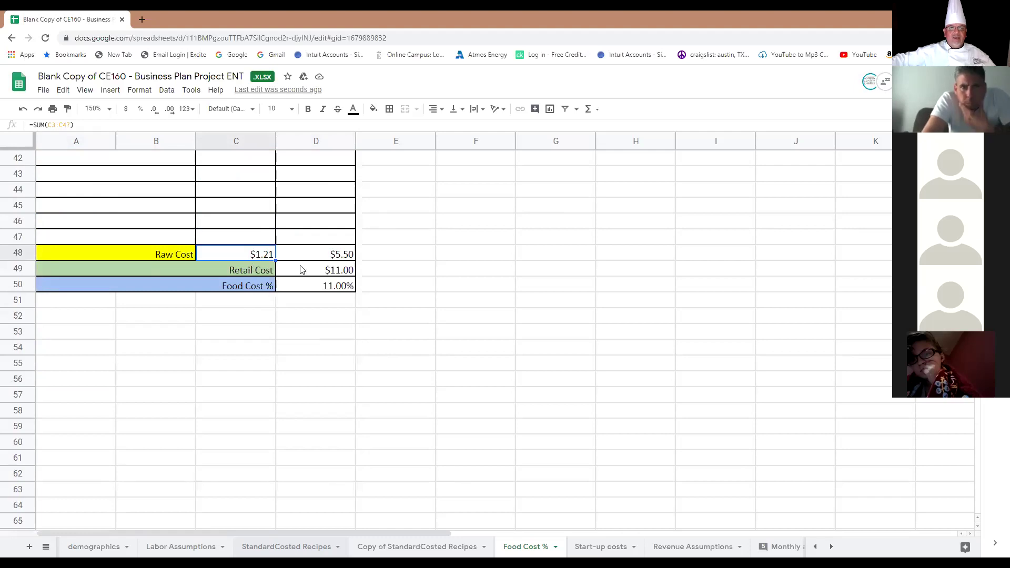
left_click(302, 269)
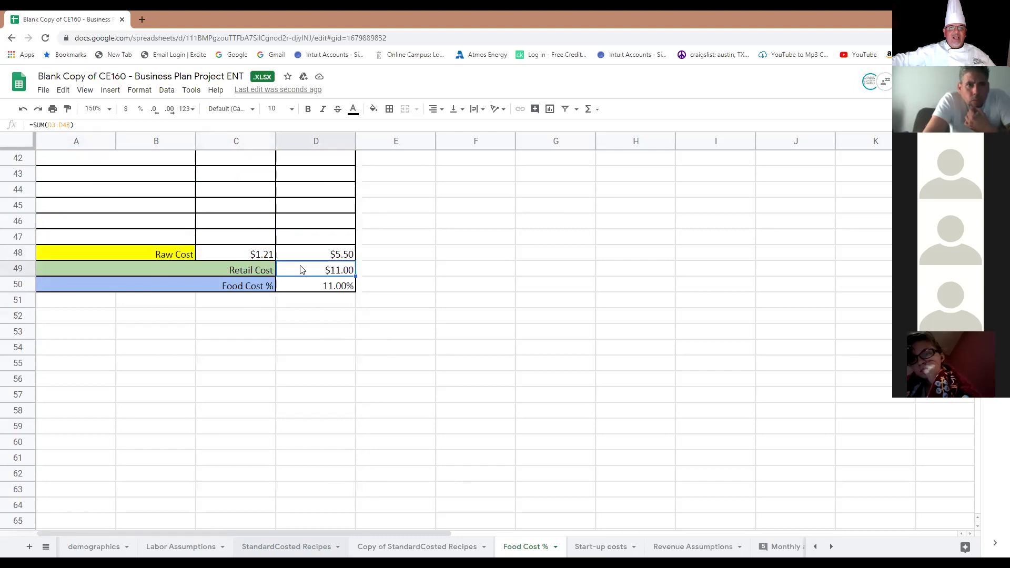
scroll(301, 270, "up", 15)
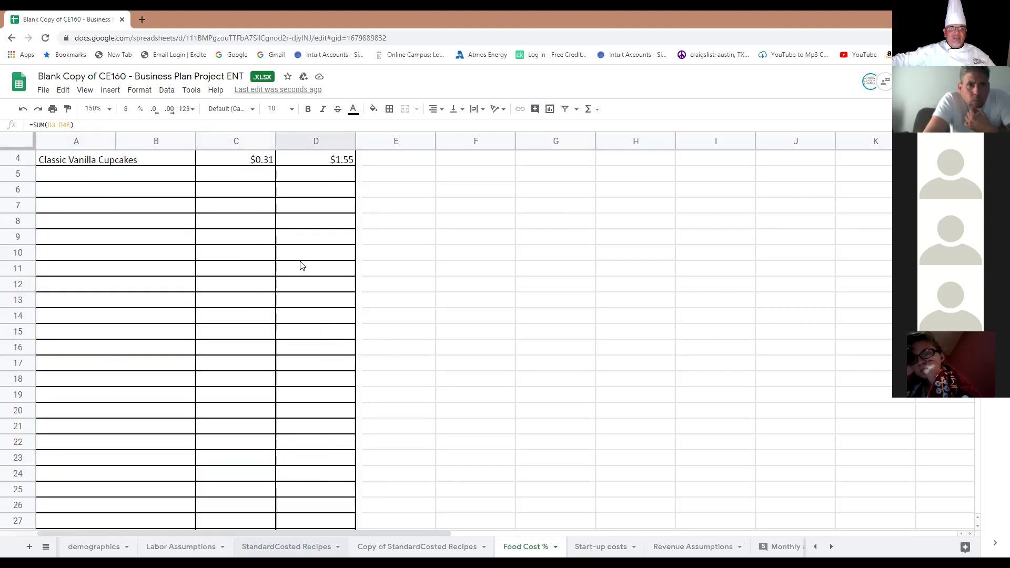
scroll(303, 266, "down", 12)
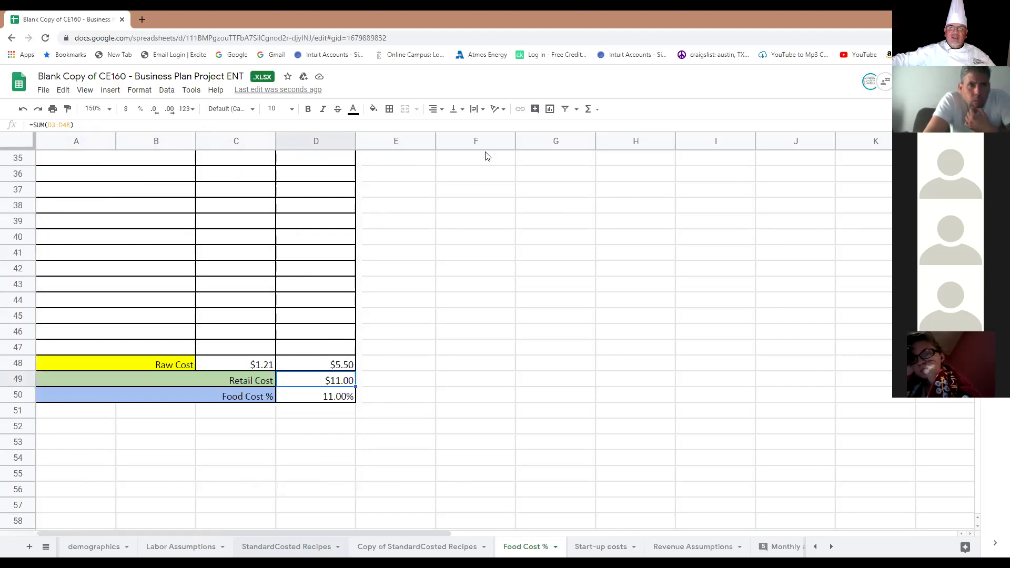
Clear the extra retail SUM formula from cell D48 in the Raw Cost row
left_click(315, 367)
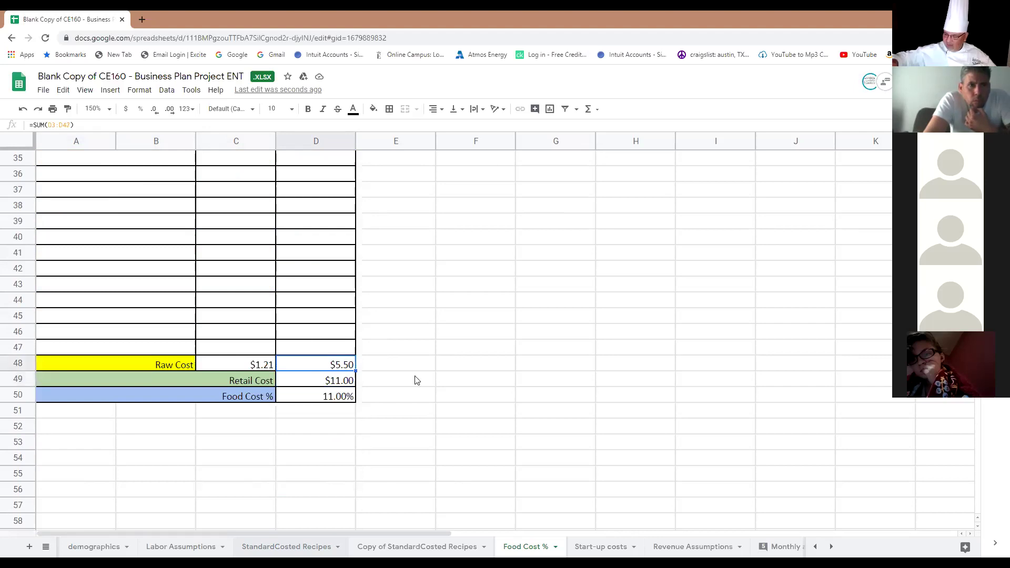
key("Delete")
key("Return")
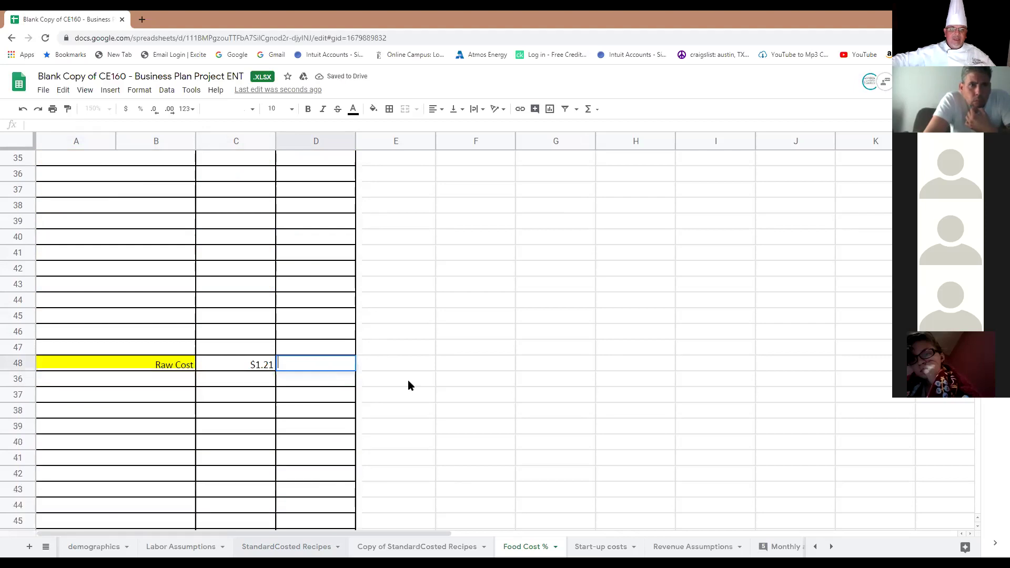
Recheck the retail costs in D3 and D4 against the total in D49 and the food cost percentage in D50
scroll(409, 385, "up", 10)
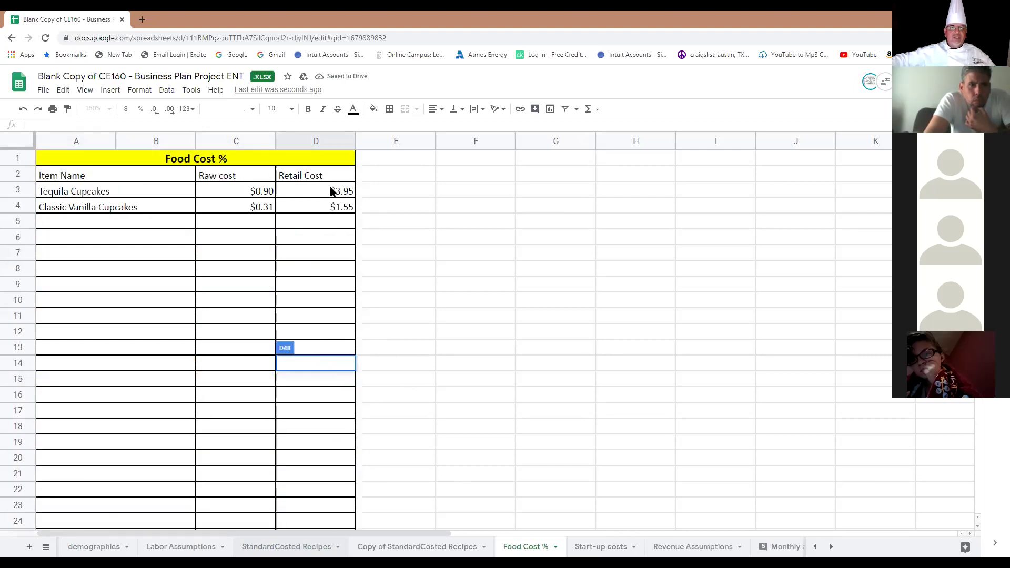
left_click(332, 191)
left_click(321, 208)
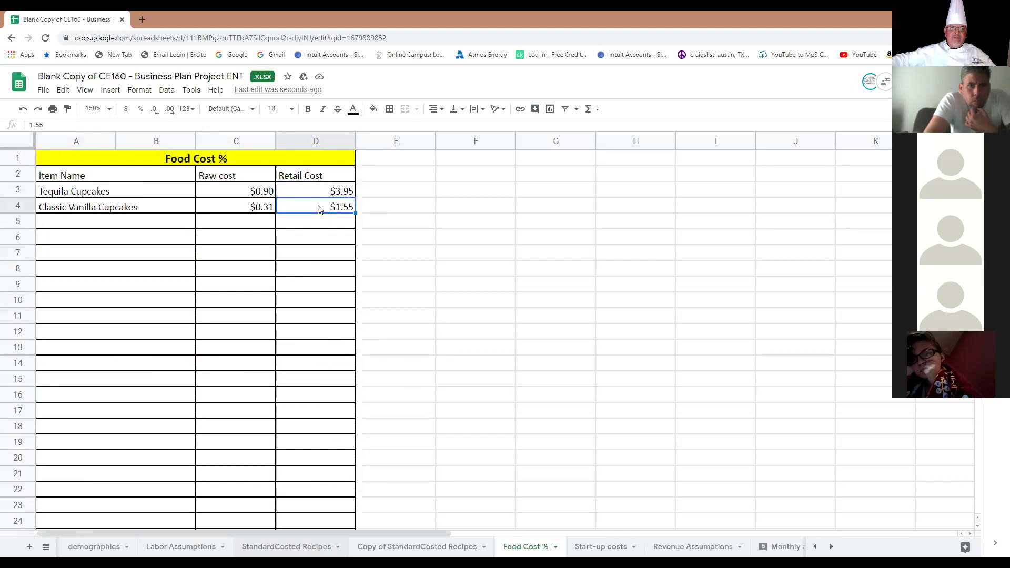
scroll(318, 209, "down", 12)
left_click(323, 255)
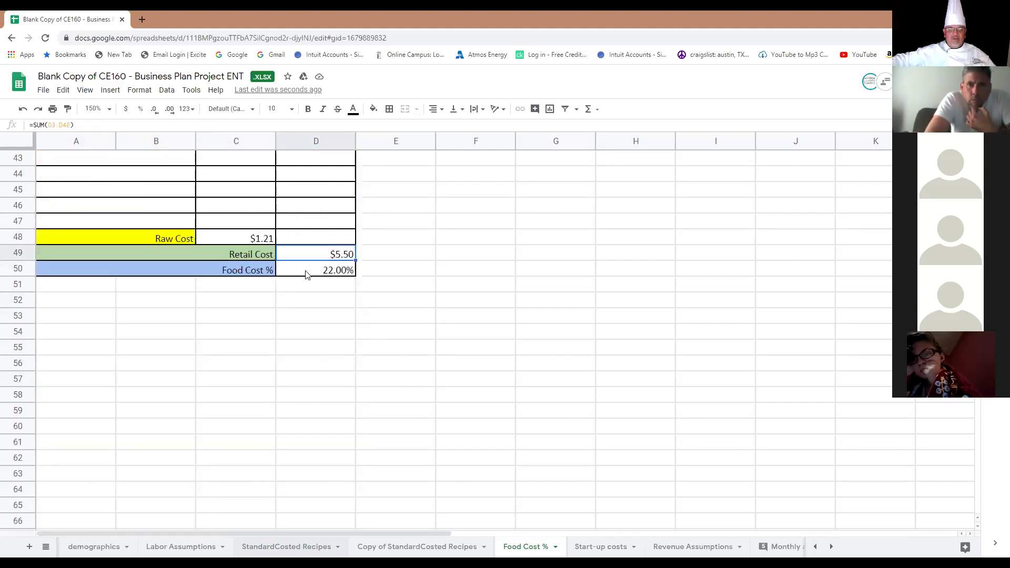
left_click(299, 271)
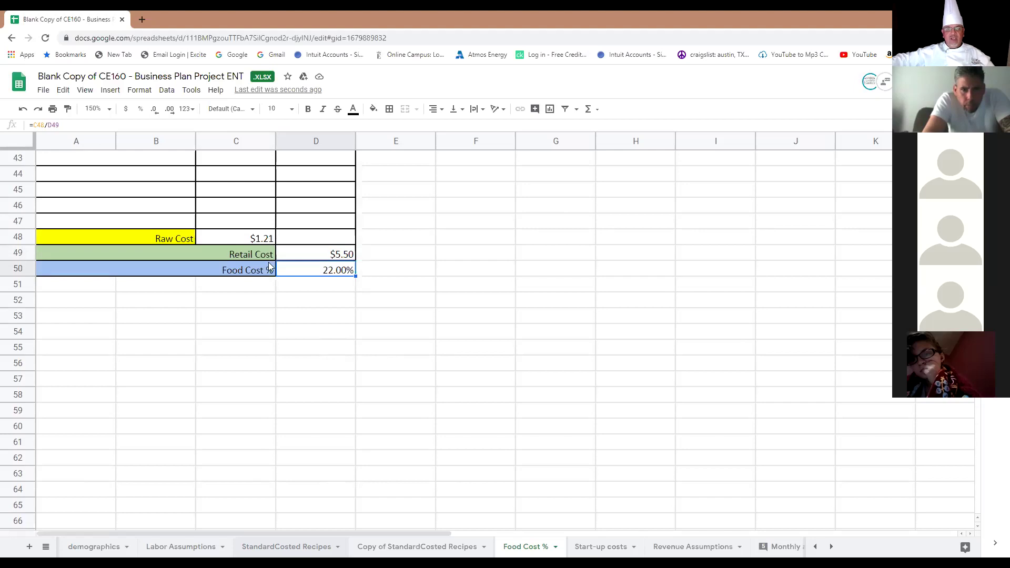
Review the blank cost percentage rows and January's Payroll % in the Monthly and Yearly P & L sheet
left_click(786, 547)
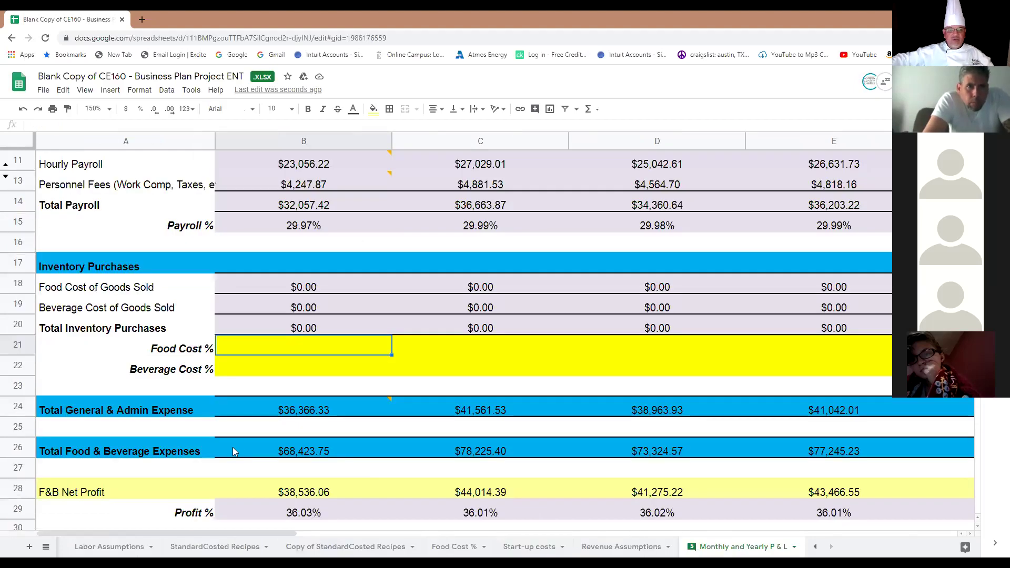
left_click(281, 367)
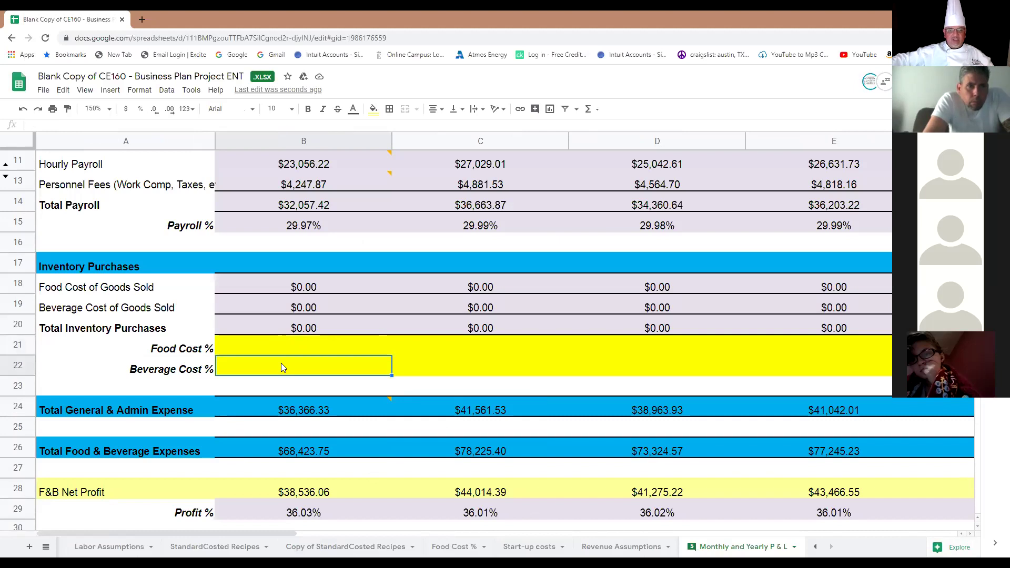
scroll(281, 367, "up", 5)
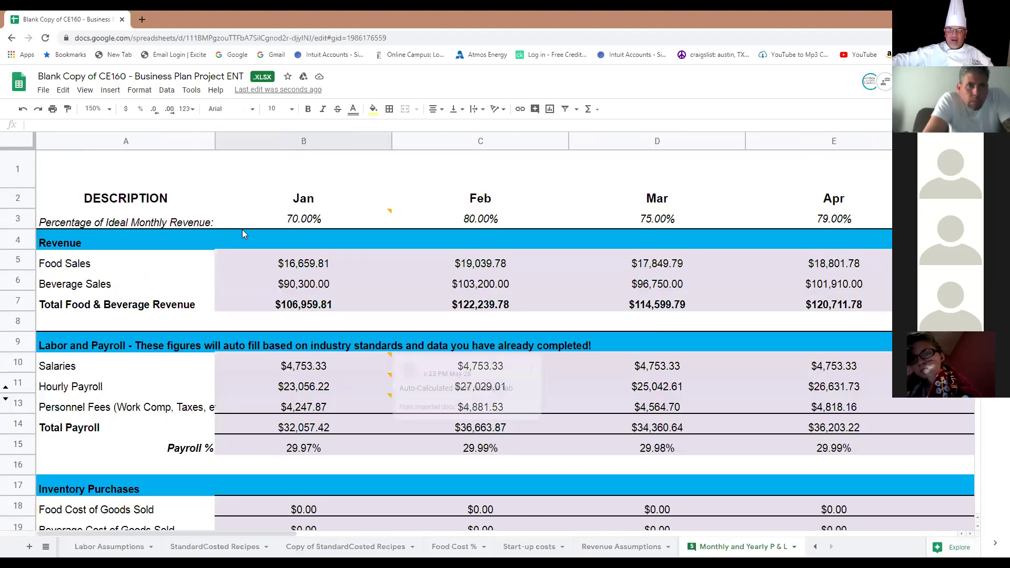
left_click(325, 447)
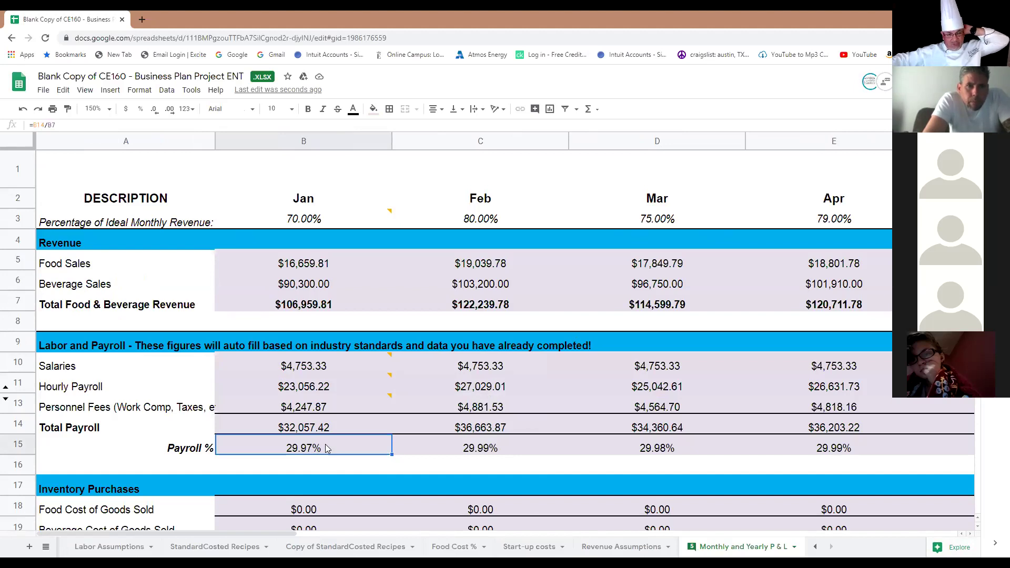
Change the payroll rate in January's Hourly Payroll formula in B11 to 0.24, giving =(((0.24-0.04)*B7) -B10)
left_click(300, 388)
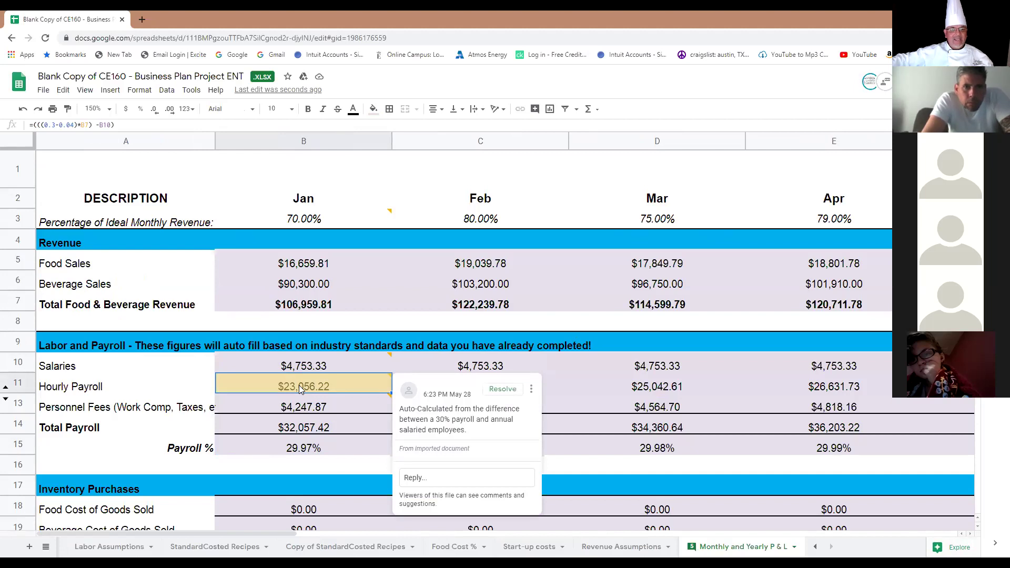
left_click(58, 125)
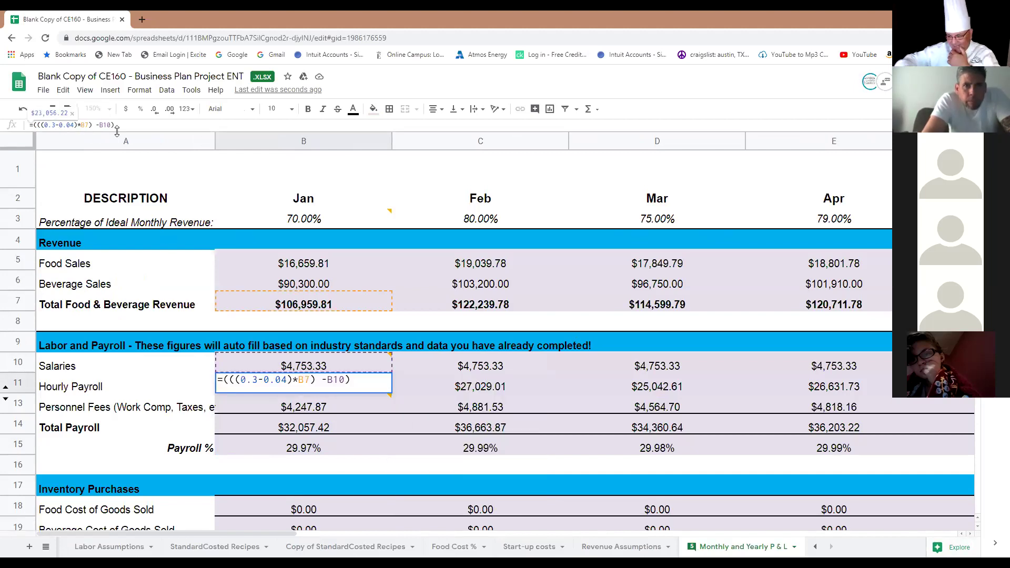
key("BackSpace")
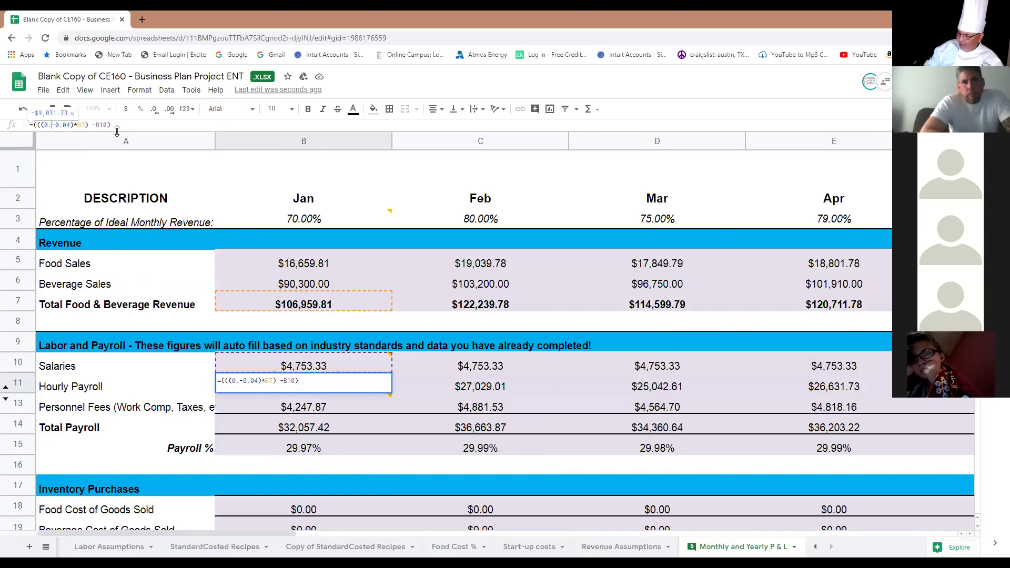
type("24")
key("Return")
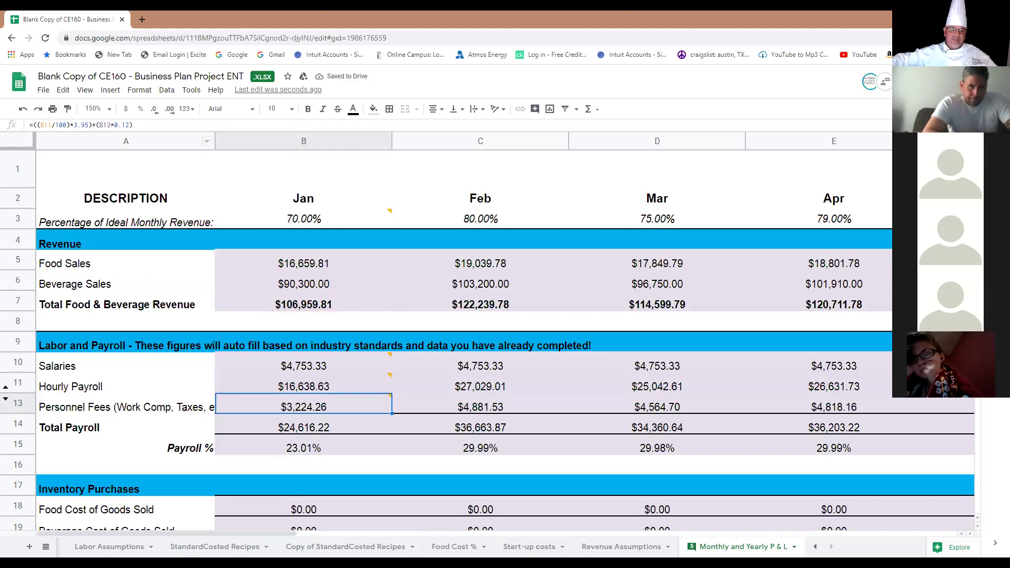
left_click(354, 374)
Enter 25% as January's Food Cost % in B21 and 18% as its Beverage Cost % in B22, and check the Profit %
scroll(353, 371, "down", 8)
scroll(353, 369, "up", 4)
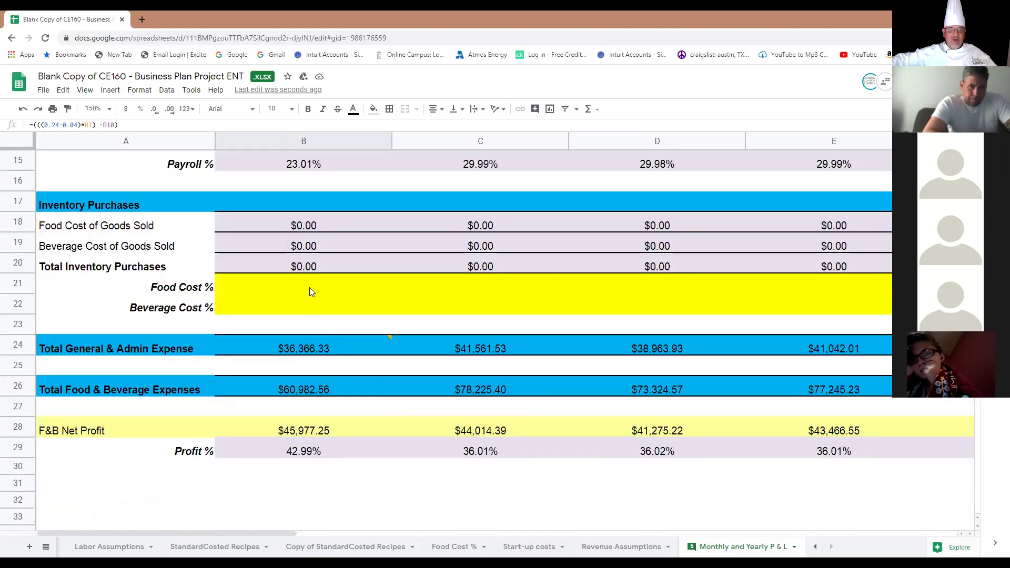
left_click(309, 287)
type("2")
key("Return")
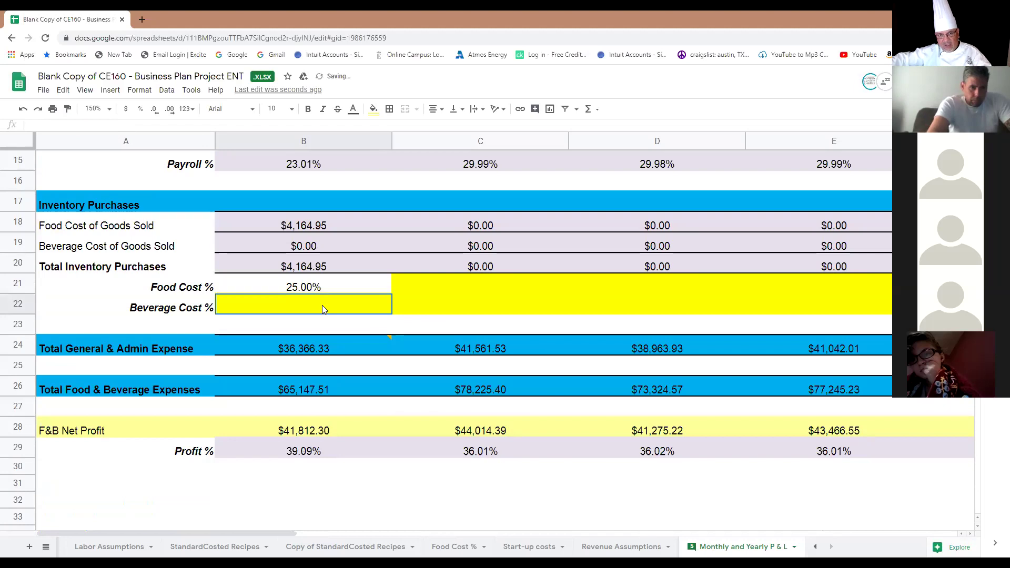
type("18")
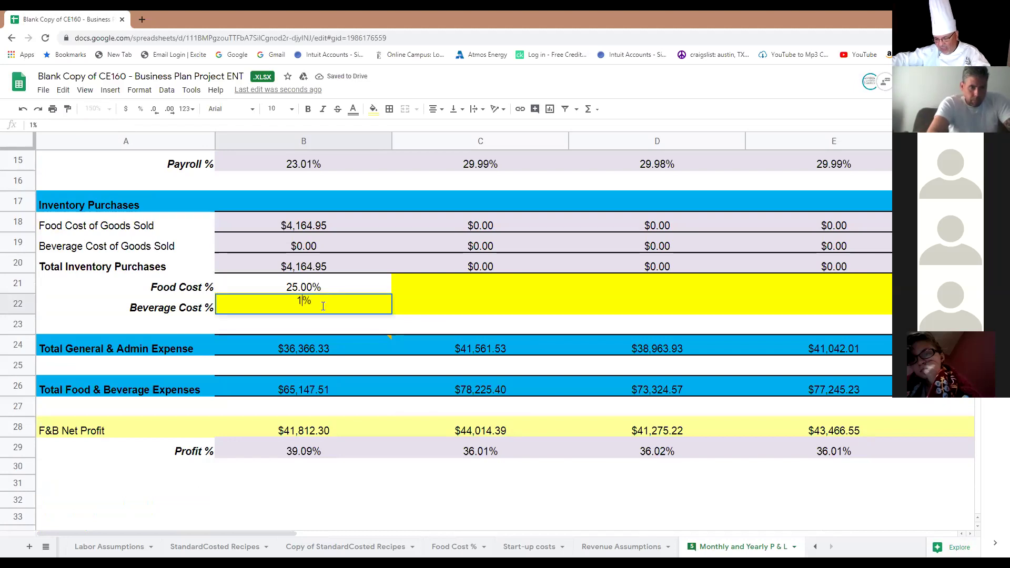
key("Return")
left_click(303, 452)
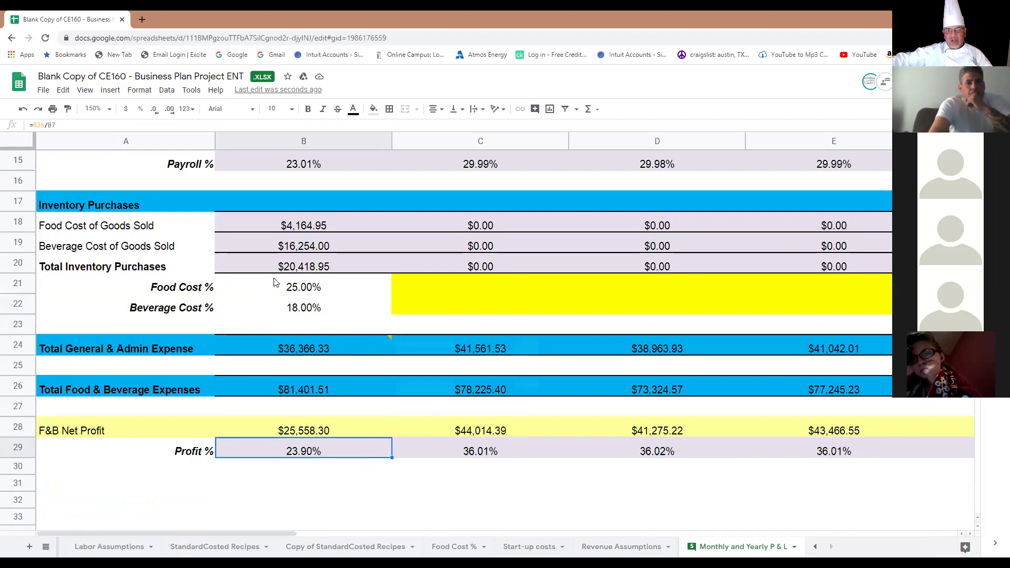
Set January's Food Cost % in B21 and Beverage Cost % in B22 to 0%
left_click_drag(277, 284, 274, 303)
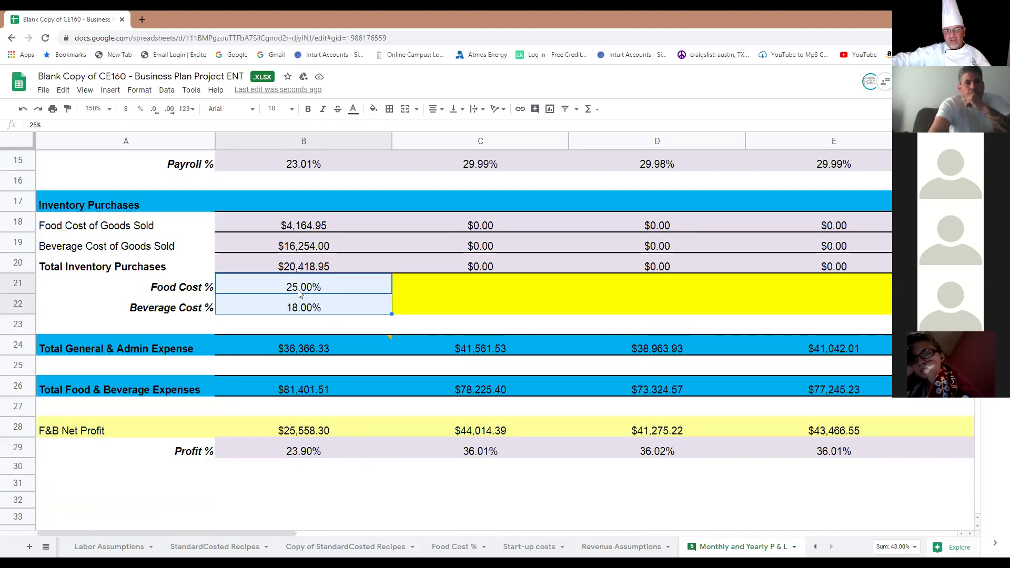
left_click(302, 287)
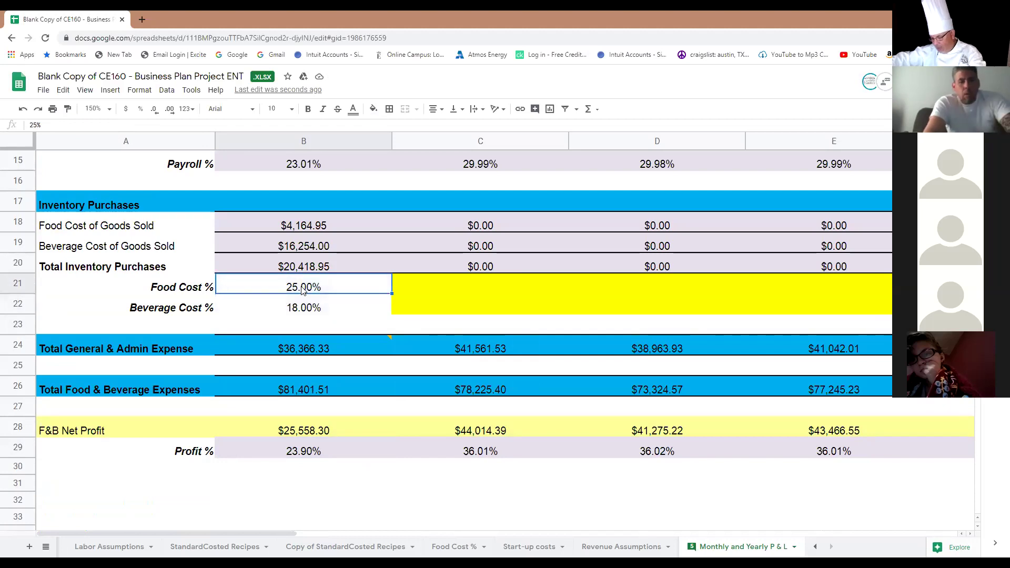
type("0")
key("Return")
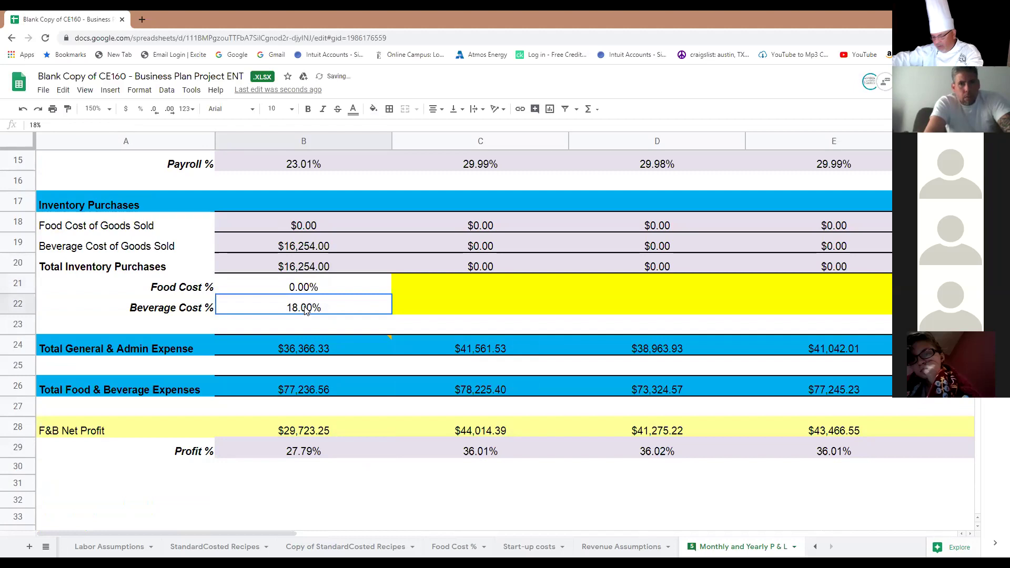
type("0")
key("Return")
scroll(297, 365, "up", 5)
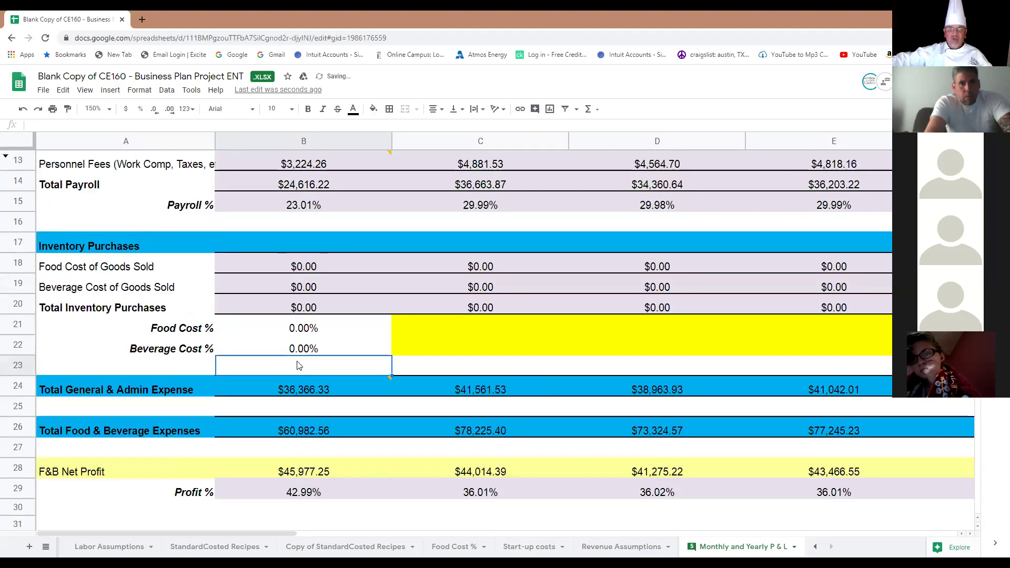
Return to the Food Cost % sheet and review the cupcake entries in its first rows
left_click(447, 547)
scroll(203, 288, "up", 10)
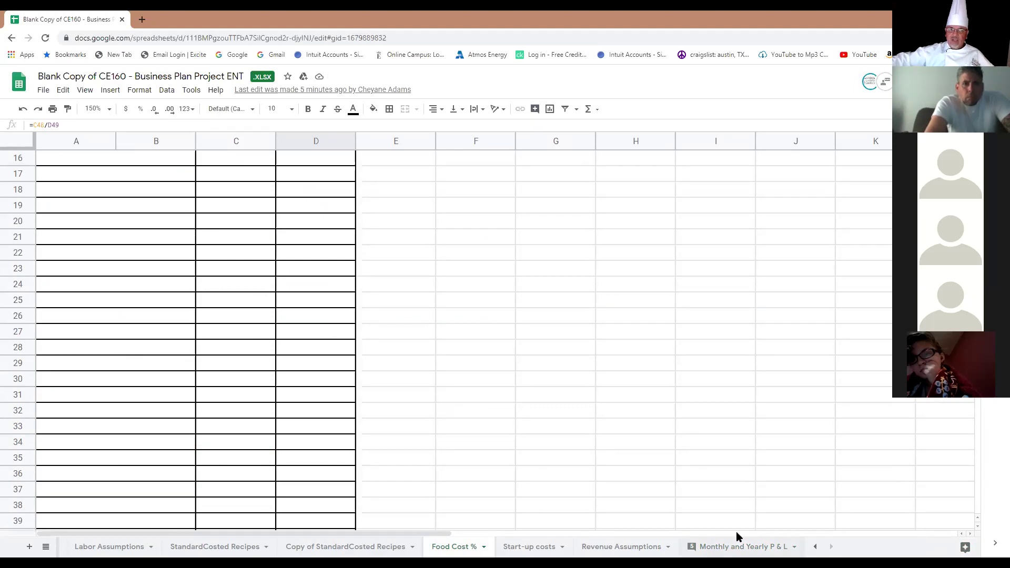
scroll(736, 531, "up", 5)
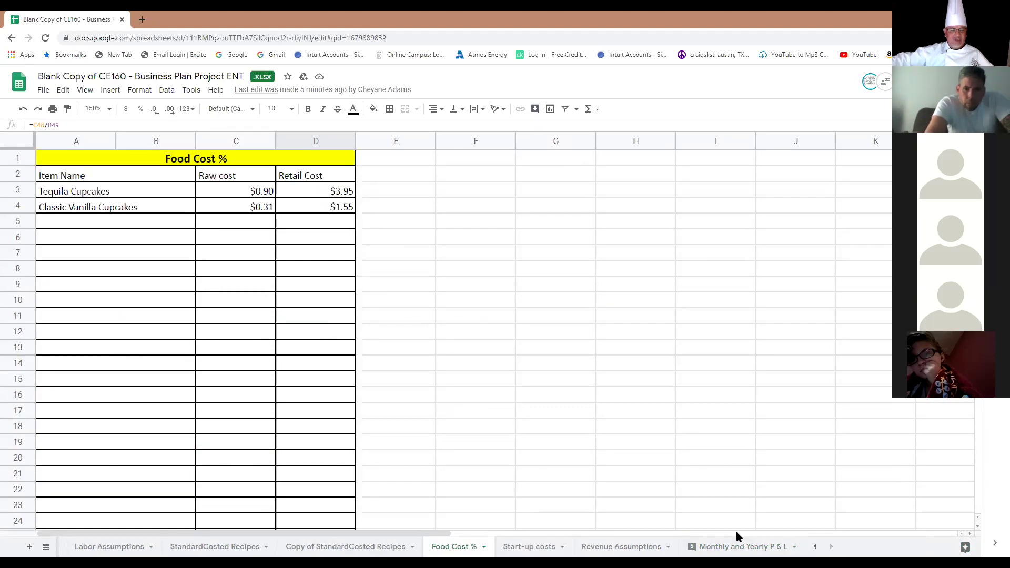
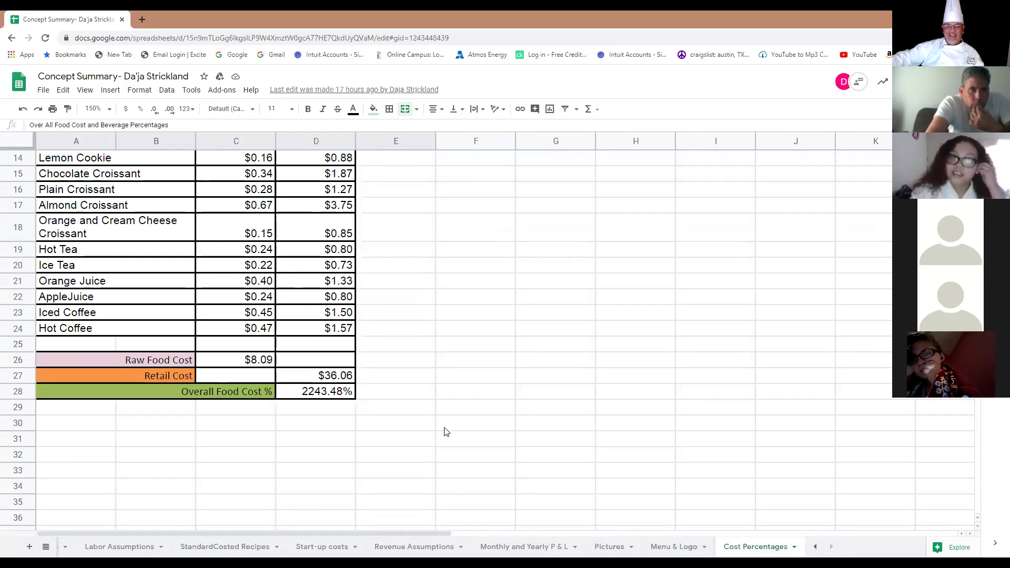
Replace the Raw Food Cost formula in C26 of the Concept Summary's Cost Percentages sheet with =SUM(C3:C25)
scroll(443, 428, "up", 2)
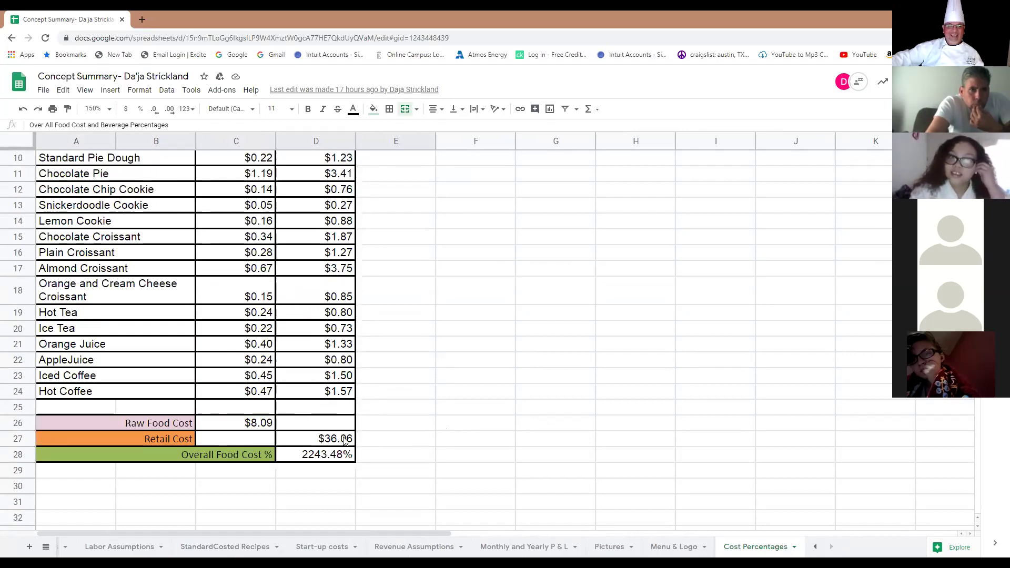
left_click(248, 426)
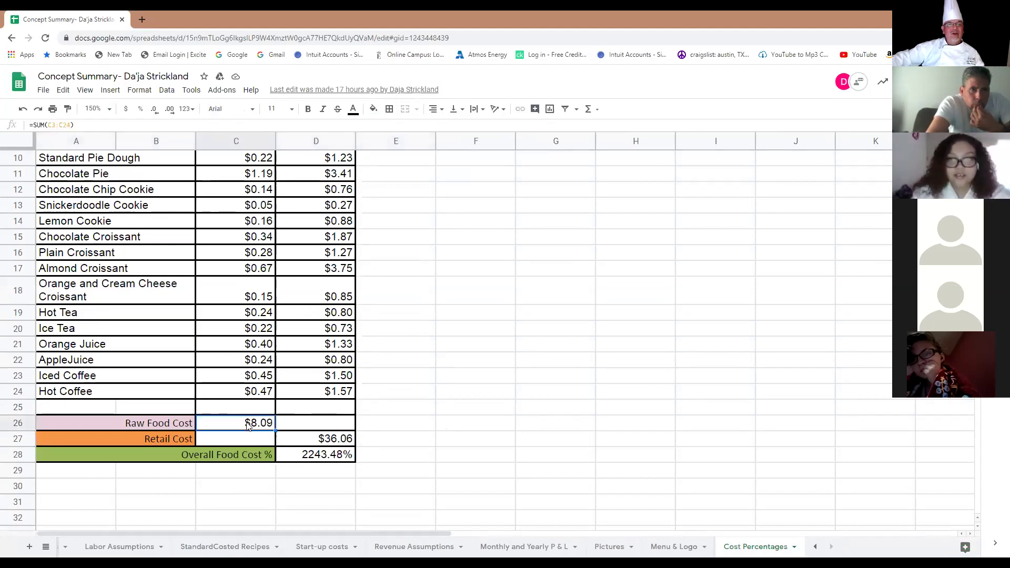
left_click(589, 109)
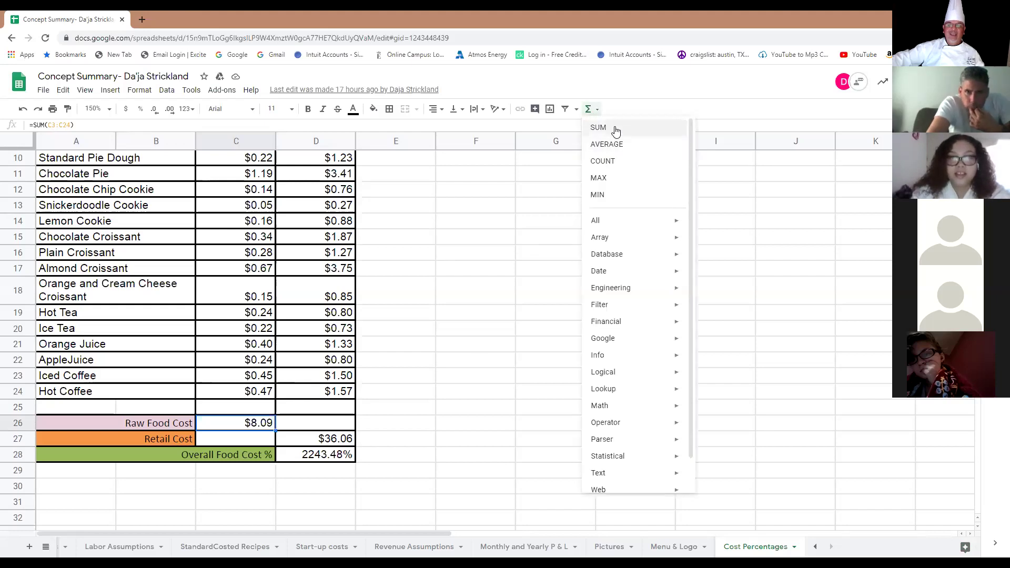
key("Return")
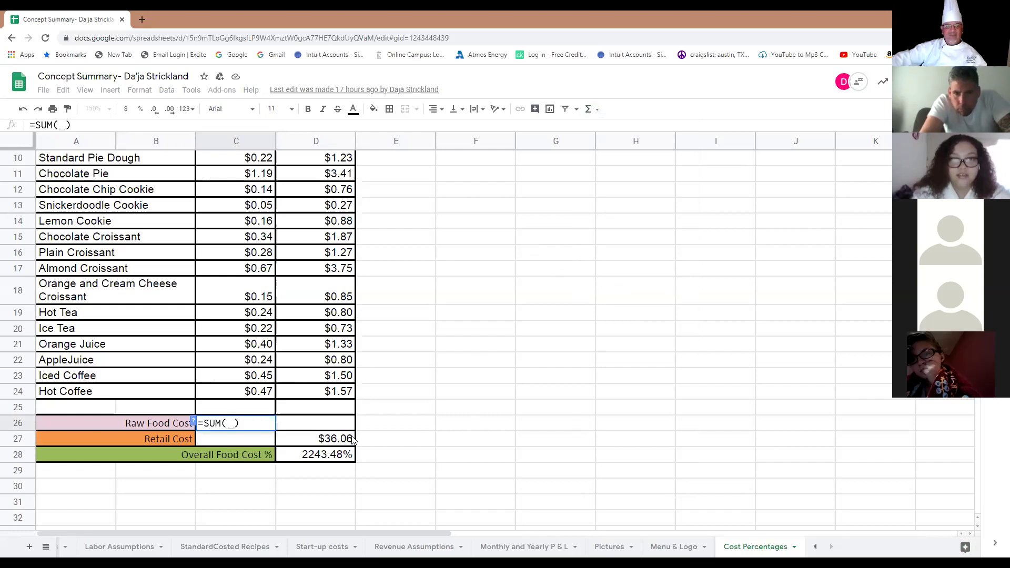
left_click_drag(264, 407, 267, 392)
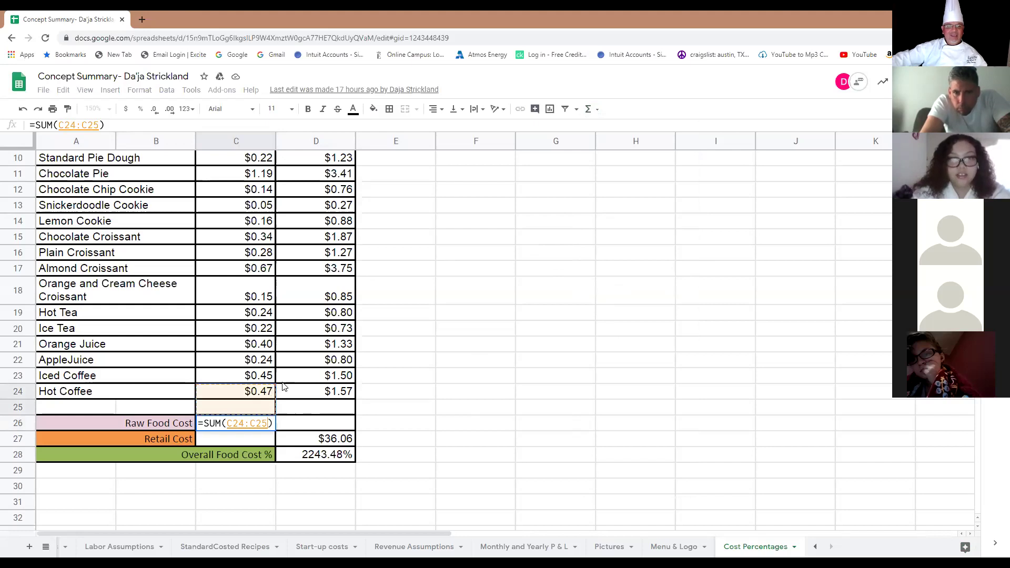
left_click(255, 407)
left_click_drag(255, 407, 243, 190)
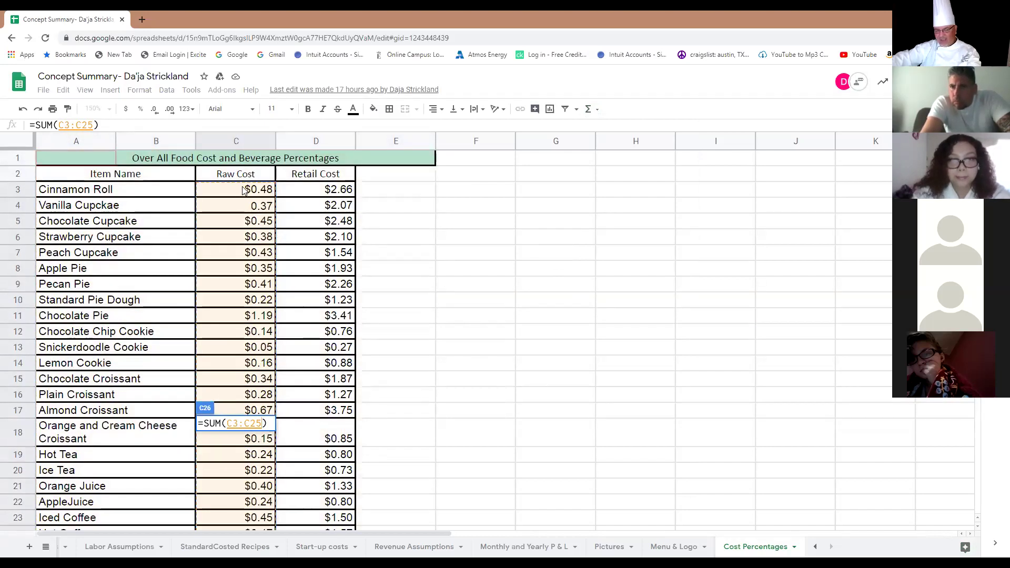
key("Return")
Replace the Retail Cost formula in D27 with =SUM(D3:D25)
scroll(208, 447, "down", 2)
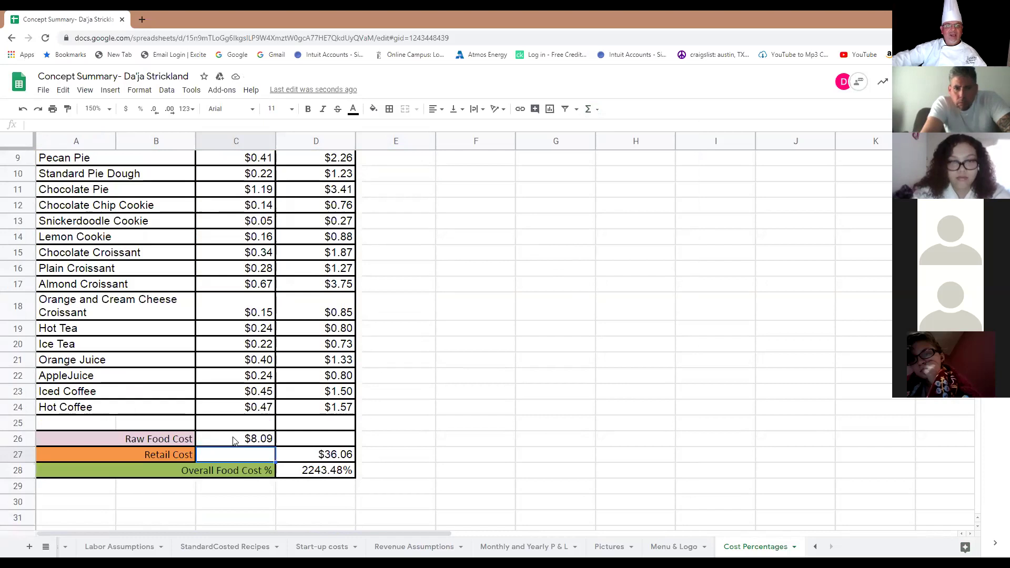
scroll(234, 441, "up", 4)
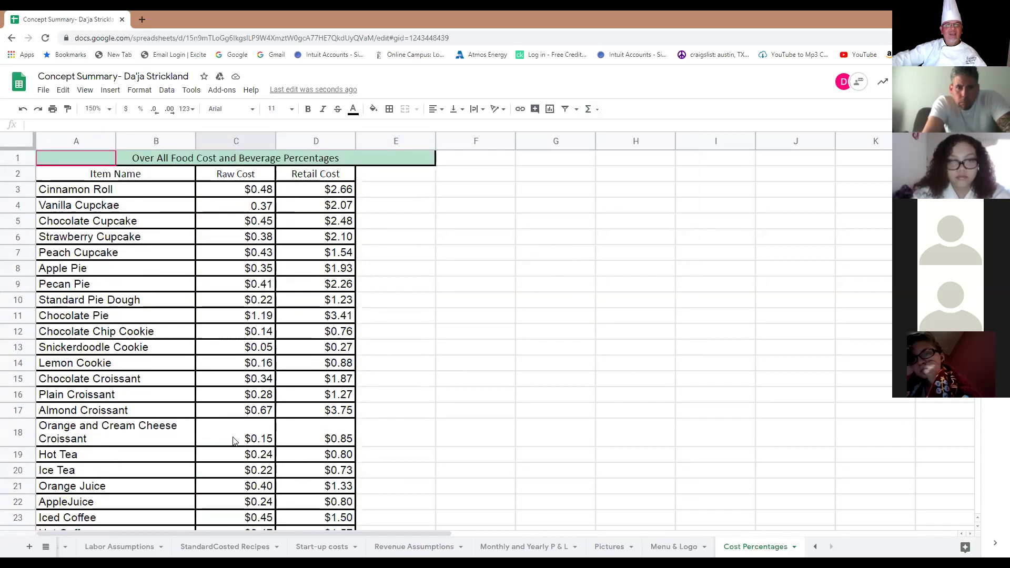
scroll(235, 441, "down", 3)
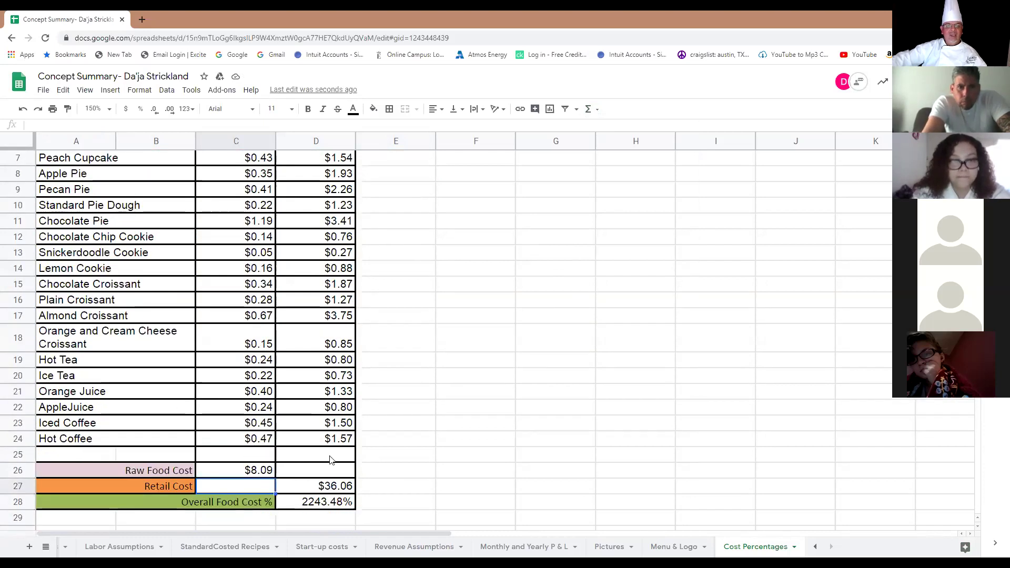
left_click(322, 490)
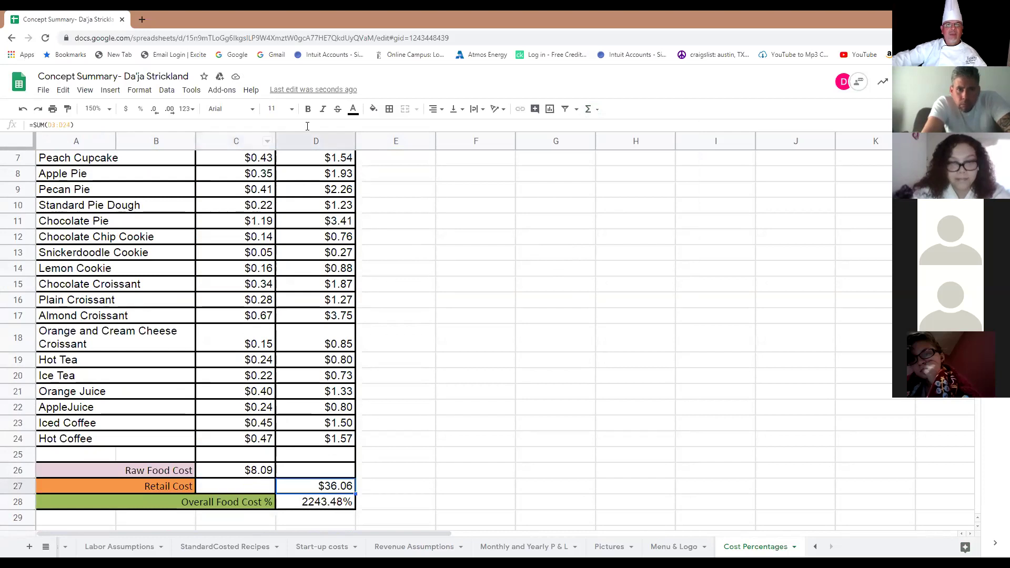
left_click(587, 109)
left_click(620, 128)
left_click_drag(316, 455, 334, 193)
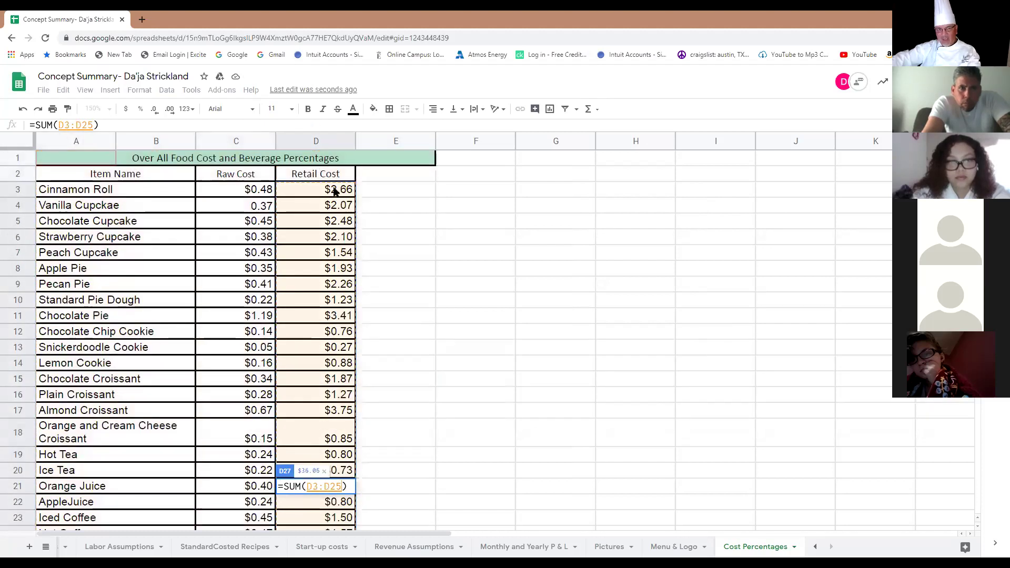
key("Return")
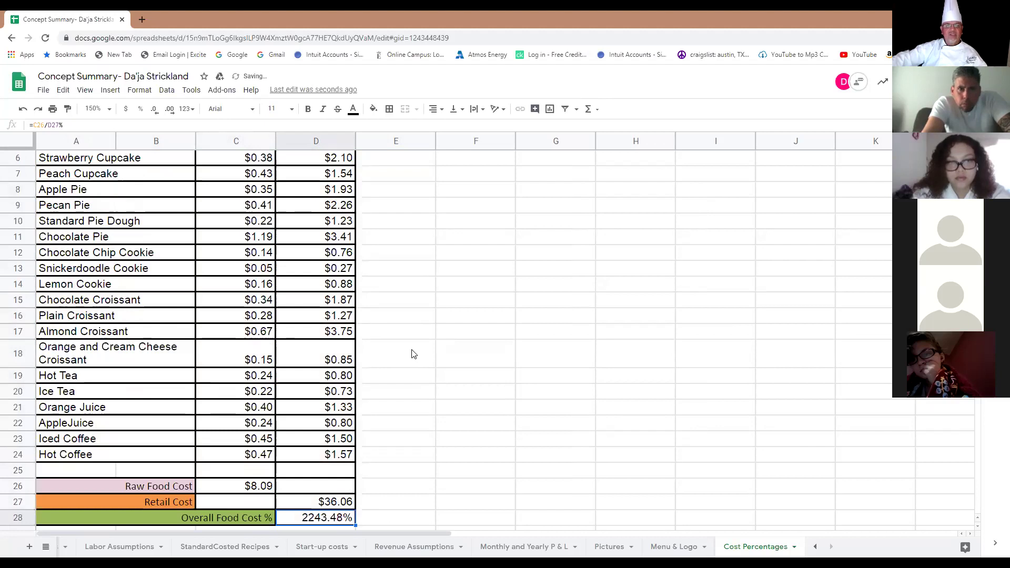
Replace the Overall Food Cost % formula in D28 with =C28/D27
scroll(410, 353, "up", 3)
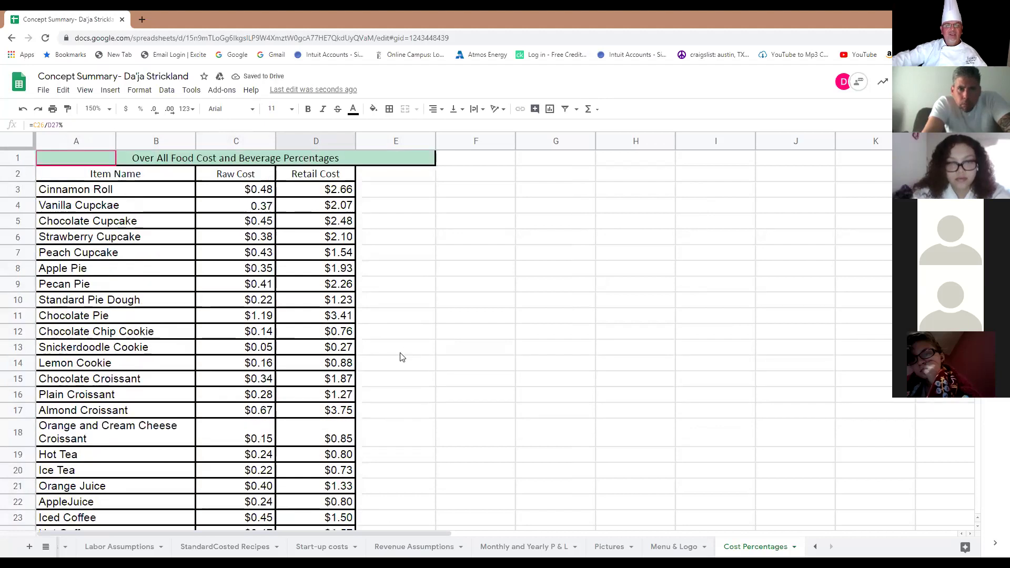
scroll(405, 355, "down", 4)
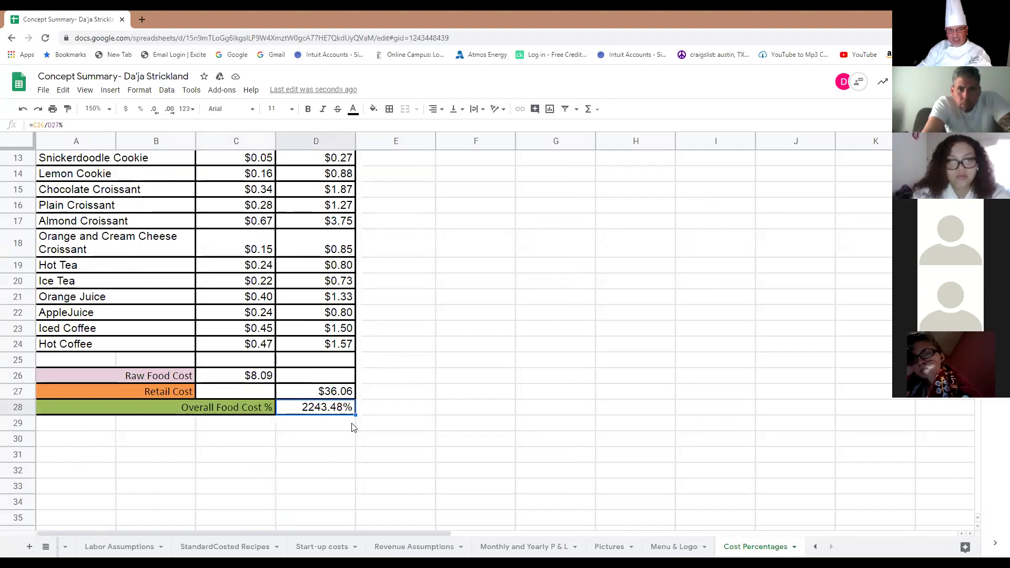
type("=")
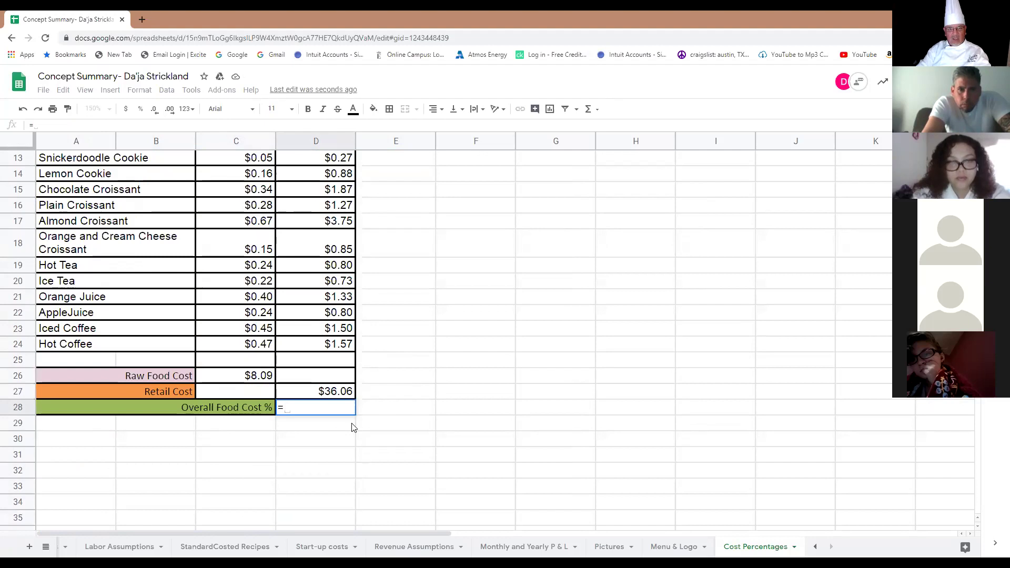
type("c28")
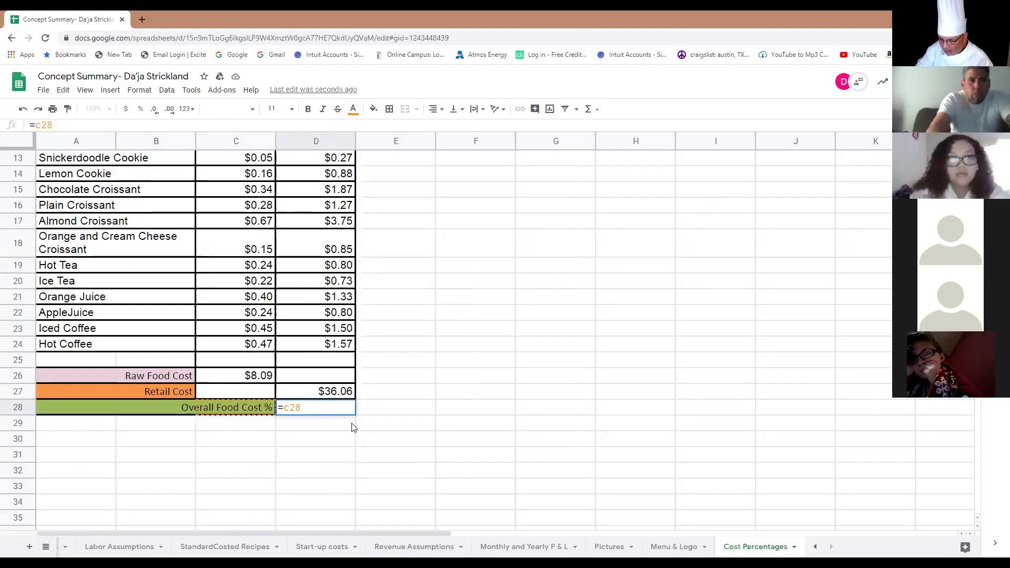
type("/")
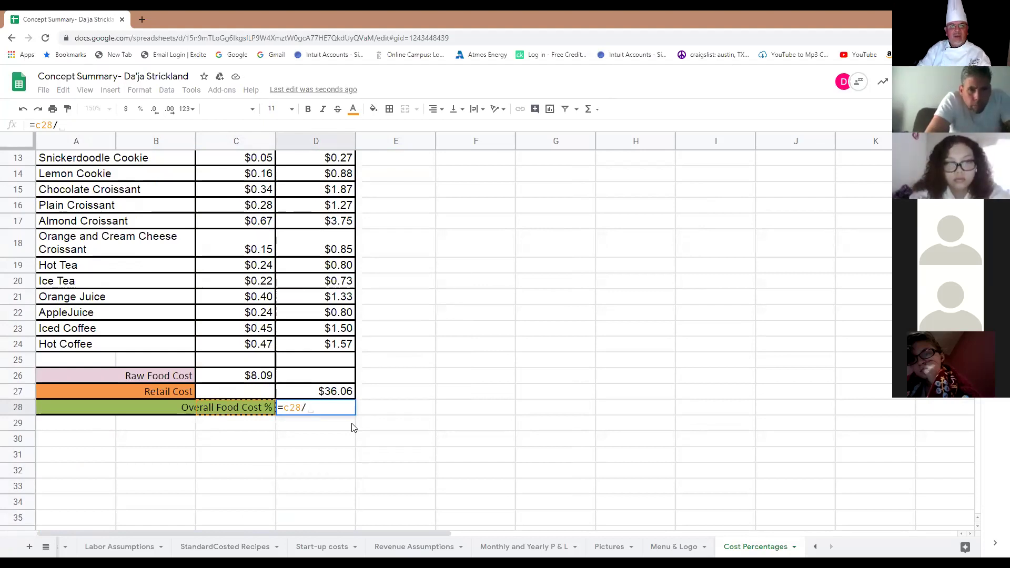
type("d27")
key("Return")
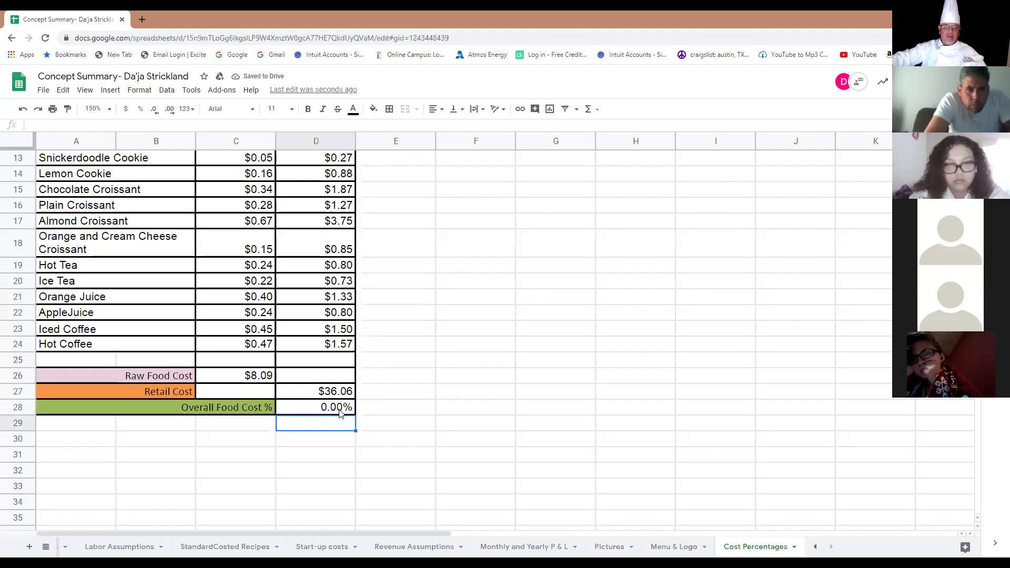
left_click(339, 413)
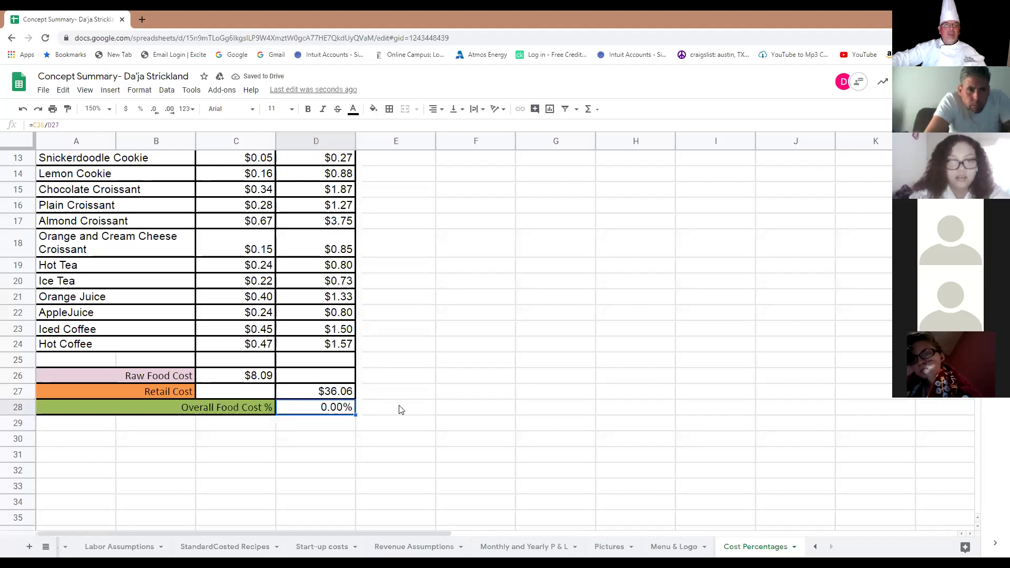
Review the first Raw Cost entries, then examine the Vanilla Cupcake costing sheet in StandardCosted Recipes
scroll(401, 429, "up", 3)
scroll(400, 429, "up", 2)
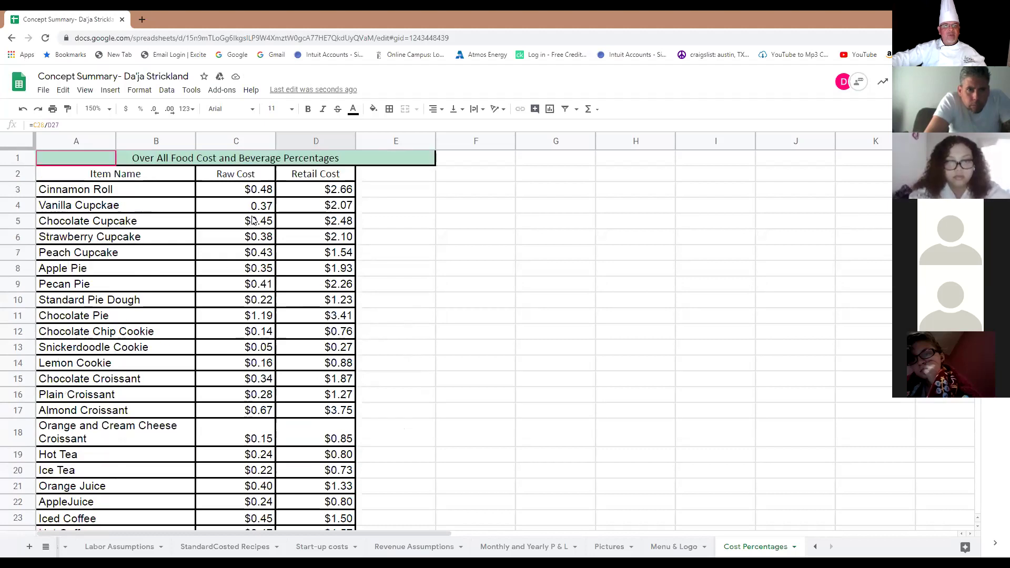
left_click_drag(247, 200, 246, 238)
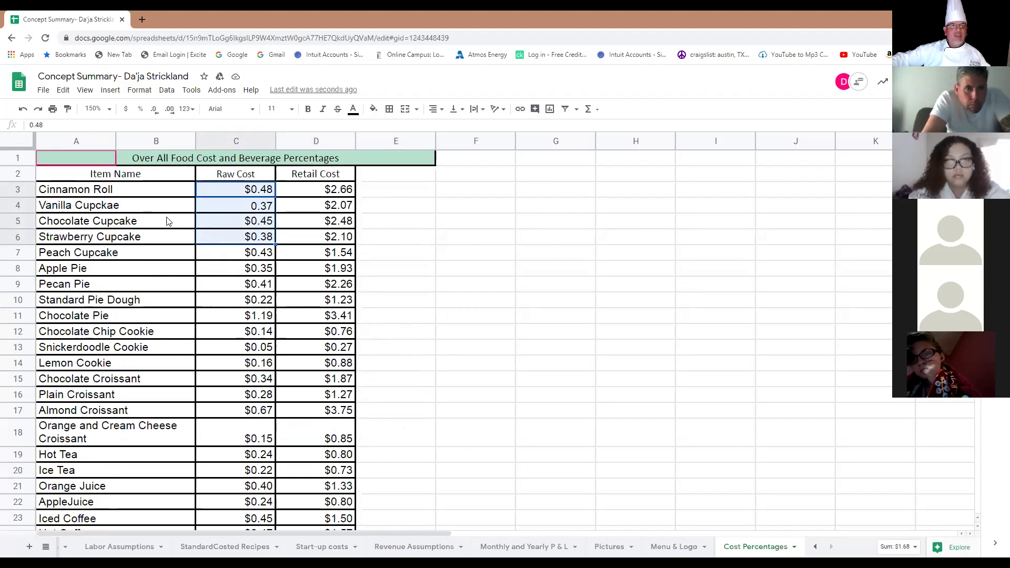
left_click(218, 209)
left_click(237, 550)
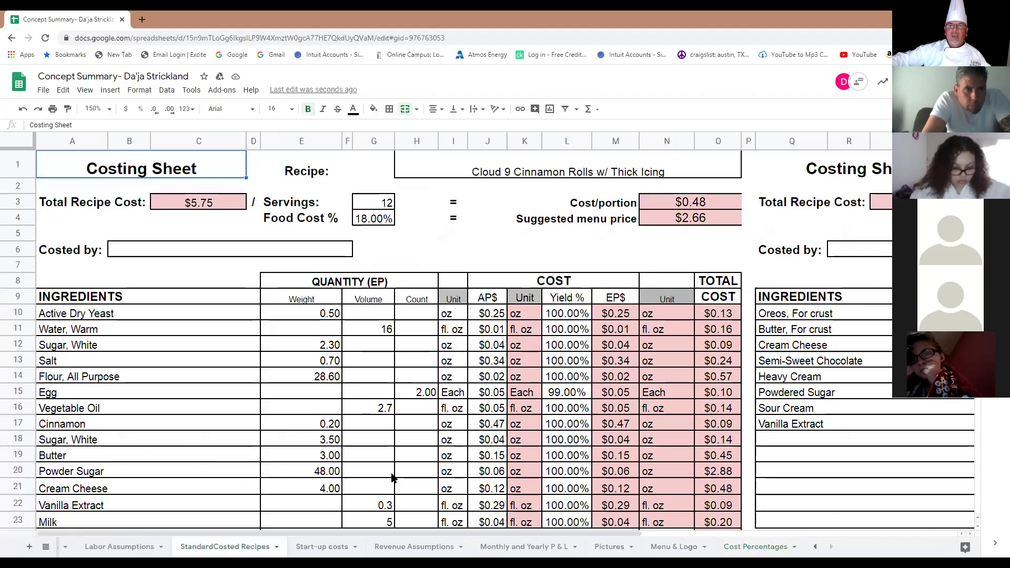
scroll(390, 477, "down", 3)
scroll(391, 475, "down", 5)
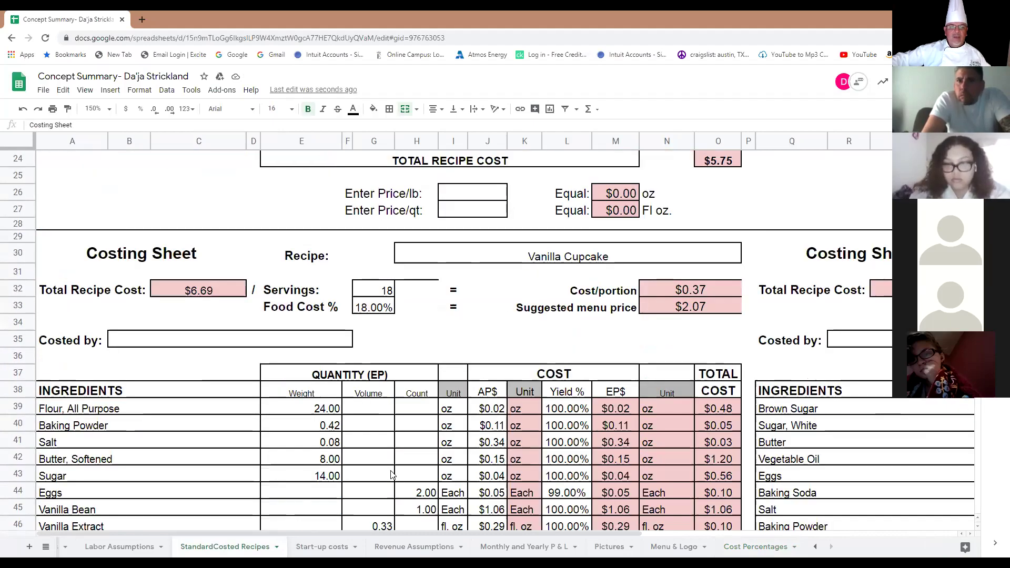
scroll(391, 474, "down", 2)
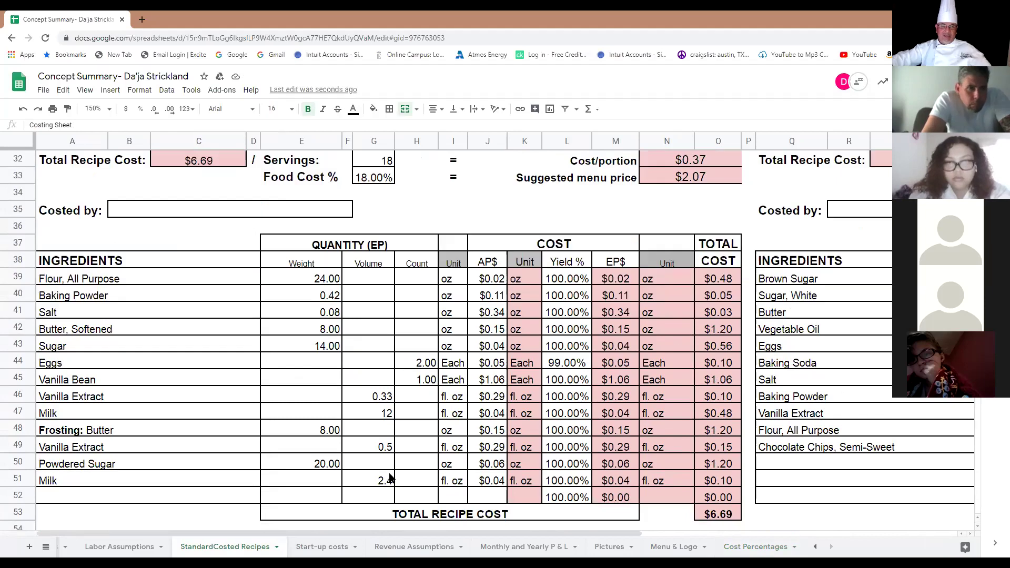
scroll(390, 477, "up", 3)
scroll(390, 477, "down", 3)
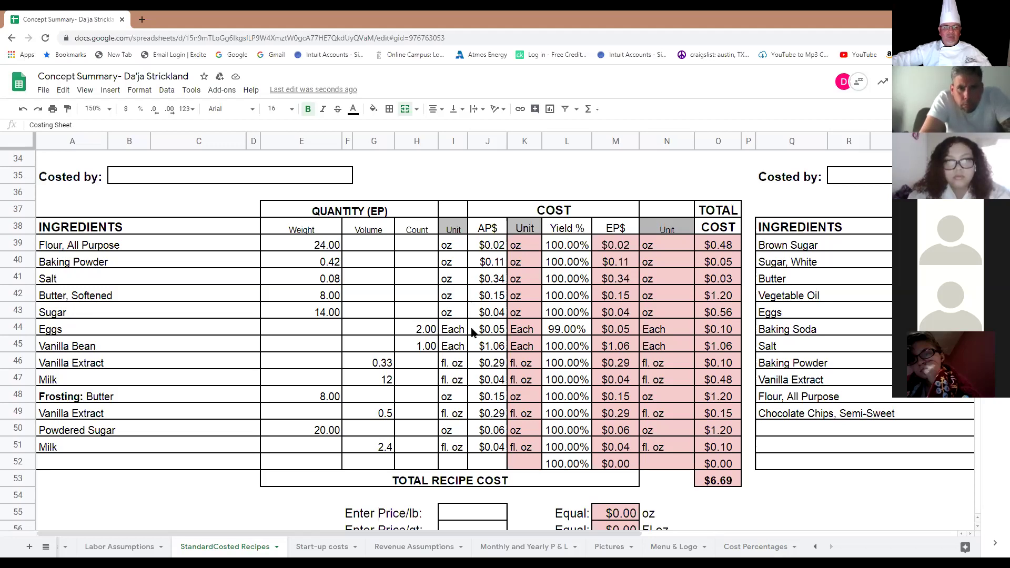
Set the AP$ of Eggs in the Vanilla Cupcake costing sheet to 0.28 and check the recipe's cost per portion
left_click(487, 331)
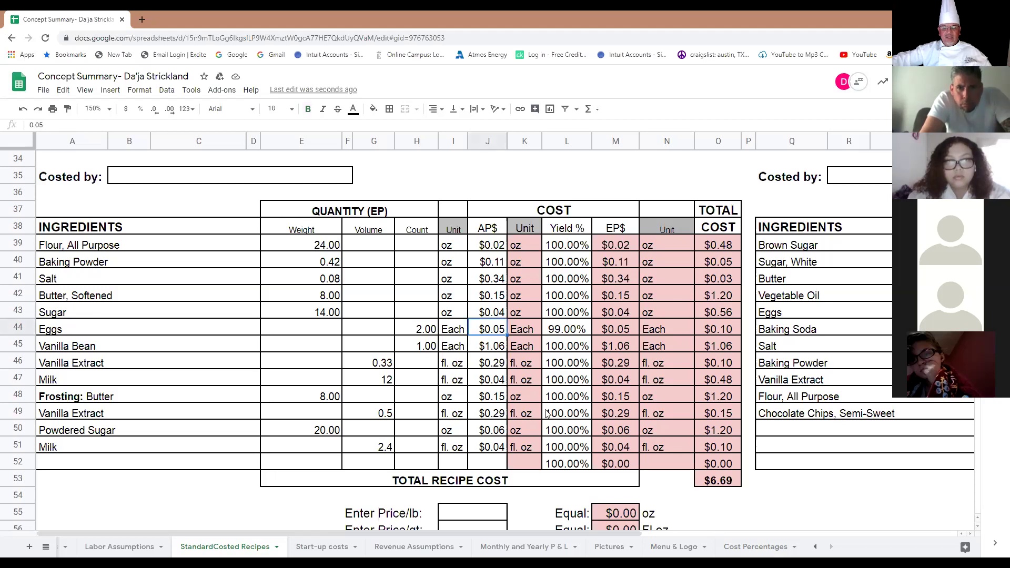
type(".28")
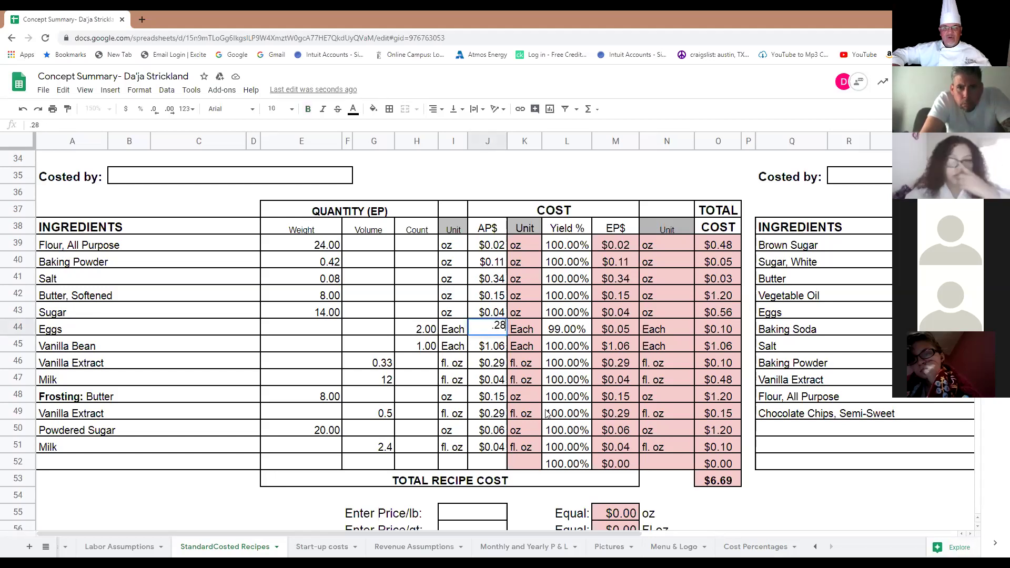
key("Return")
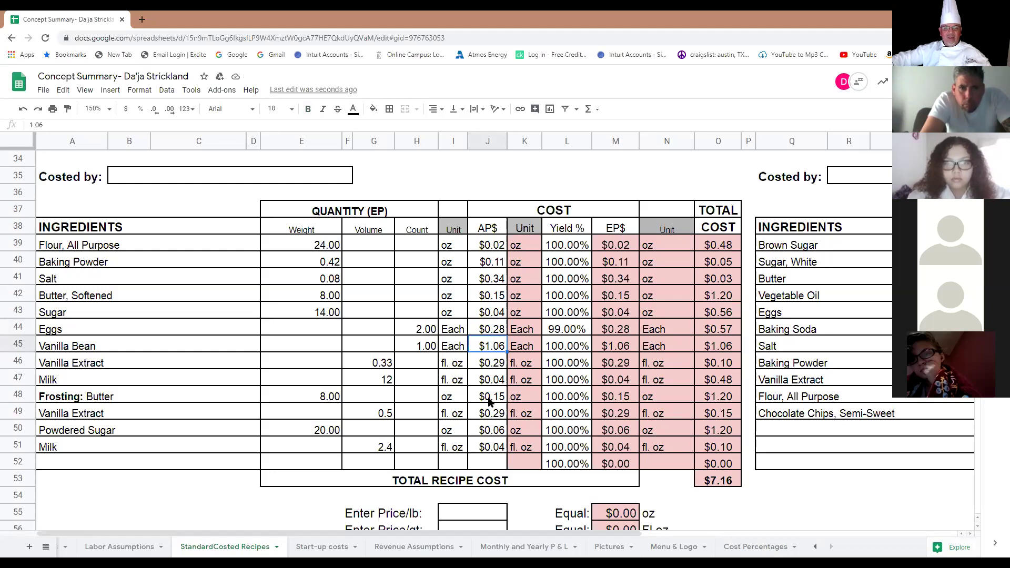
left_click(492, 379)
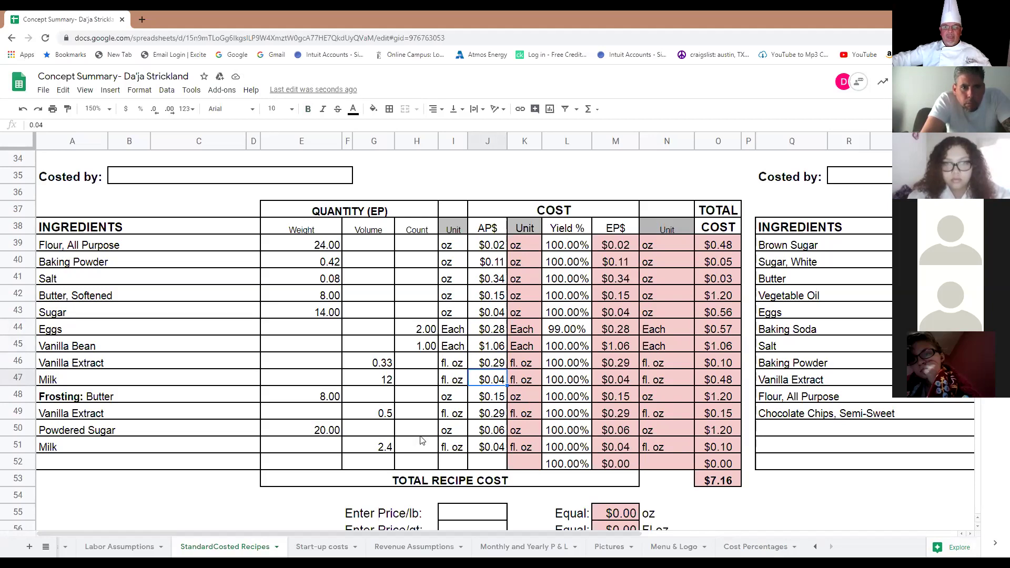
scroll(310, 406, "up", 3)
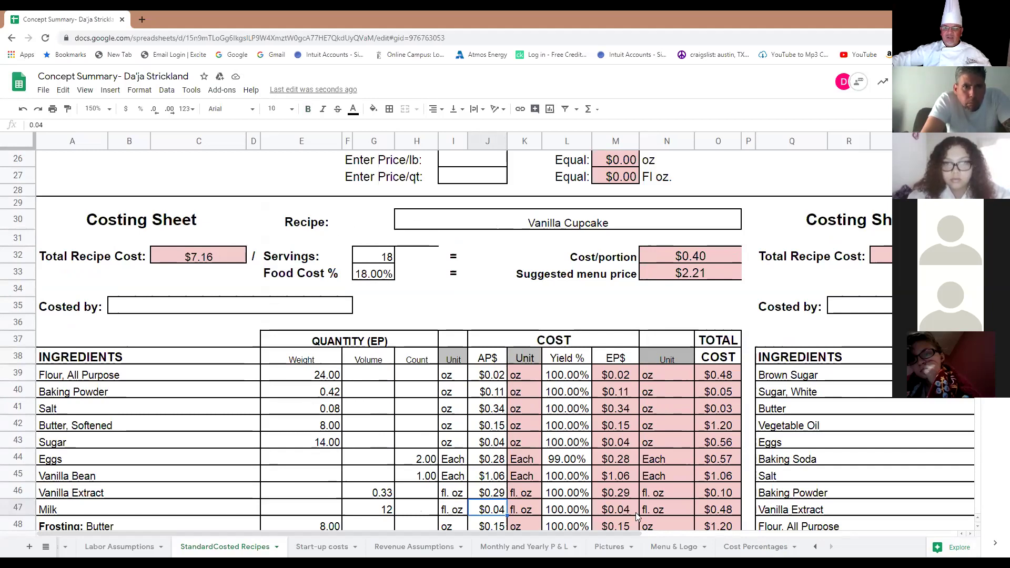
Set the vanilla cupcake's Raw Cost in C4 of the Cost Percentages sheet to 0.40 and format it as currency
left_click(755, 546)
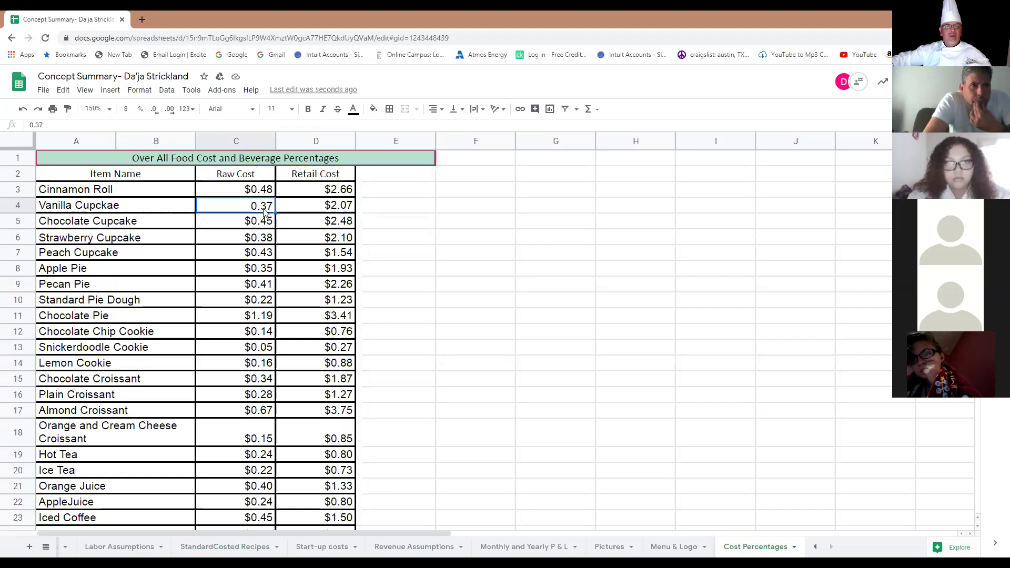
key("BackSpace")
key("BackSpace")
key("BackSpace")
key("BackSpace")
type(".40")
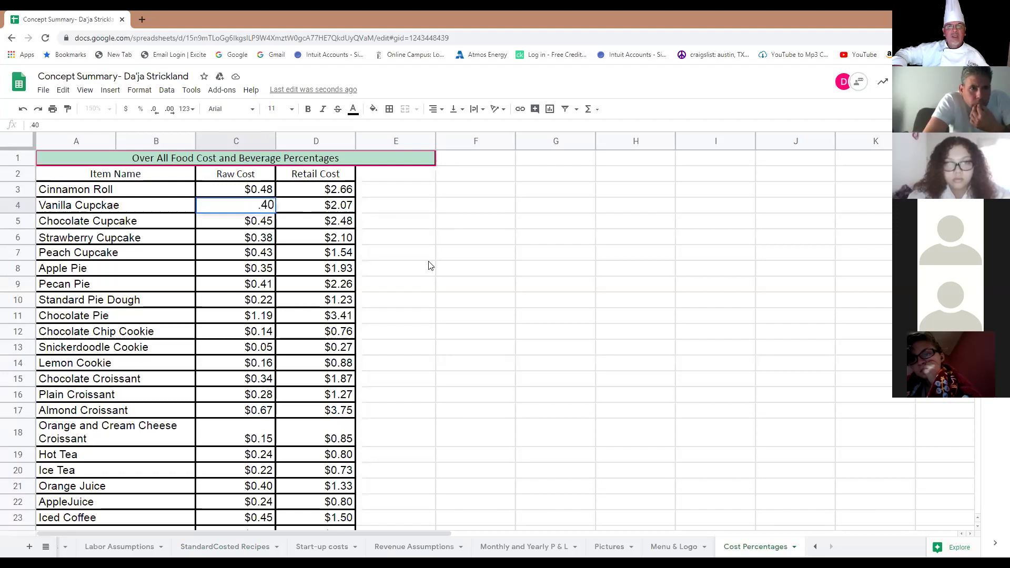
key("Return")
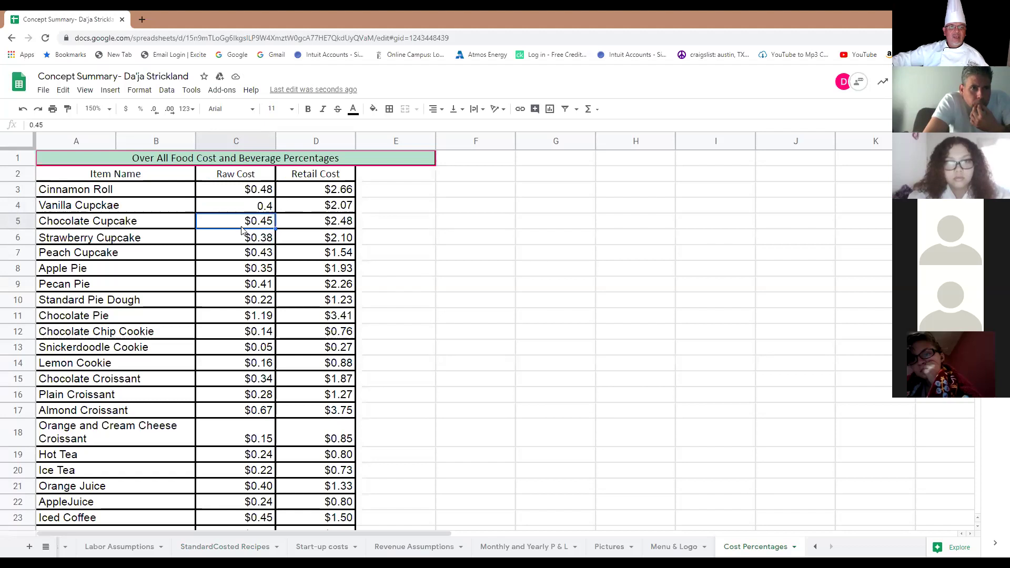
left_click(254, 207)
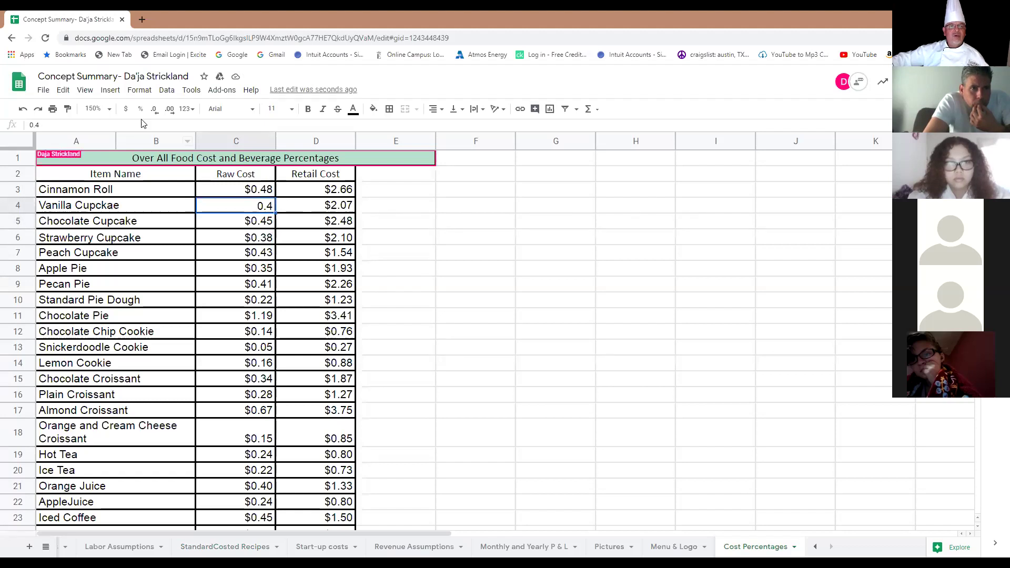
left_click(125, 108)
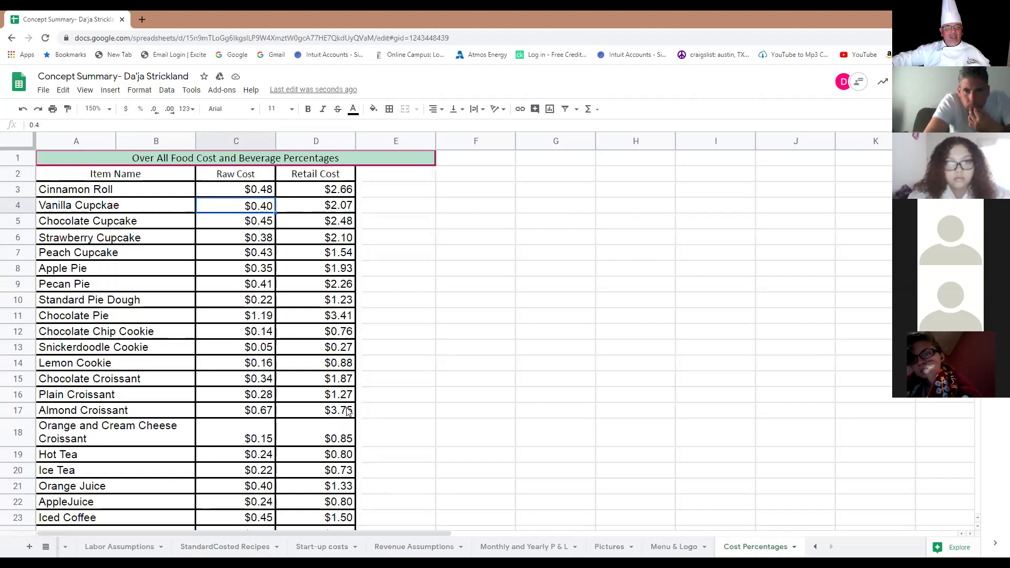
Correct the Overall Food Cost % formula in D28 to =C26/D27
scroll(344, 410, "down", 2)
scroll(344, 410, "down", 2)
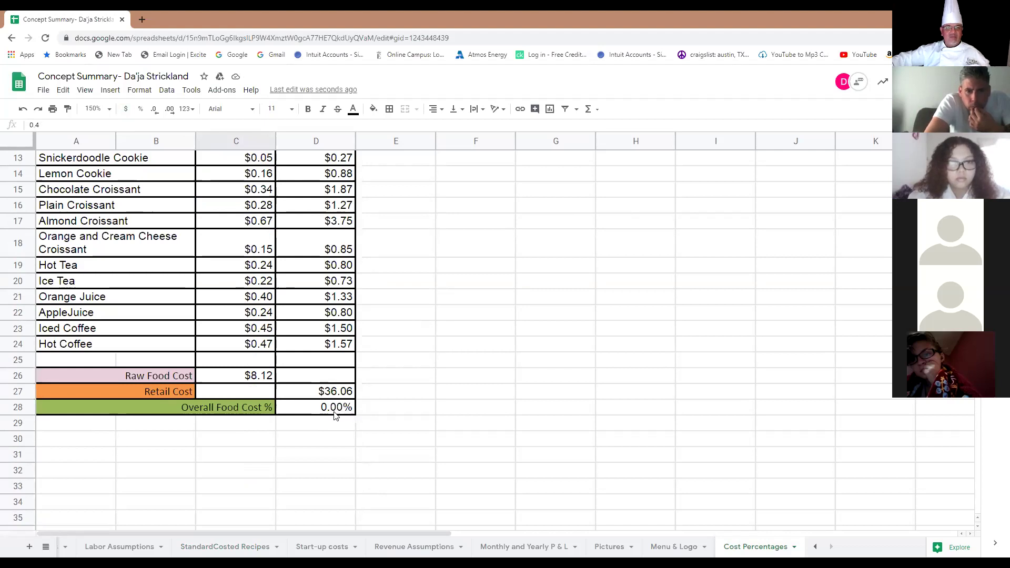
scroll(334, 415, "up", 1)
scroll(335, 415, "up", 1)
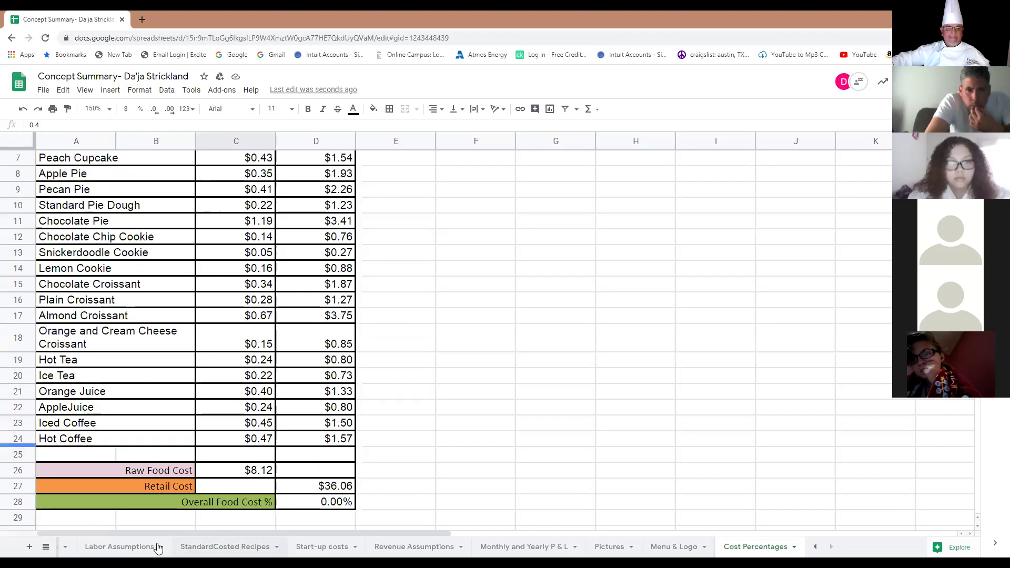
left_click(316, 502)
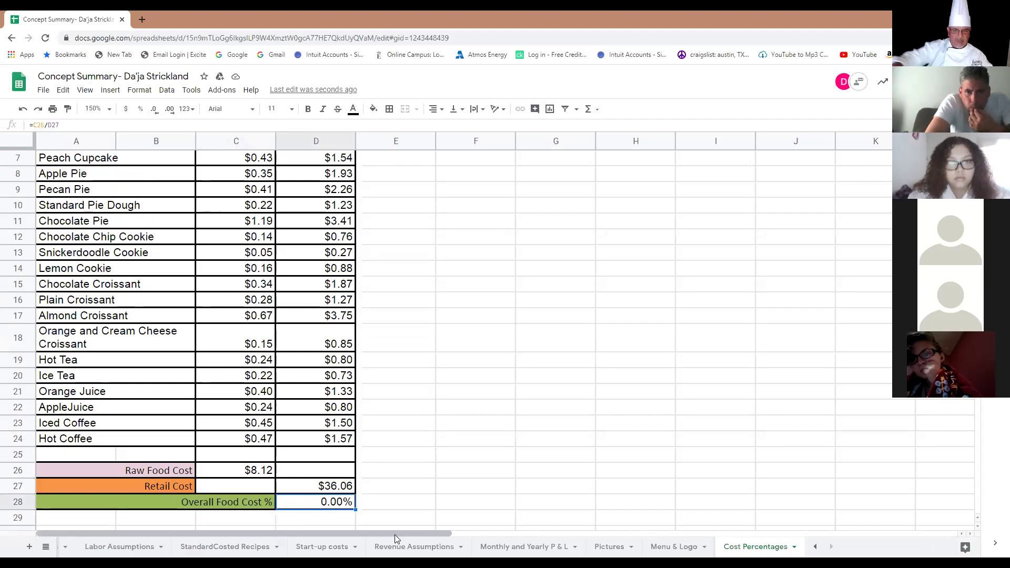
double_click(305, 503)
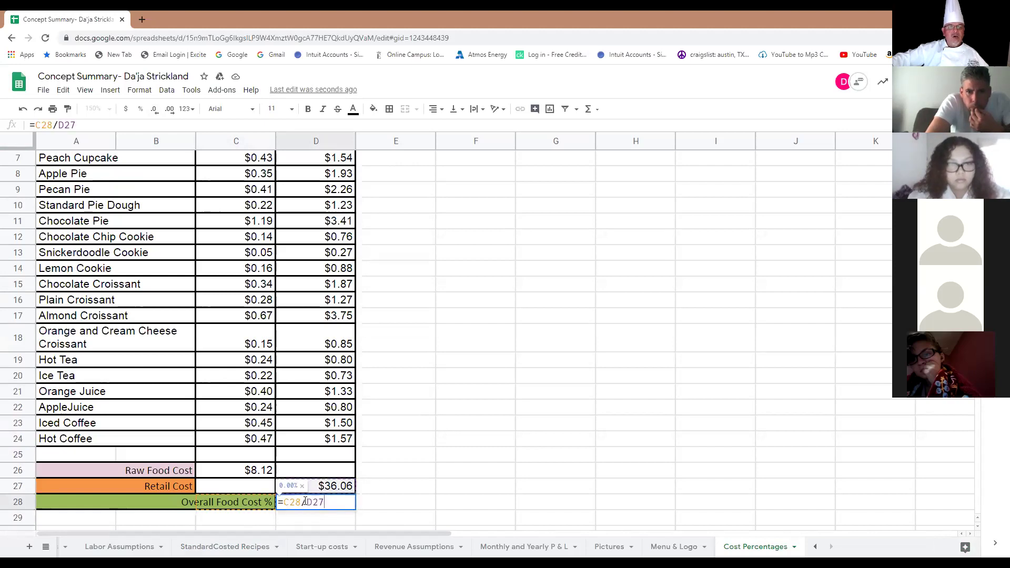
left_click(300, 499)
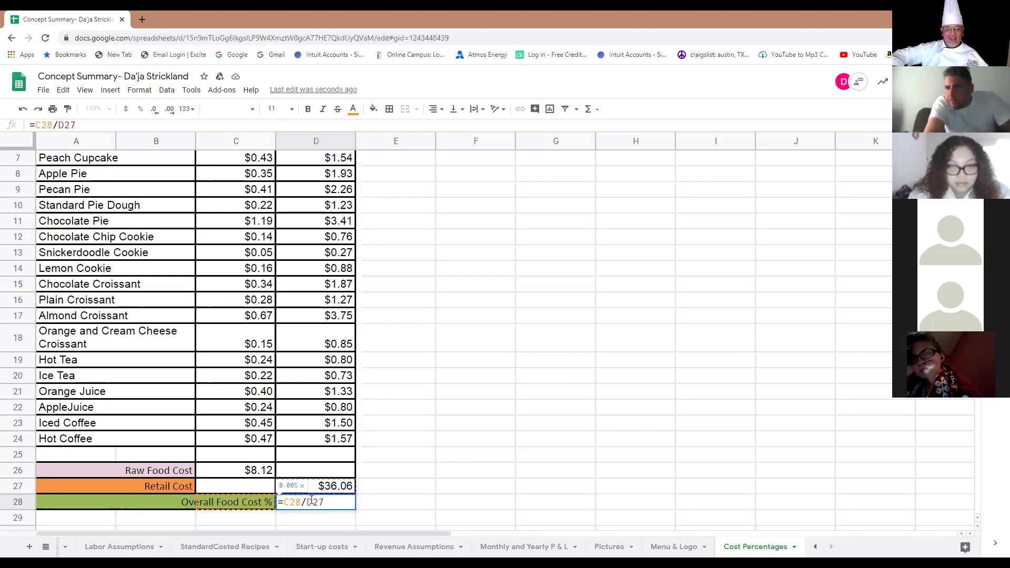
key("BackSpace")
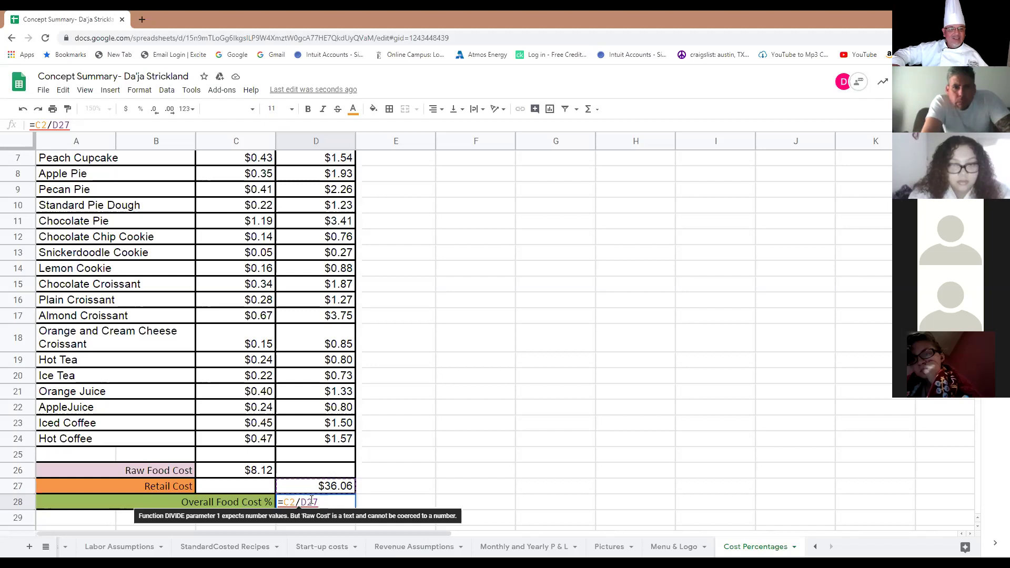
type("6")
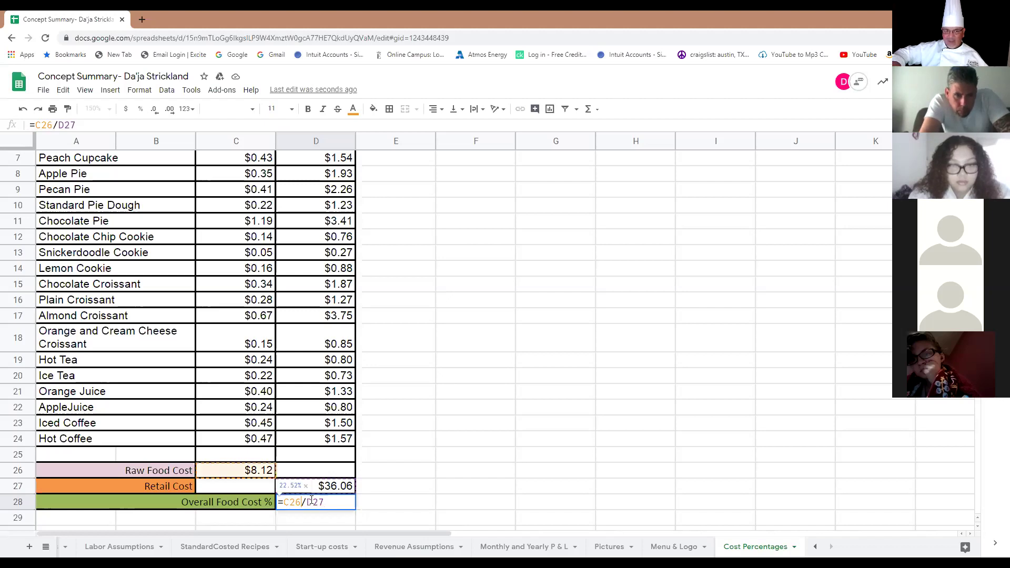
key("Return")
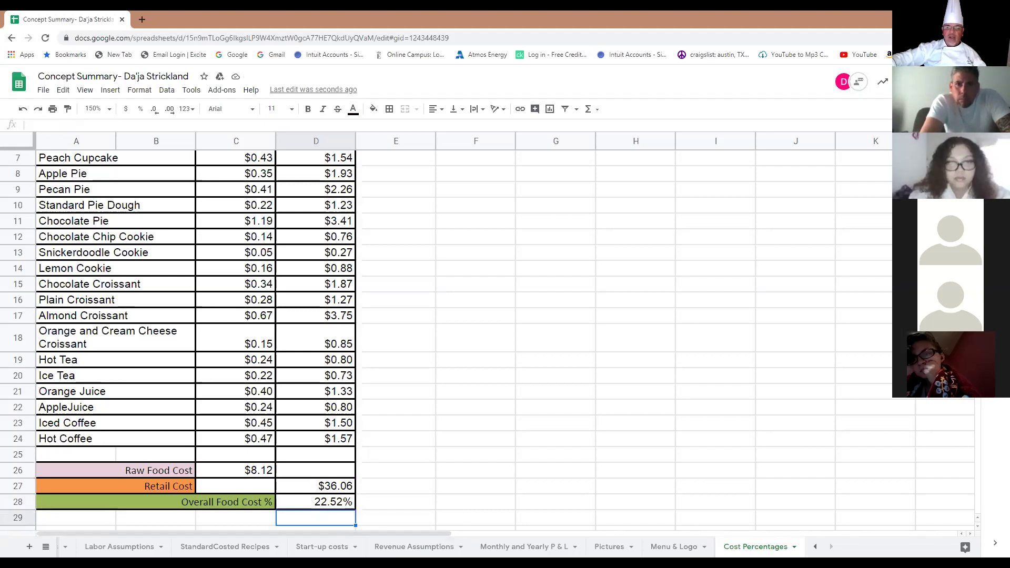
Set January's Food Cost % in B21 of the Monthly and Yearly P & L sheet to 22%, and return to Cost Percentages
left_click(521, 547)
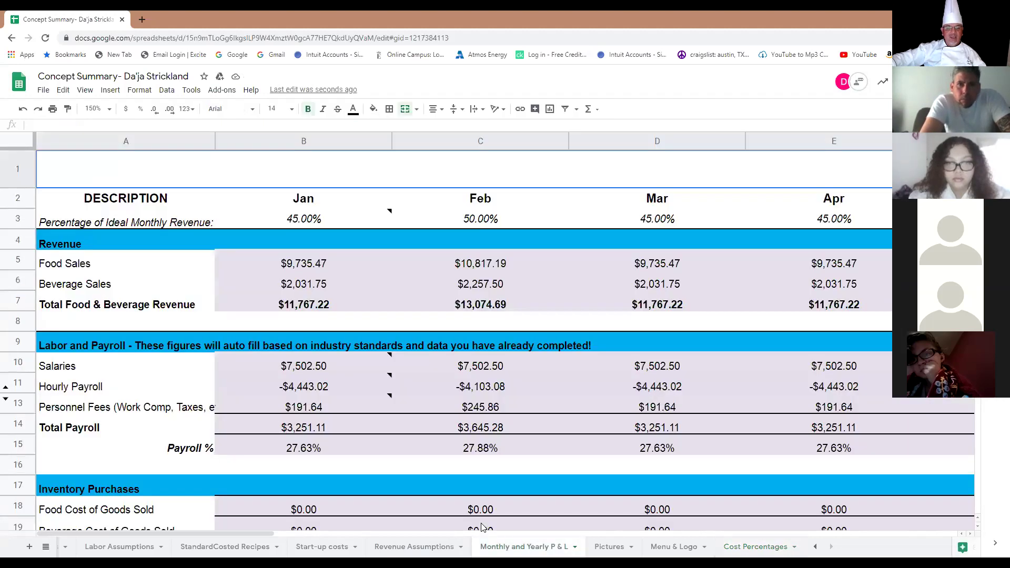
scroll(296, 374, "down", 5)
left_click(299, 340)
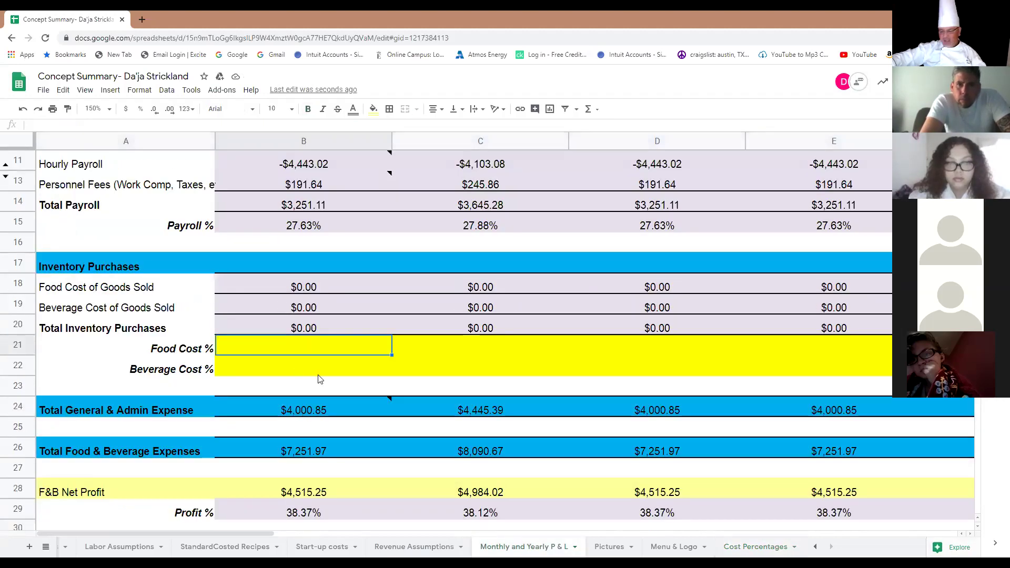
type("22%")
key("Return")
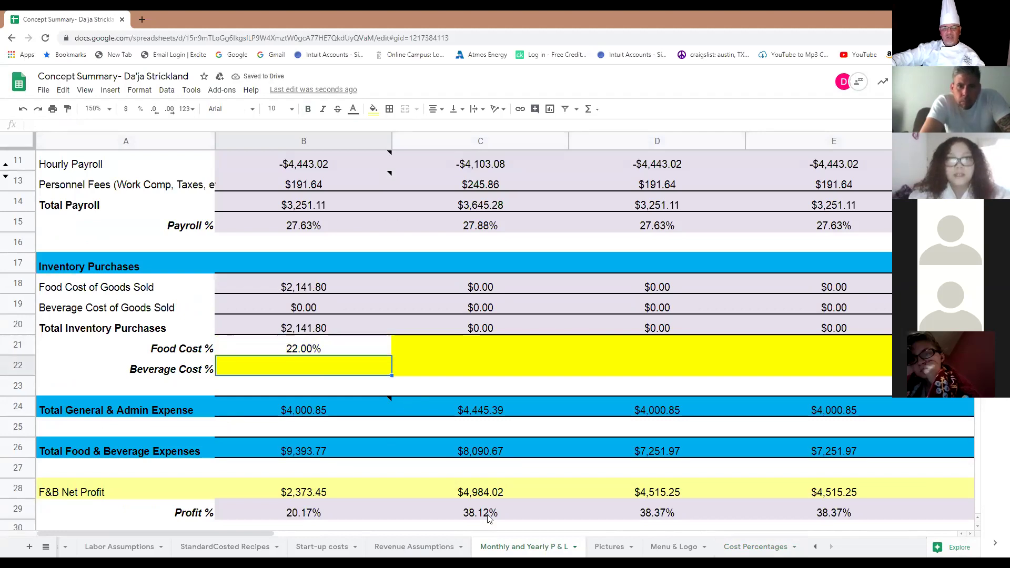
left_click(732, 551)
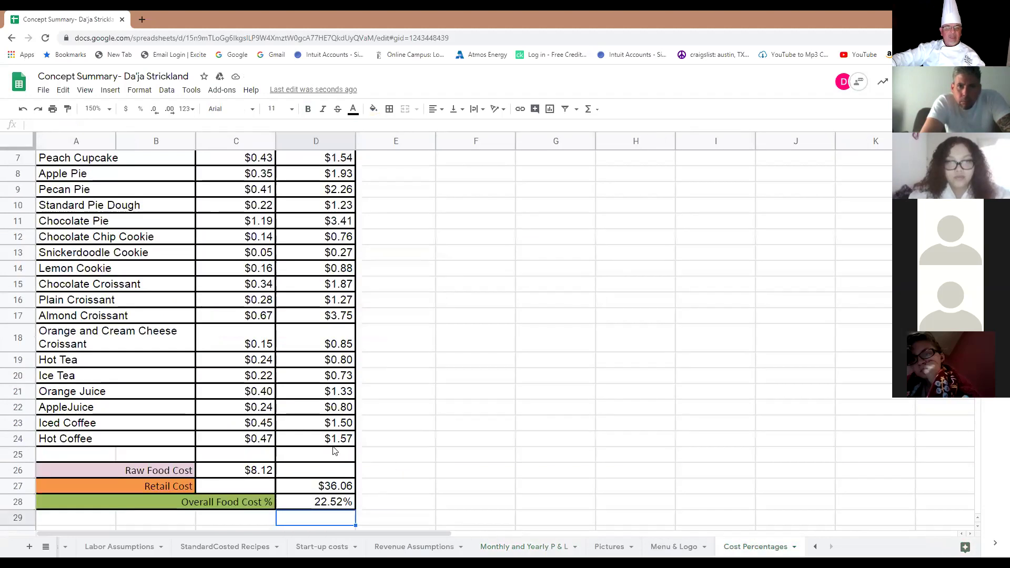
Duplicate the full cost percentages table from A1:E28 so the copy starts at G1 on the same sheet
scroll(335, 451, "down", 2)
left_click_drag(200, 413, 255, 144)
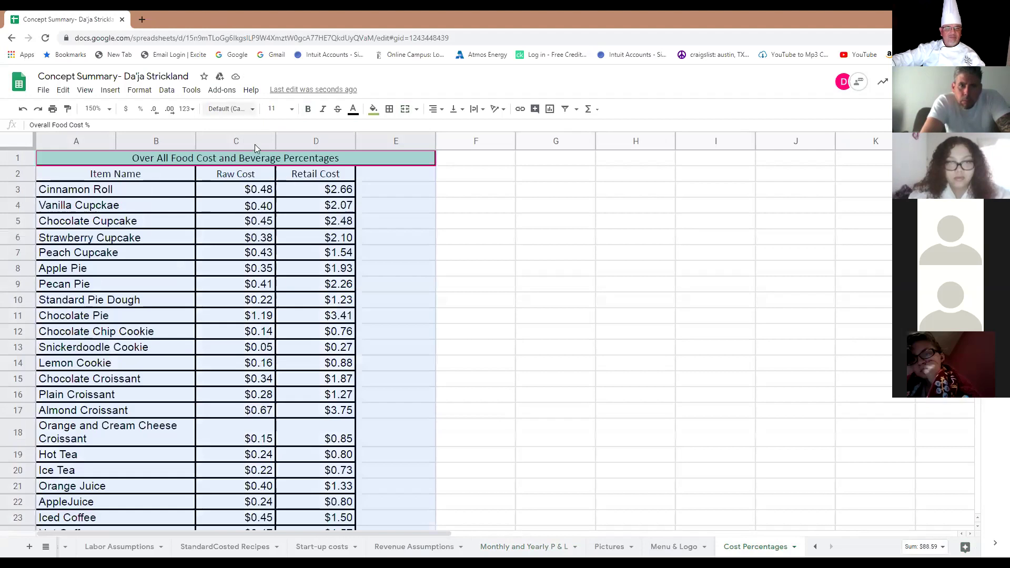
right_click(349, 158)
left_click(374, 180)
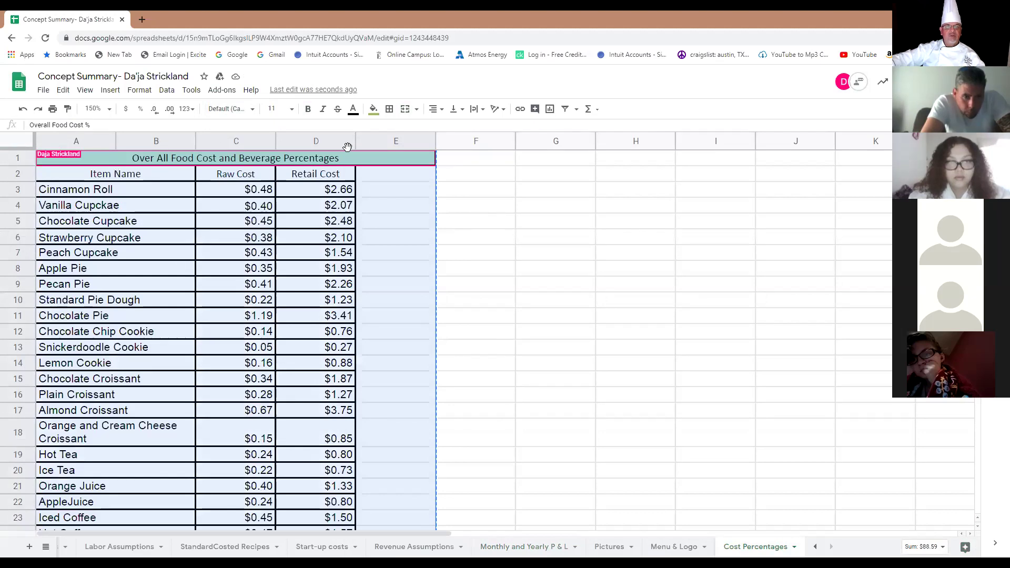
left_click(581, 166)
left_click_drag(581, 166, 844, 174)
left_click_drag(848, 225, 824, 319)
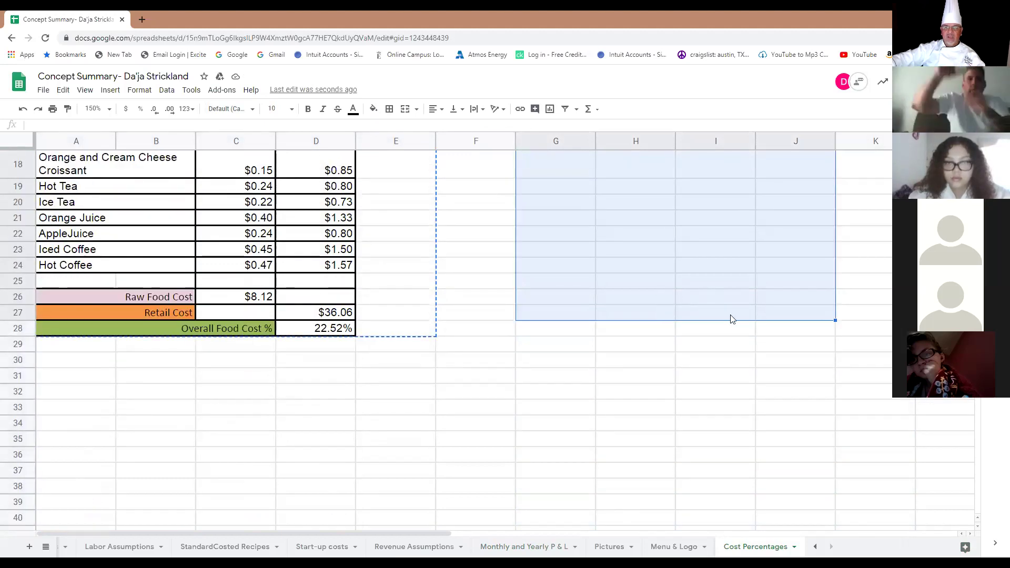
left_click_drag(575, 329, 846, 150)
right_click(838, 155)
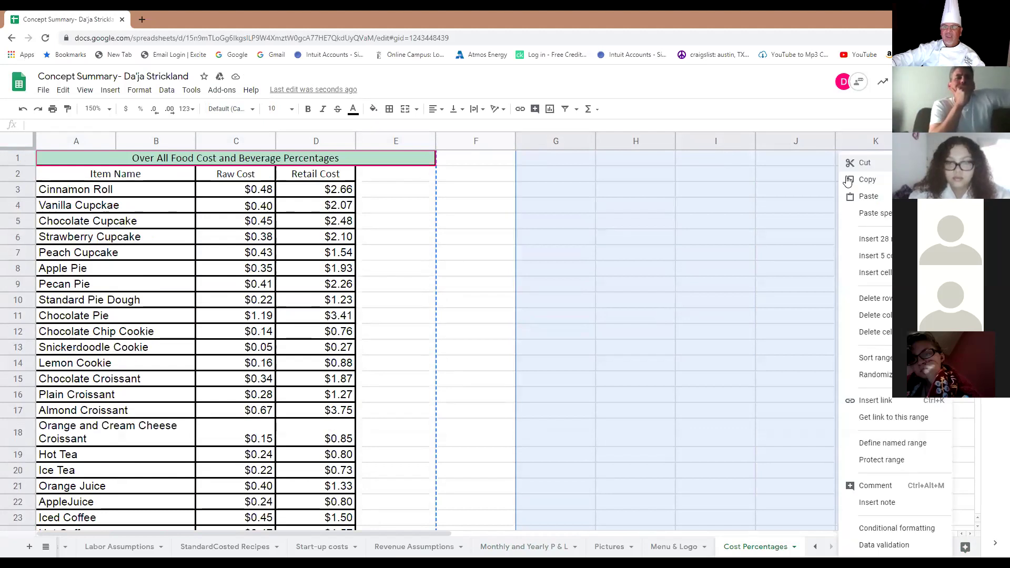
left_click(852, 202)
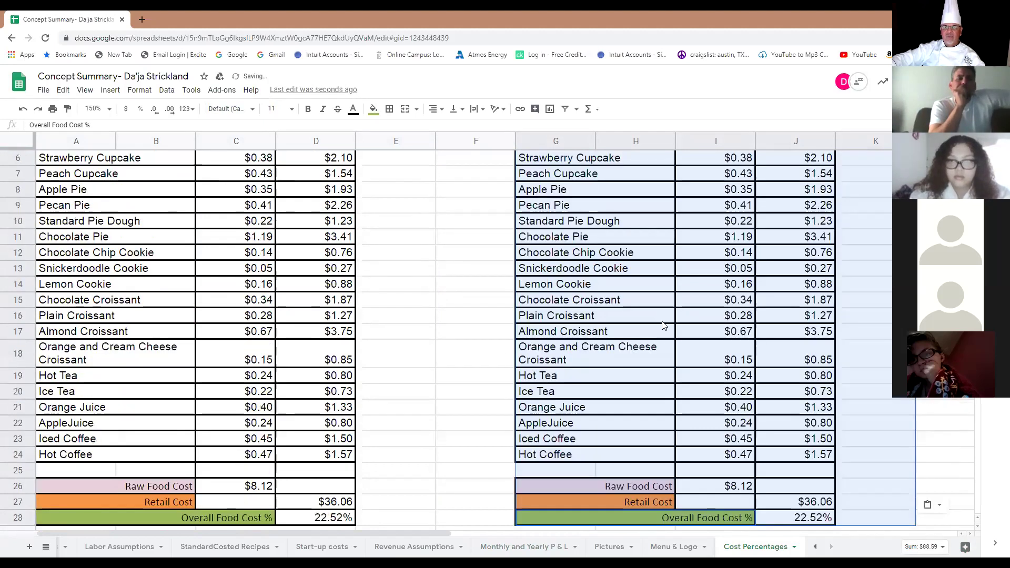
Clear the food items and costs in G3:J18 of the copied table, keeping only beverages, and check the percentage formula in J28
left_click(715, 438)
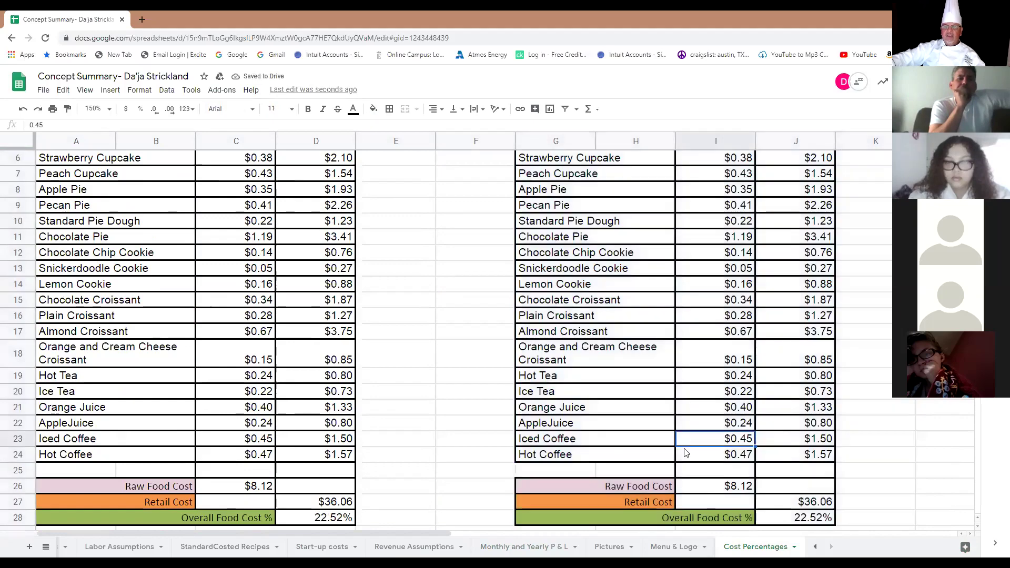
mouse_move(566, 359)
left_mouse_down()
mouse_move(731, 356)
mouse_move(784, 342)
mouse_move(783, 139)
mouse_move(795, 196)
left_mouse_up()
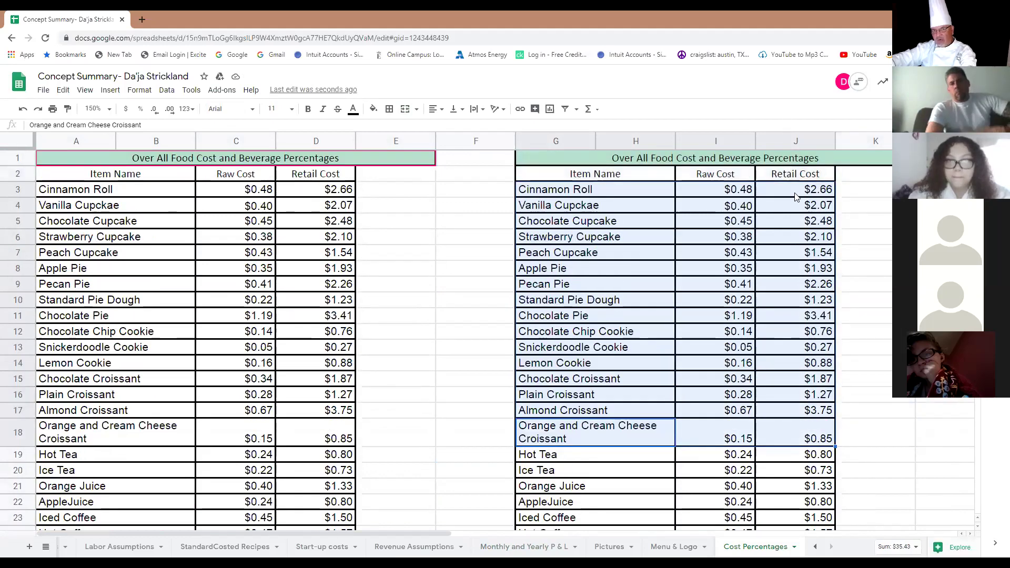
key("Delete")
left_click(466, 331)
scroll(466, 331, "down", 3)
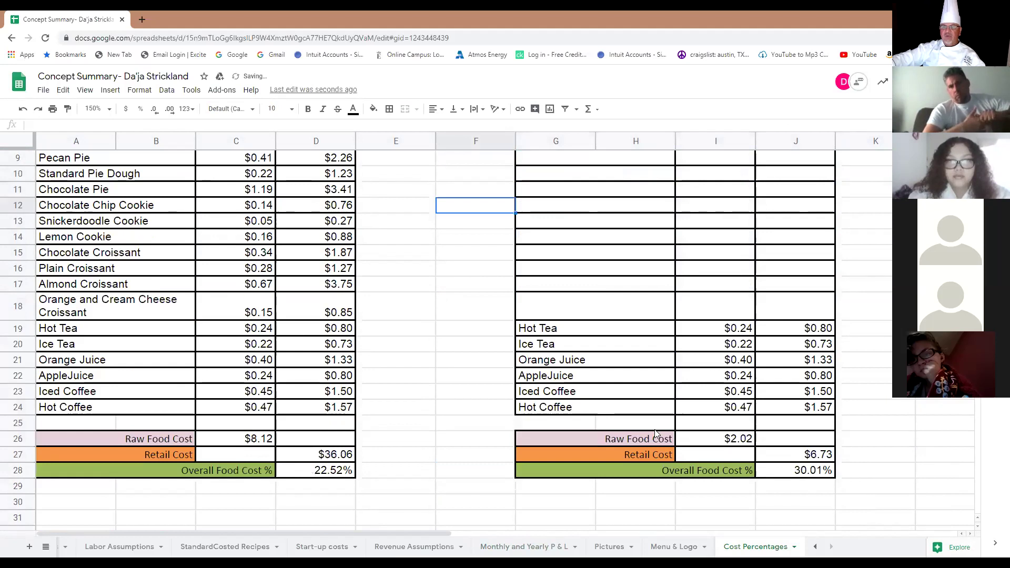
key("ctrl+End")
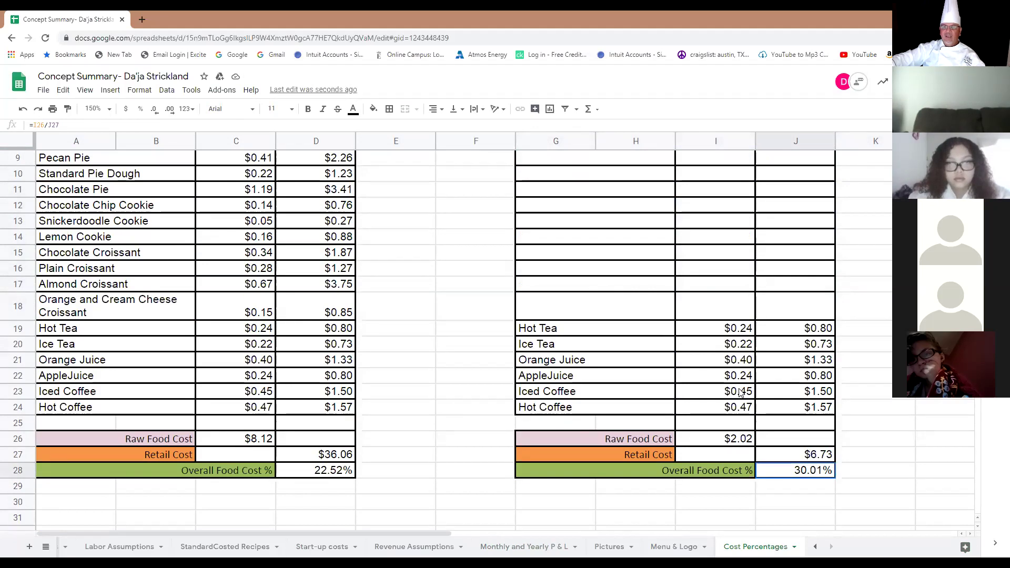
key("Return")
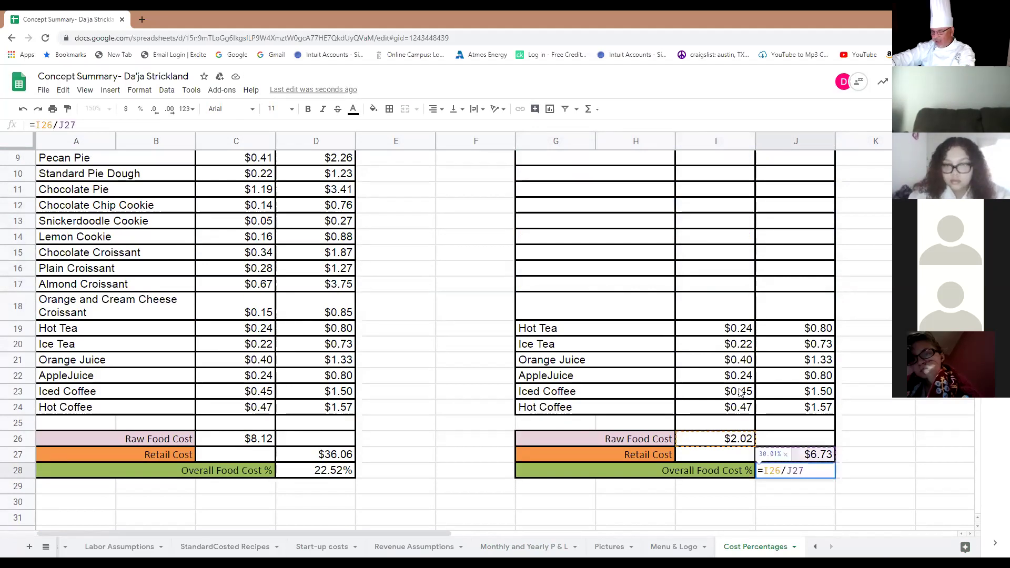
key("Return")
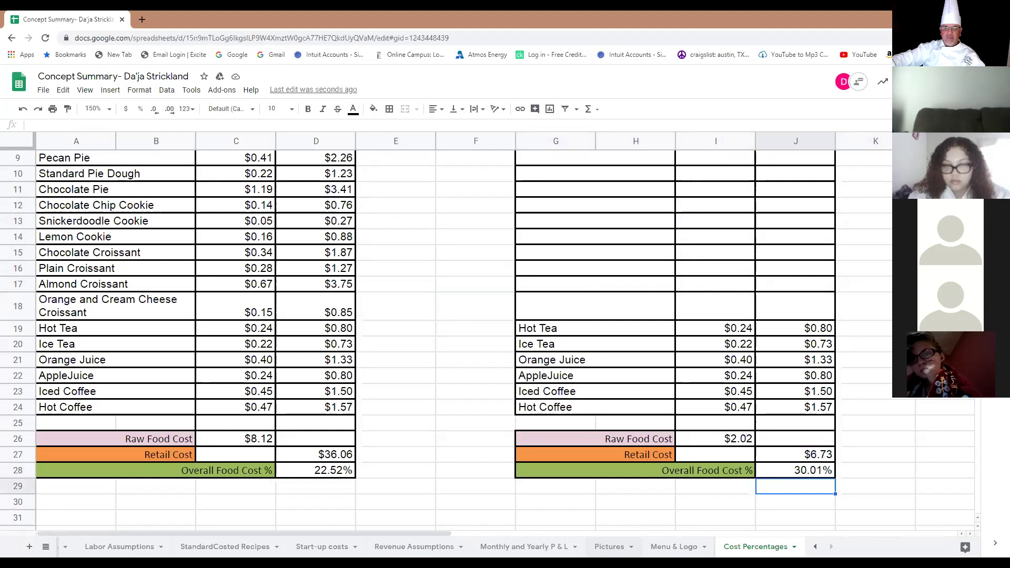
Set January's Beverage Cost % in B22 of the Monthly and Yearly P & L sheet to 30%
left_click(544, 547)
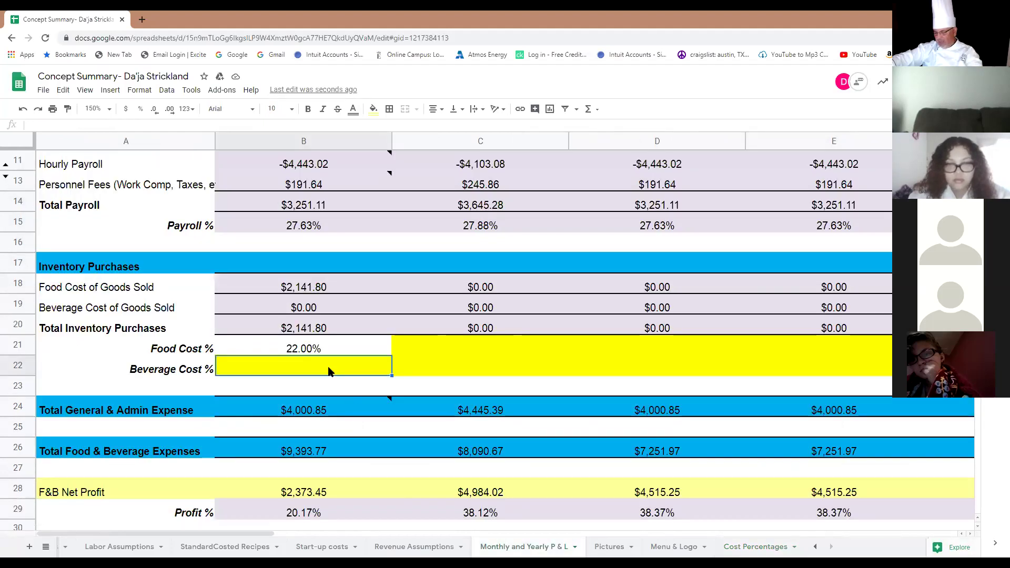
type("30%")
key("Return")
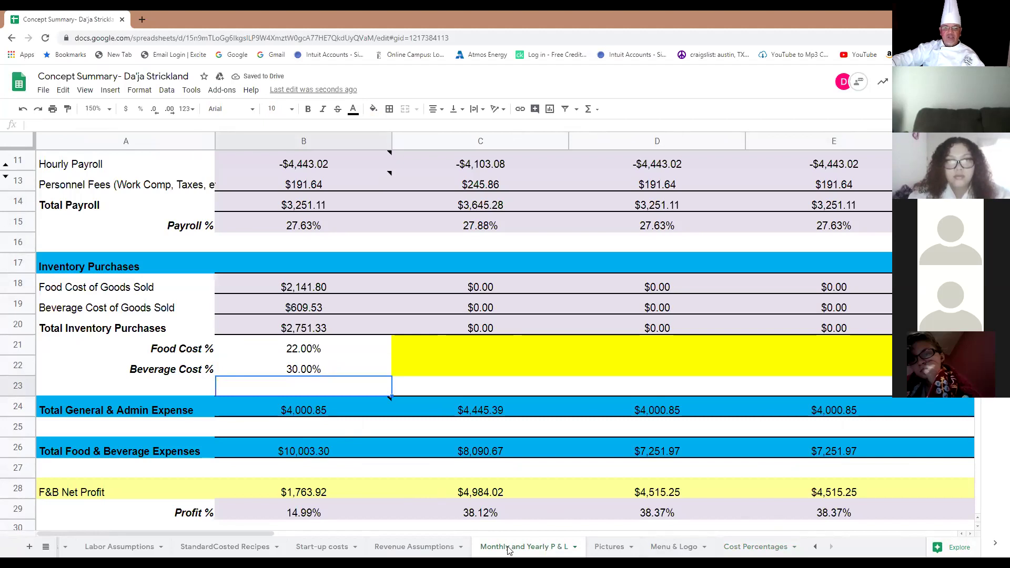
In the beverage table on the Cost Percentages sheet, set the Retail Cost of Hot Tea to 1.95 and Ice Tea to 1.75
left_click(739, 549)
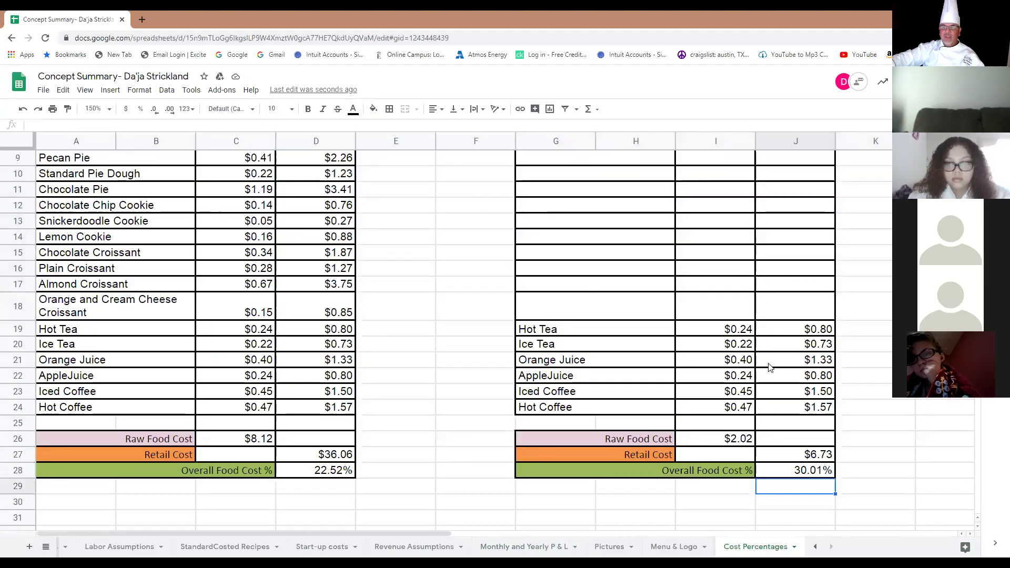
left_click(826, 334)
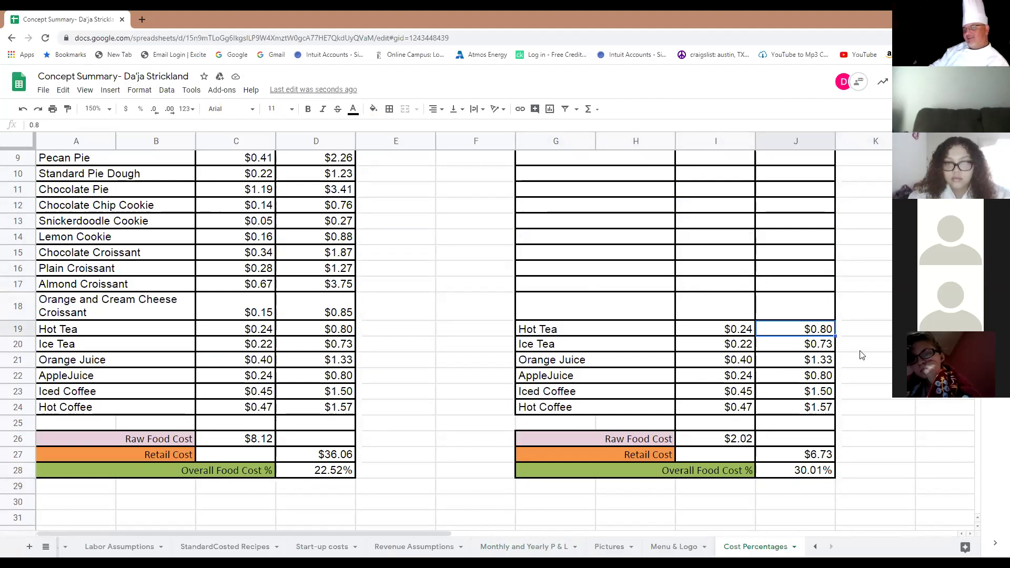
type("1.92")
key("BackSpace")
type("5")
key("Return")
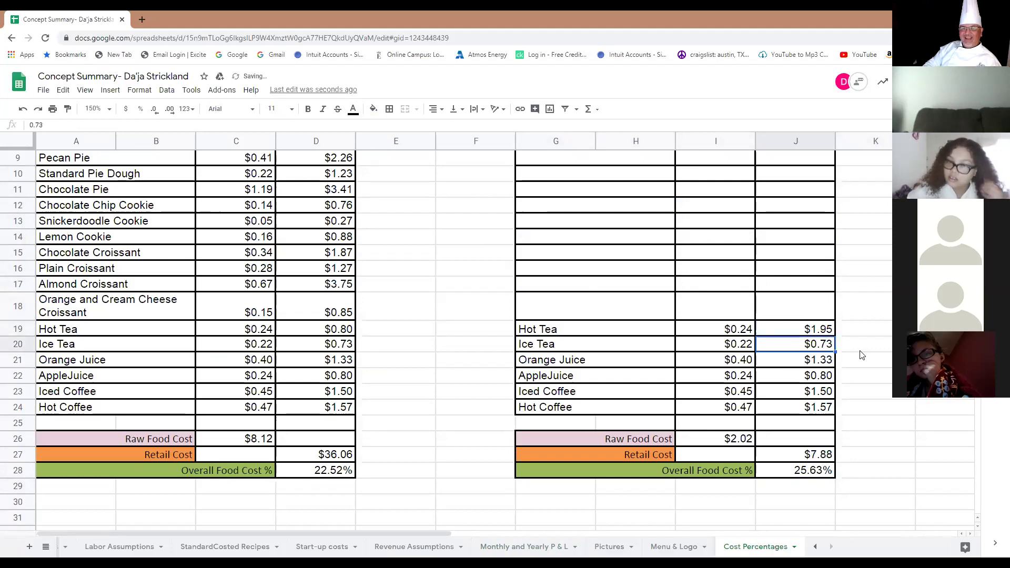
type("1.")
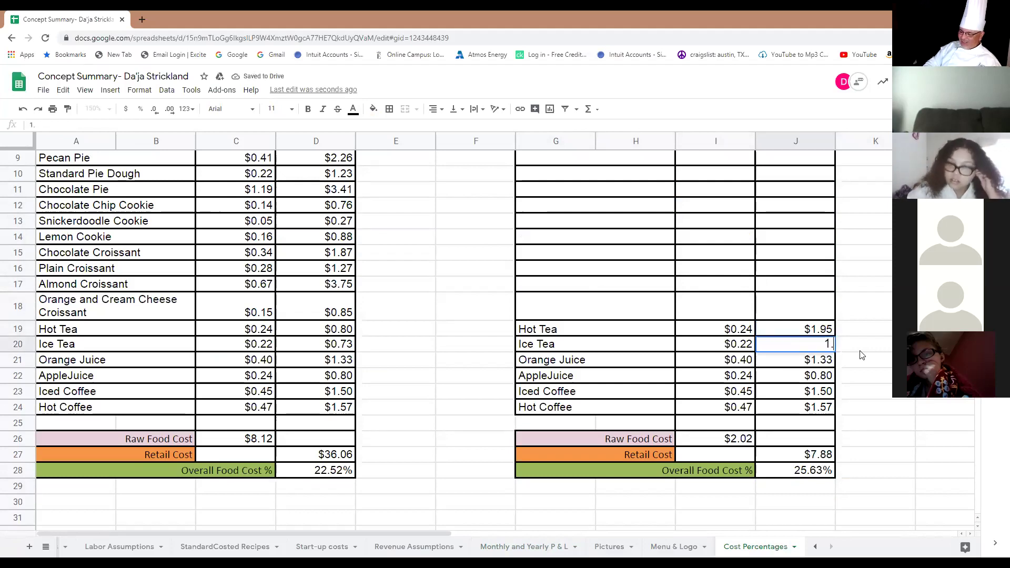
type("75")
key("Return")
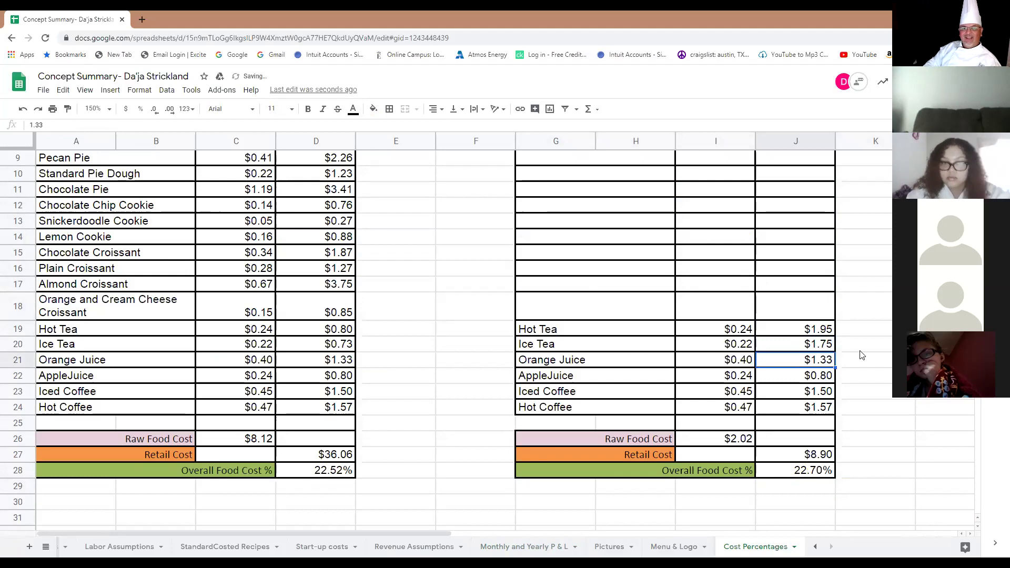
Set the Retail Cost of Orange Juice to 1.95 and of AppleJuice to 1.50 in the beverage table
type("1.95")
key("Return")
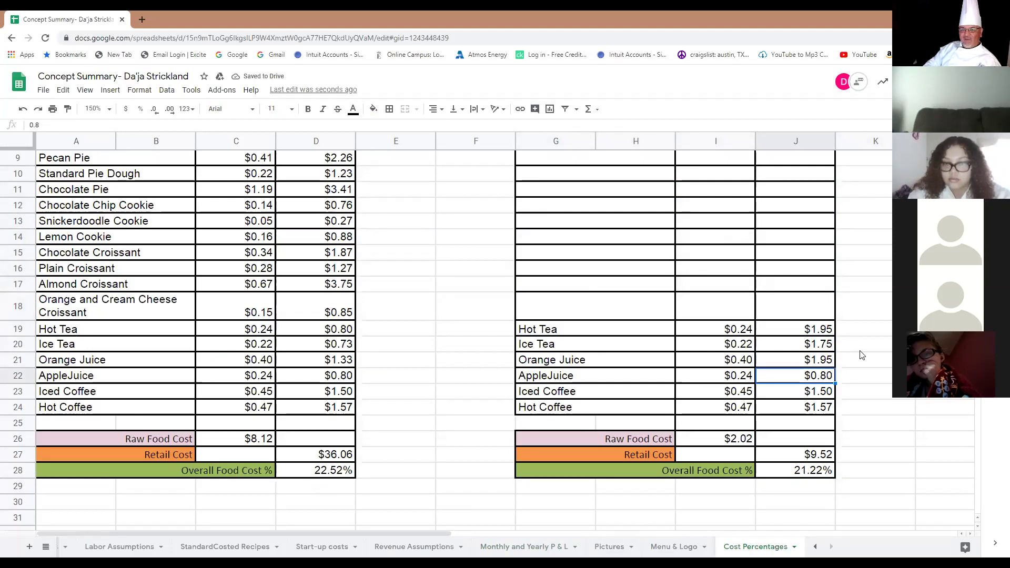
type("1.5")
key("Return")
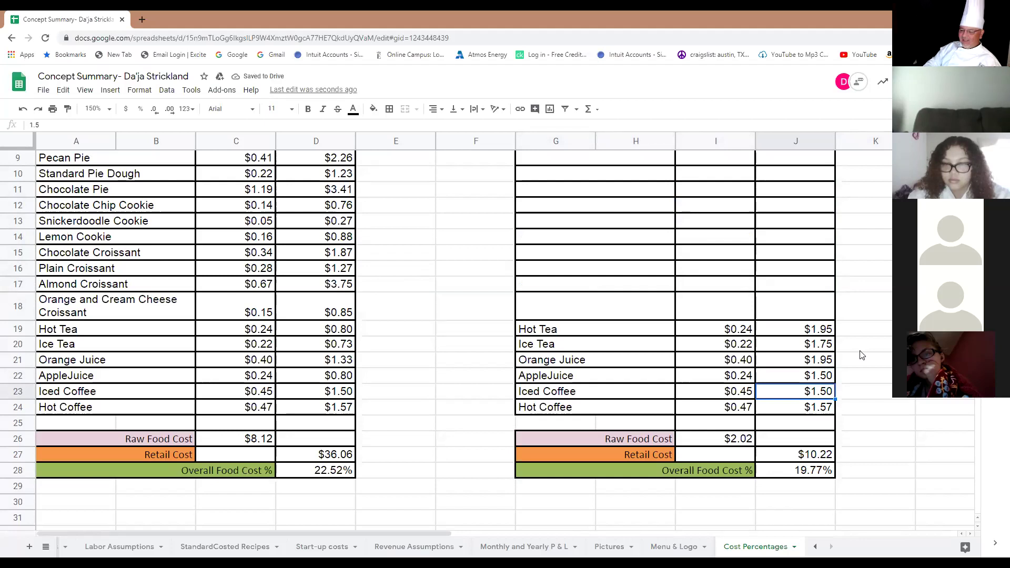
Set the Retail Cost of both Iced Coffee and Hot Coffee to 1.75 in the beverage table
type("1.75")
key("Return")
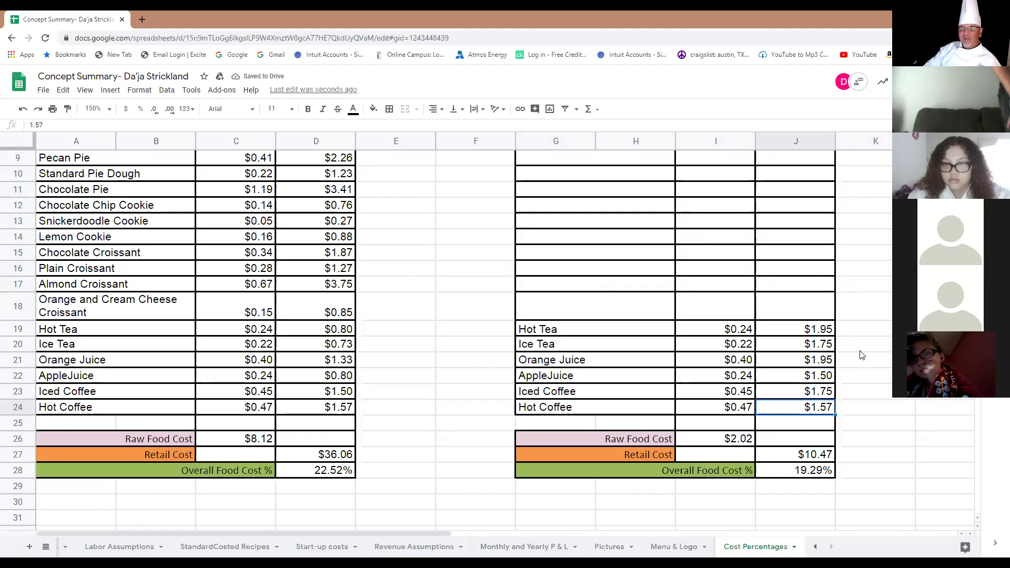
type("1.75")
key("Return")
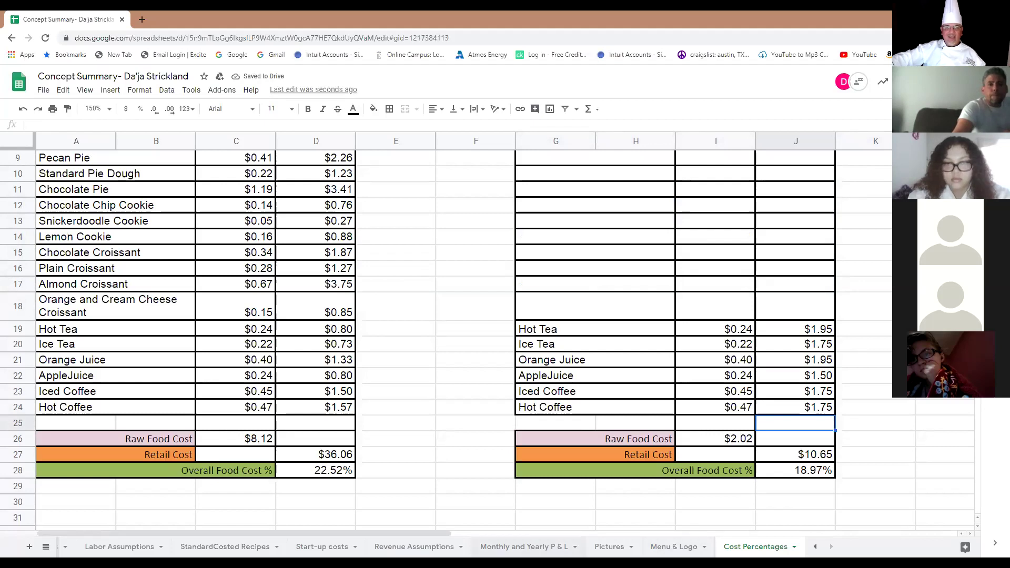
Set January's Beverage Cost % in B22 of the Monthly and Yearly P & L sheet to 18%
left_click(524, 546)
left_click(318, 365)
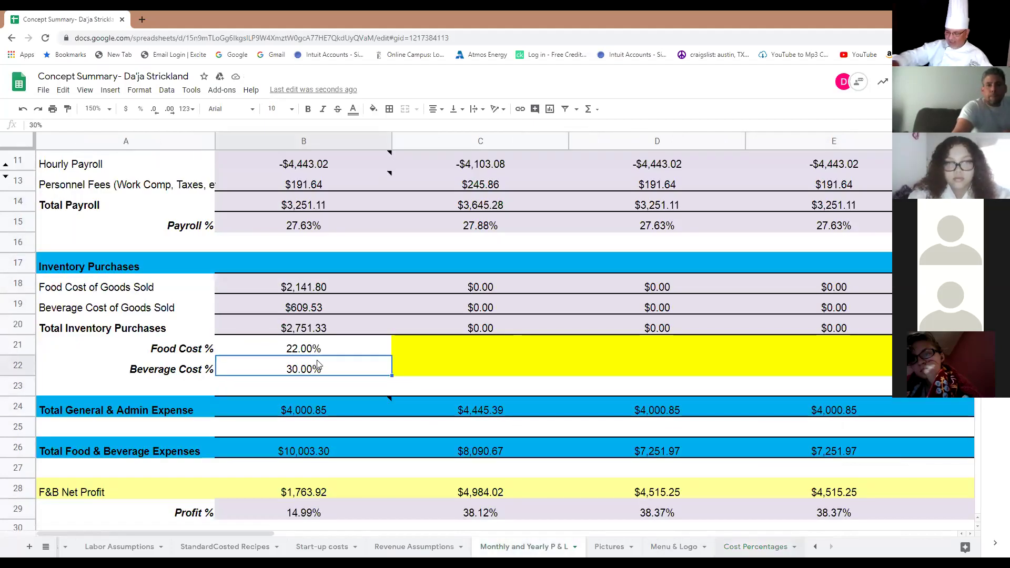
type("18")
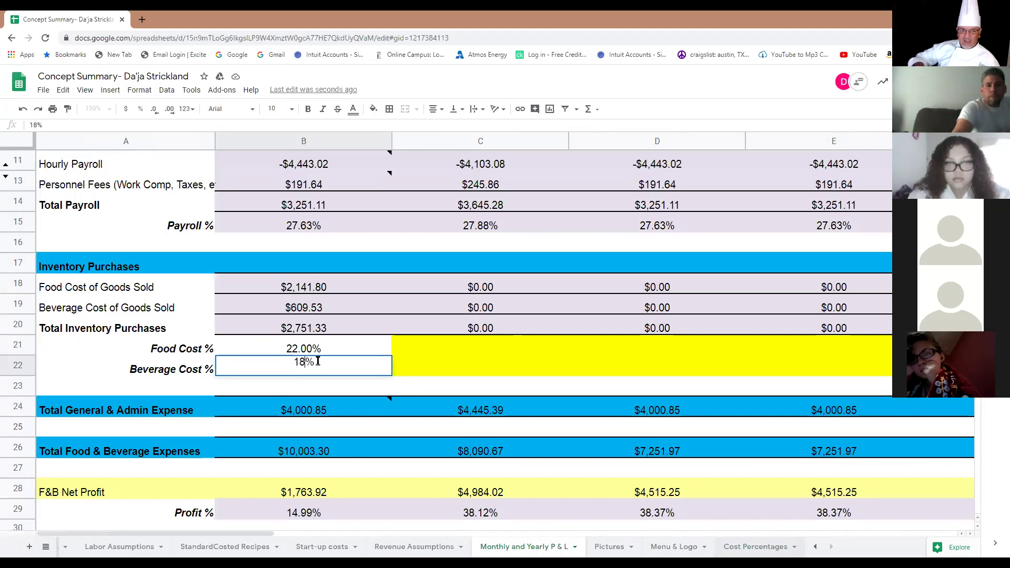
key("Return")
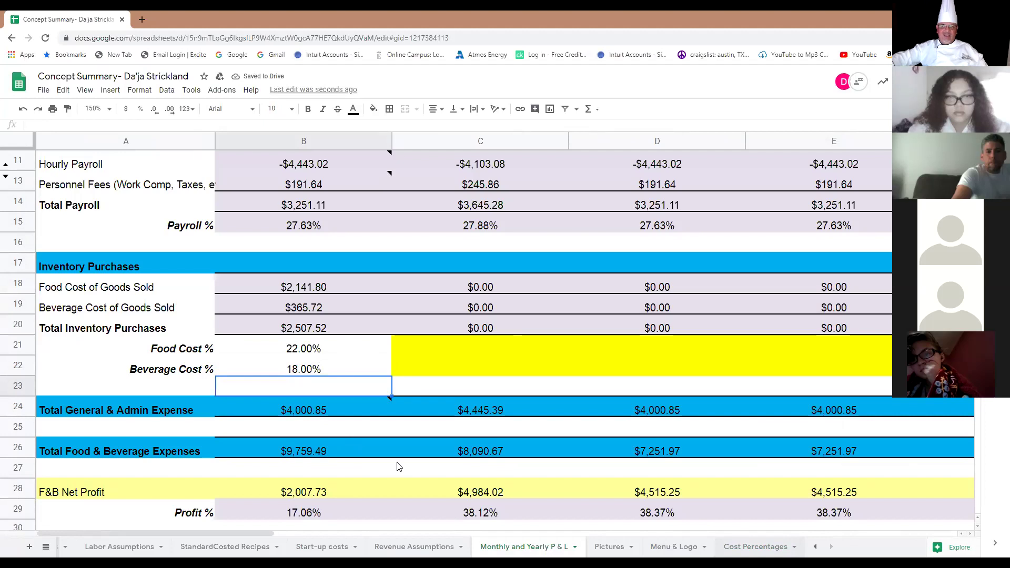
Change the Hourly Payroll formula in B11 to =(((0.24-0.04)*B7) -B10)
scroll(398, 466, "up", 3)
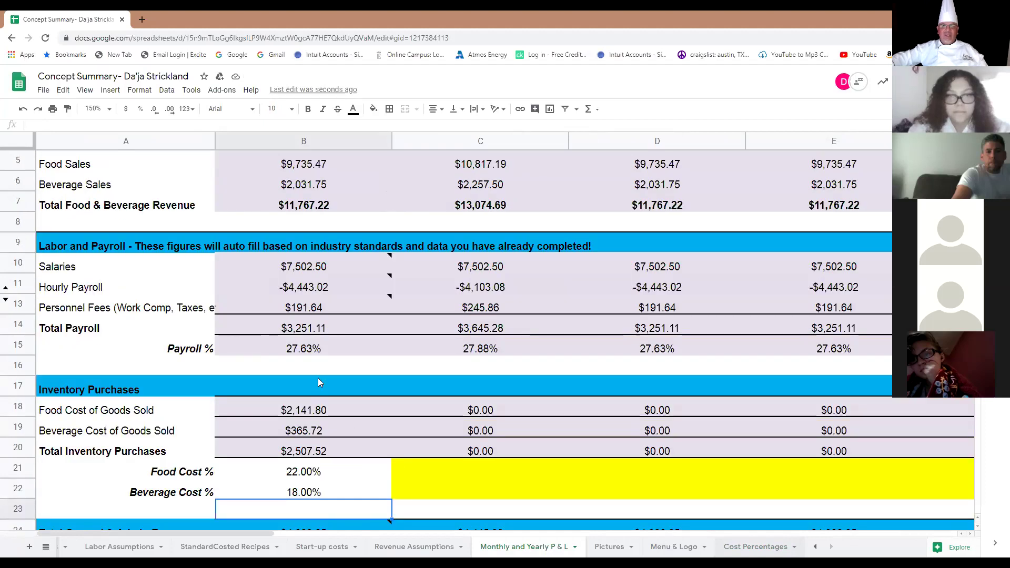
left_click(312, 293)
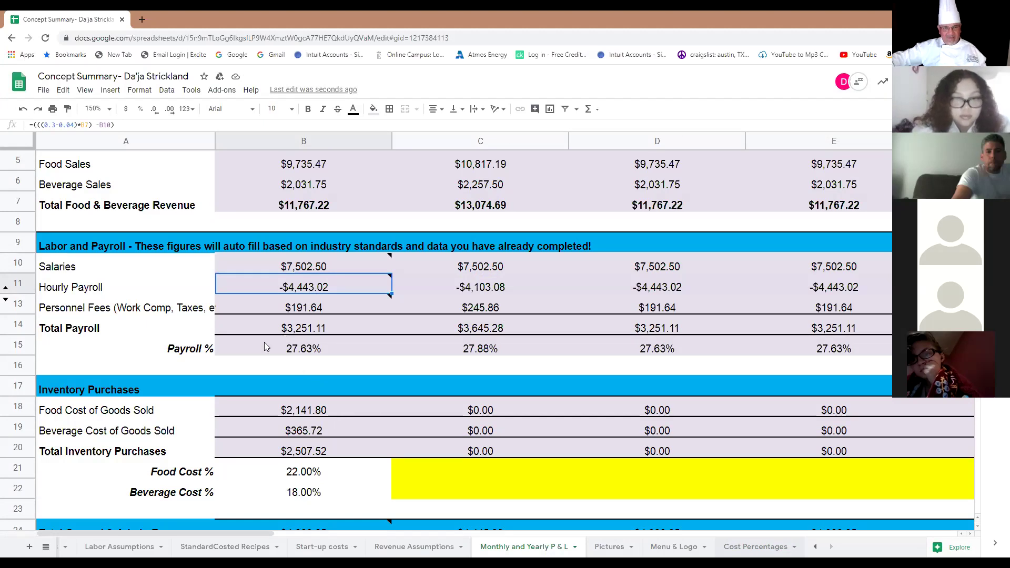
mouse_move(230, 291)
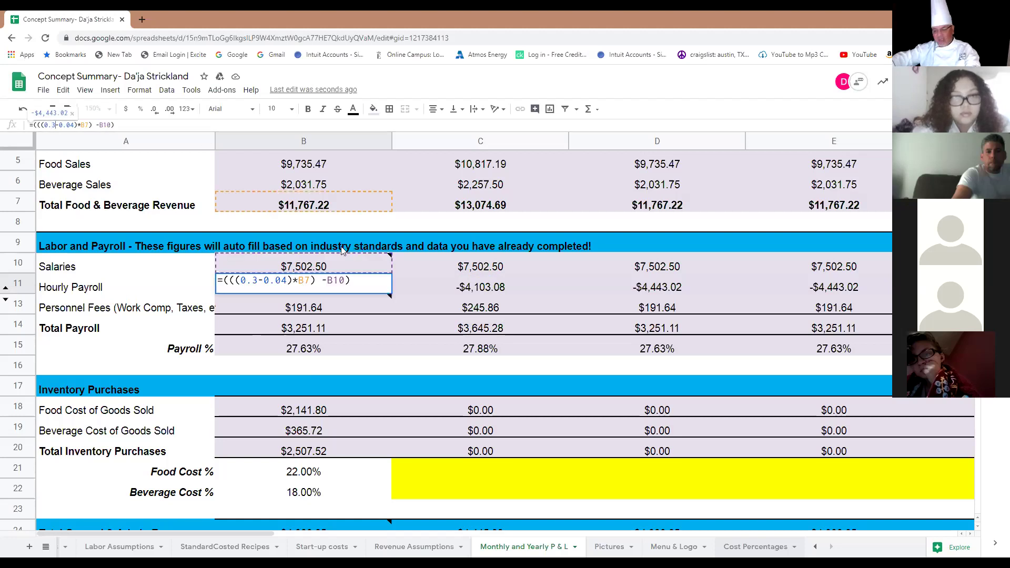
key("BackSpace")
type("24")
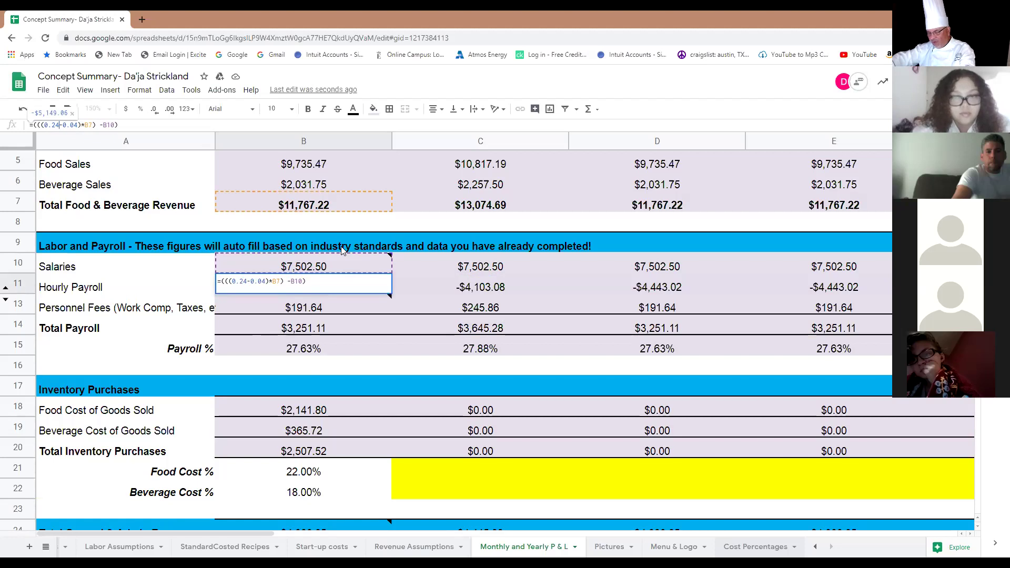
key("Return")
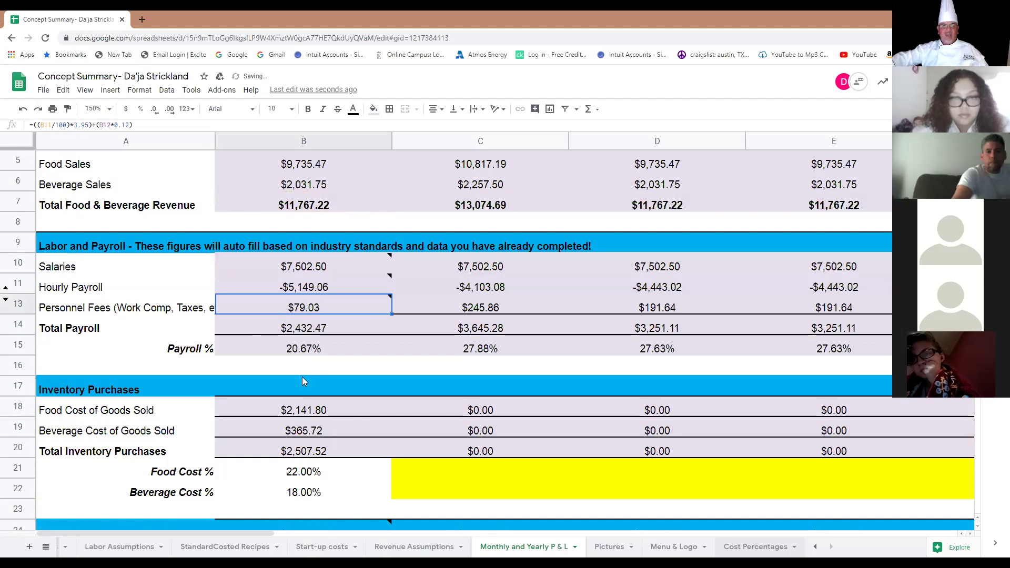
Copy the revised Hourly Payroll formula from B11 into C11
mouse_move(318, 291)
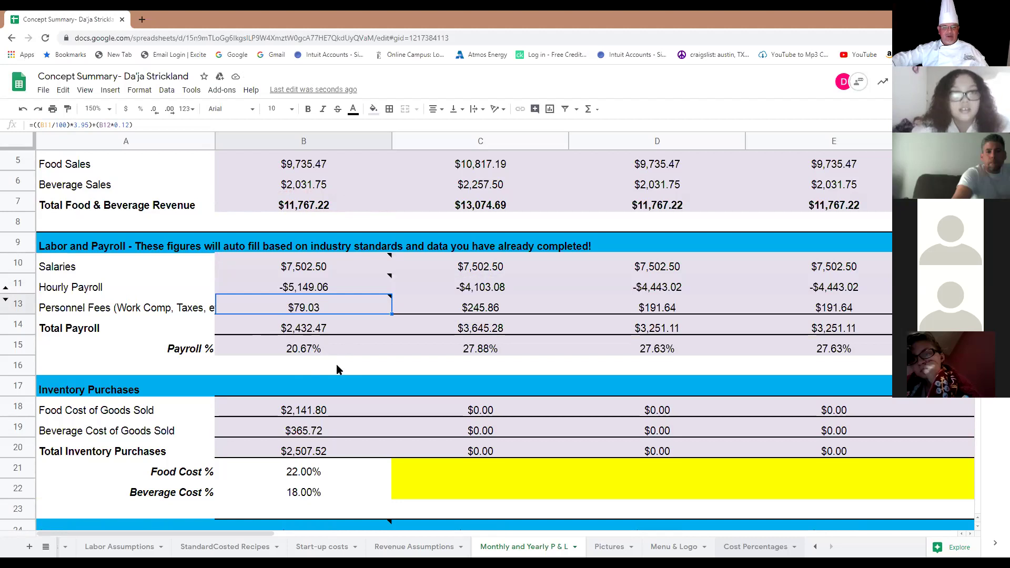
left_click(293, 288)
right_click(293, 288)
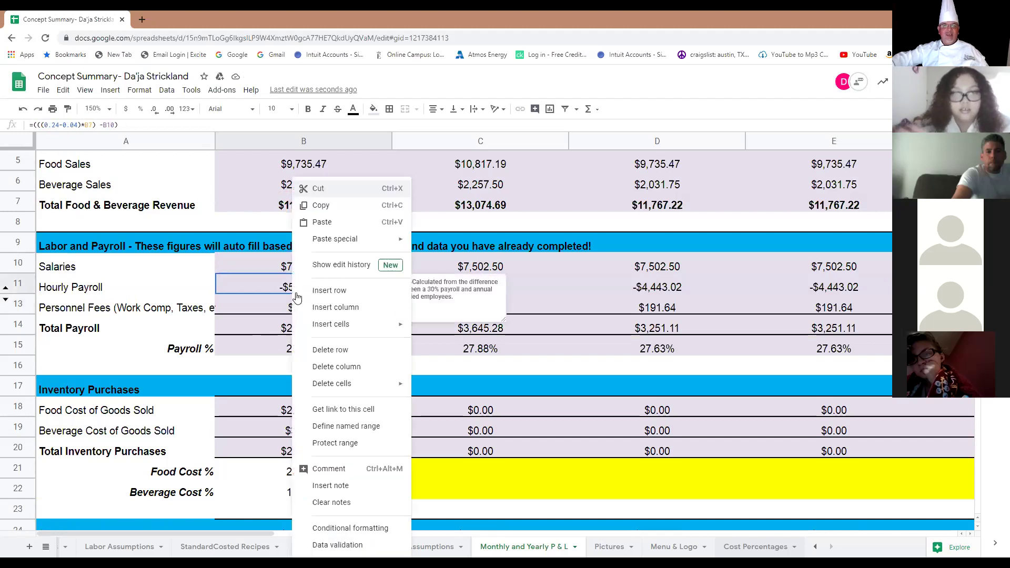
left_click(334, 206)
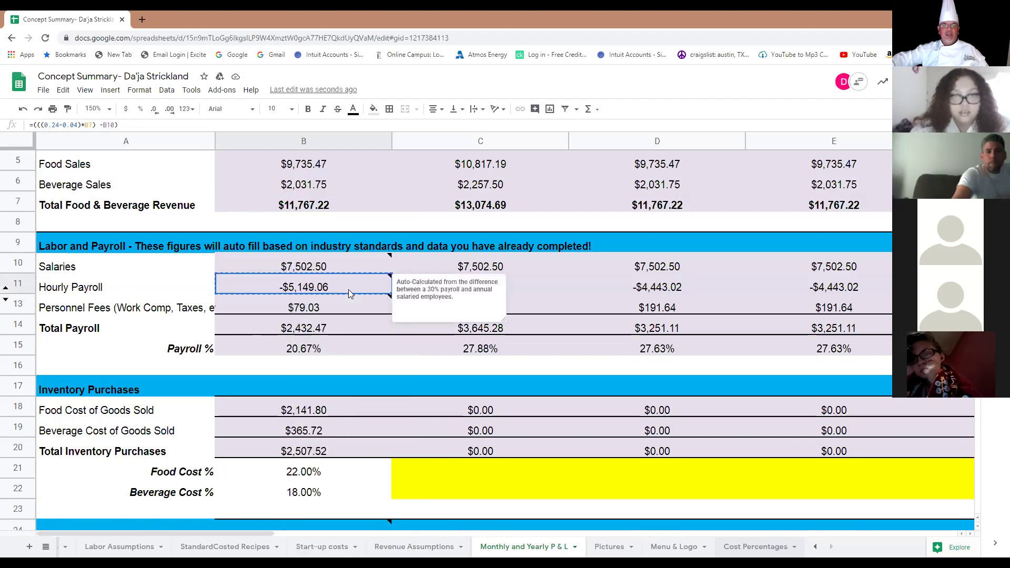
left_click(515, 285)
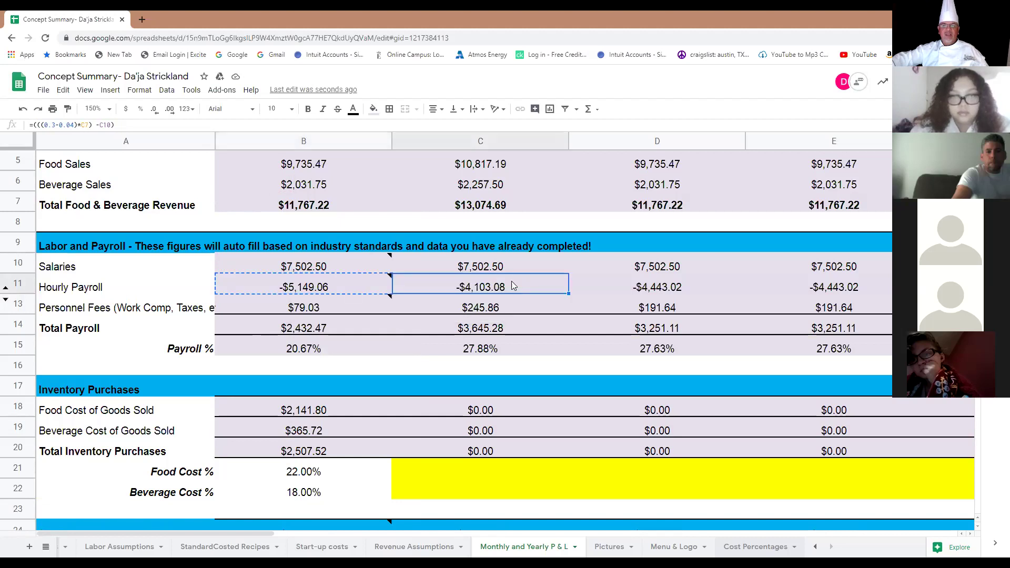
right_click(513, 285)
left_click(543, 241)
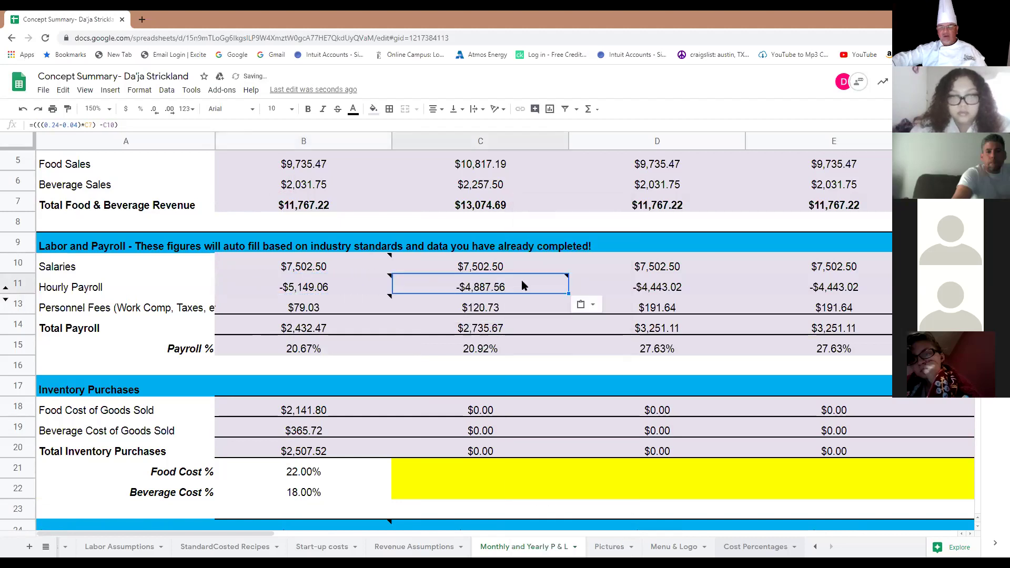
Check February's Payroll % and January's Profit % in the Monthly and Yearly P & L sheet
mouse_move(520, 281)
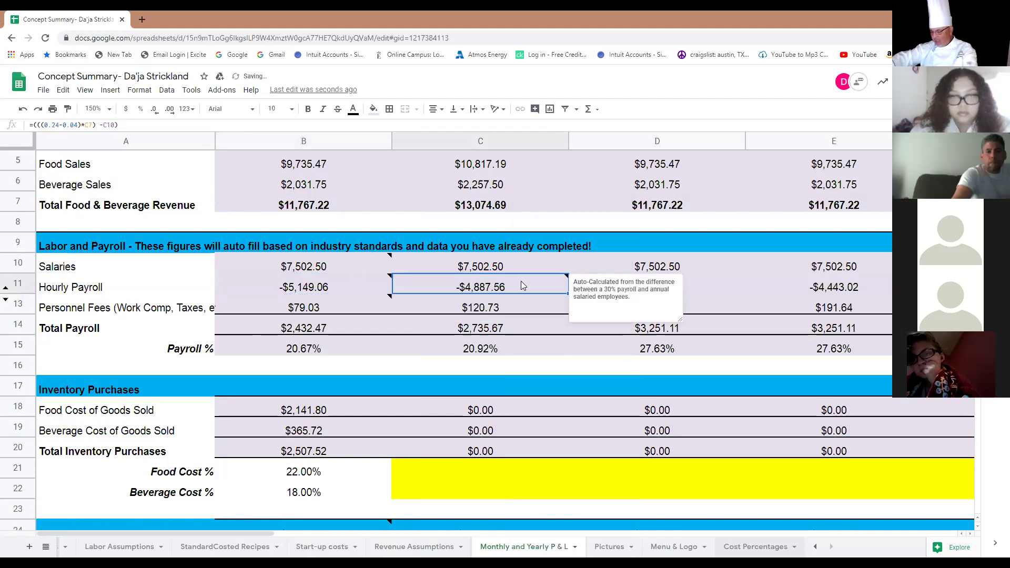
left_click(433, 348)
scroll(421, 347, "down", 8)
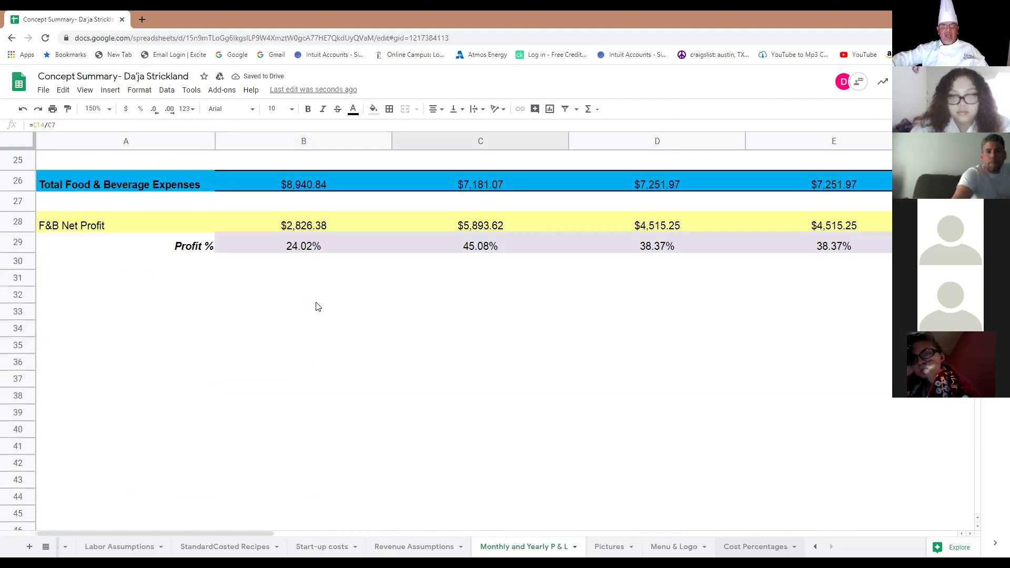
left_click(307, 261)
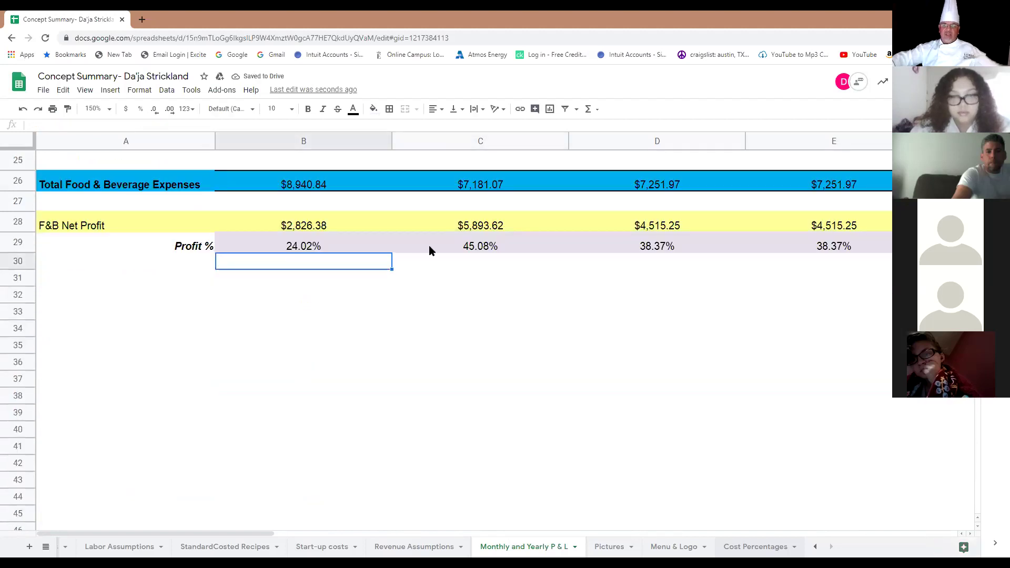
left_click(300, 250)
scroll(433, 369, "up", 3)
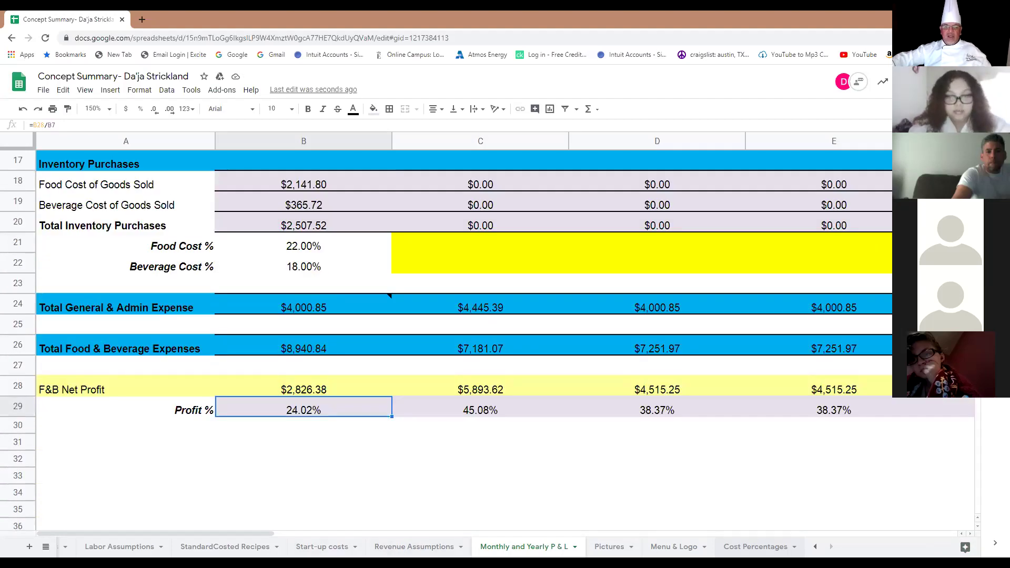
Clear the six beverage rows, Hot Tea through Hot Coffee, from the food cost table in the Cost Percentages sheet
left_click(753, 546)
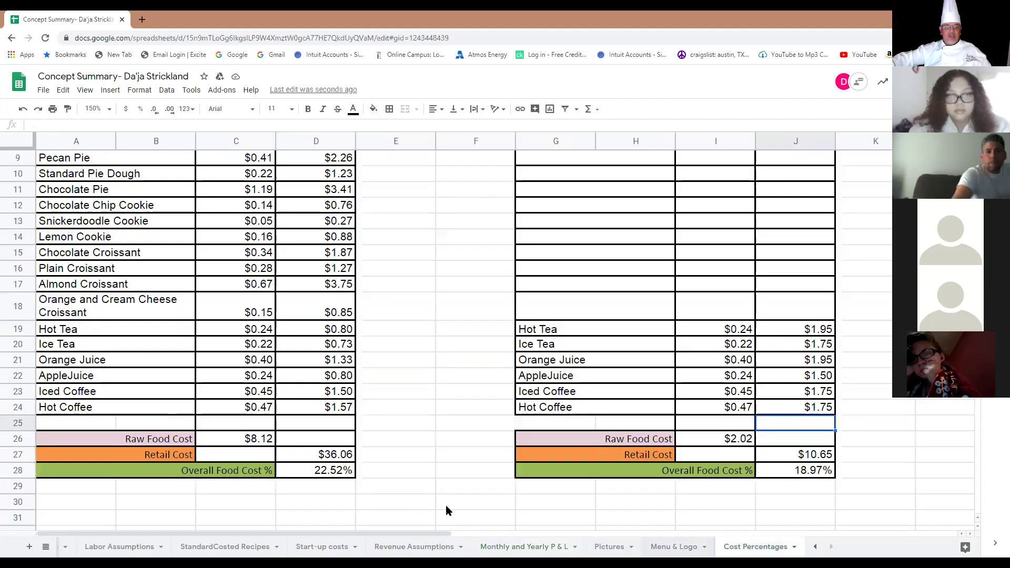
left_click_drag(170, 410, 316, 339)
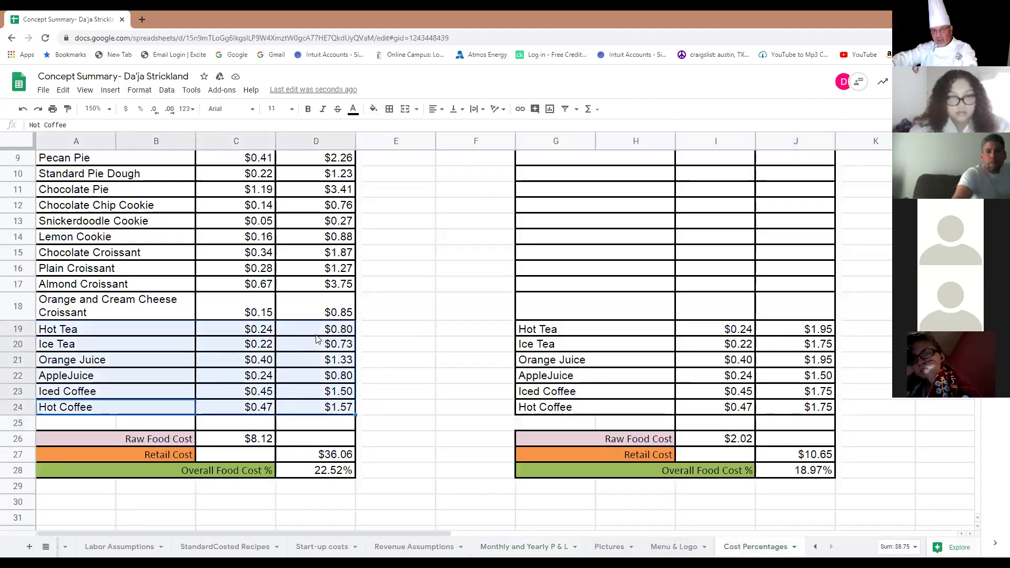
key("Delete")
left_click(400, 378)
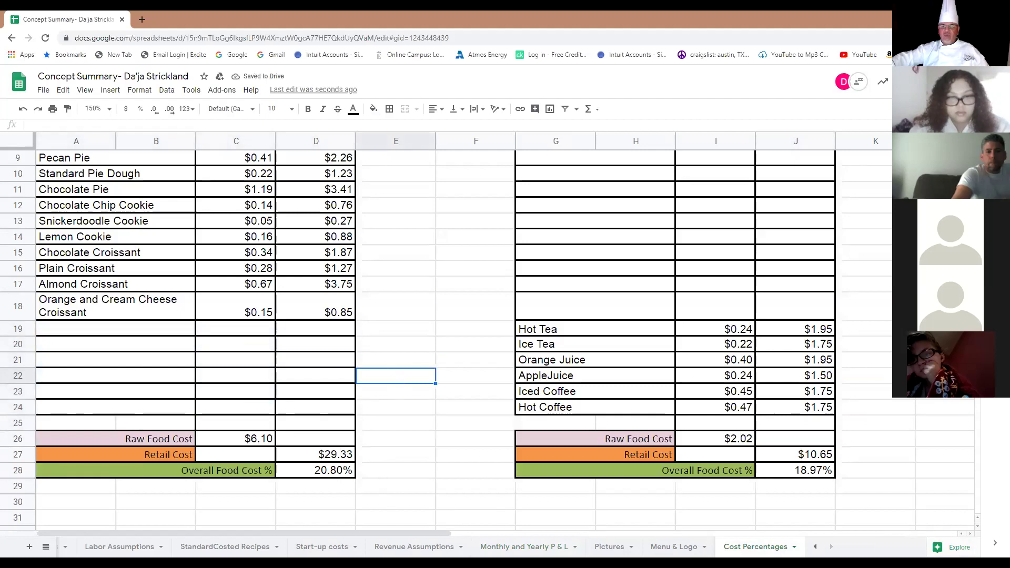
Set January's Food Cost % in B21 of the Monthly and Yearly P & L sheet to 20%
left_click(526, 547)
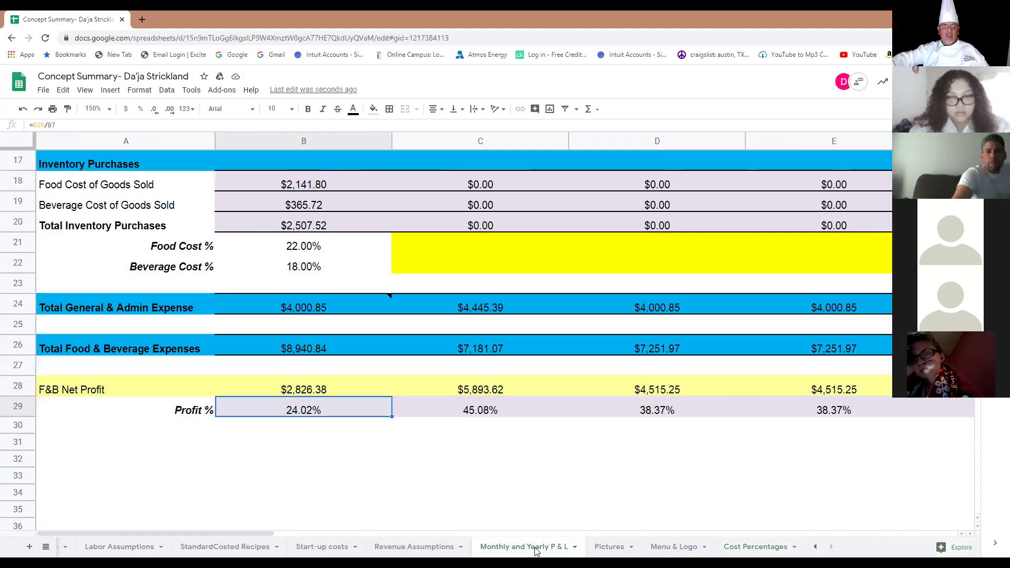
left_click(320, 250)
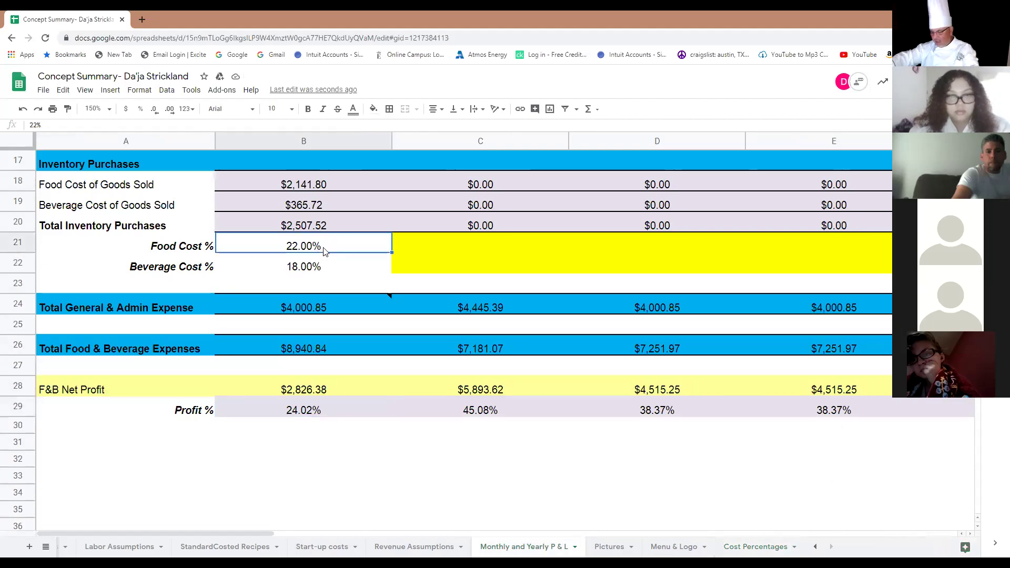
type("20")
key("Return")
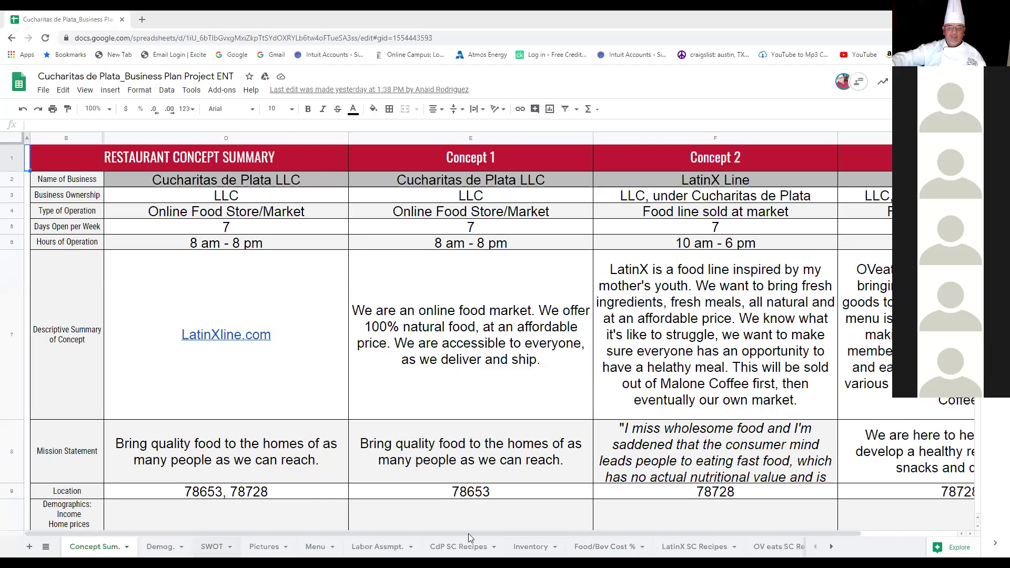
Examine the ideal revenue percentages, Hourly Payroll formulas and Payroll % in the Mo & Yr P & L sheet of the Cucharitas de Plata workbook
left_click(831, 546)
left_click(771, 549)
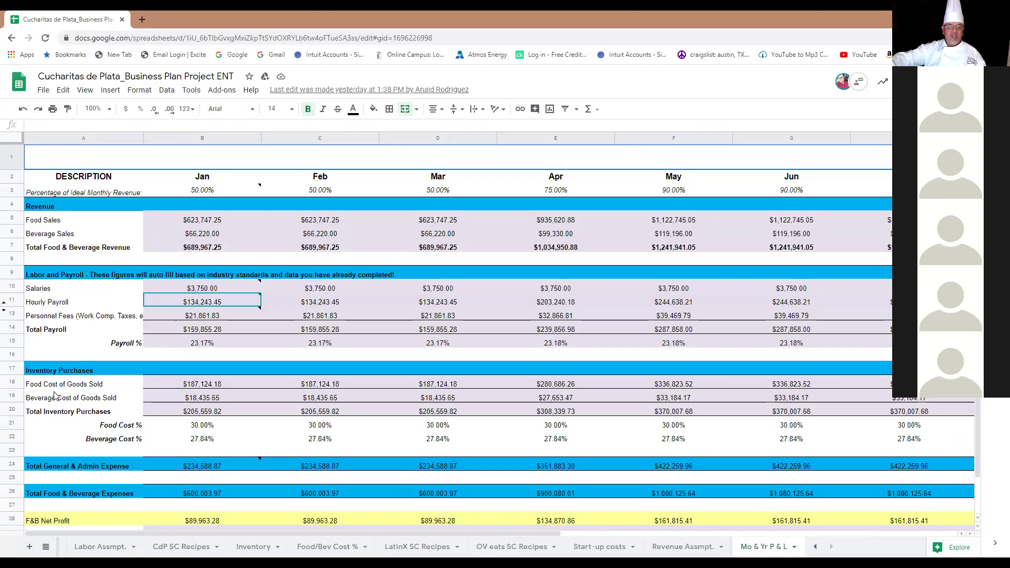
left_click(189, 347)
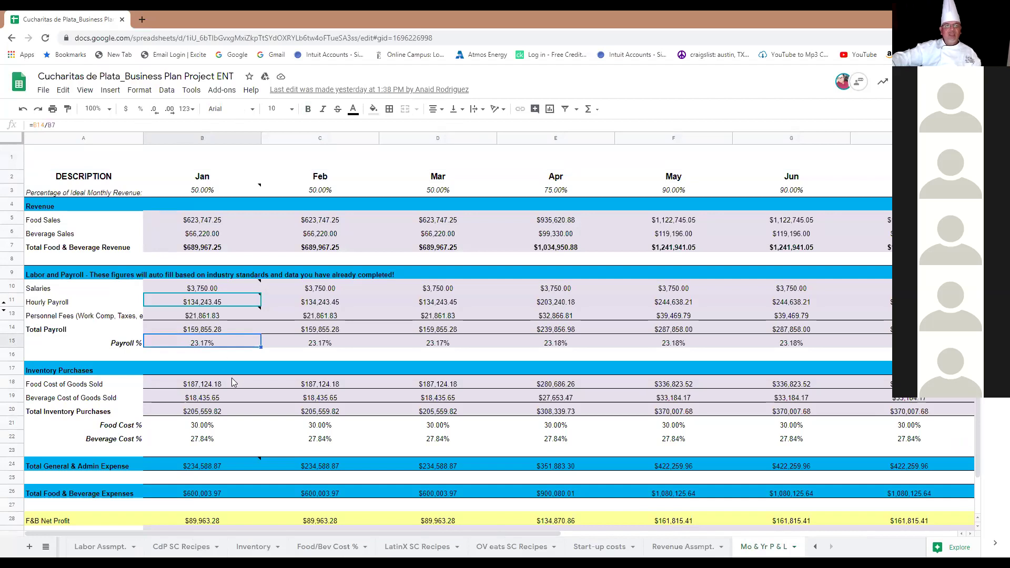
left_click(200, 192)
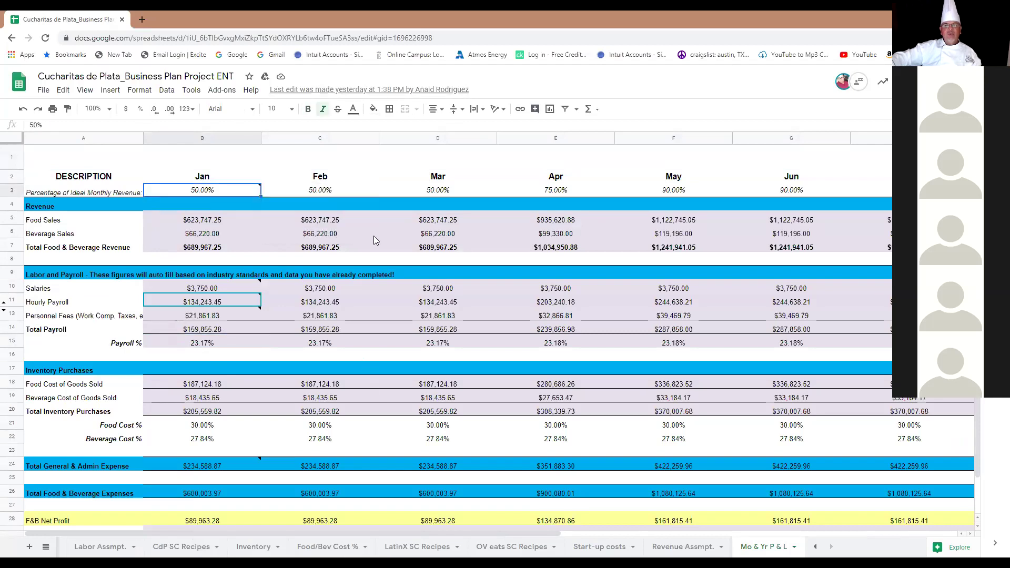
left_click(560, 189)
left_click(549, 304)
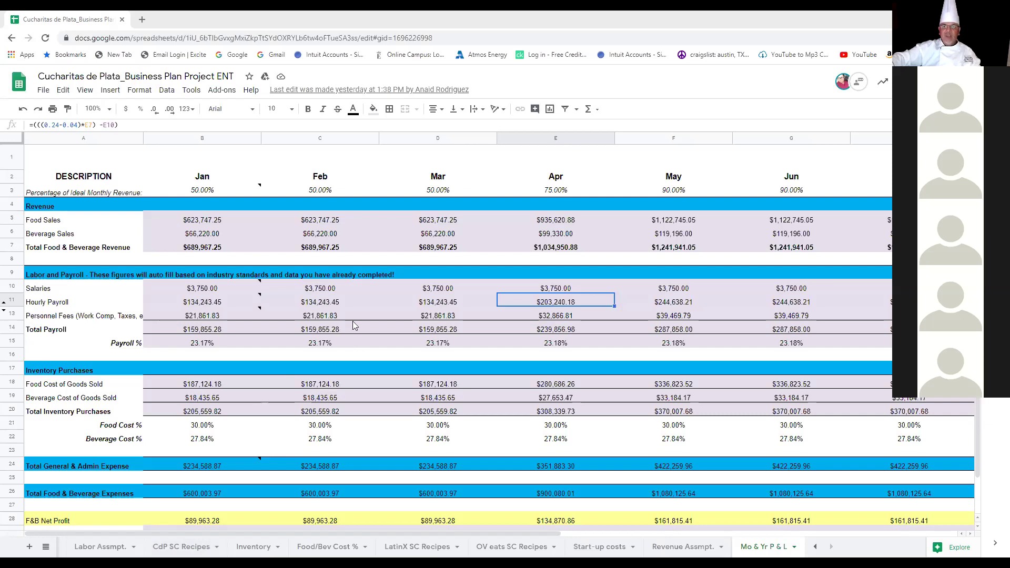
left_click(307, 343)
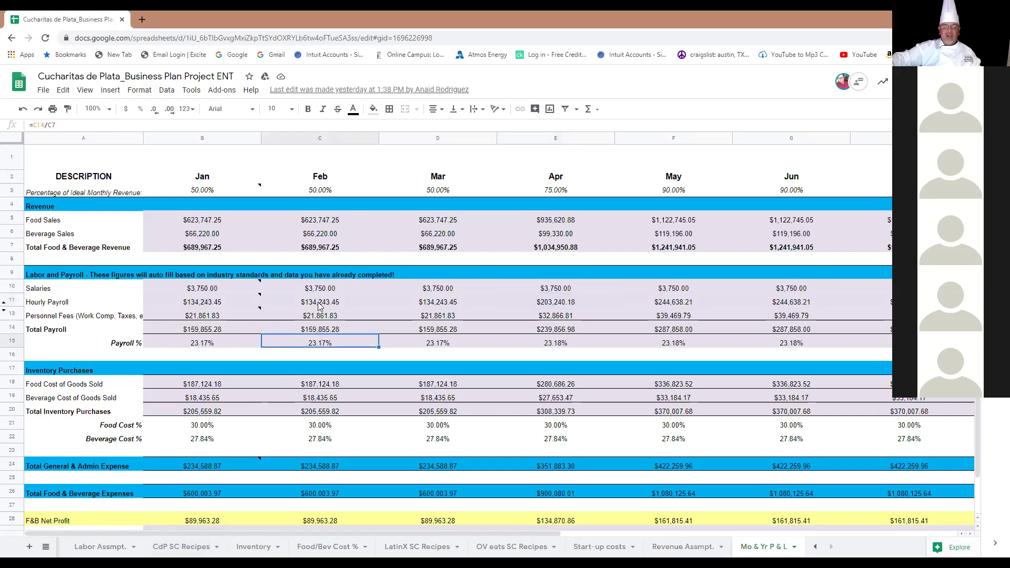
left_click(547, 304)
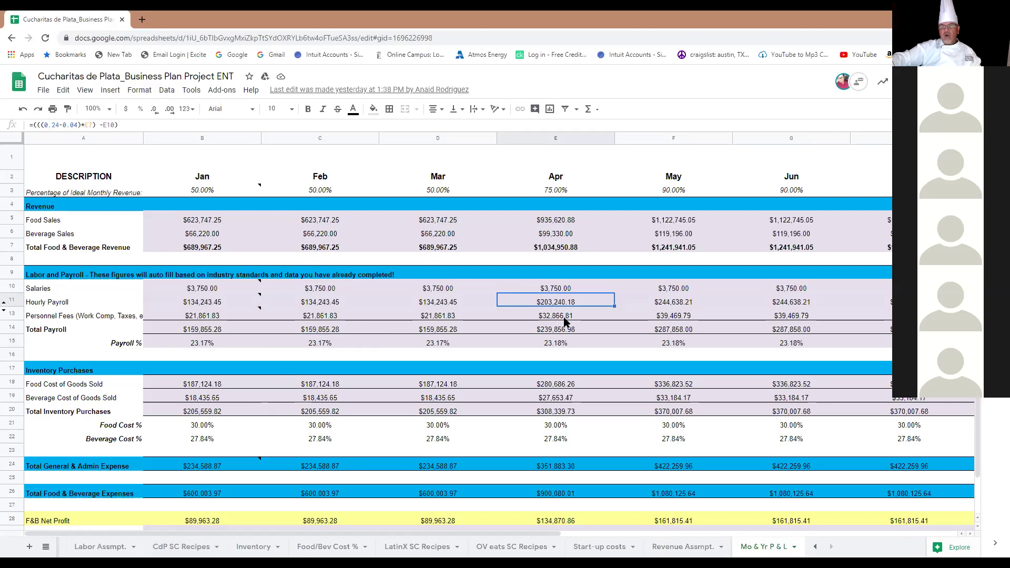
left_click(559, 194)
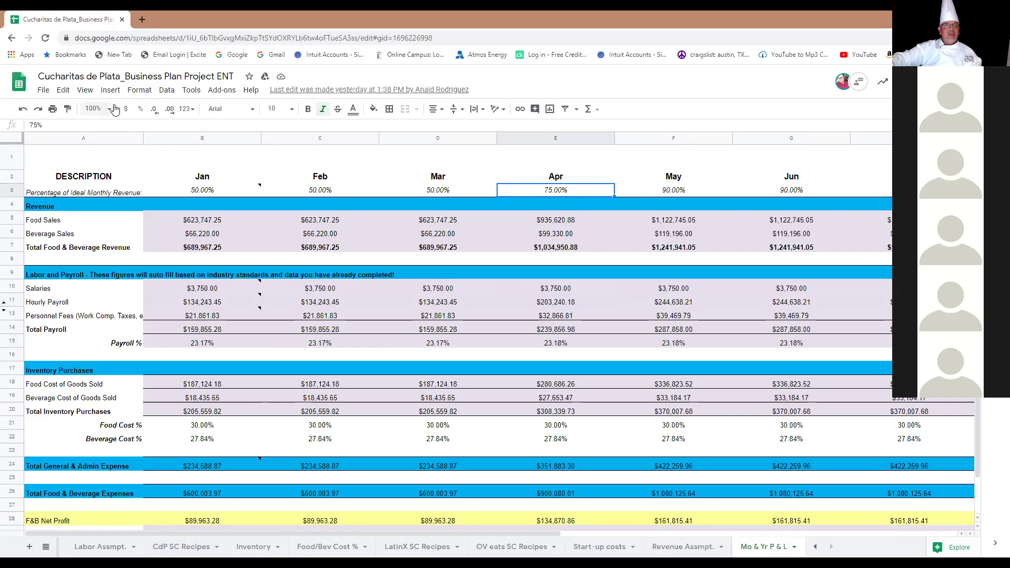
Enlarge the sheet to 150% and inspect May's ideal revenue percentage and Hourly Payroll formula
left_click(97, 109)
left_click(97, 211)
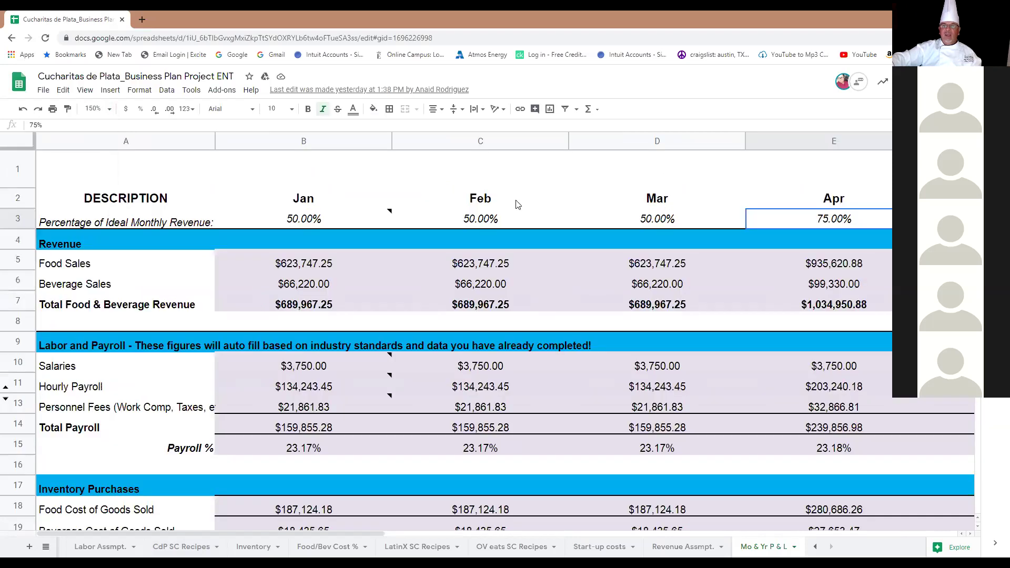
left_click_drag(380, 533, 486, 536)
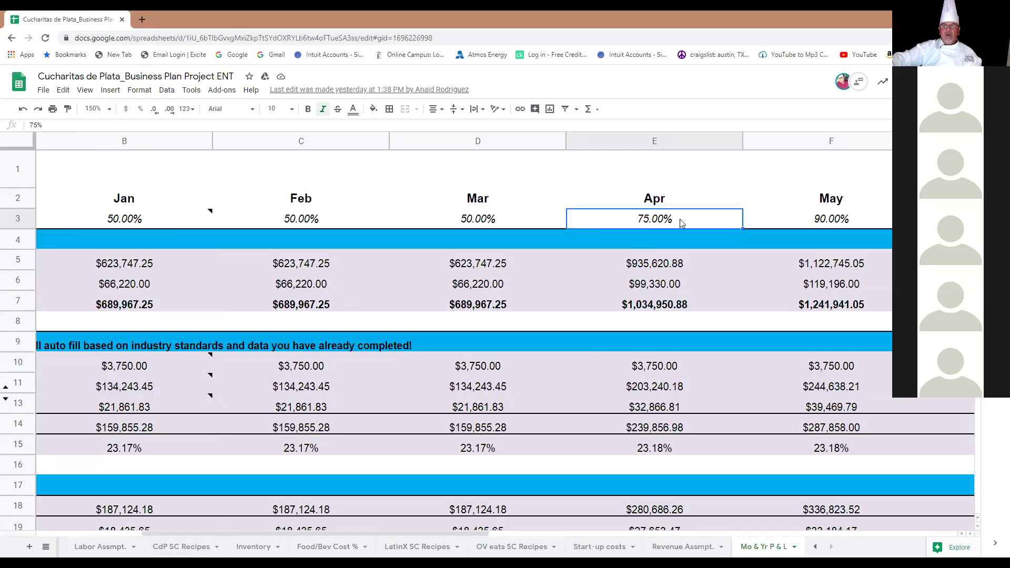
left_click(830, 219)
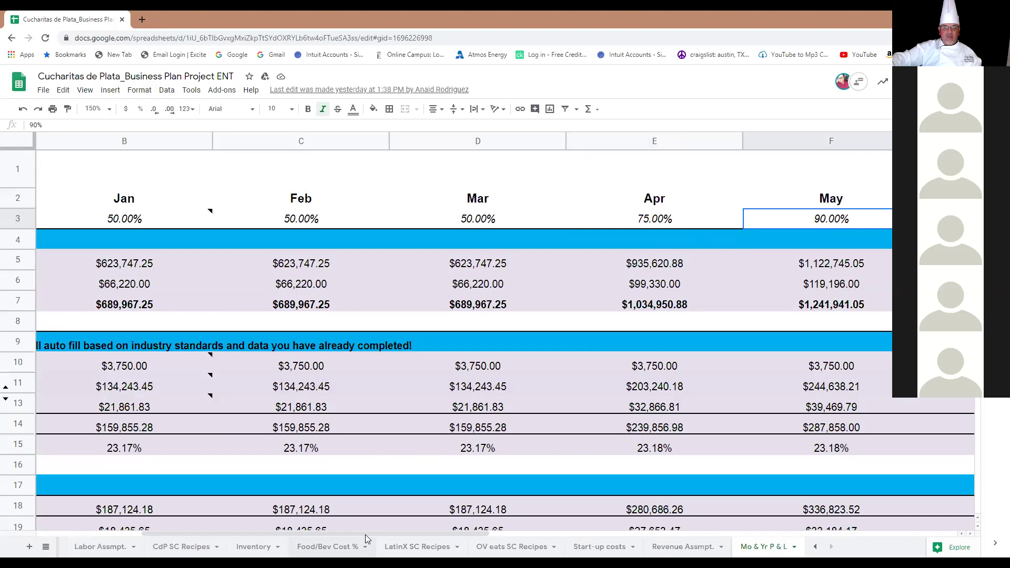
scroll(421, 535, "right", 1)
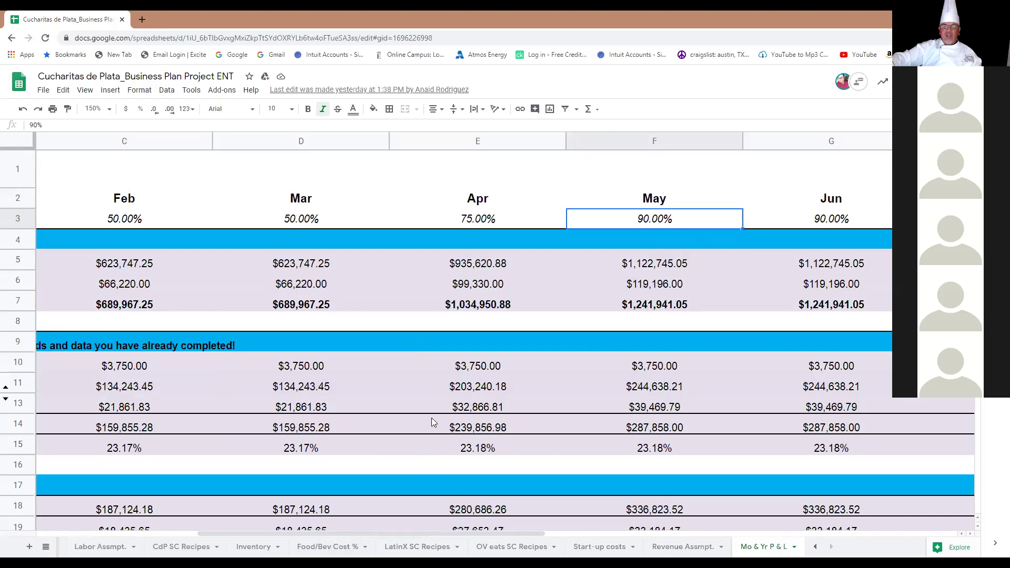
left_click(574, 391)
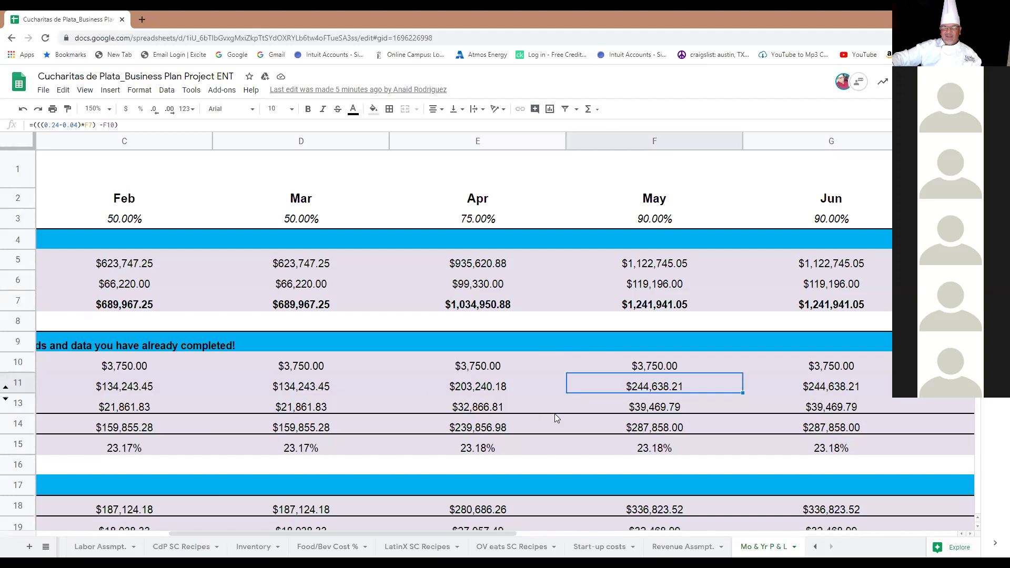
Review the inventory cost percentages, F&B Net Profit and Profit % rows across the months
scroll(573, 409, "down", 5)
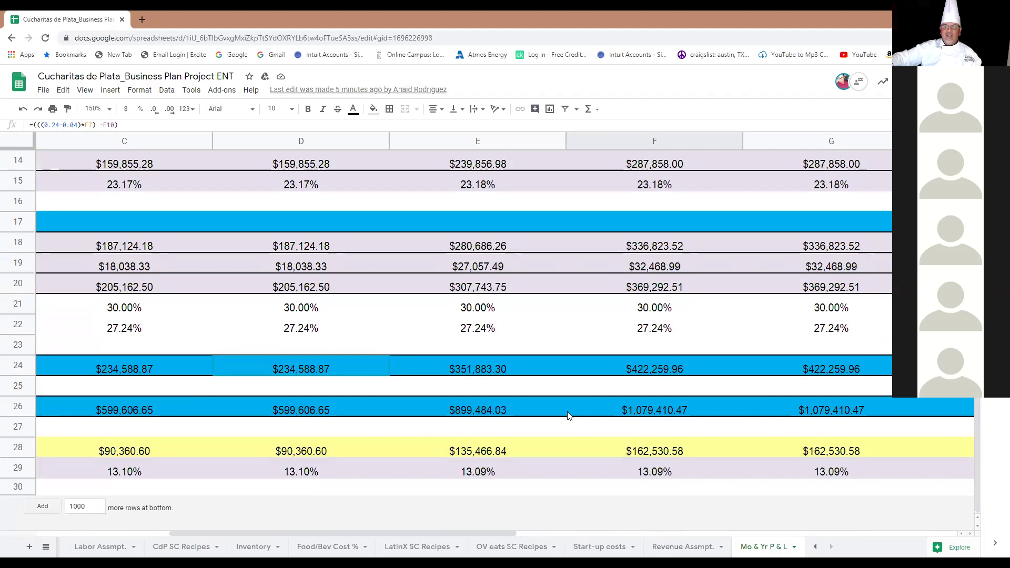
scroll(568, 415, "up", 1)
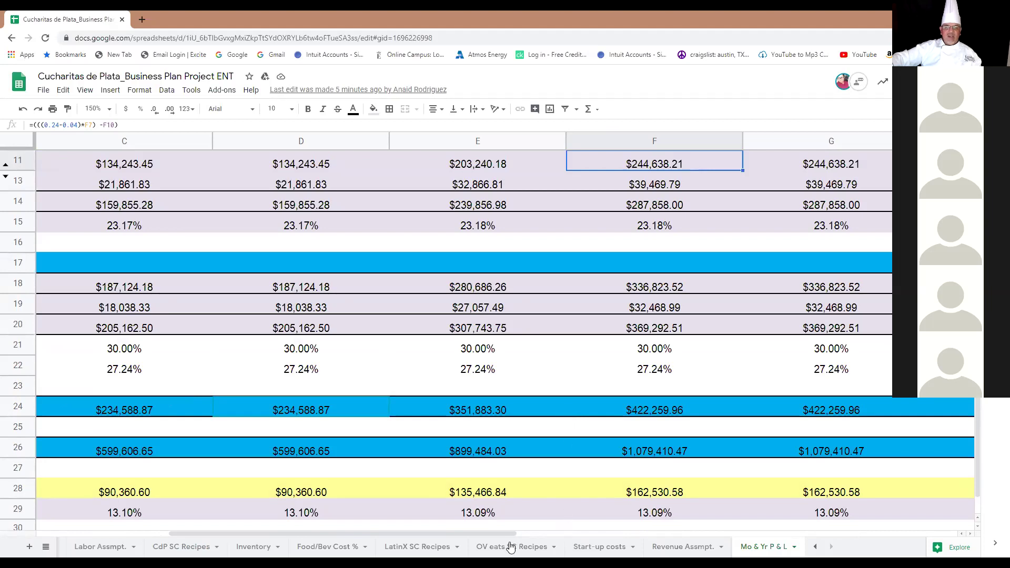
scroll(435, 535, "left", 2)
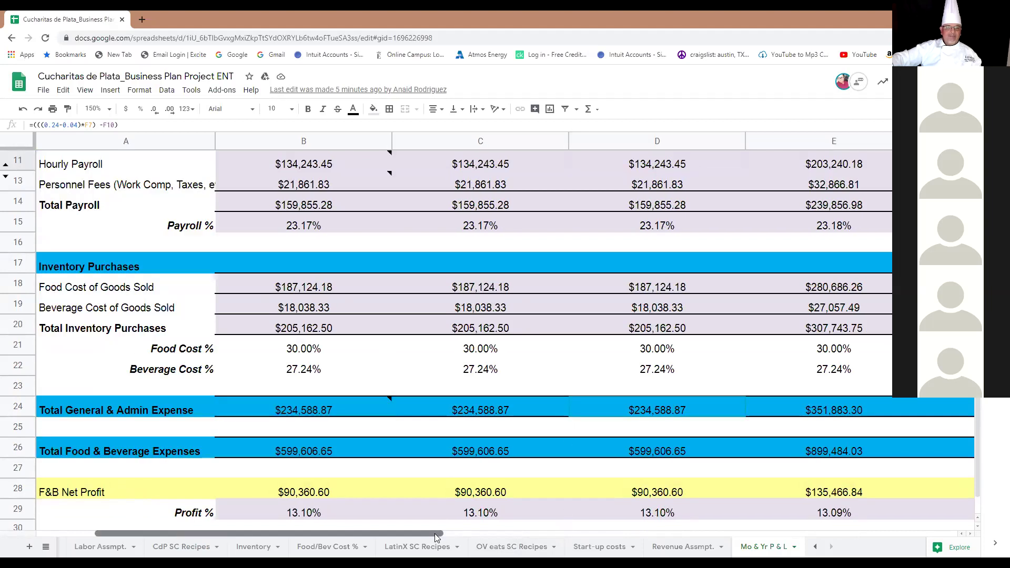
scroll(503, 455, "down", 1)
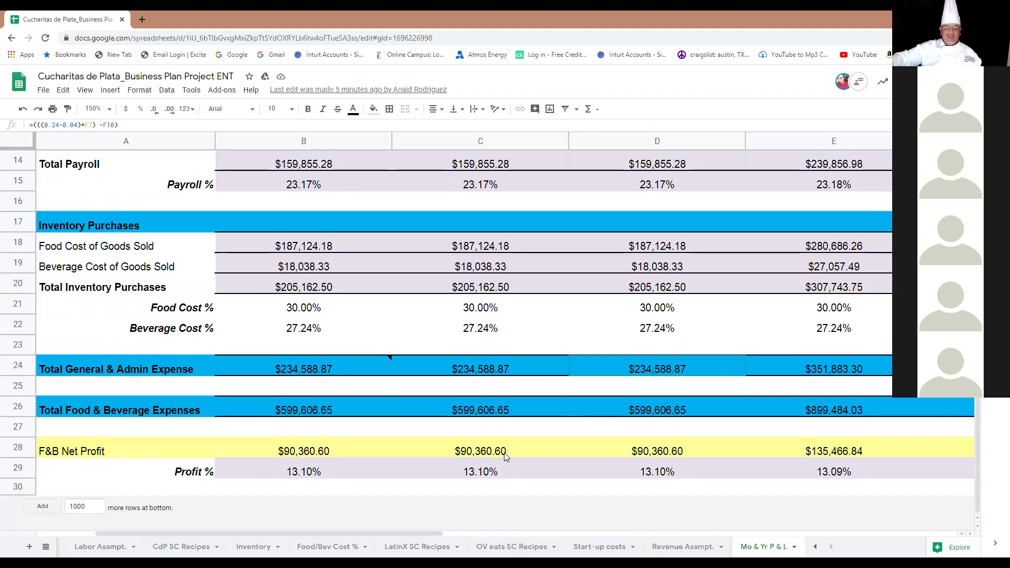
Examine the item raw costs and overall cost percentages for food and beverages in the Food/Bev Cost % sheet
left_click(336, 547)
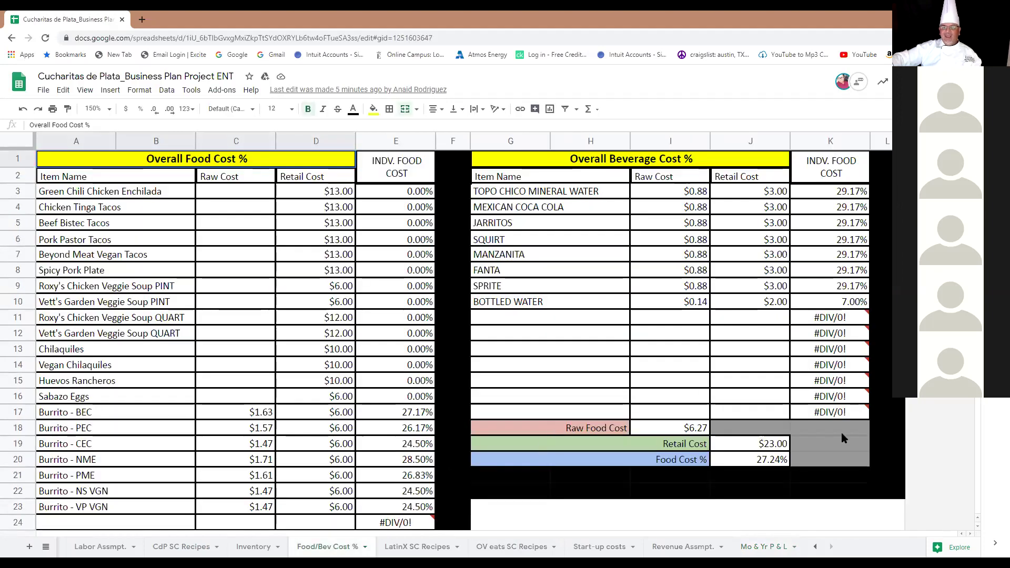
left_click(725, 353)
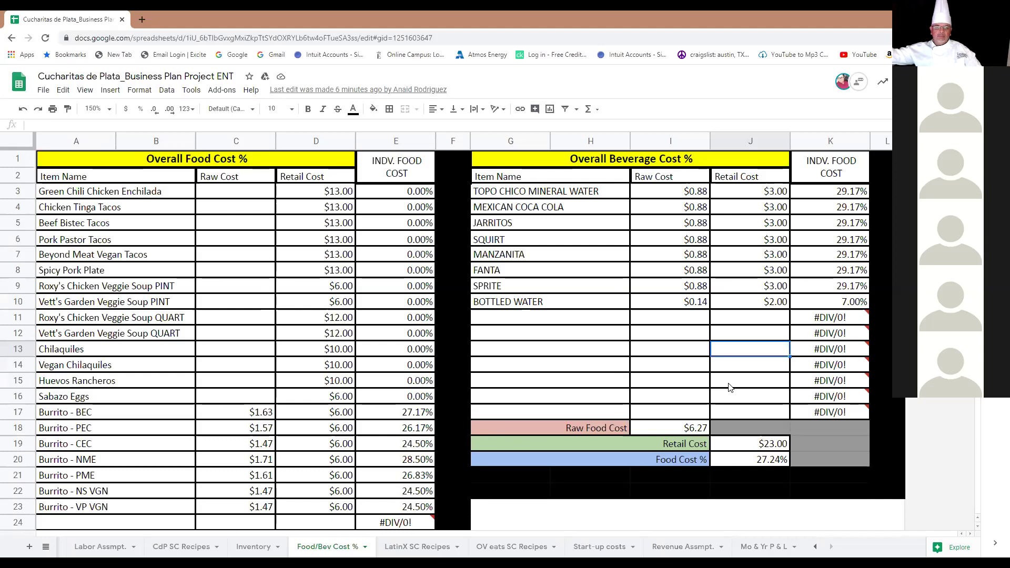
left_click(272, 348)
scroll(268, 350, "down", 10)
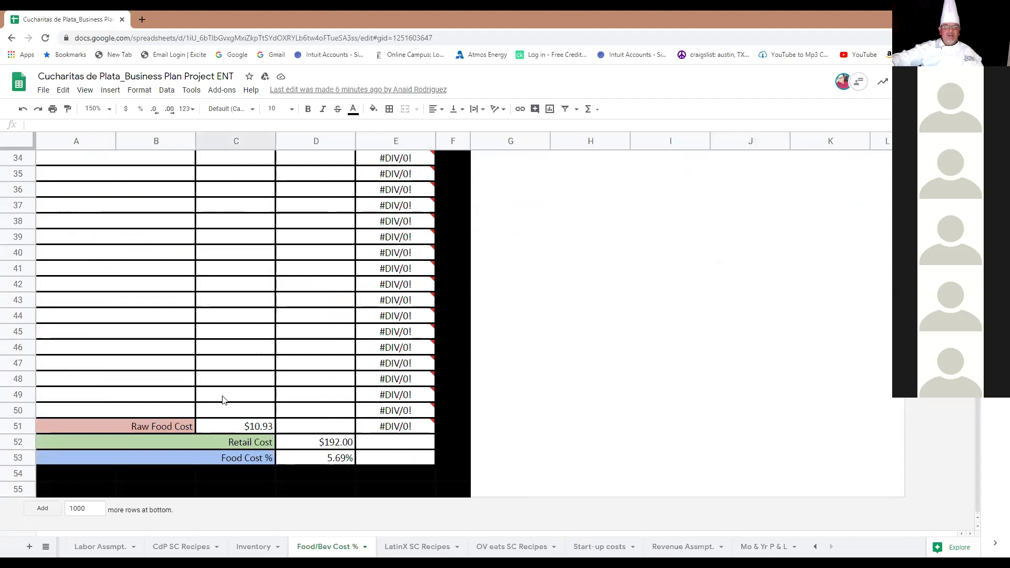
scroll(223, 400, "up", 7)
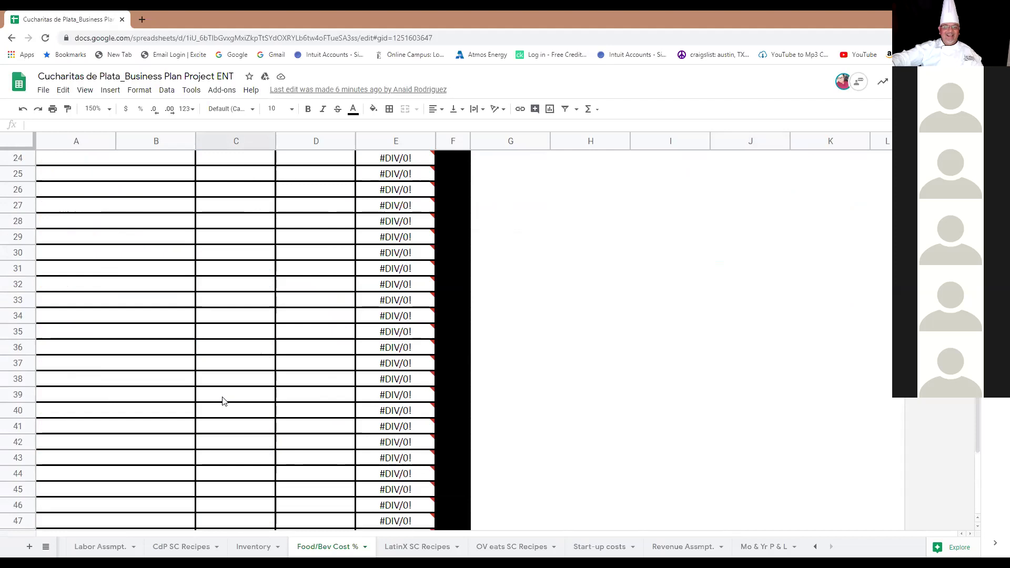
scroll(223, 401, "up", 3)
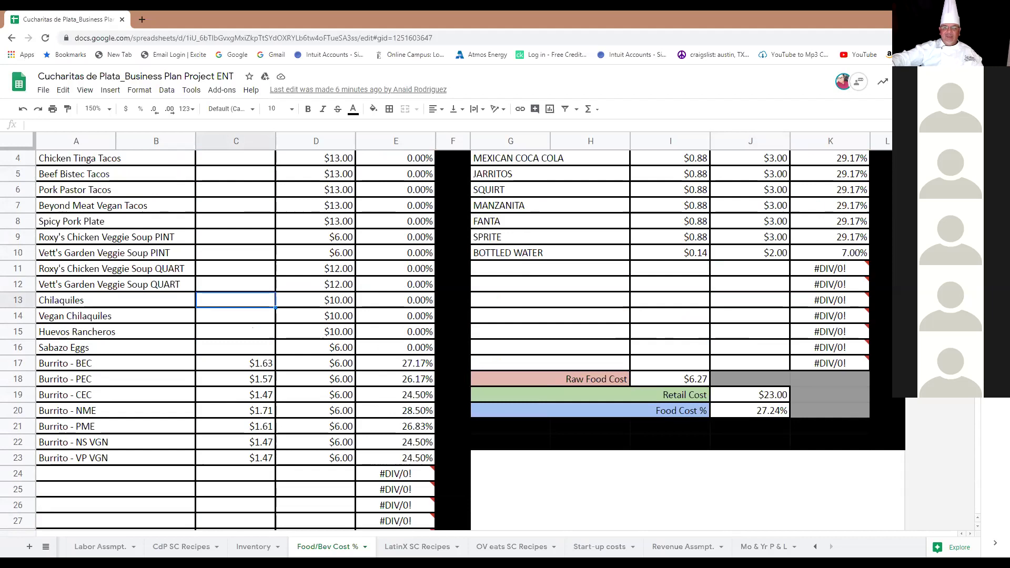
Try 25% as January's Food Cost % in B21 of the Mo & Yr P & L sheet, and undo the change
left_click(753, 548)
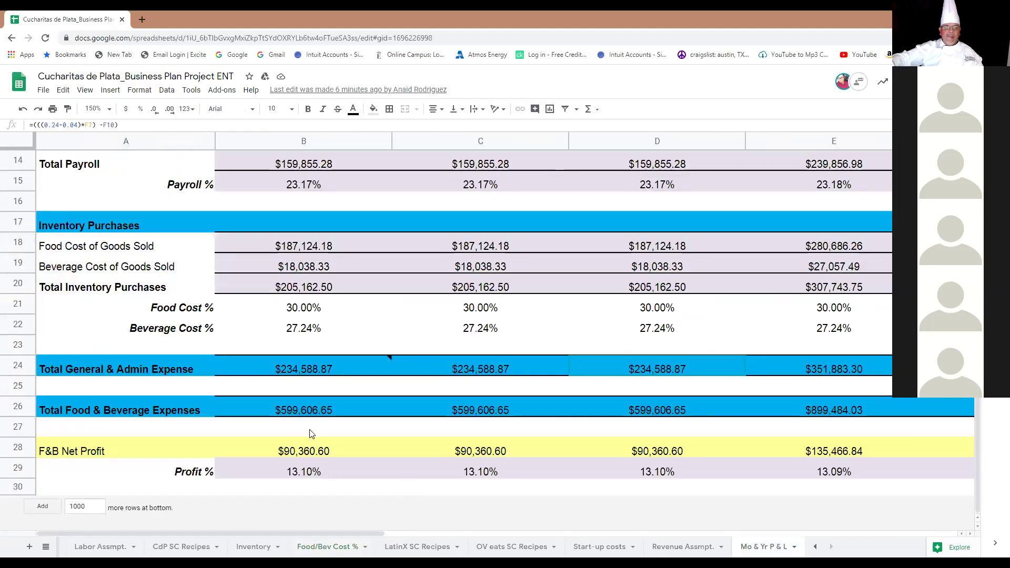
left_click(297, 313)
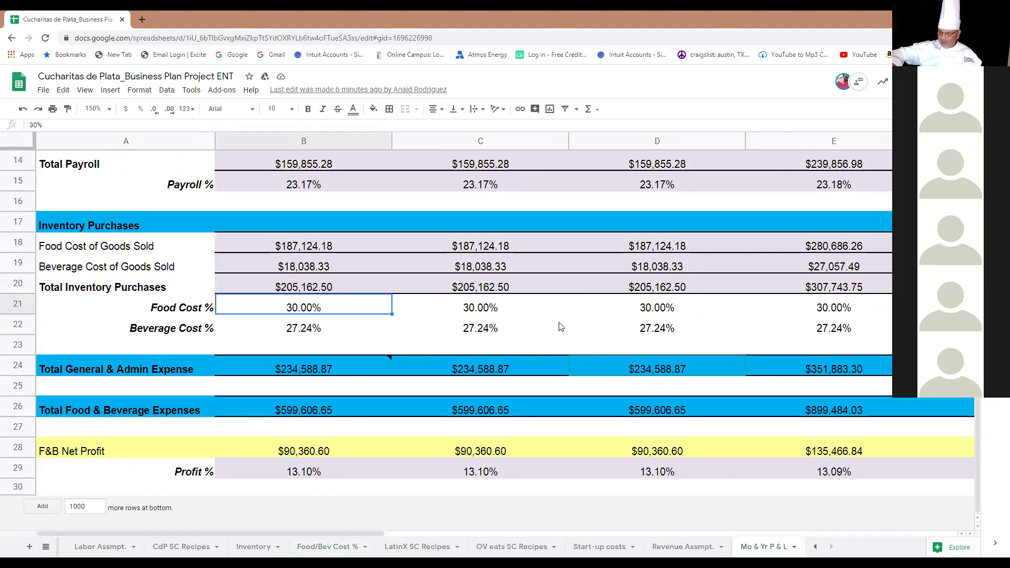
type("25")
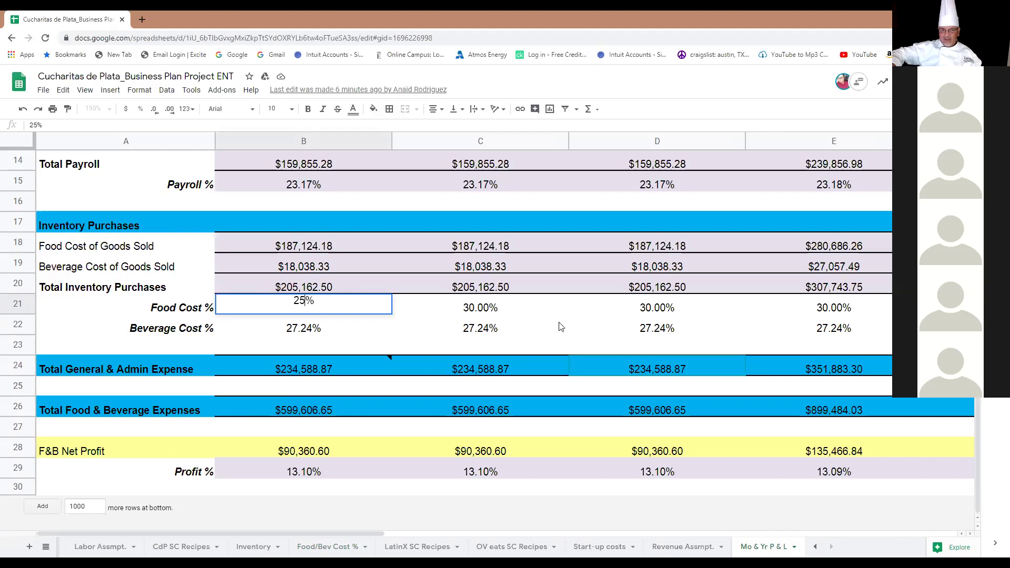
key("Return")
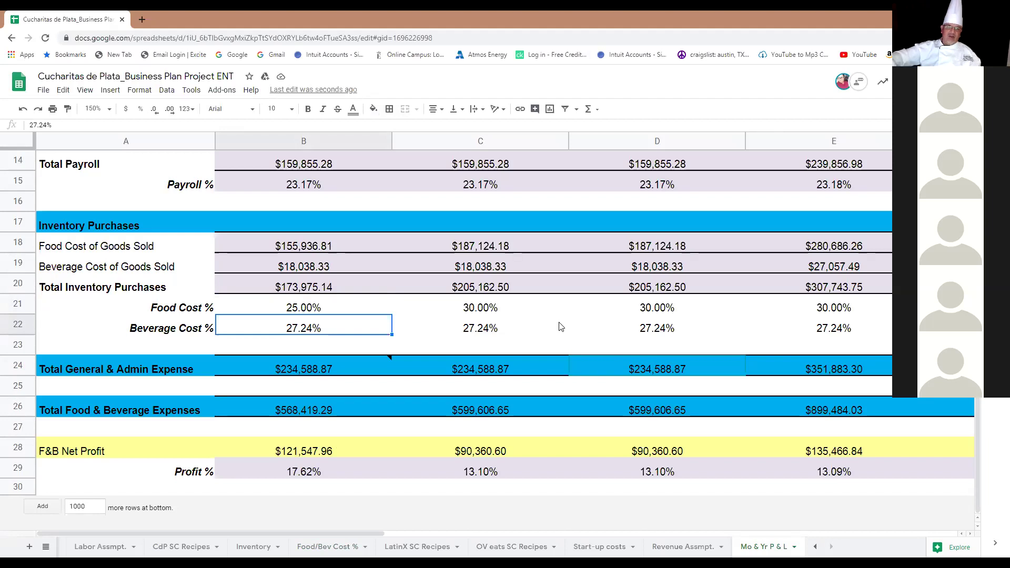
left_click(23, 109)
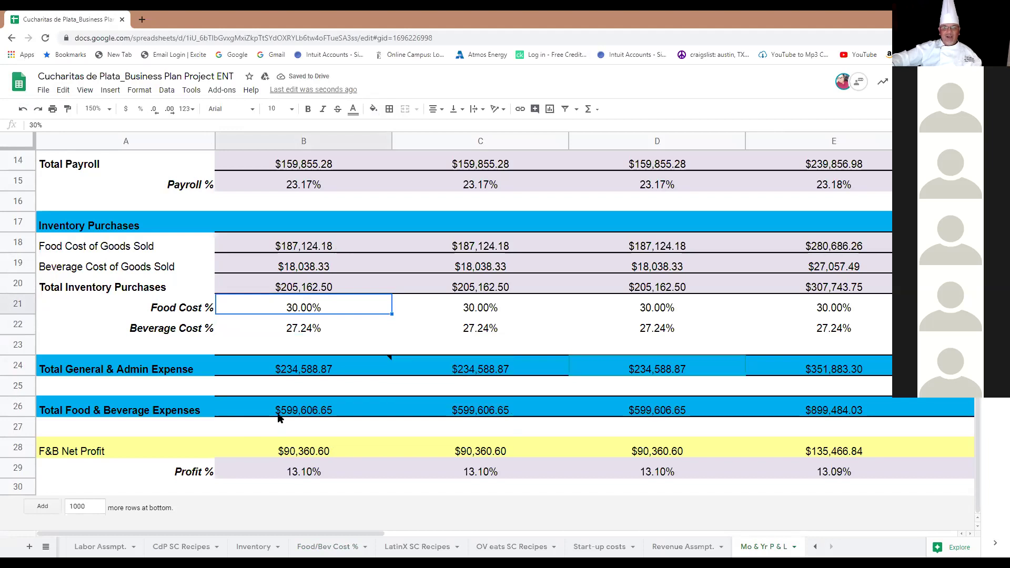
Check April's Hourly Payroll formula in E11 and stop sharing the screen
scroll(305, 409, "up", 5)
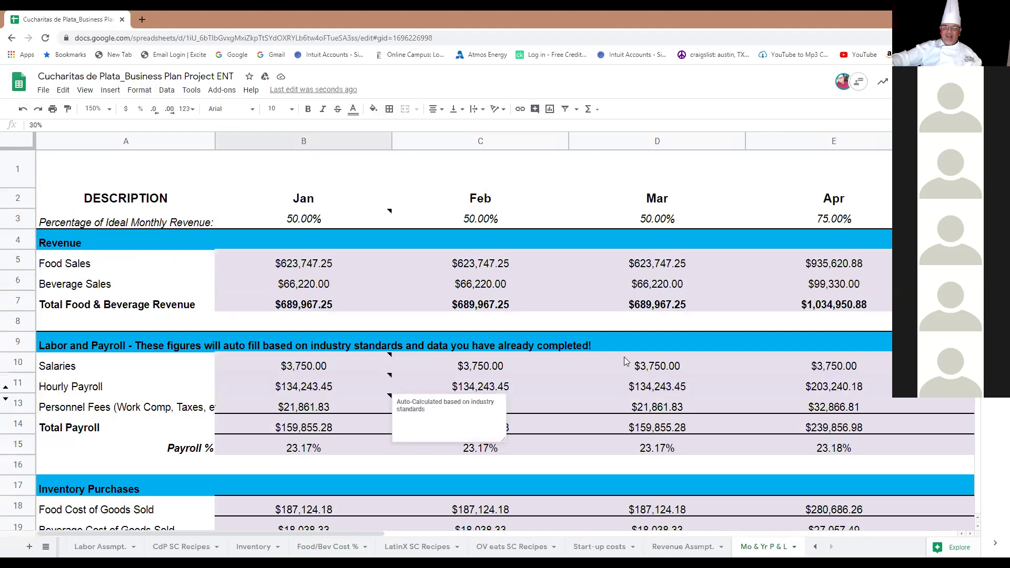
left_click(826, 390)
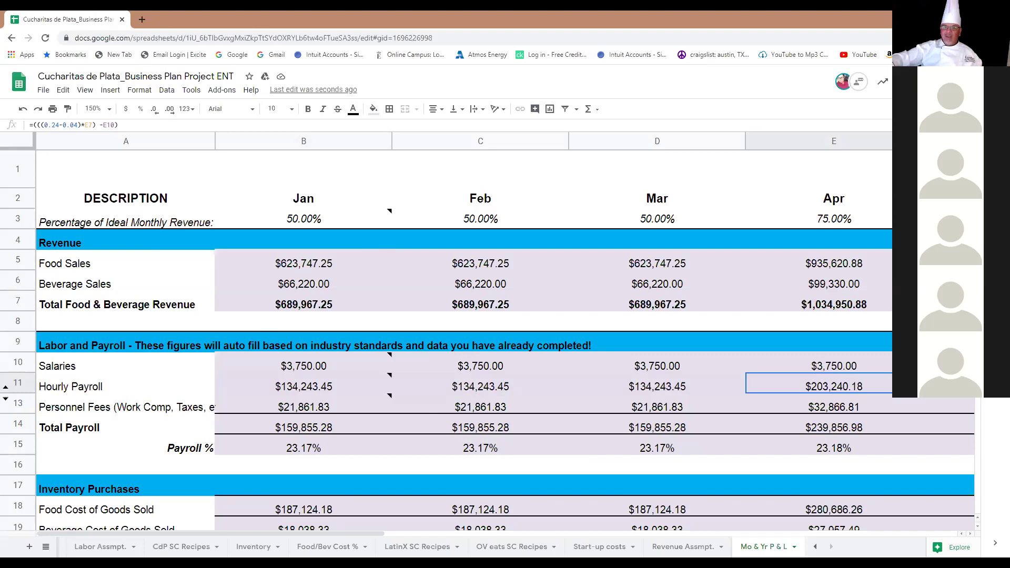
key("alt+s")
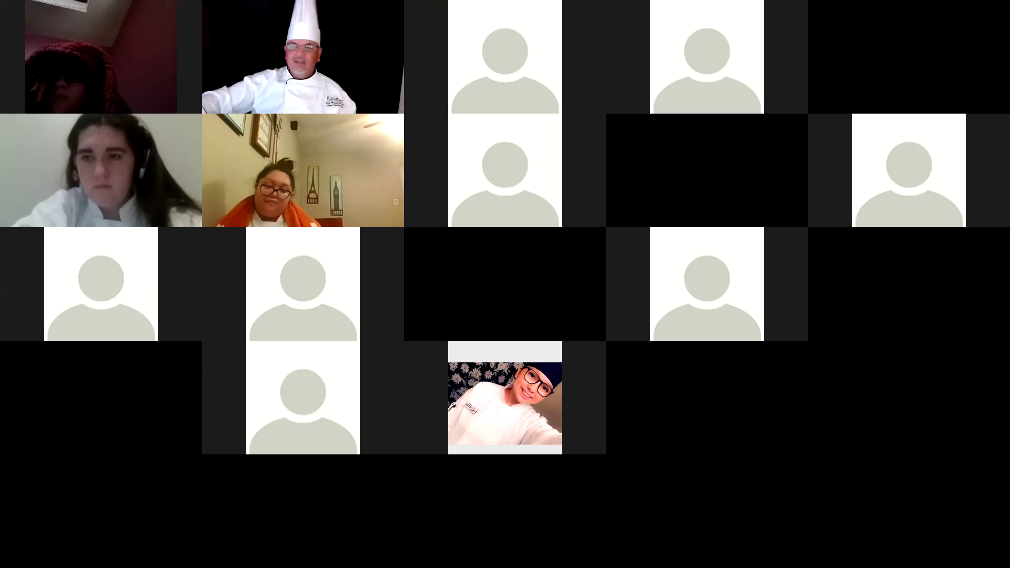